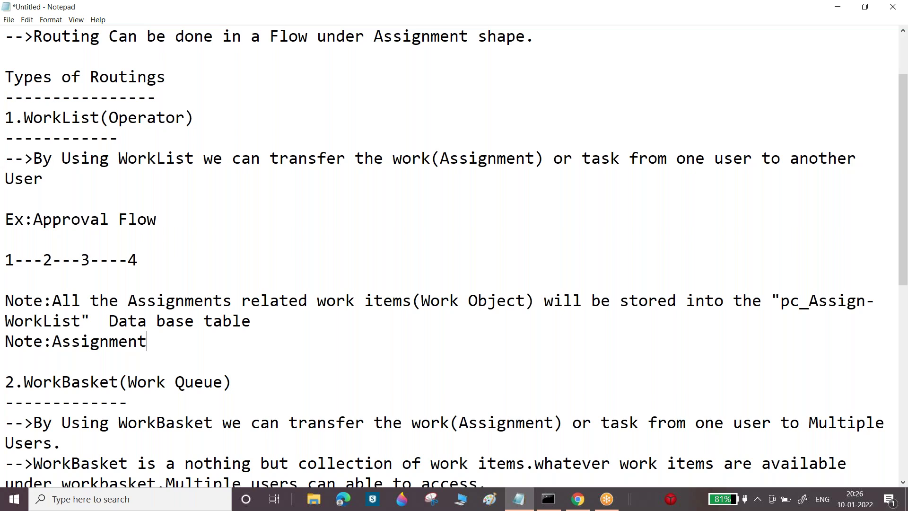
Complete the note so it reads 'Assignments are belongs to "Assign-WorkList" class'
type("s are")
type("belngs")
key("BackSpace")
key("BackSpace")
key("BackSpace")
type("ongs to ")
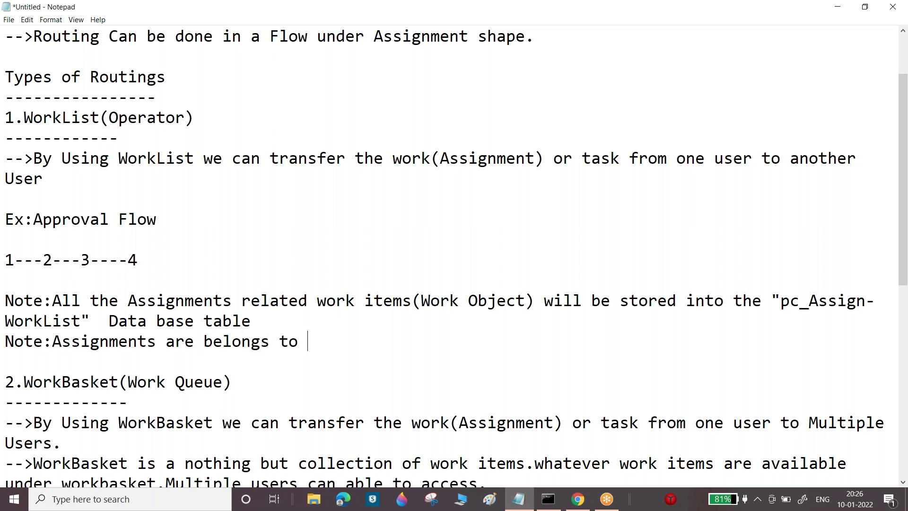
type("\"\"")
key("Left")
type("Assign")
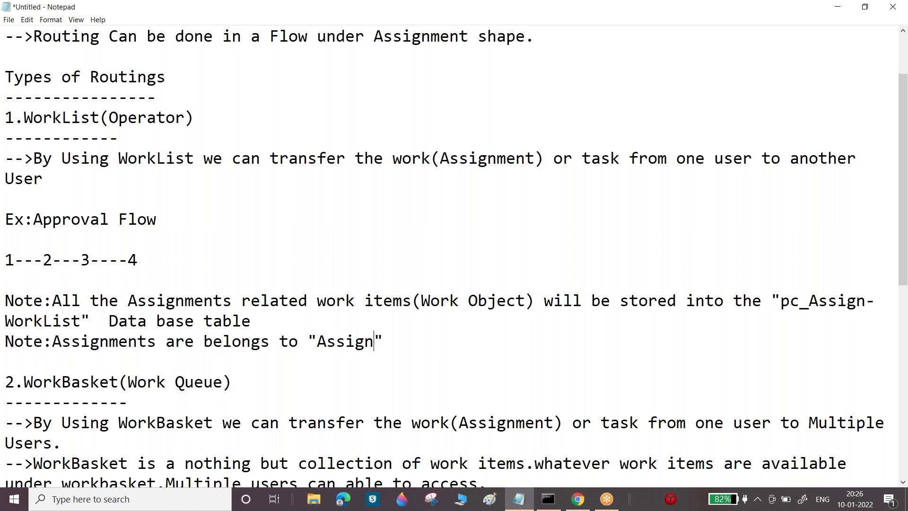
type("-WorkB")
key("BackSpace")
type("List")
left_click(469, 341)
type("class")
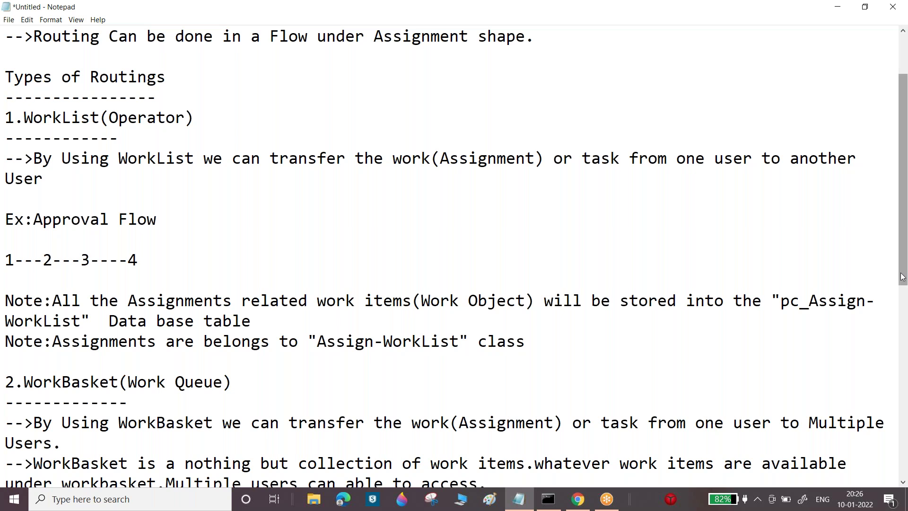
Highlight the pc_Assign-WorkList table and Assign-WorkList class notes, then switch to Dev Studio
left_click_drag(771, 301, 95, 312)
mouse_move(307, 336)
left_mouse_down()
mouse_move(441, 338)
mouse_move(467, 329)
mouse_move(471, 340)
mouse_move(321, 328)
left_mouse_up()
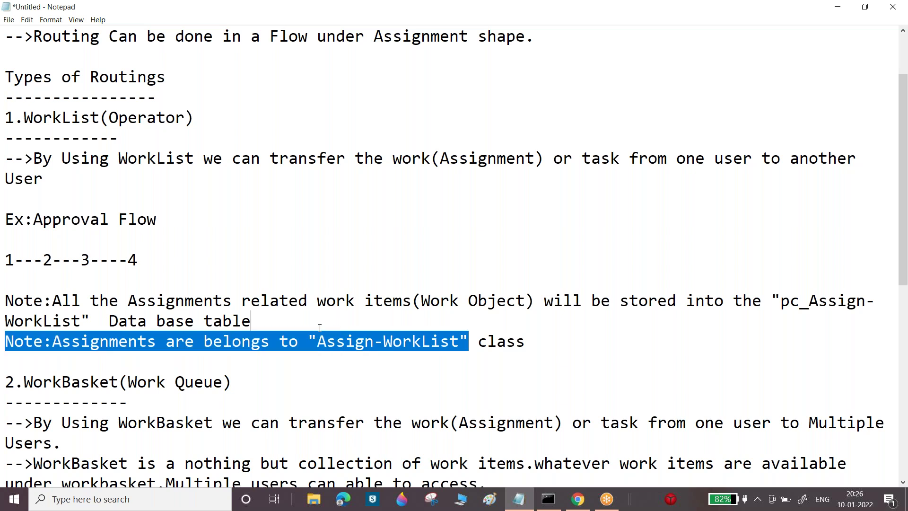
left_click(317, 327)
left_click_drag(5, 293, 534, 338)
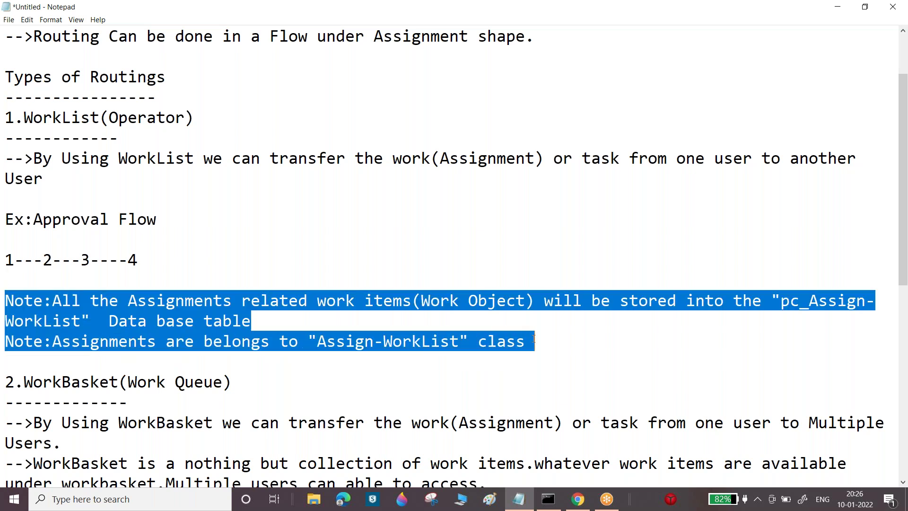
left_click_drag(317, 341, 458, 348)
key("ctrl+c")
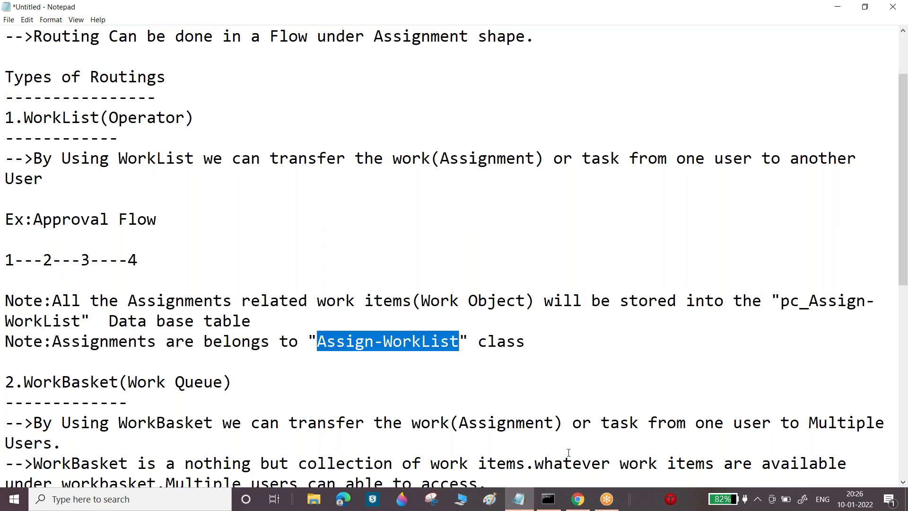
left_click(578, 499)
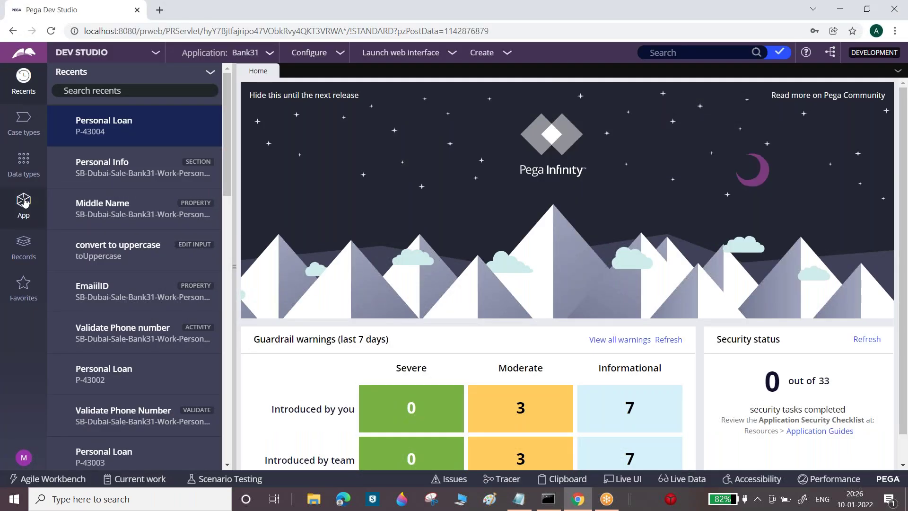
Filter the class explorer to Assign-WorkList and open the Assign-Worklist class Definition
left_click(24, 201)
double_click(170, 120)
key("ctrl+a")
key("ctrl+v")
left_click(161, 95)
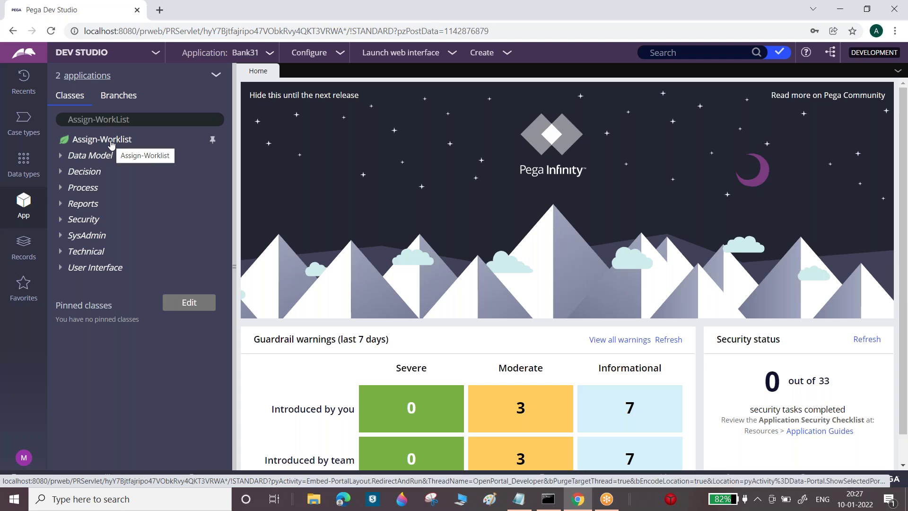
left_click(111, 142)
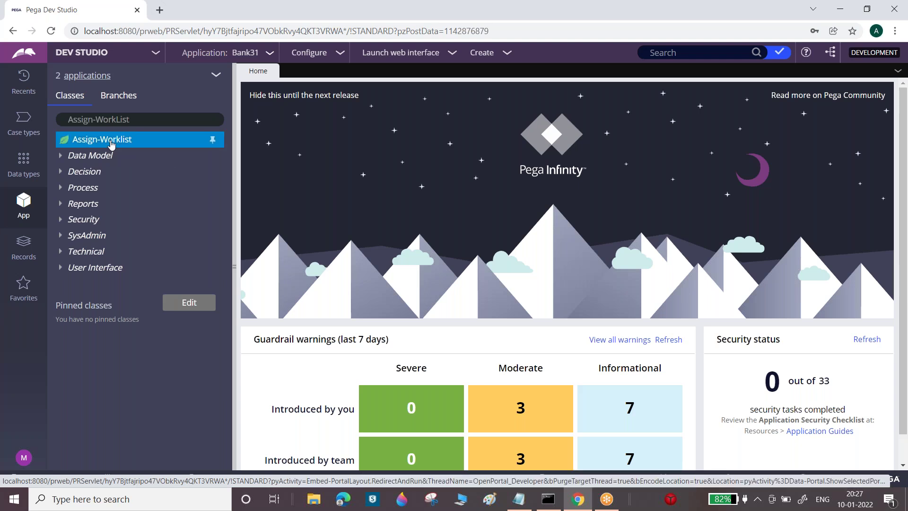
right_click(112, 143)
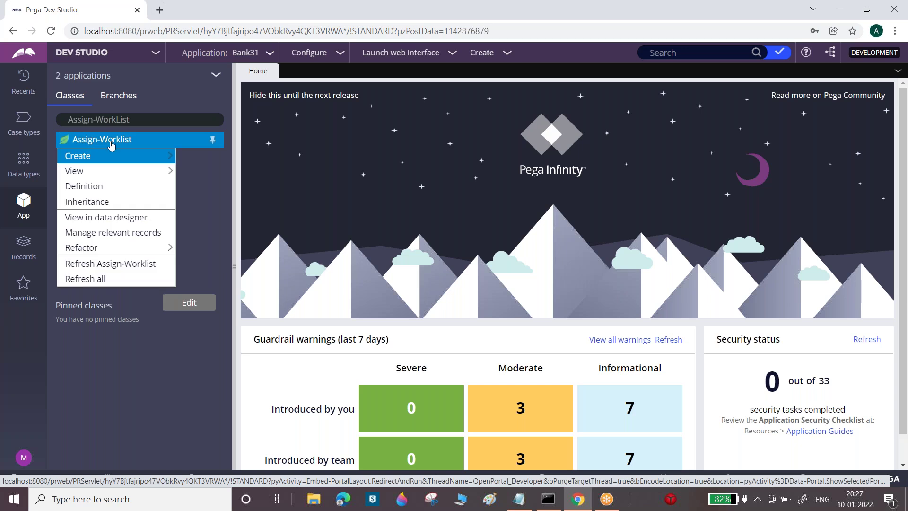
left_click(119, 188)
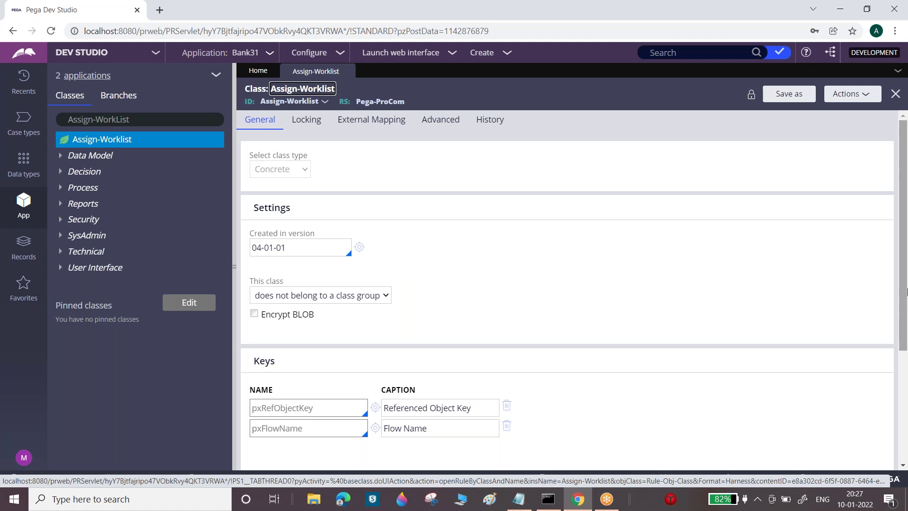
scroll(905, 270, "down", 1)
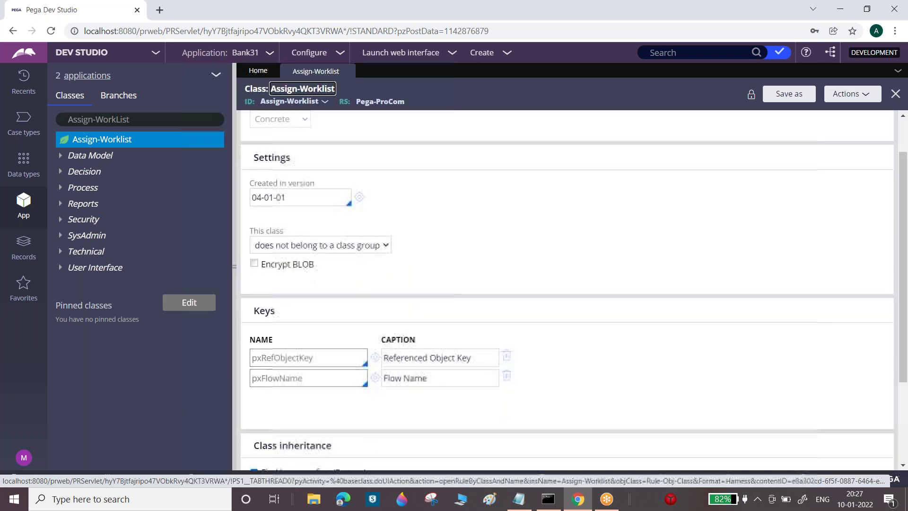
double_click(284, 358)
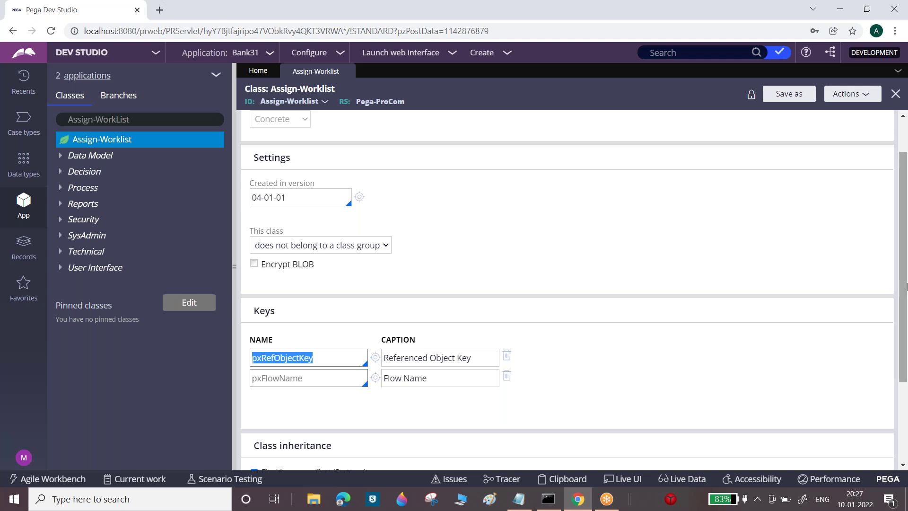
scroll(328, 441, "down", 3)
left_click(328, 442)
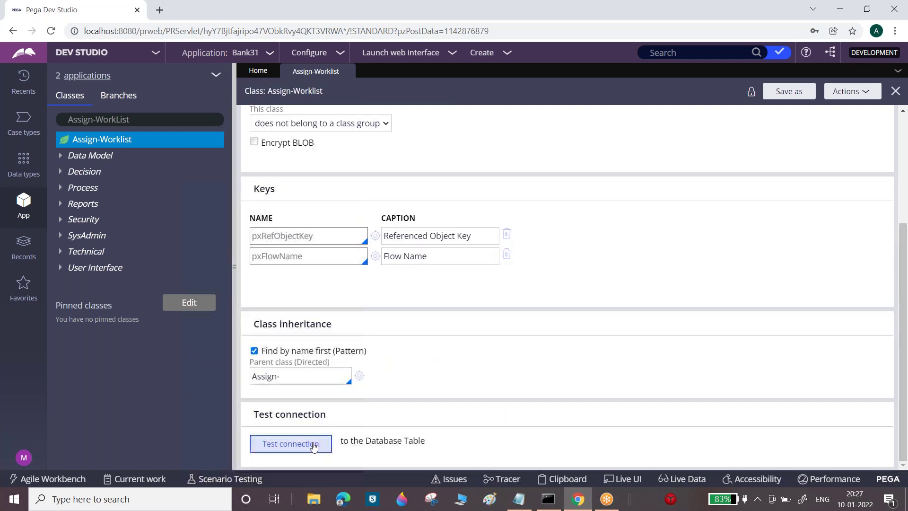
left_click_drag(183, 63, 259, 64)
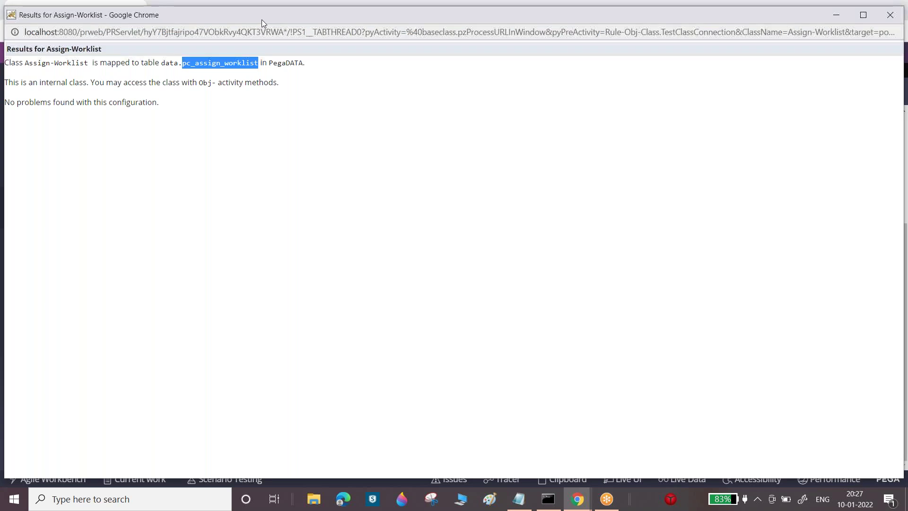
left_click_drag(255, 18, 239, 125)
left_click(875, 123)
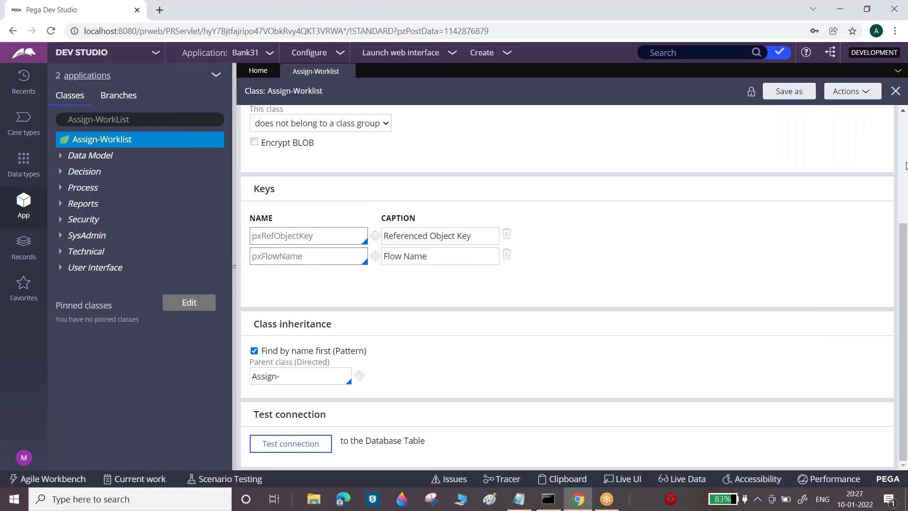
scroll(903, 222, "up", 4)
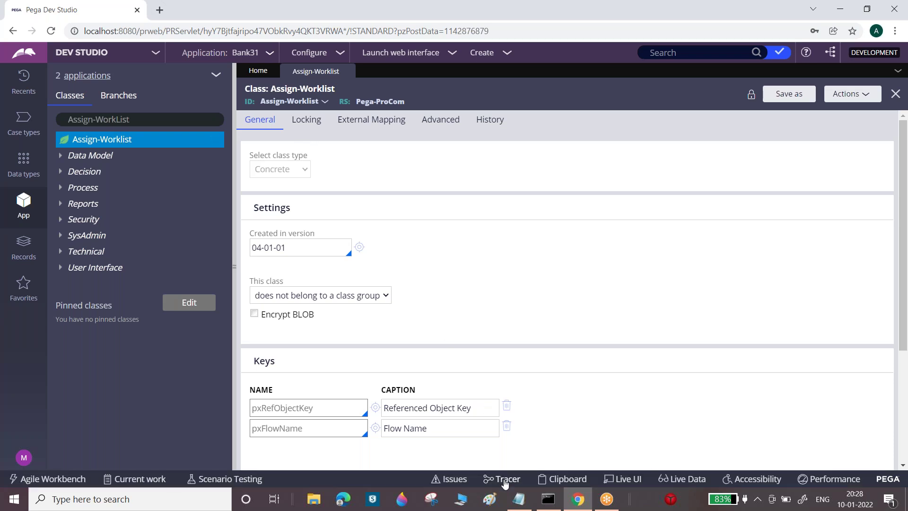
Check the pc_Assign-WorkList table note, then open the class's pyAgeByAssignee report definition
left_click(519, 499)
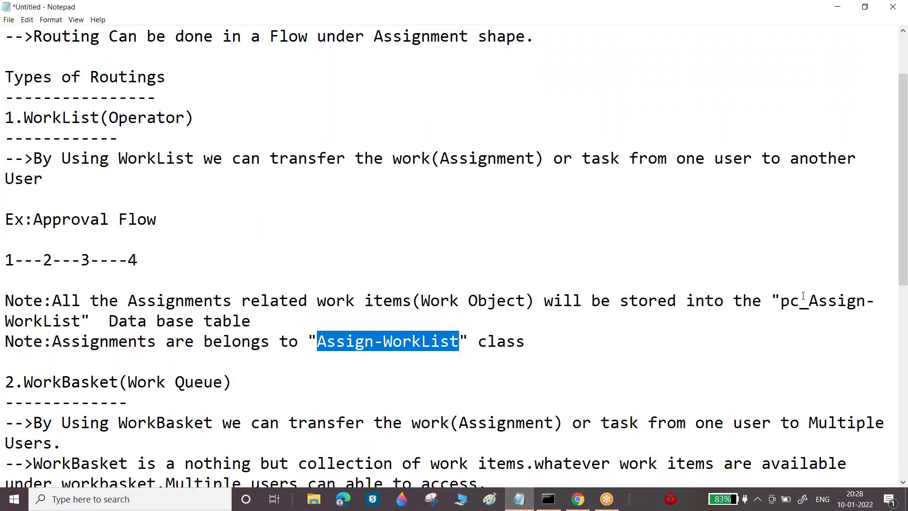
left_click_drag(774, 301, 251, 321)
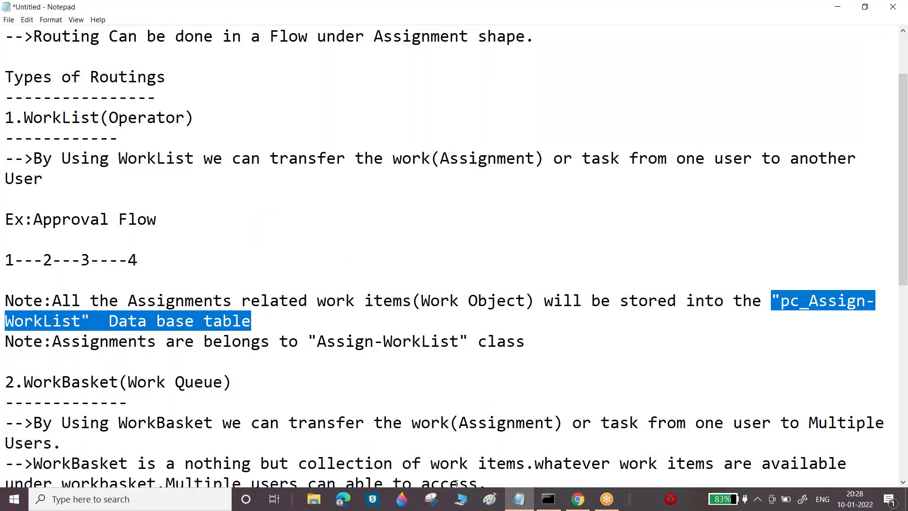
left_click(518, 498)
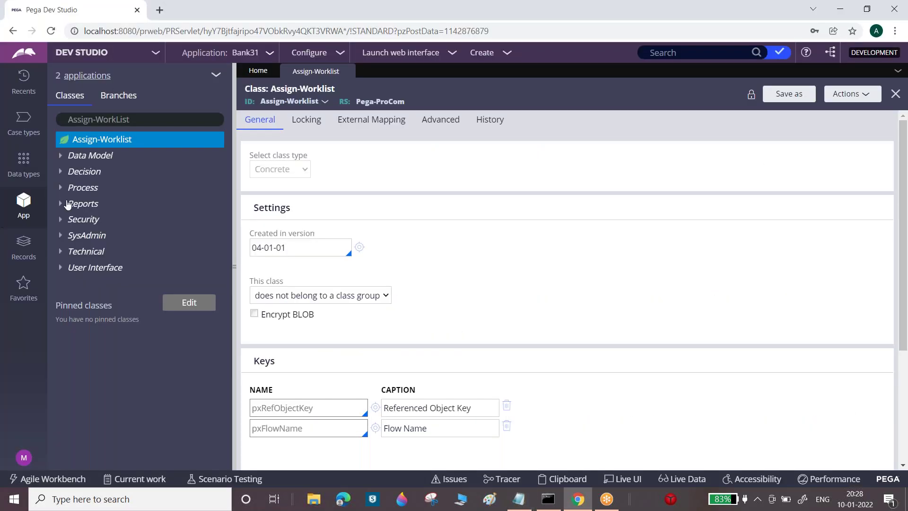
left_click(64, 205)
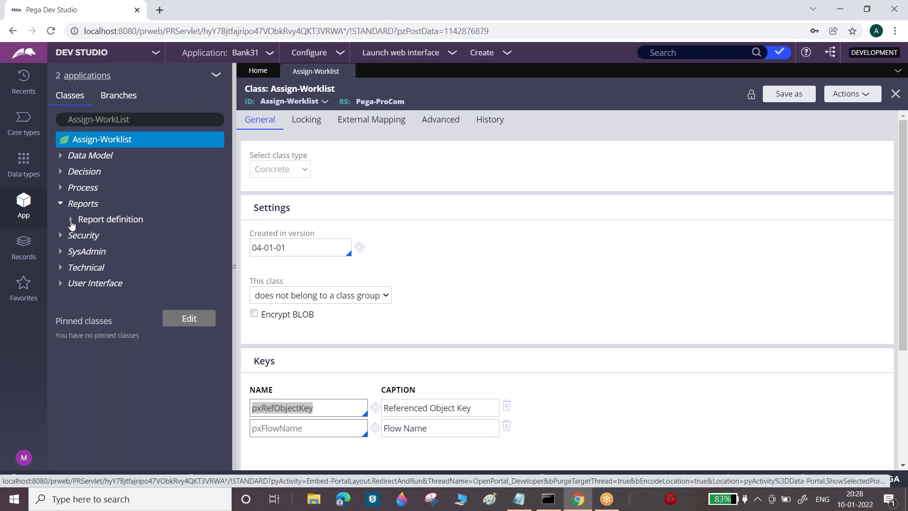
left_click(72, 222)
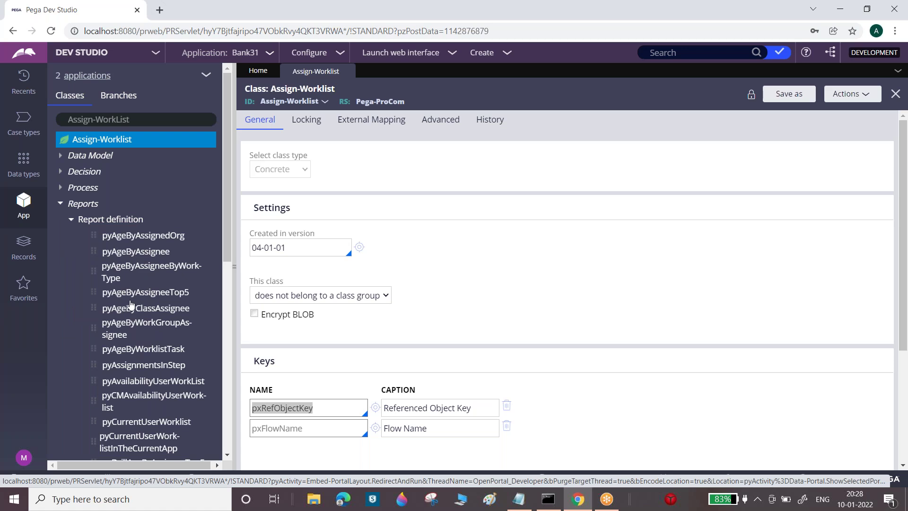
left_click(132, 253)
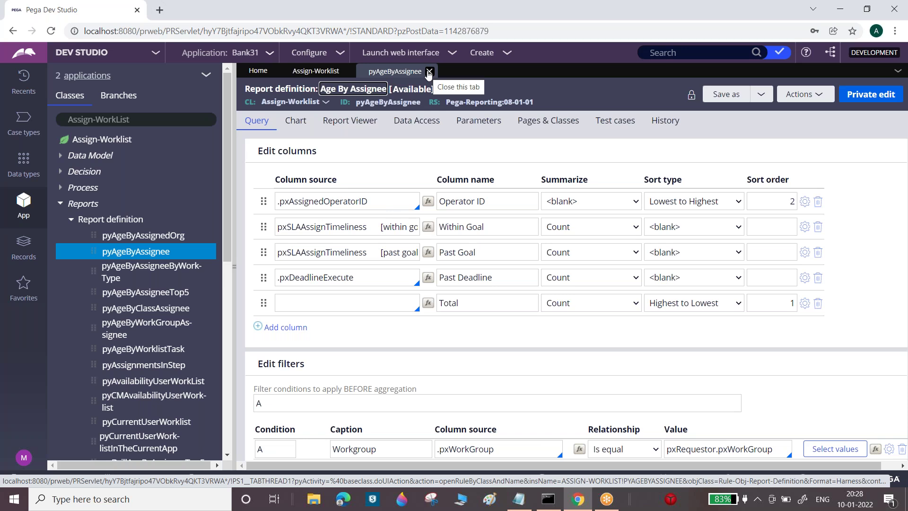
Close the pyAgeByAssignee and Assign-Worklist tabs, collapse Reports, and return to Notepad
left_click(429, 72)
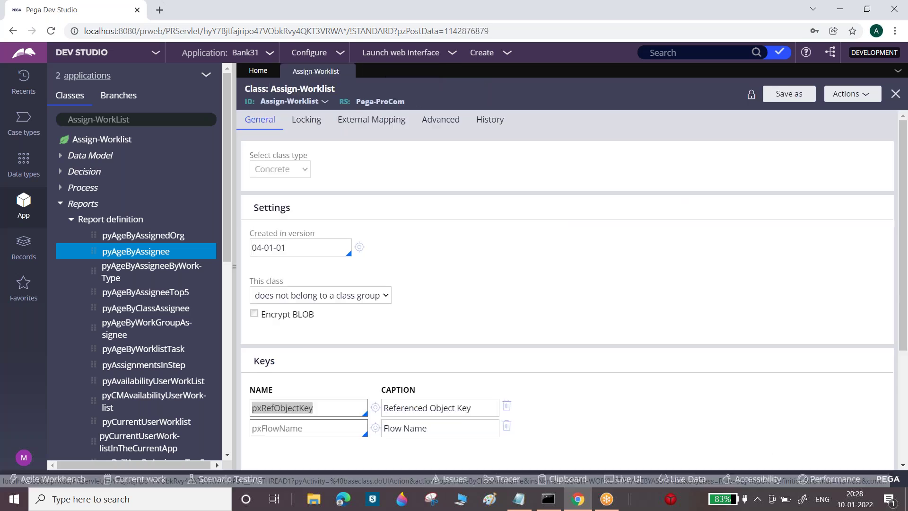
left_click(347, 72)
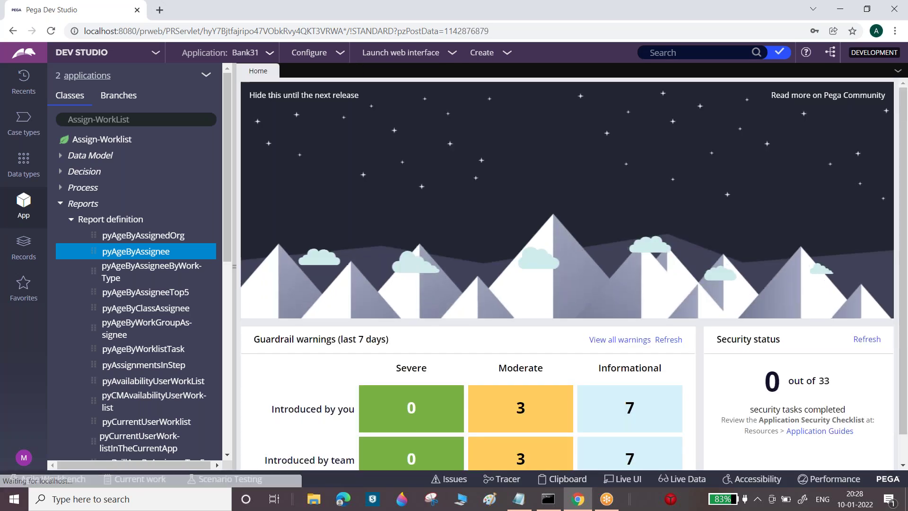
left_click(60, 204)
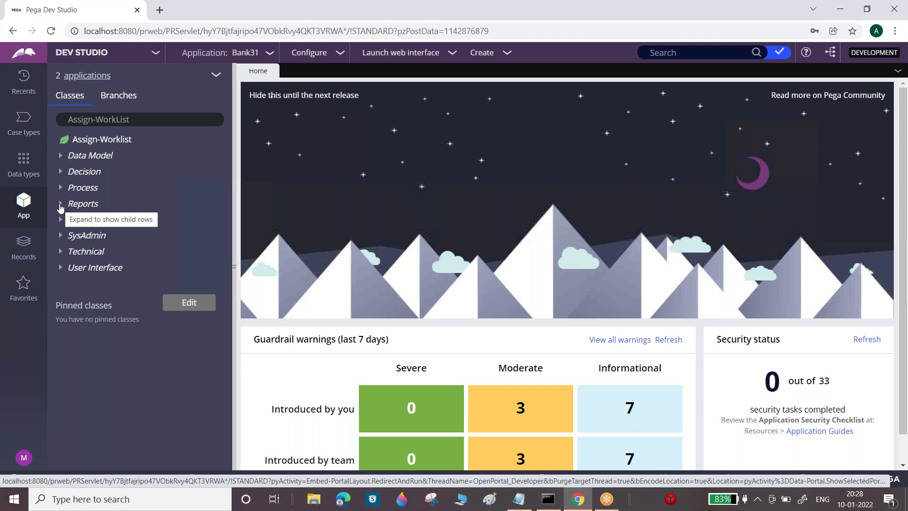
left_click(515, 505)
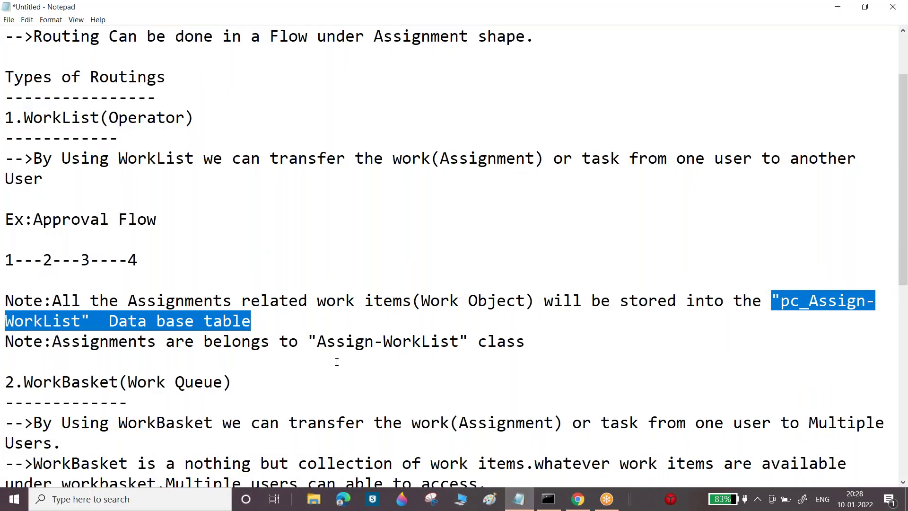
Reword the class note to 'Work List related Assignments are belongs to...' and select both WorkList notes
left_click_drag(4, 301, 512, 352)
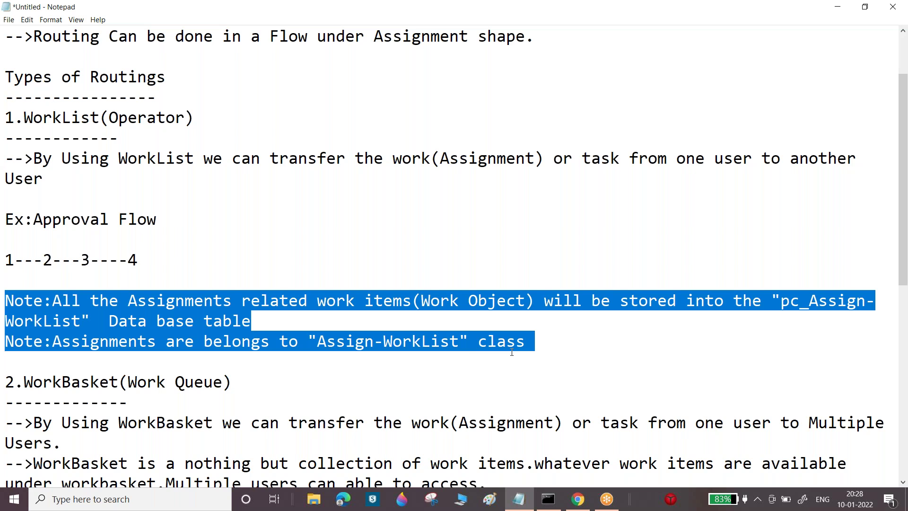
scroll(106, 303, "down", 1)
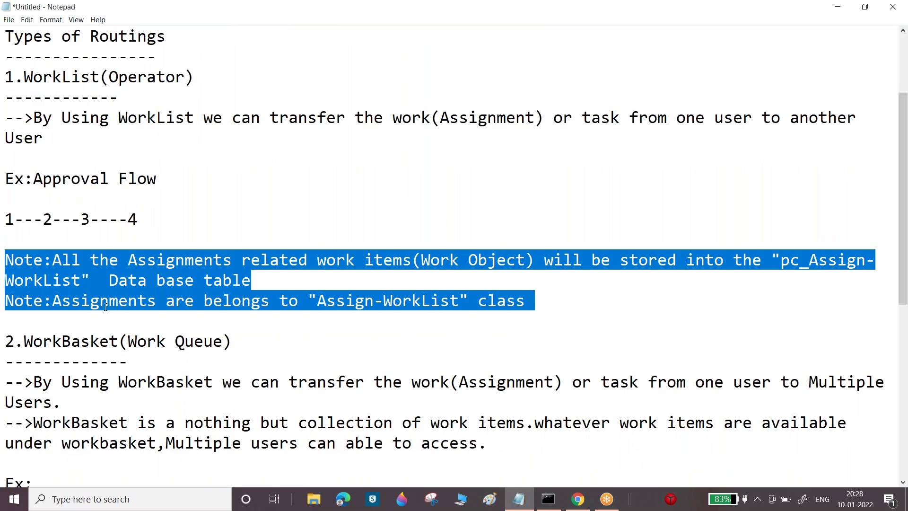
left_click(54, 300)
type("Work L")
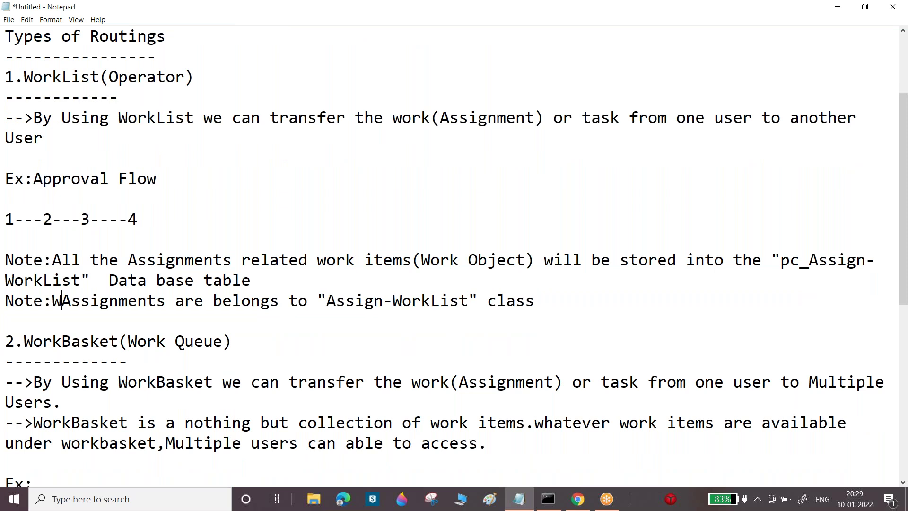
type("ist real")
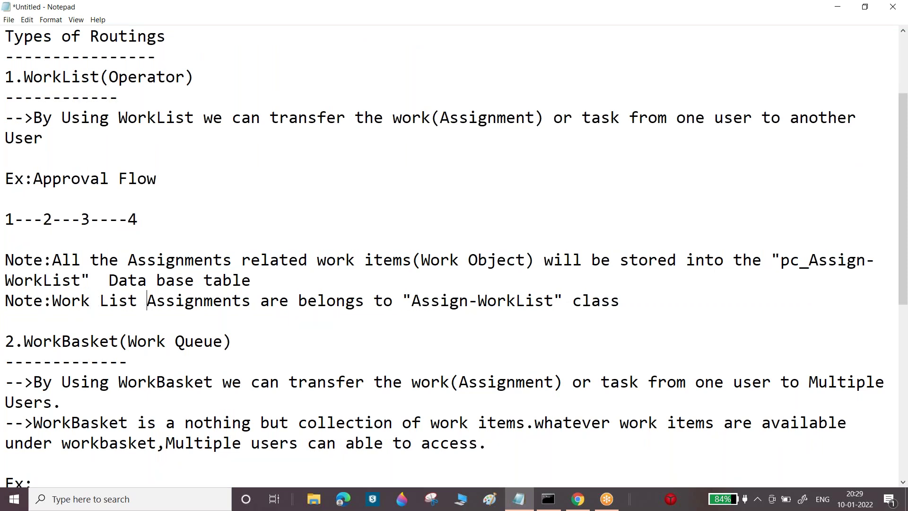
key("BackSpace")
key("BackSpace")
type("lated")
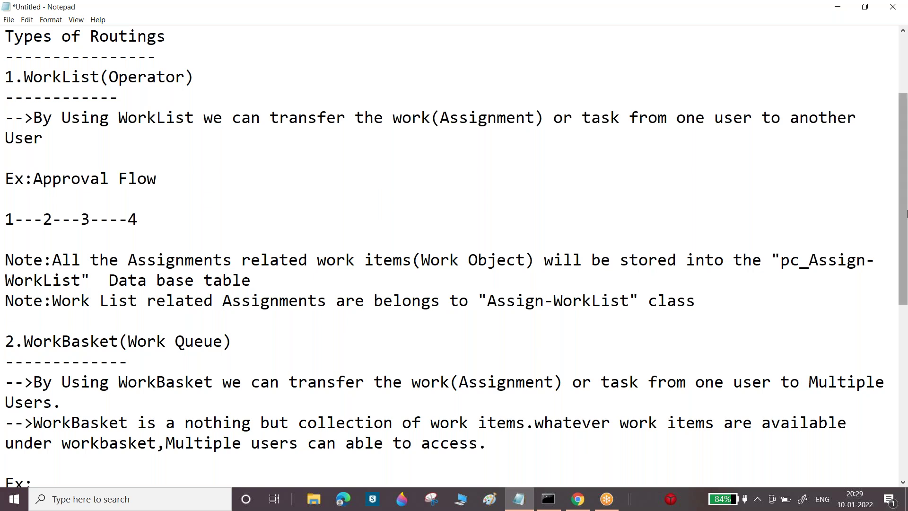
left_click_drag(5, 263, 854, 308)
key("ctrl+c")
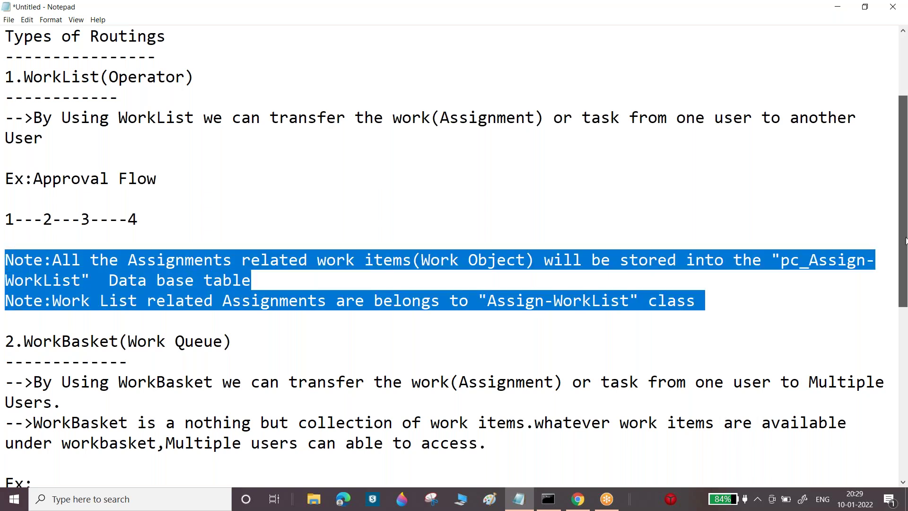
scroll(164, 277, "down", 5)
Paste the WorkList notes under the WorkBasket section and change List to Basket in the second note
left_click(59, 168)
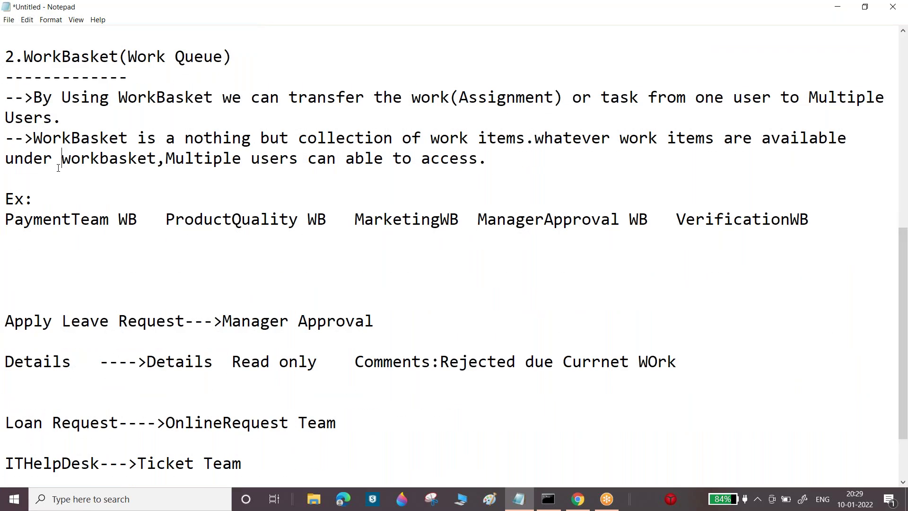
left_click(27, 175)
key("ctrl+v")
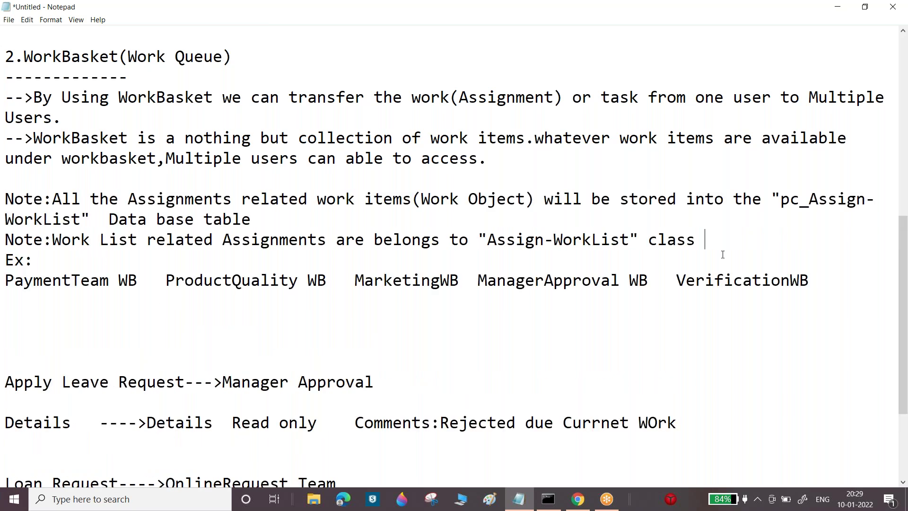
key("Return")
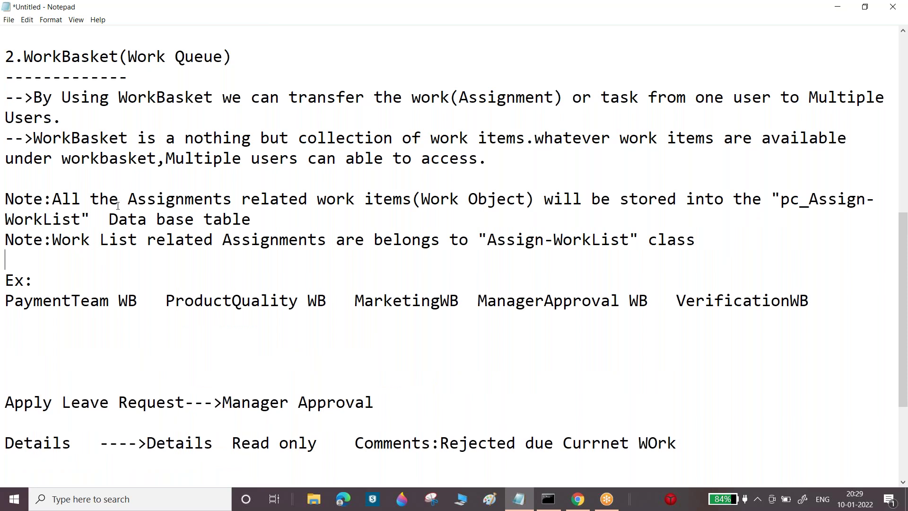
left_click_drag(102, 237, 140, 237)
type("Basket")
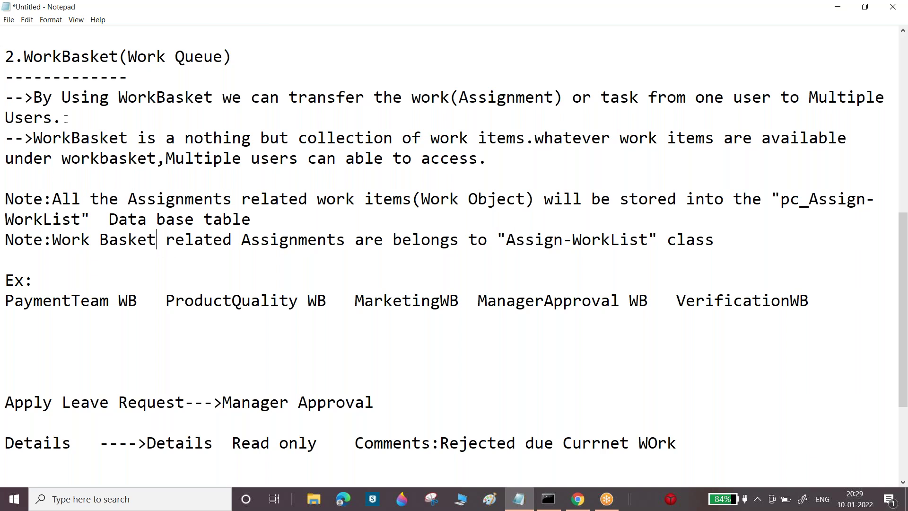
Replace 'All the Assignments related' with 'Work Basket related Assignments' in the first note
left_click_drag(36, 136, 185, 138)
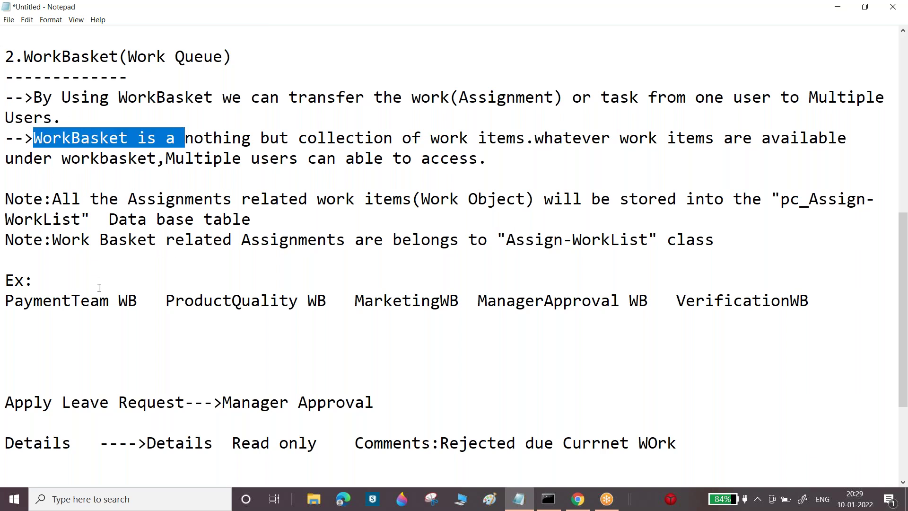
left_click_drag(50, 240, 347, 236)
key("ctrl+c")
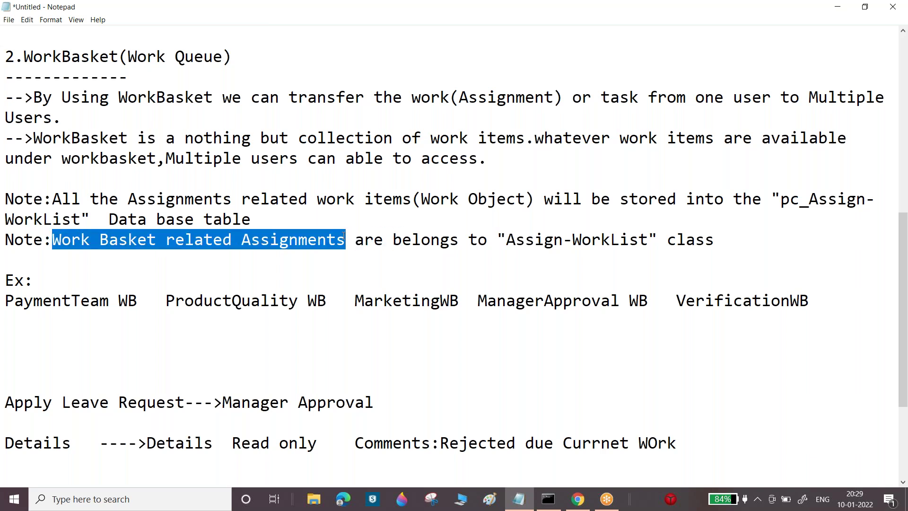
left_click_drag(47, 200, 738, 214)
key("ctrl+v")
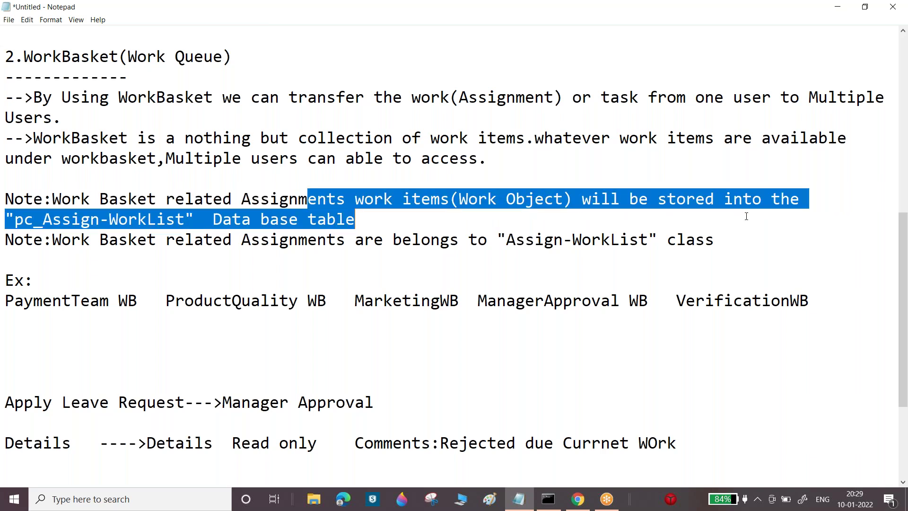
left_click(746, 216)
Rename the table and class to pc_Assign-WorkBasket and Assign-WorkBasket, then return to Dev Studio
left_click_drag(185, 218, 147, 218)
type("Basket")
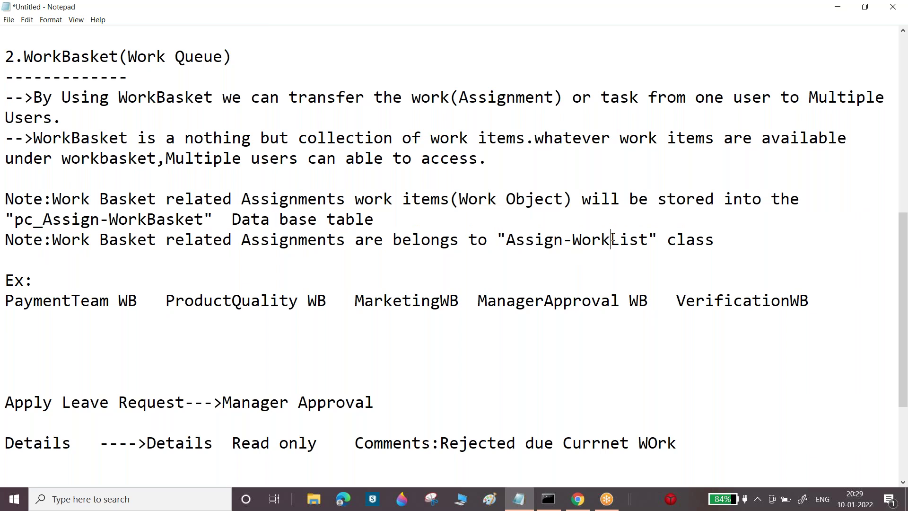
left_click_drag(612, 239, 647, 240)
type("Baske")
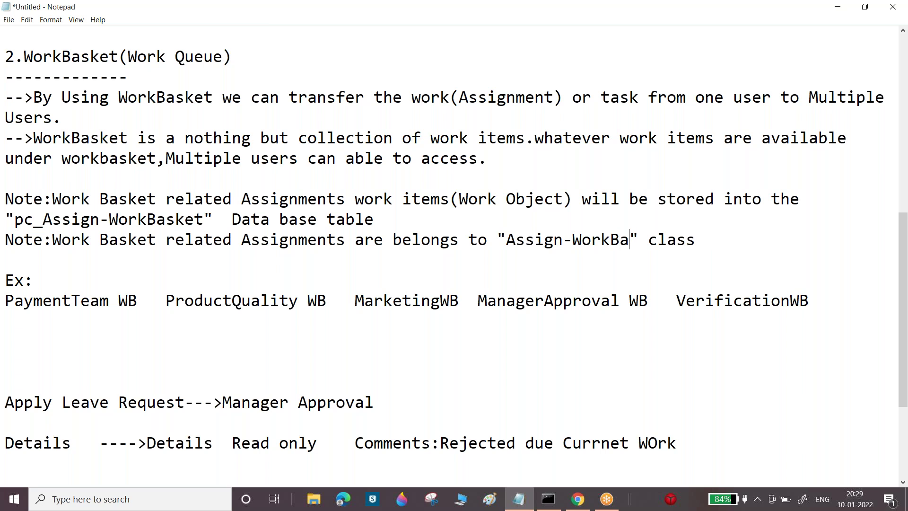
type("y")
key("BackSpace")
type("t")
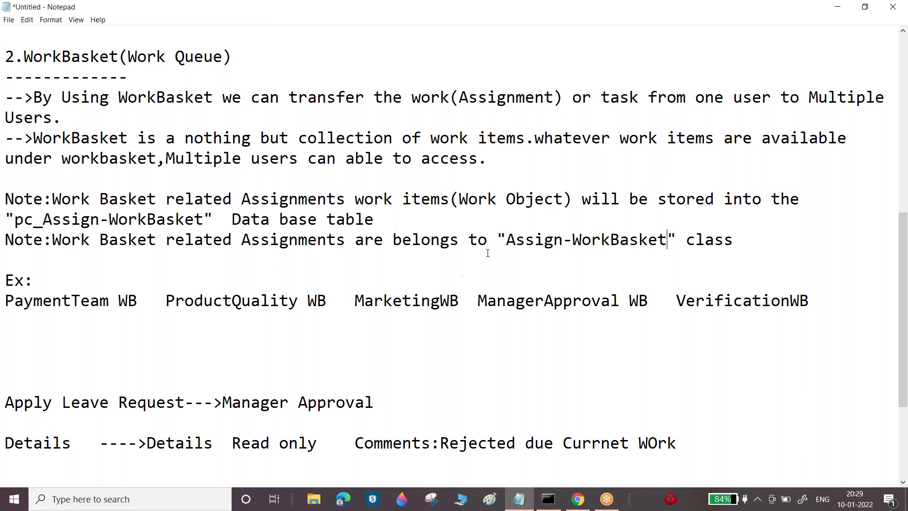
left_click_drag(507, 245, 665, 243)
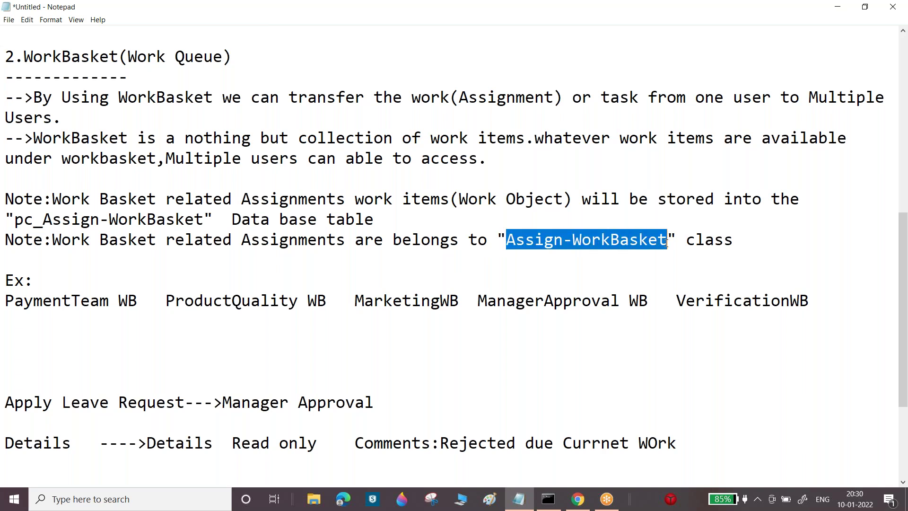
left_click(578, 499)
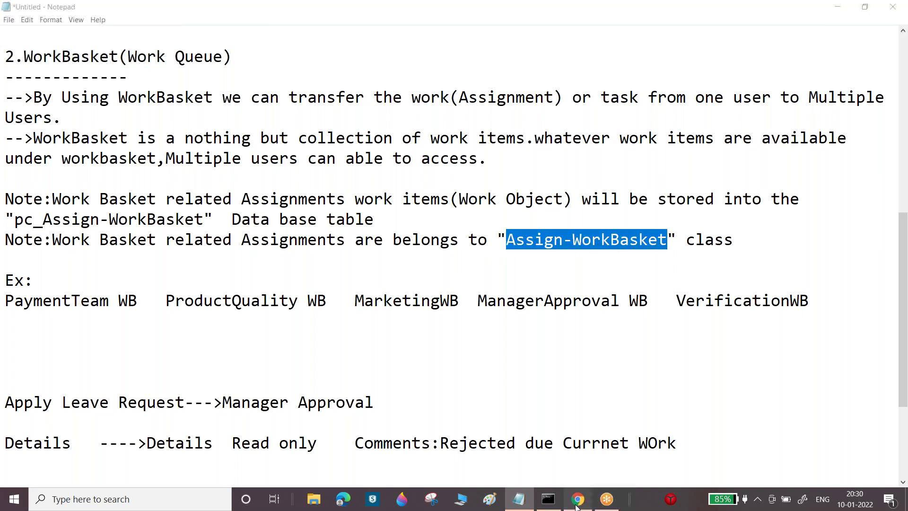
left_click(172, 119)
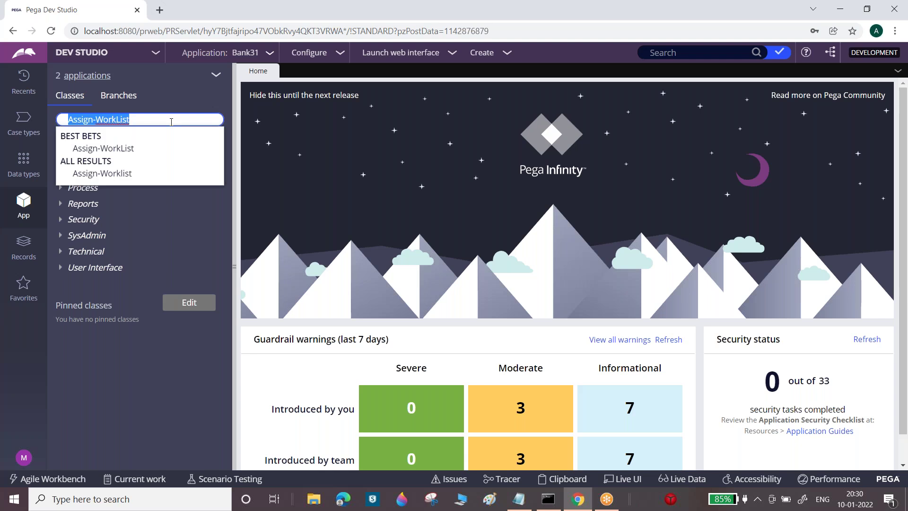
Search the classes for Assign-WorkBasket and open its class Definition
left_click(172, 121)
key("BackSpace")
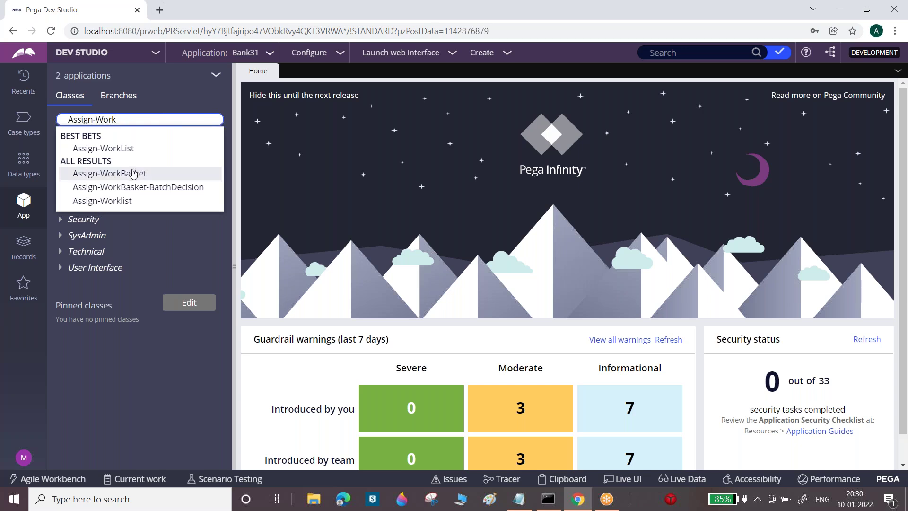
left_click(131, 173)
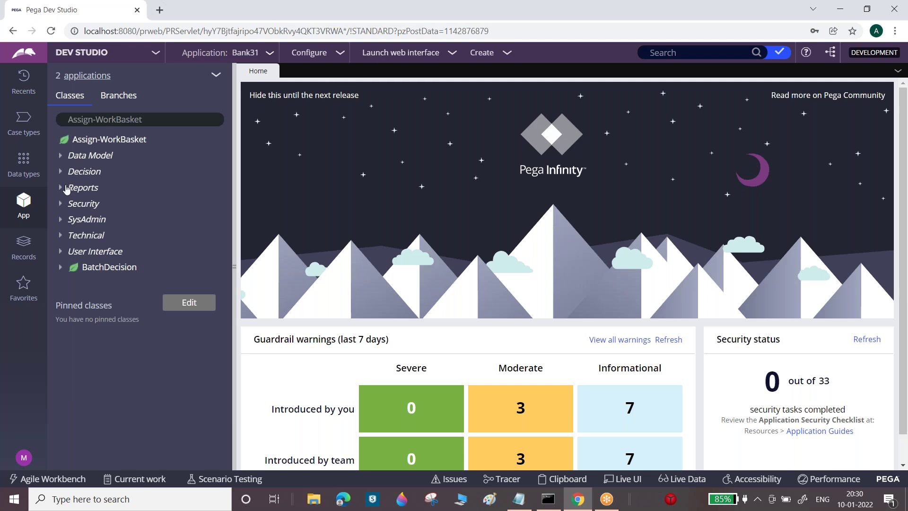
right_click(130, 141)
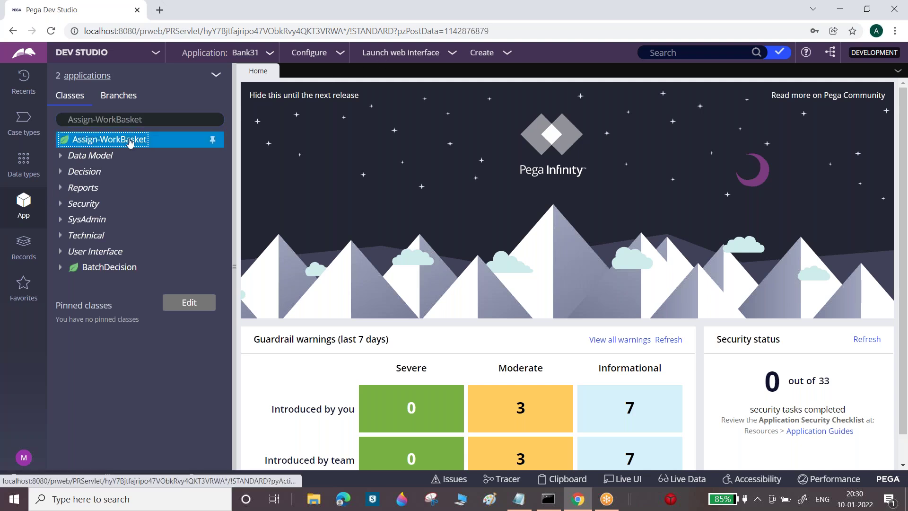
left_click(85, 186)
Test the class's connection, confirming it maps to table data.pc_assign_workbasket
scroll(567, 283, "down", 10)
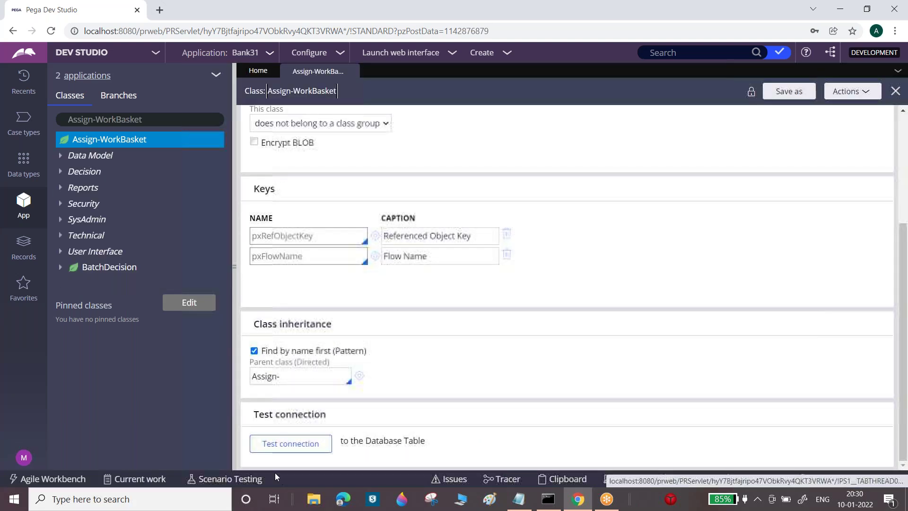
left_click(290, 443)
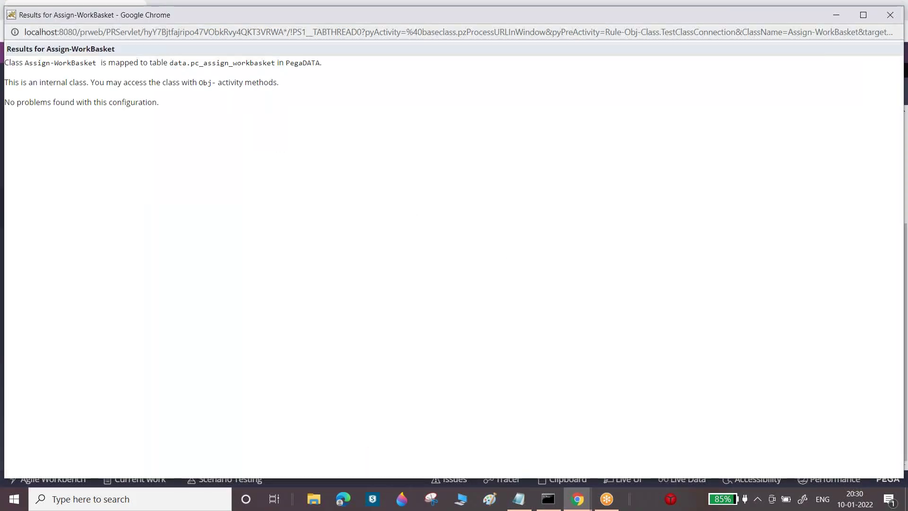
left_click_drag(199, 63, 270, 63)
left_click_drag(724, 18, 722, 118)
left_click(869, 116)
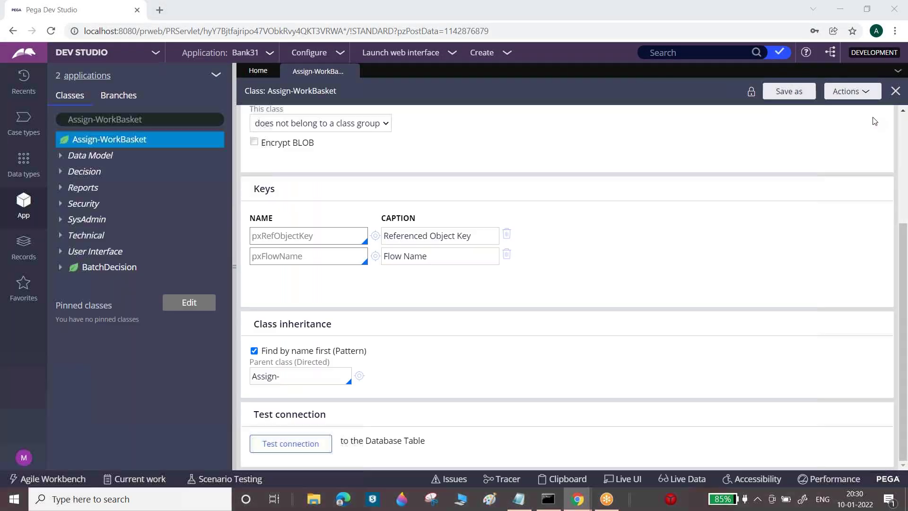
left_click(409, 53)
Launch the Case Worker portal and use Live UI on My Work to open its WorkList with Grid section
left_click(398, 82)
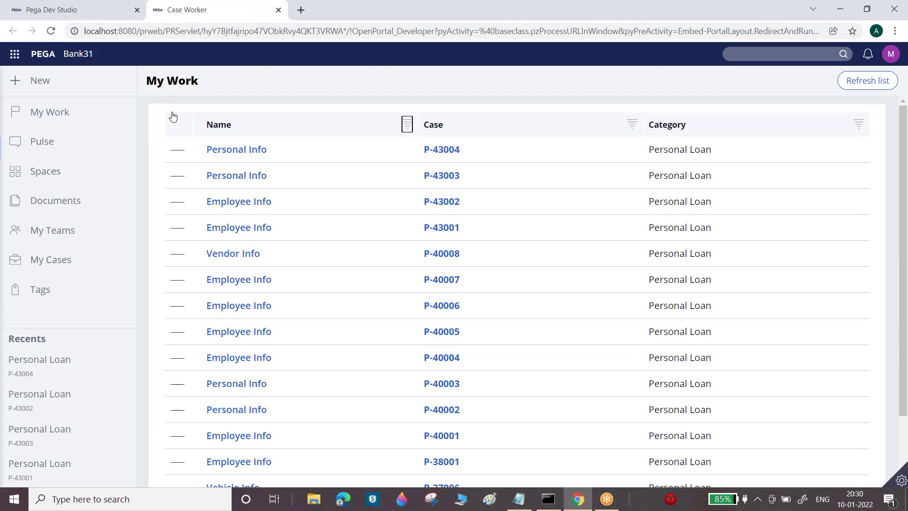
left_click_drag(145, 88, 208, 89)
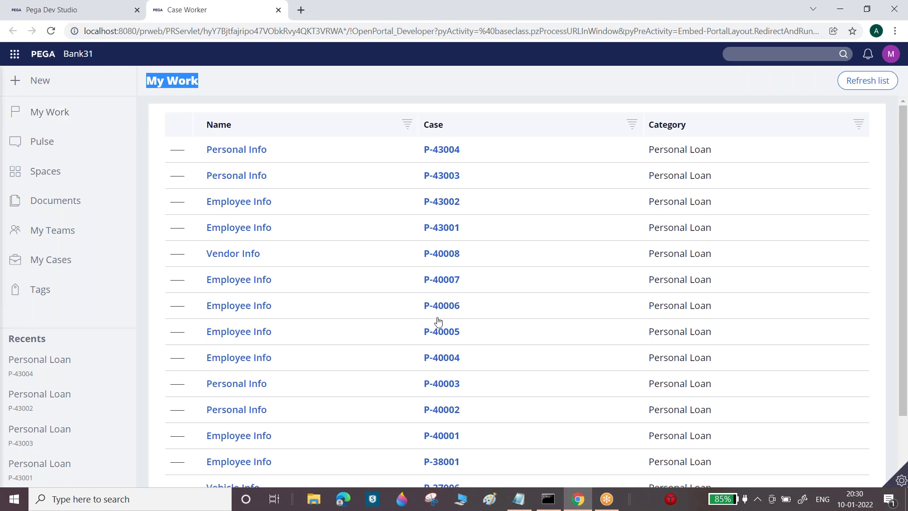
left_click(891, 54)
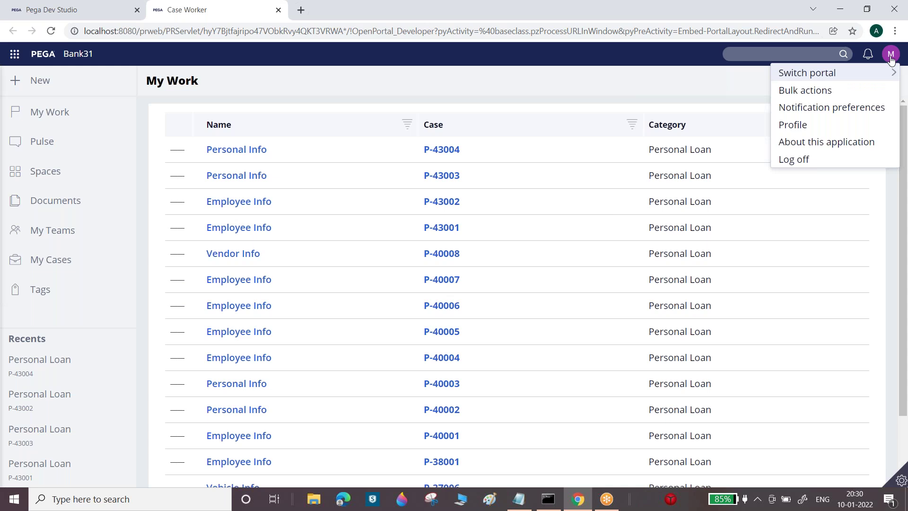
left_click(901, 481)
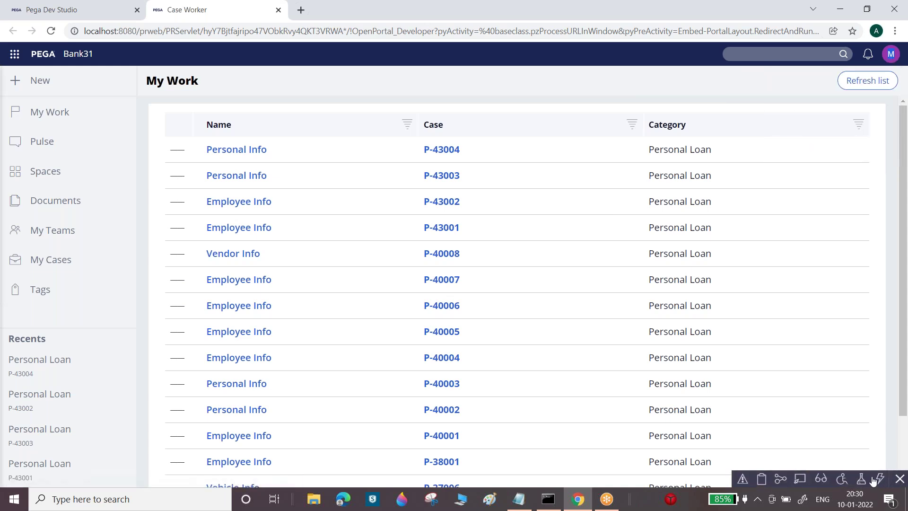
left_click(516, 350)
left_click(554, 339)
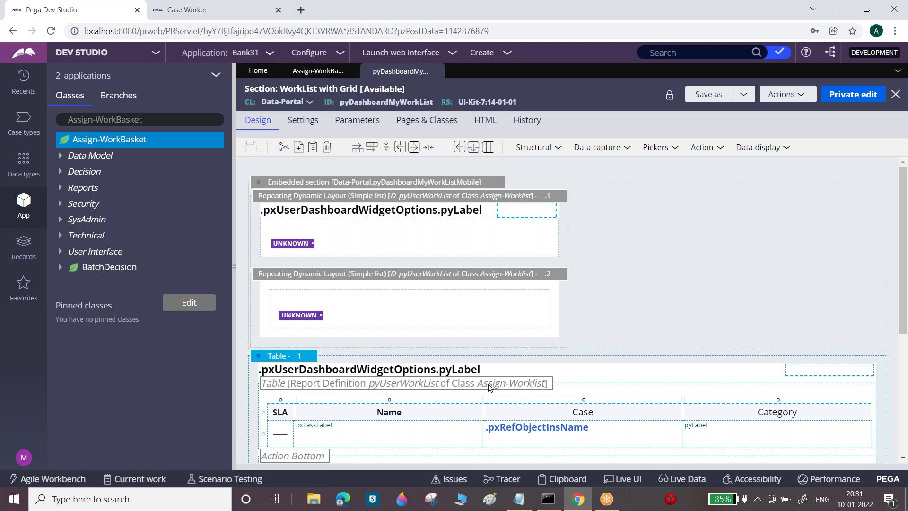
Review the pyUserWorkList tables, close the section and Assign-WorkBasket tabs, and return to the portal
scroll(905, 217, "down", 5)
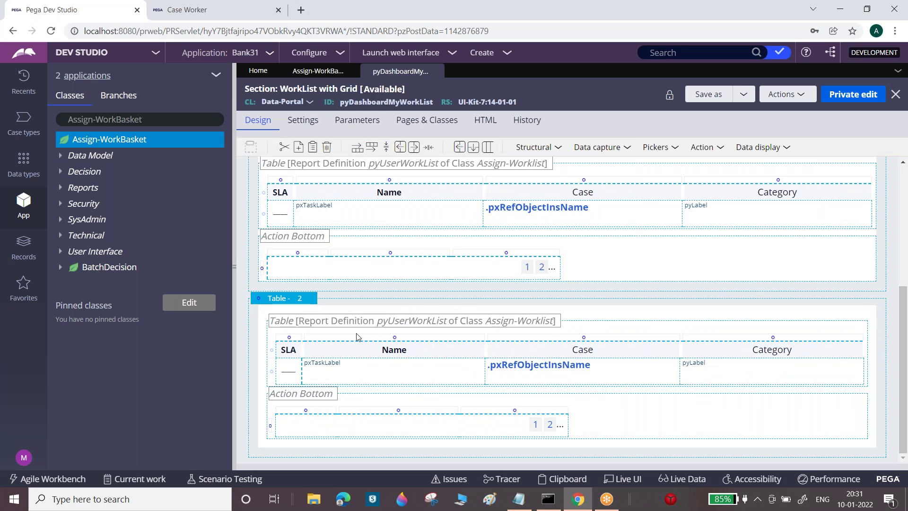
left_click_drag(903, 289, 904, 165)
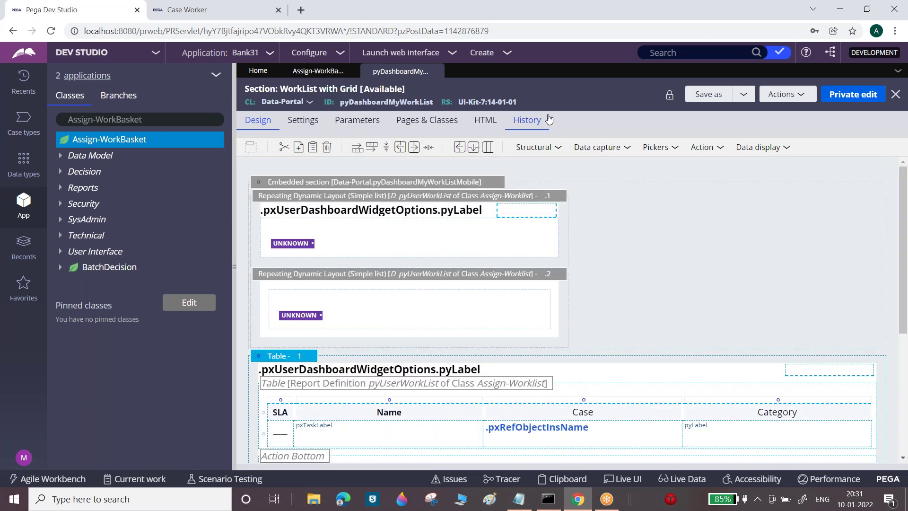
left_click(436, 71)
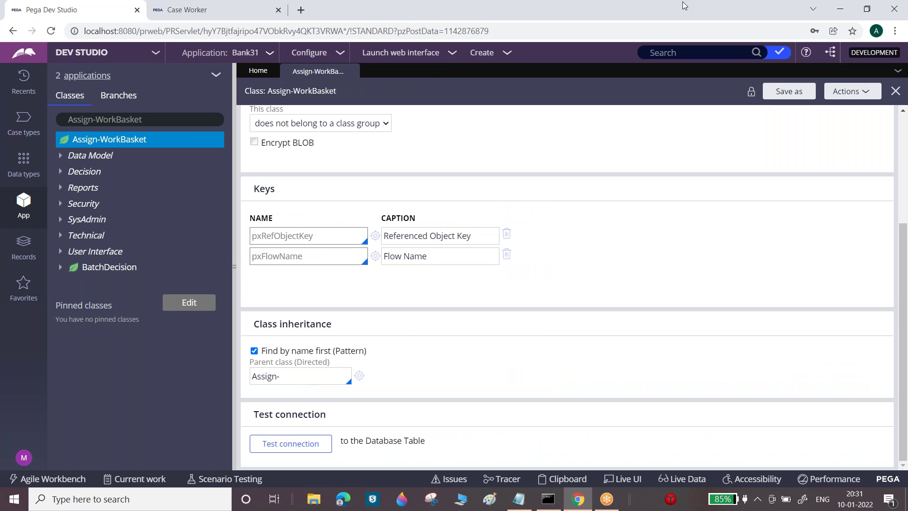
left_click(350, 72)
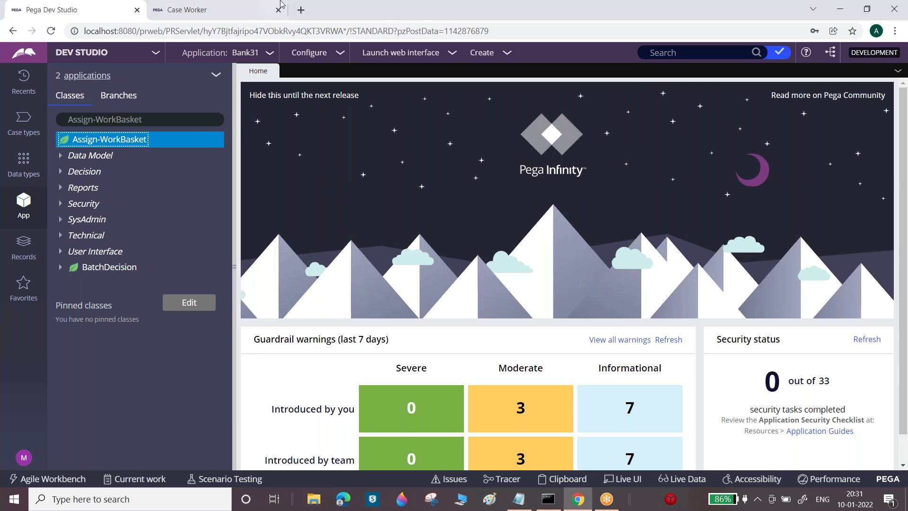
left_click(205, 11)
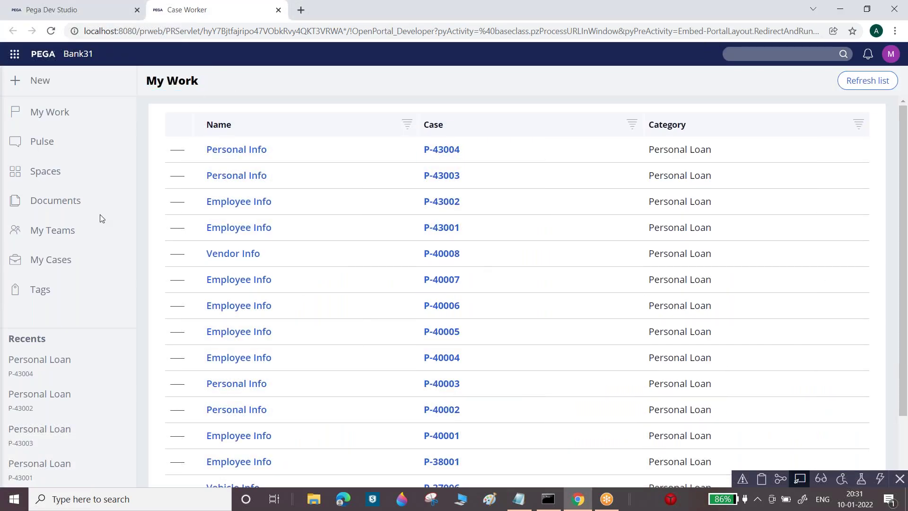
Create Personal Loan case P-45001 from the New menu
left_click(27, 80)
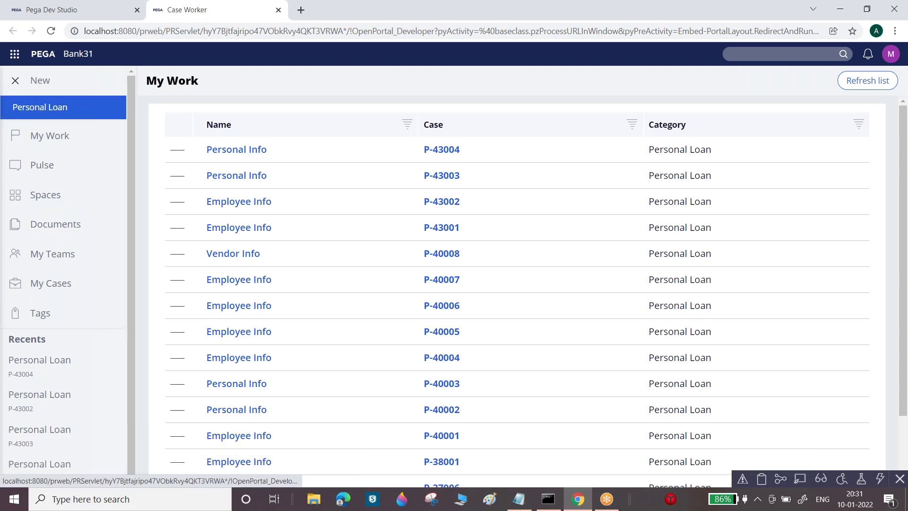
left_click(57, 108)
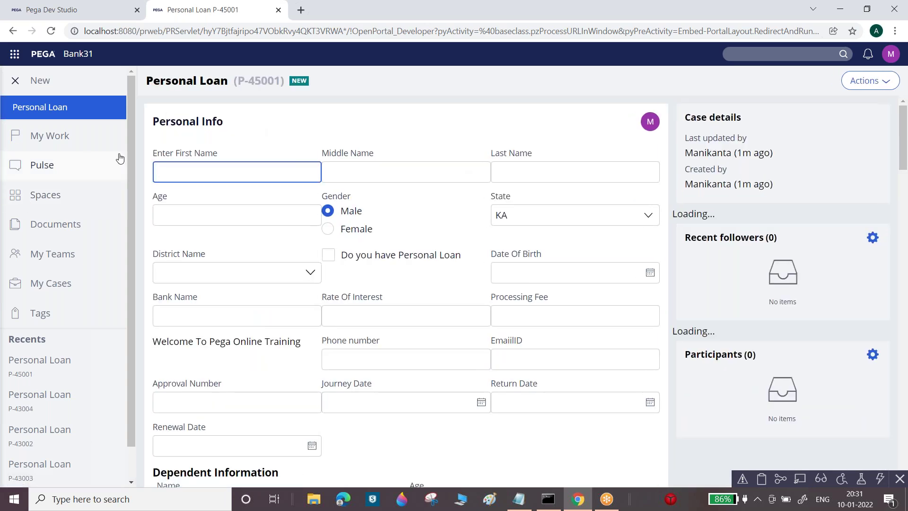
Enter the applicant's name, age 34, and tick 'Do you have Personal Loan'
left_click(151, 126)
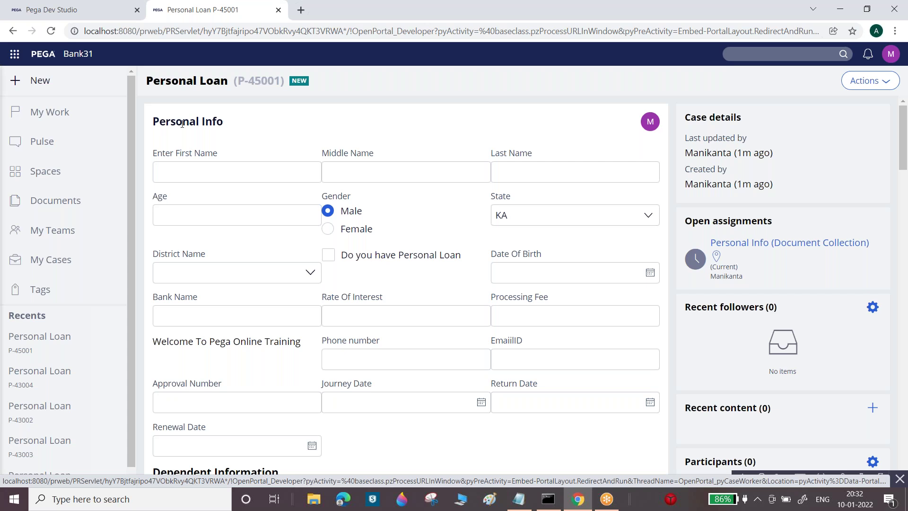
left_click_drag(157, 121, 226, 127)
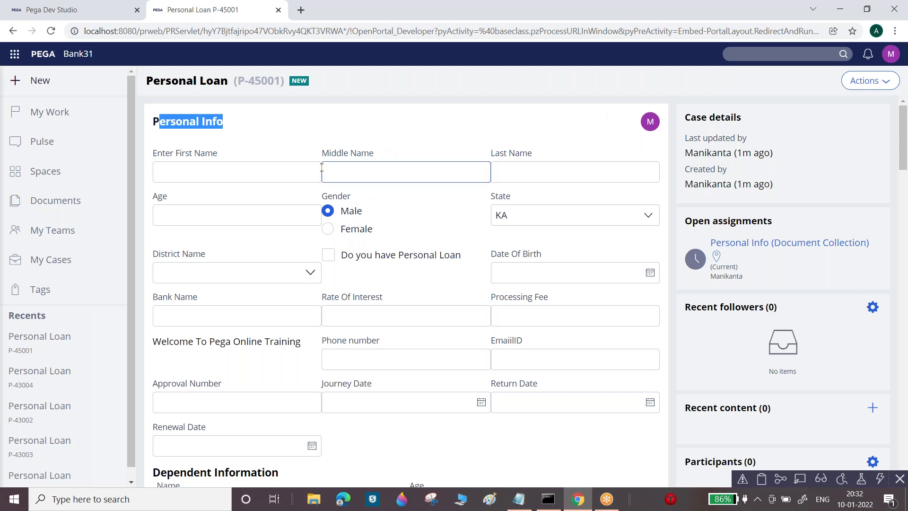
left_click(295, 171)
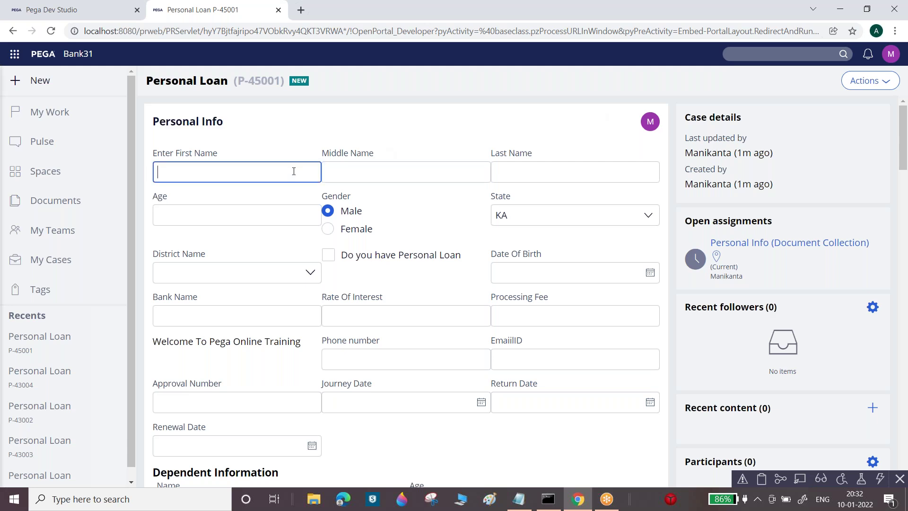
key("Tab")
key("Tab")
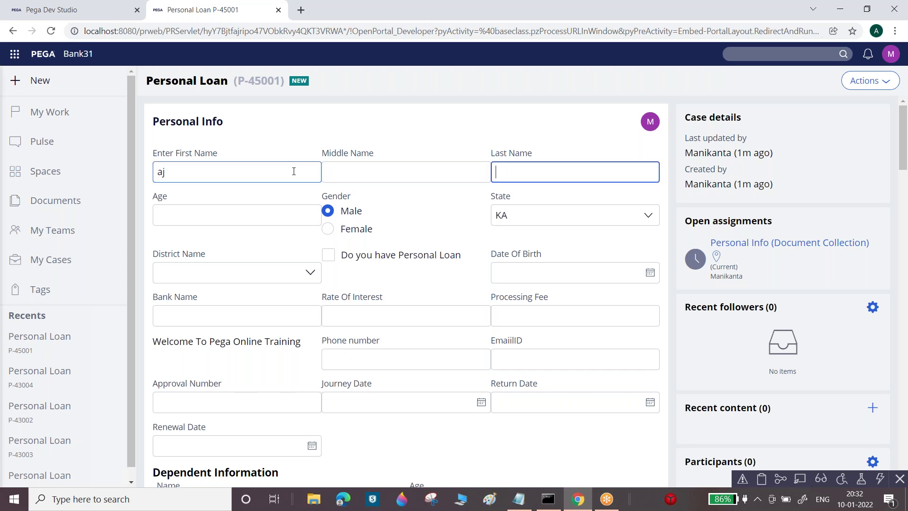
key("Tab")
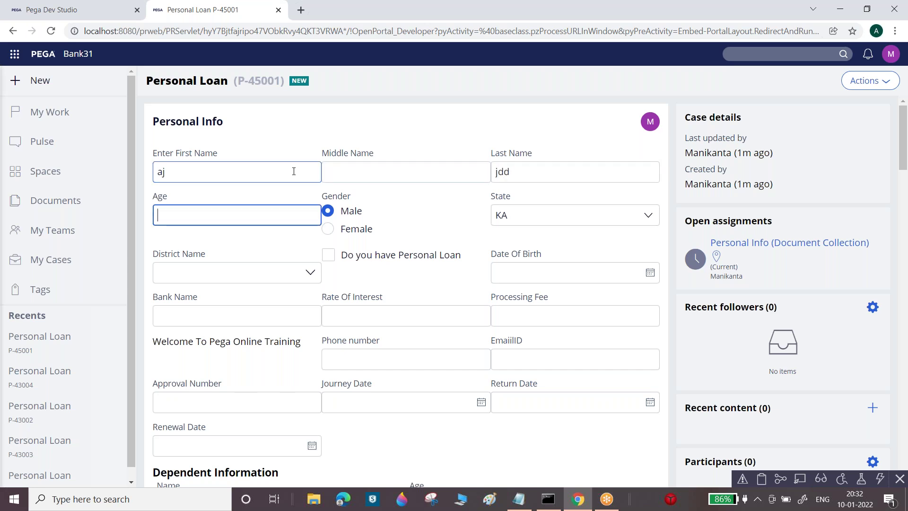
type("34")
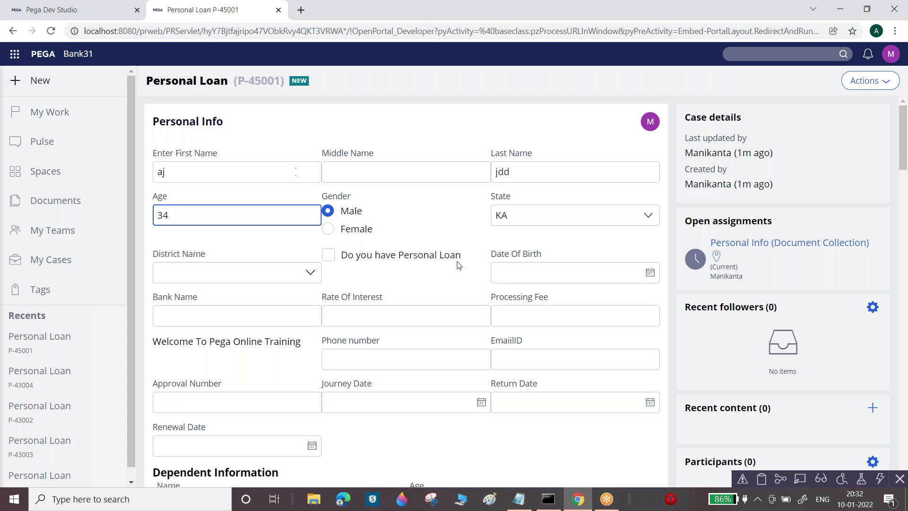
left_click(329, 254)
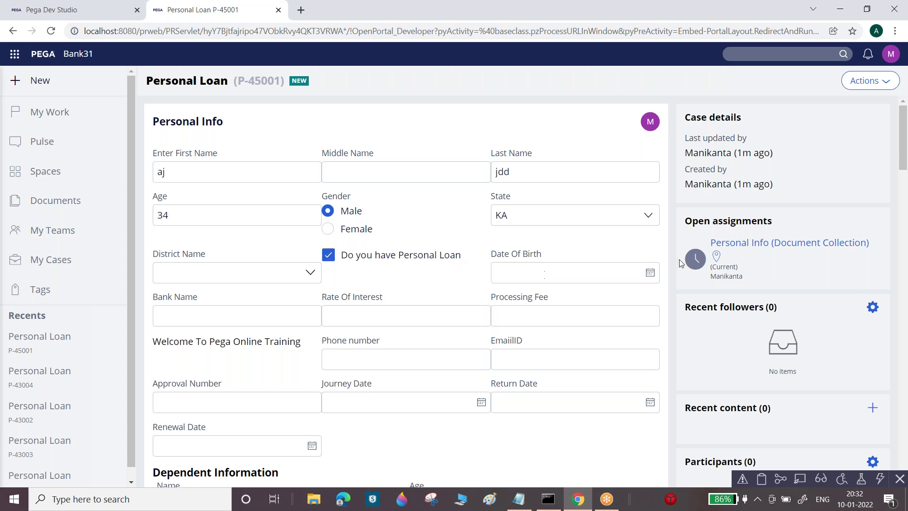
Pick the 3rd as Date Of Birth and enter the applicant's e-mail address
left_click(650, 277)
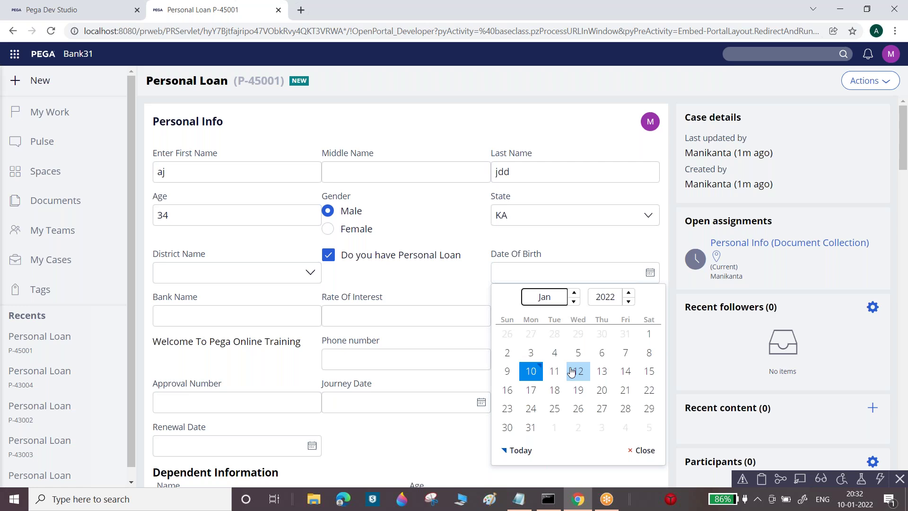
left_click(532, 368)
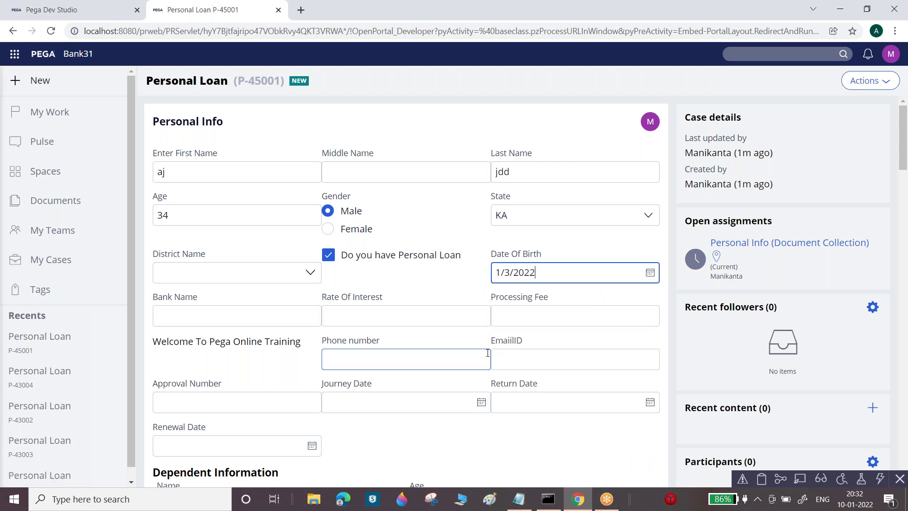
left_click(549, 361)
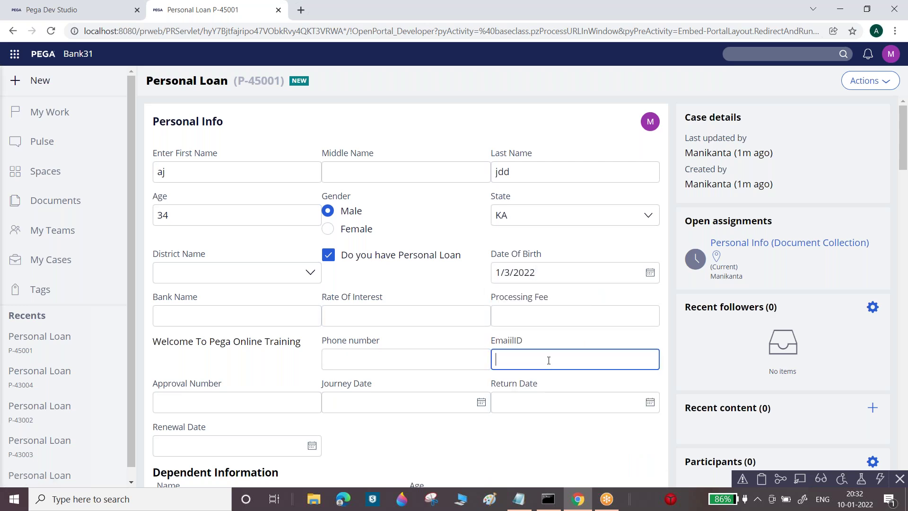
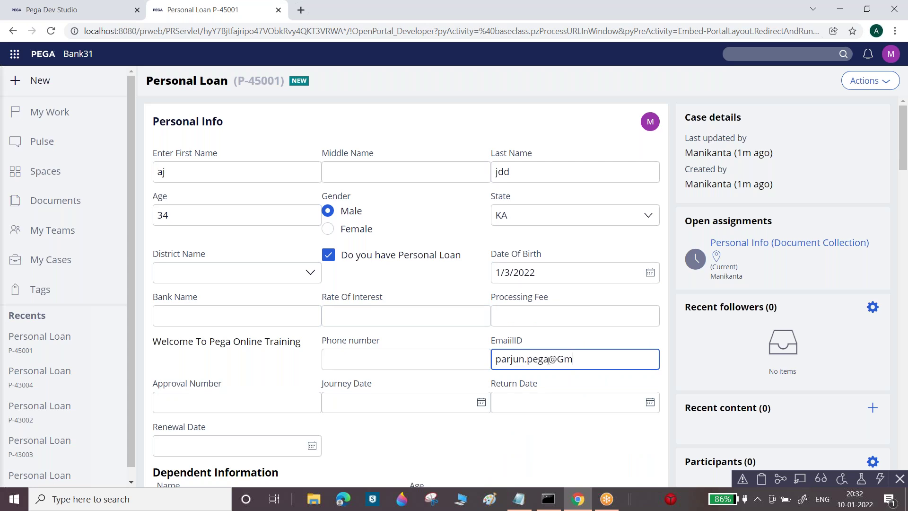
key("Tab")
left_click(435, 358)
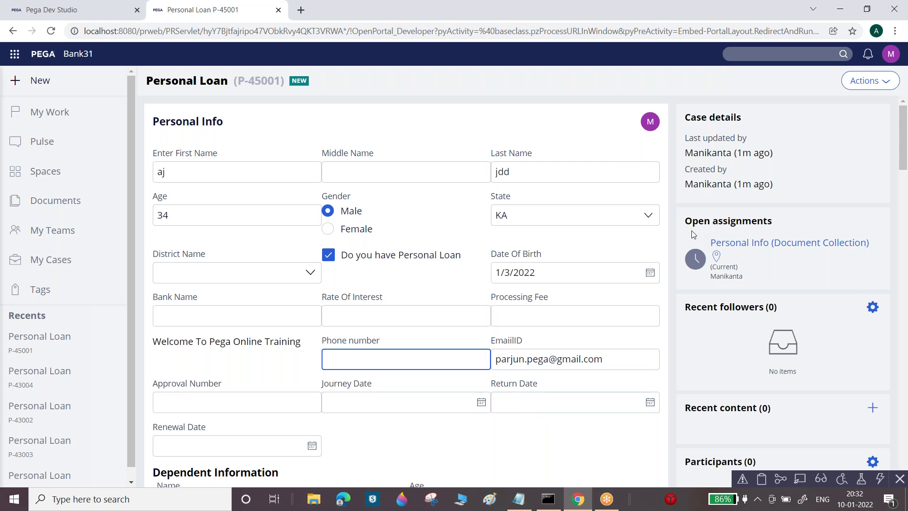
left_click_drag(685, 223, 707, 221)
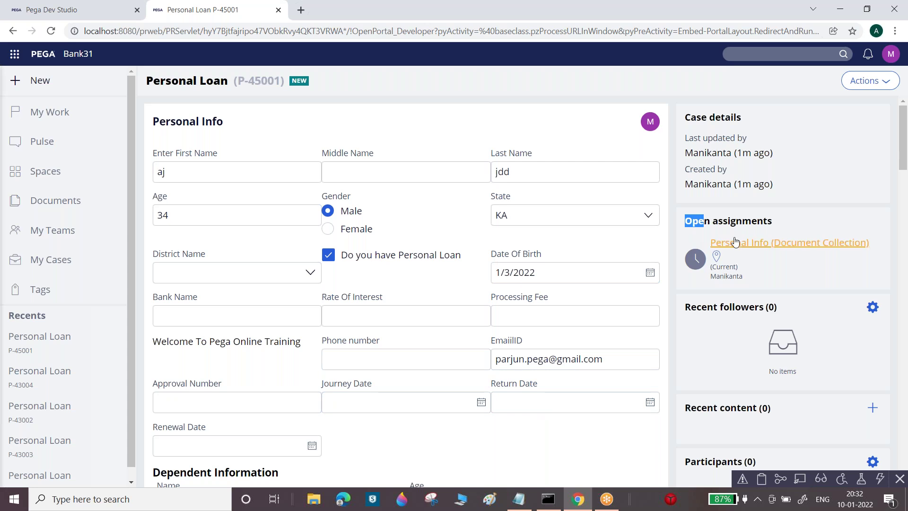
Review the open assignment's routed operator and its current status
triple_click(739, 221)
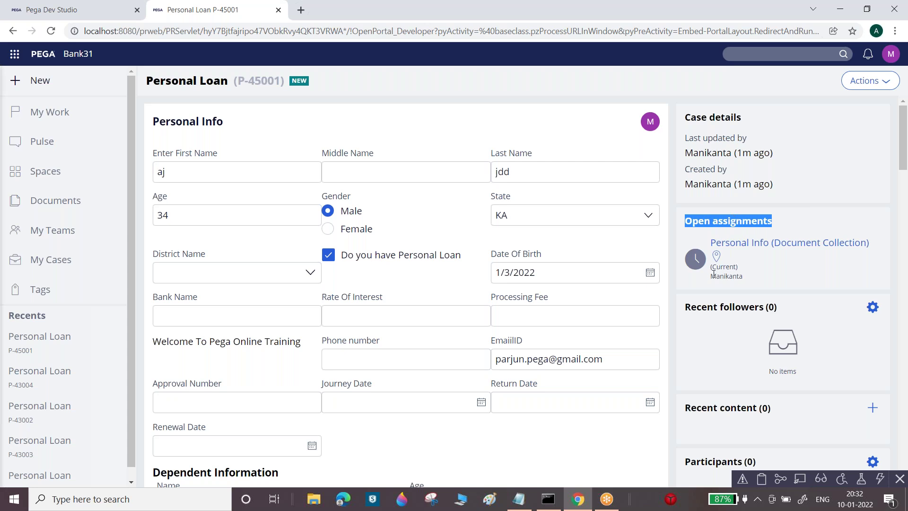
left_click_drag(712, 277, 745, 279)
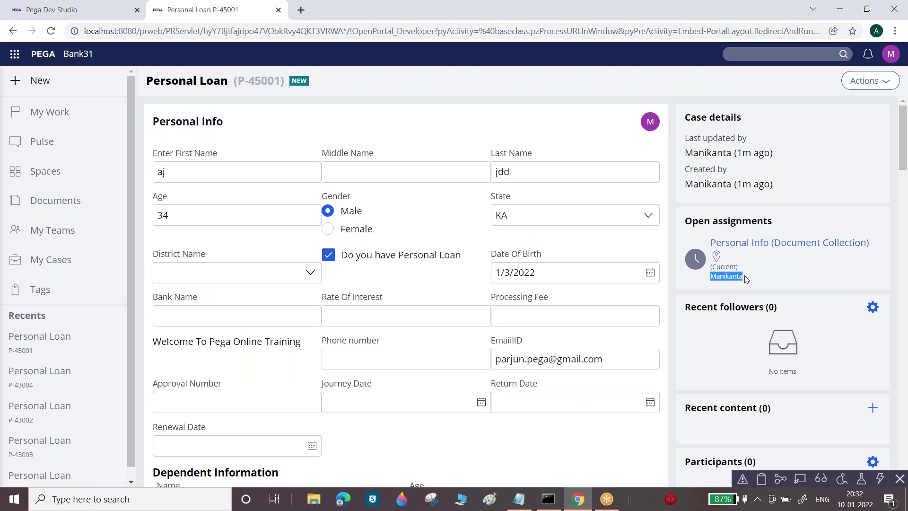
left_click_drag(714, 267, 743, 277)
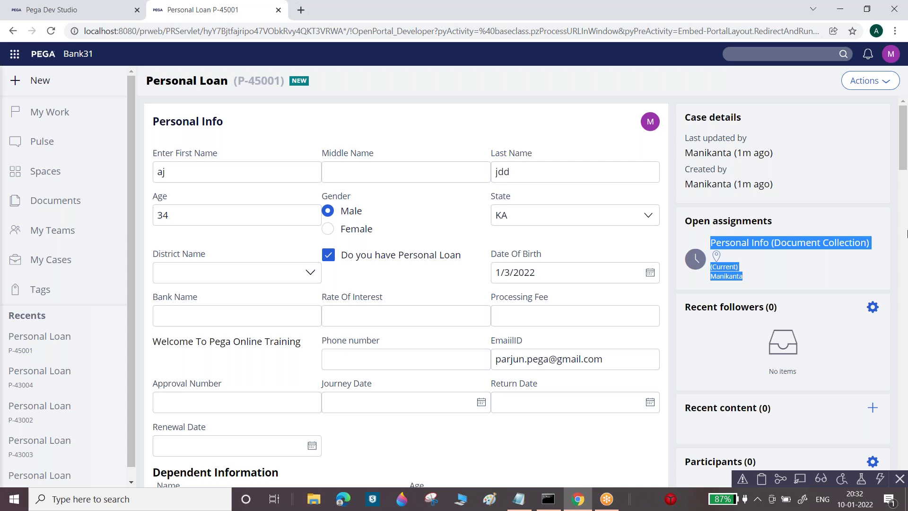
Set Journey Date to 1/12/2022 and Return Date to 1/26/2022, then submit Personal Info
scroll(907, 216, "down", 3)
scroll(407, 289, "down", 3)
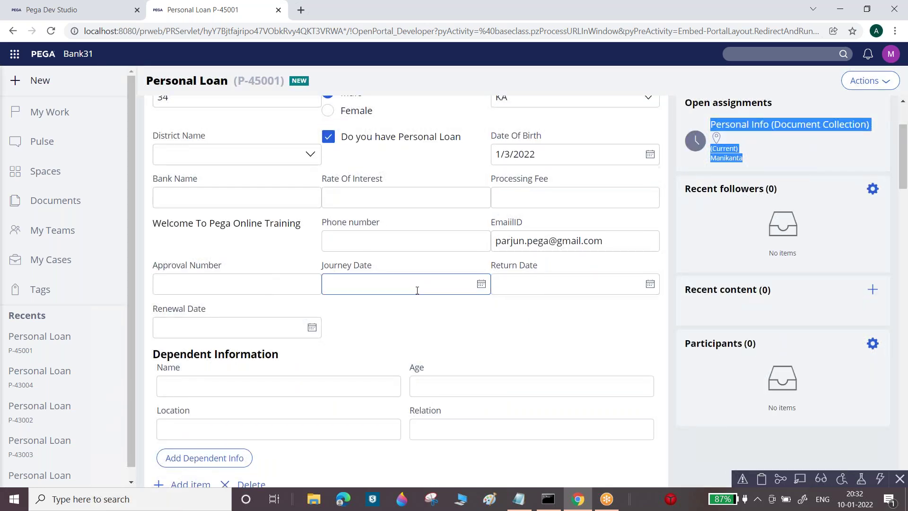
left_click(481, 284)
left_click(409, 383)
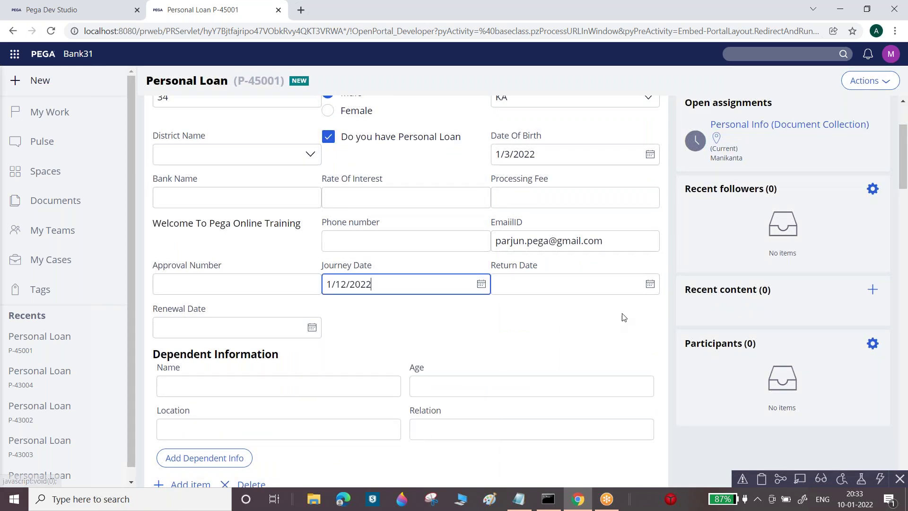
left_click(644, 285)
left_click(650, 284)
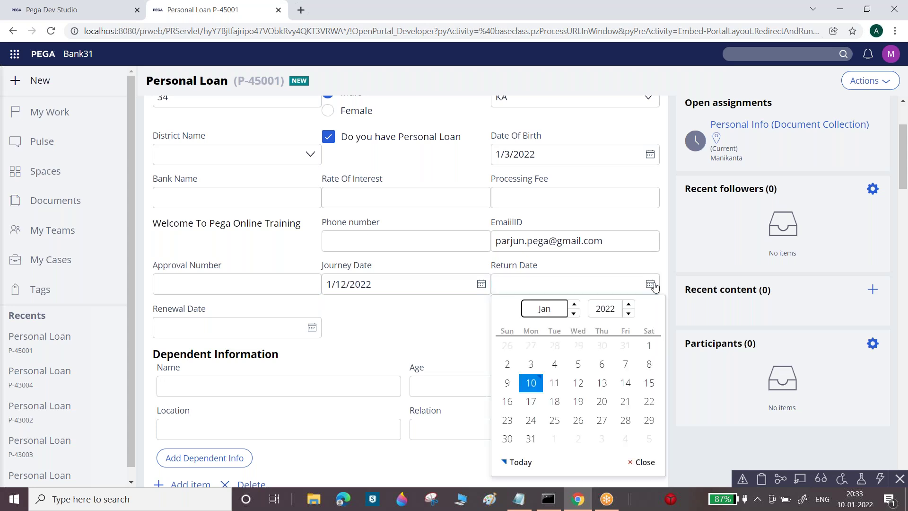
left_click(577, 421)
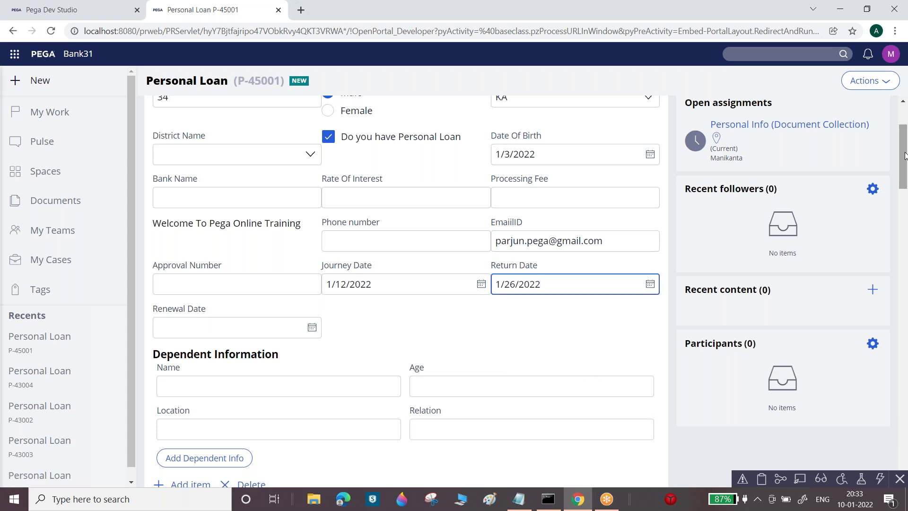
scroll(664, 368, "down", 4)
left_click(643, 395)
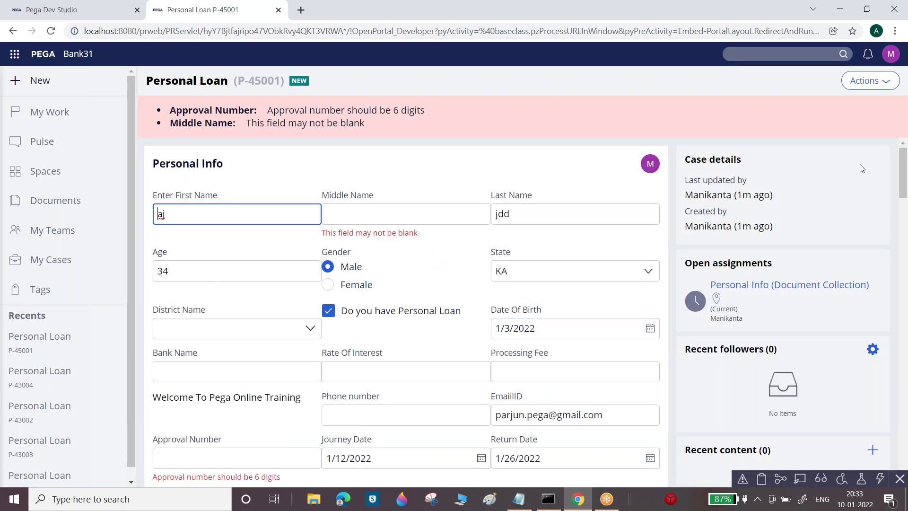
Correct the Middle Name and 6-digit Approval Number, then resubmit Personal Info
left_click(442, 210)
type("35")
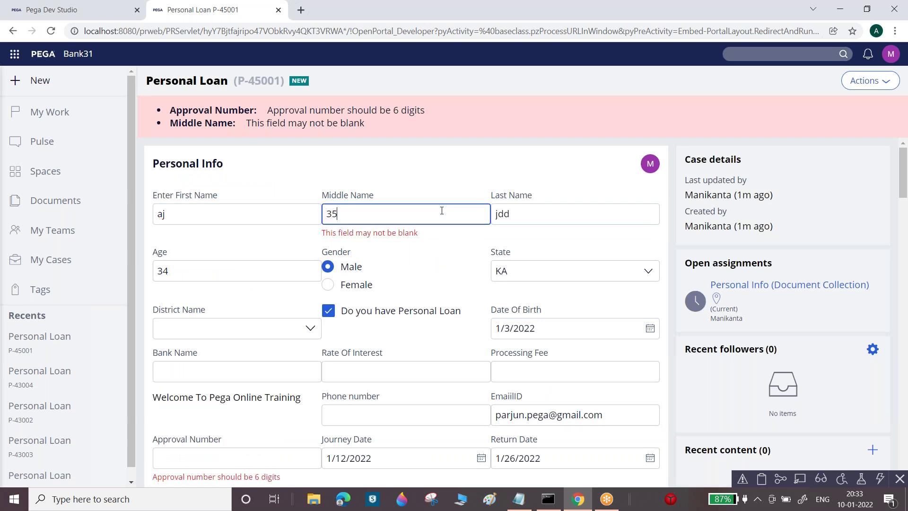
key("BackSpace")
key("BackSpace")
type("df")
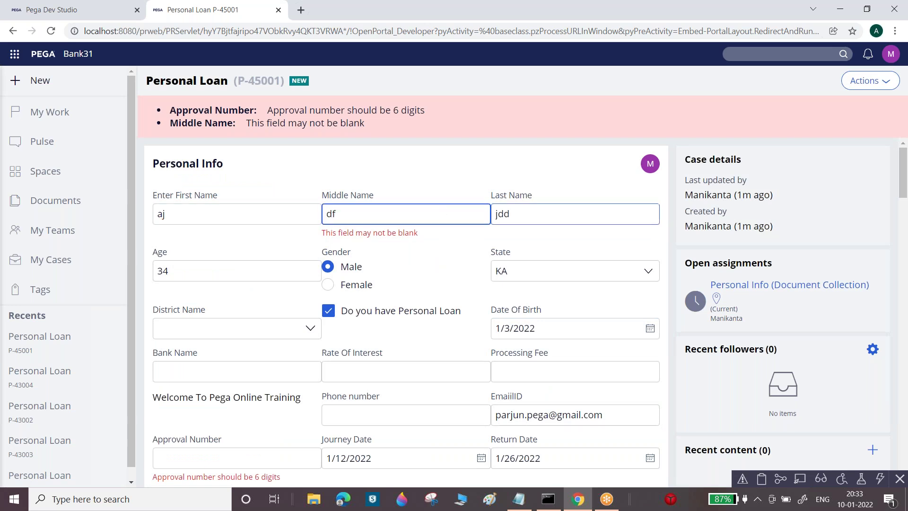
scroll(879, 240, "down", 5)
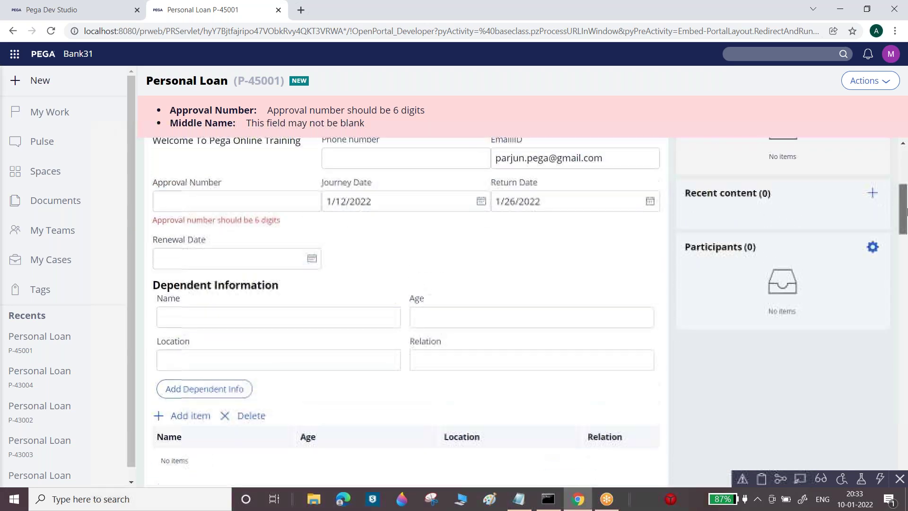
left_click(186, 219)
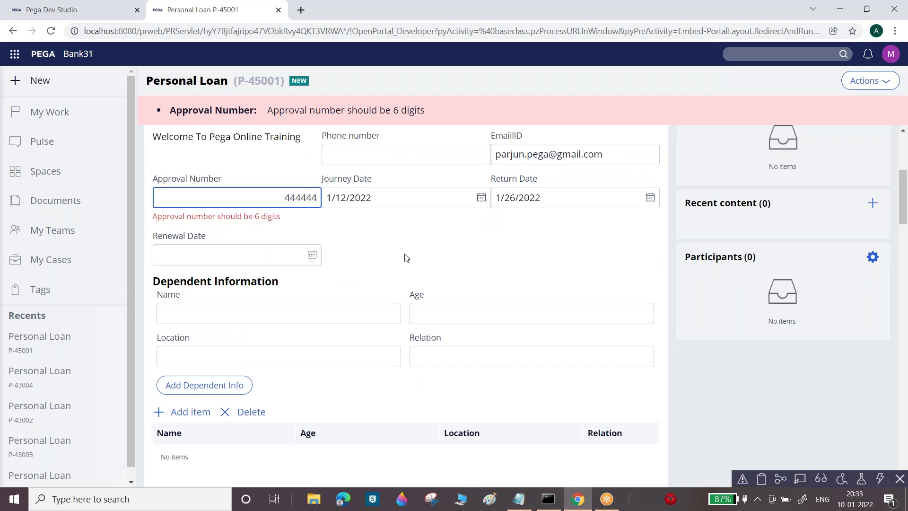
scroll(615, 283, "down", 4)
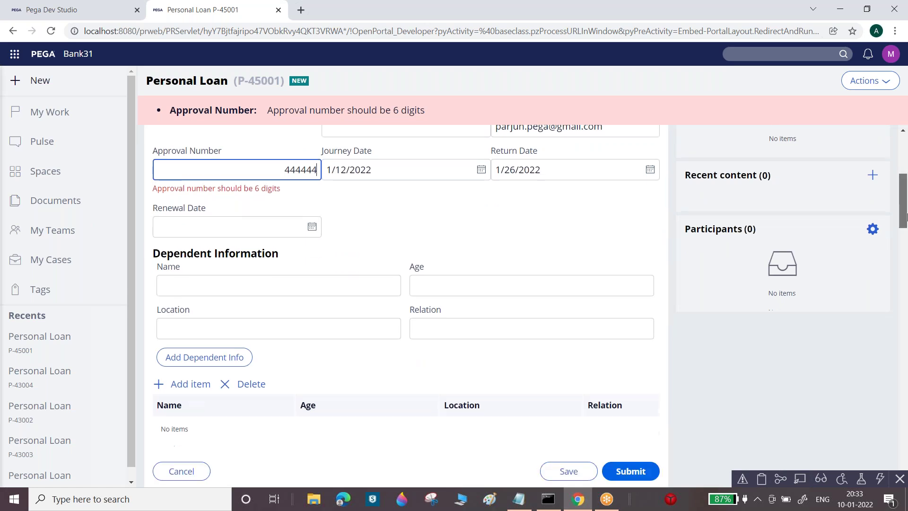
left_click(626, 301)
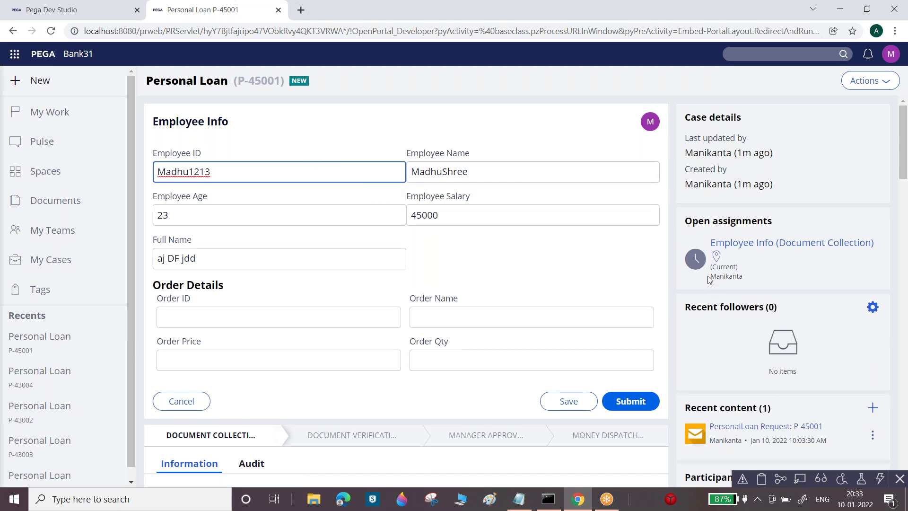
Check who owns the Employee Info assignment, then return to the Dev Studio home page
triple_click(726, 277)
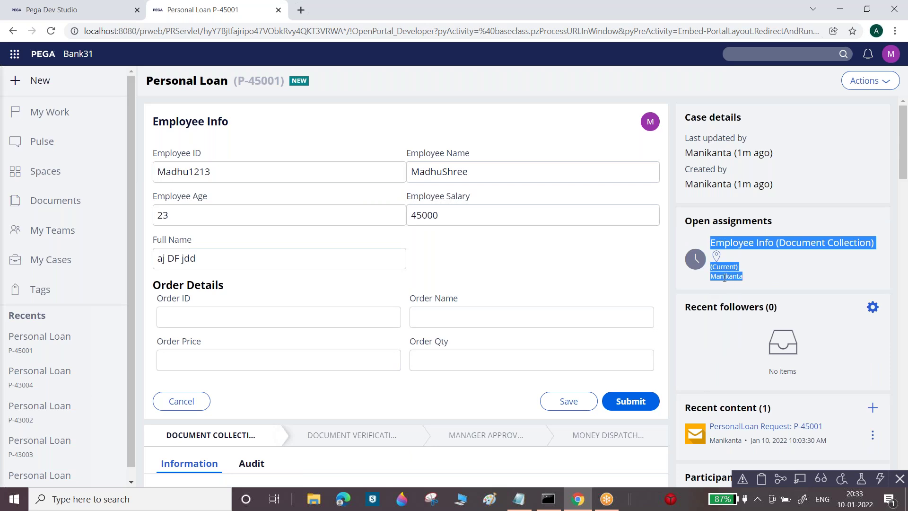
double_click(724, 277)
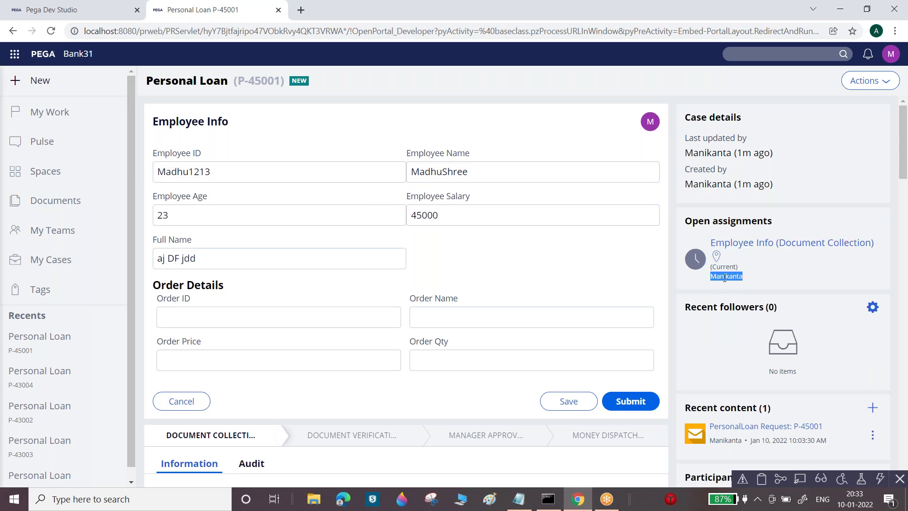
left_click(13, 6)
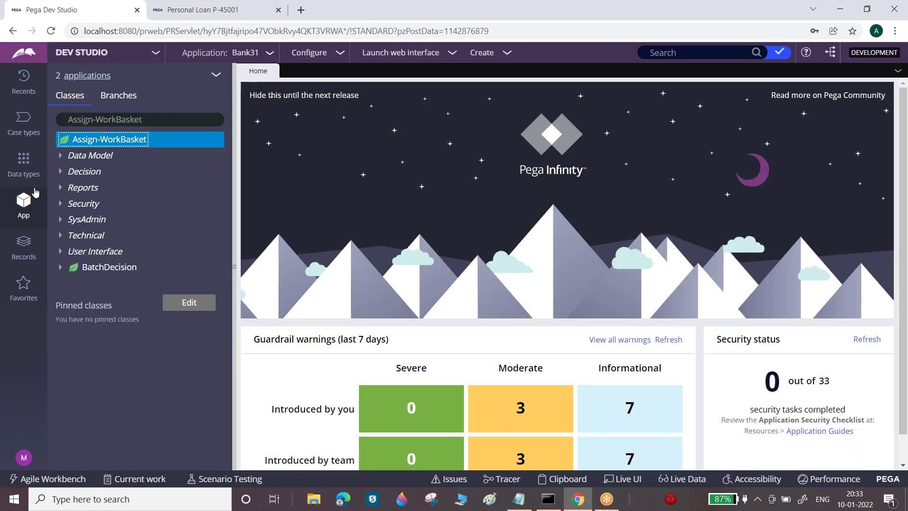
Filter the App explorer to SB-Dubai-Sale-Bank31-Work and open PersonalLoan's DocumentCollection_Flow rule
left_click(136, 119)
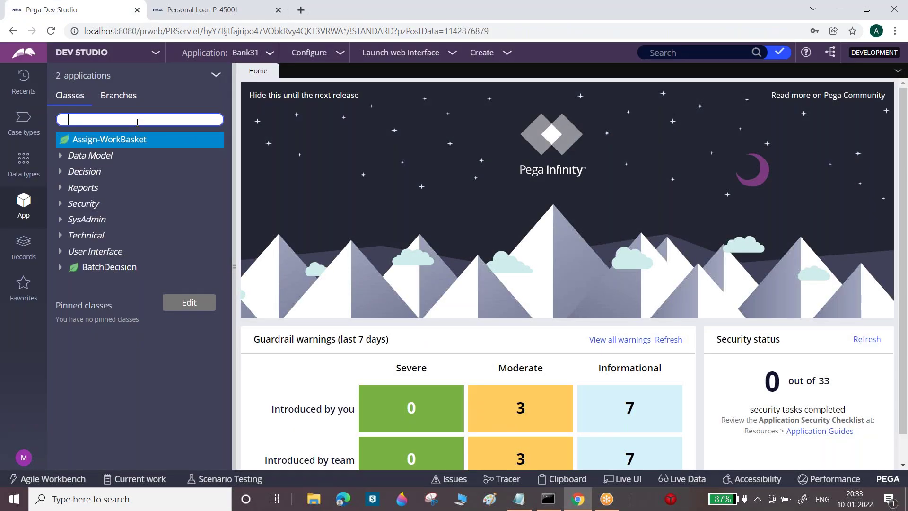
type("SB-Dubai-Sale-Bank31-Work")
key("Return")
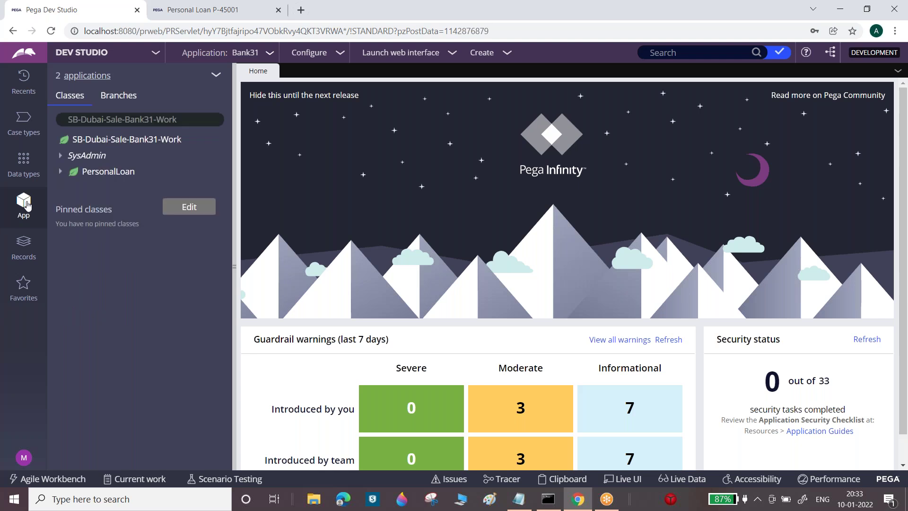
left_click(60, 171)
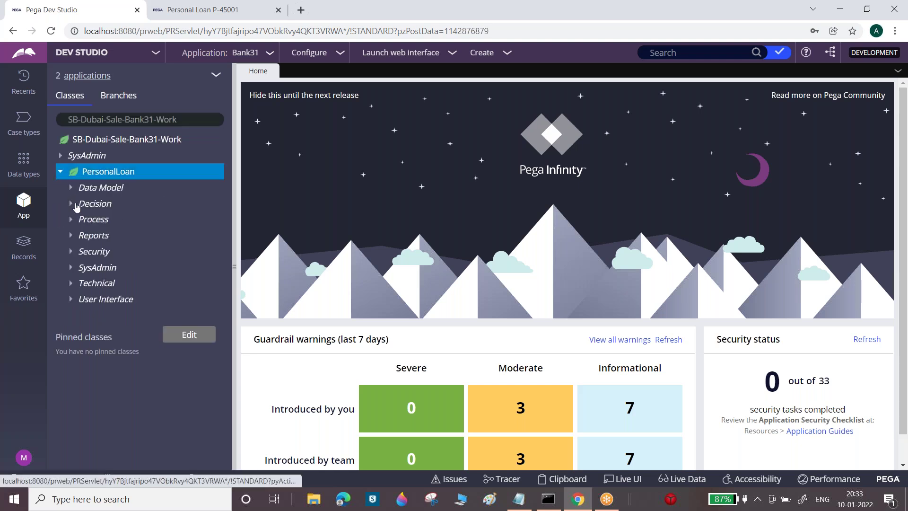
left_click(71, 220)
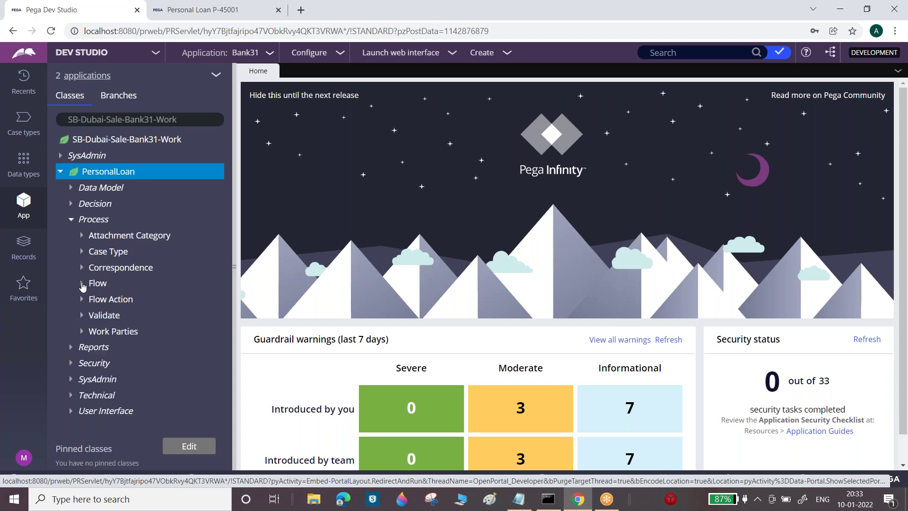
left_click(82, 285)
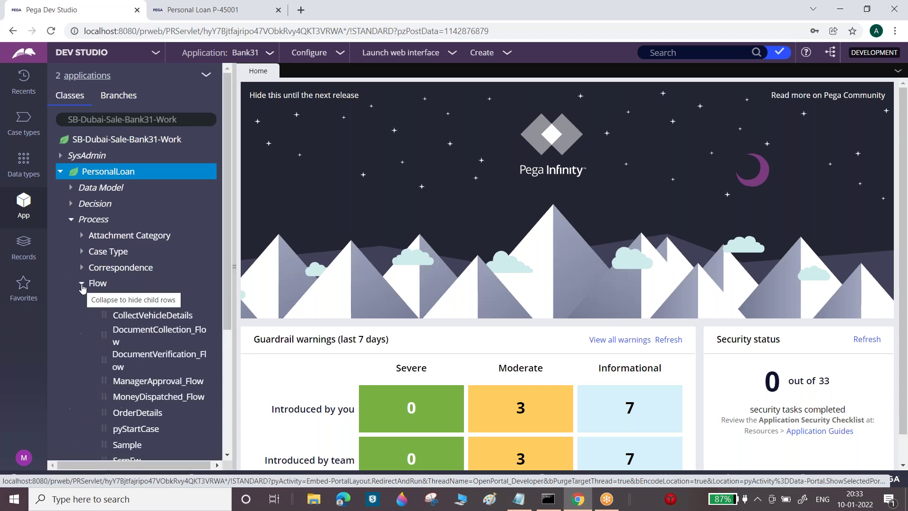
left_click(169, 335)
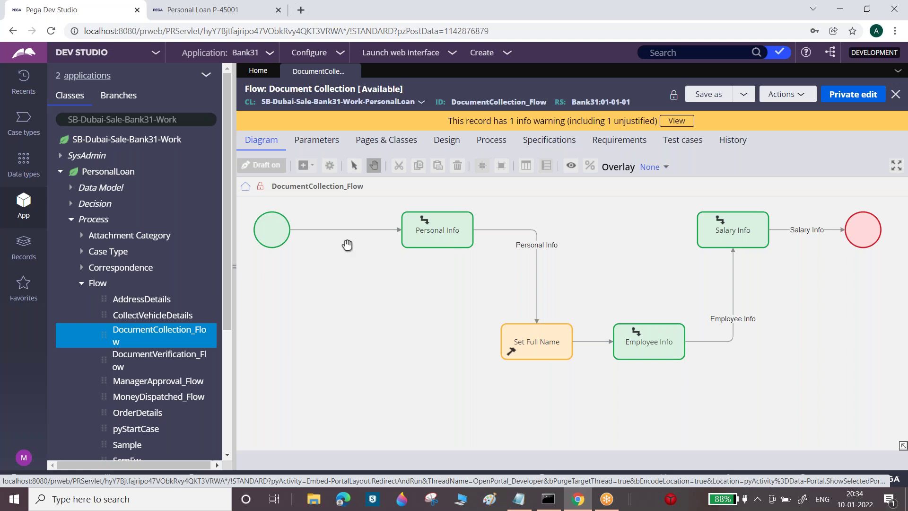
Inspect the Personal Info assignment's properties and close them unchanged
left_click(459, 229)
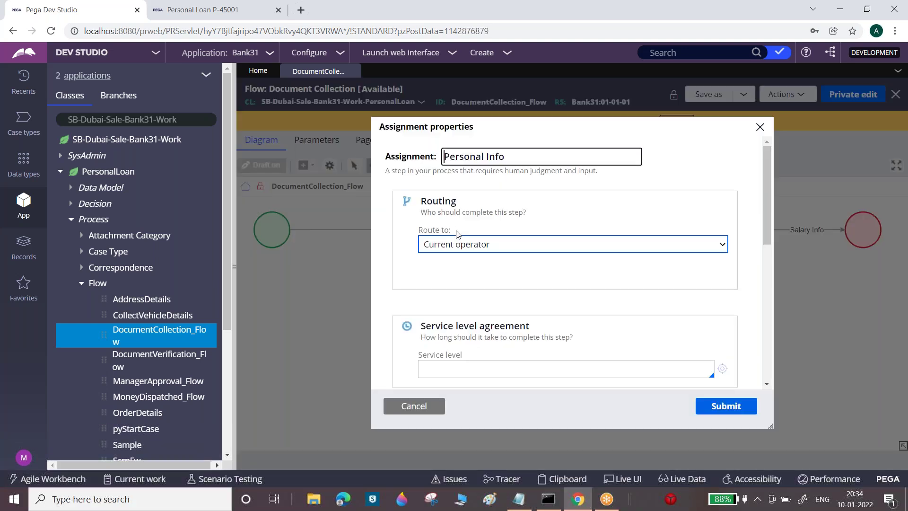
left_click_drag(418, 230, 453, 242)
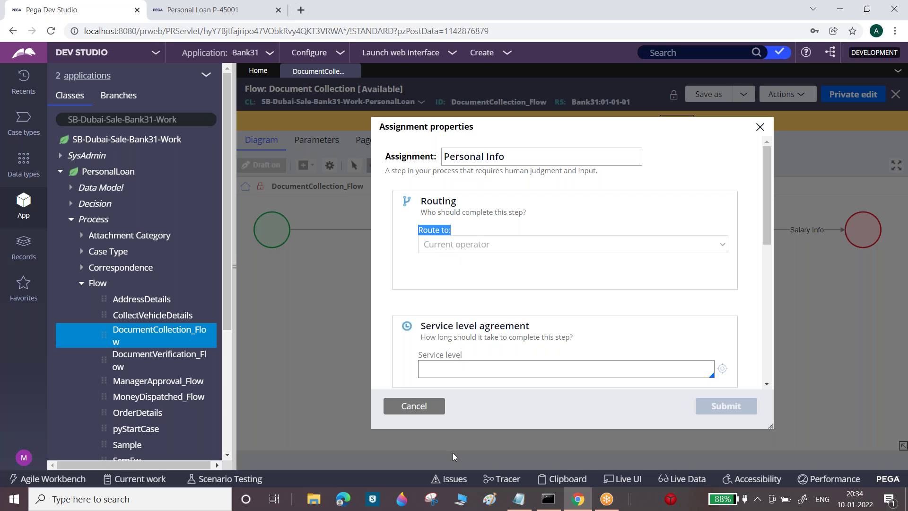
left_click(426, 411)
Inspect the Employee Info assignment's routing properties, then show the flow's Save as options
left_click(655, 340)
double_click(656, 340)
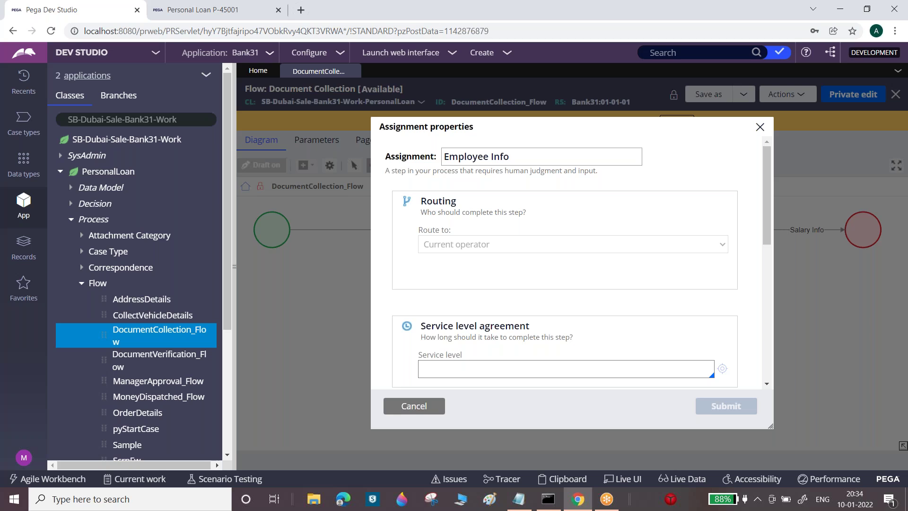
left_click(415, 406)
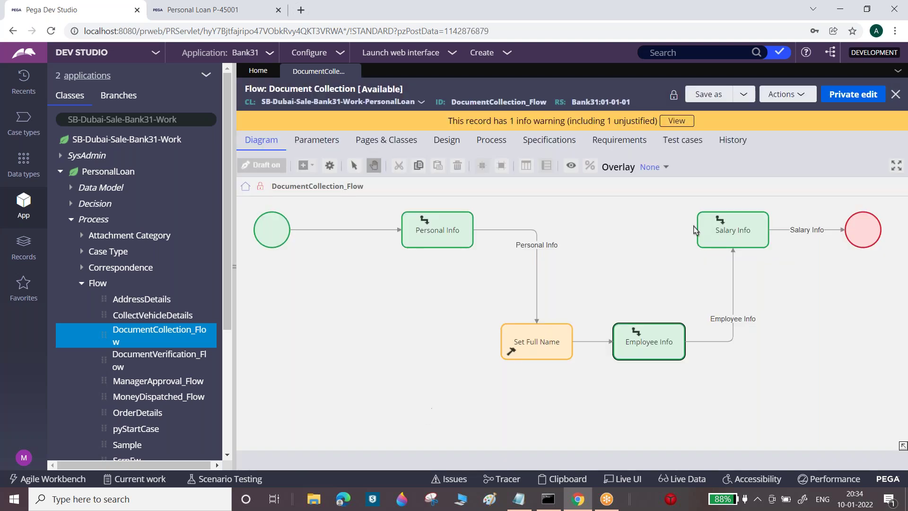
left_click(743, 96)
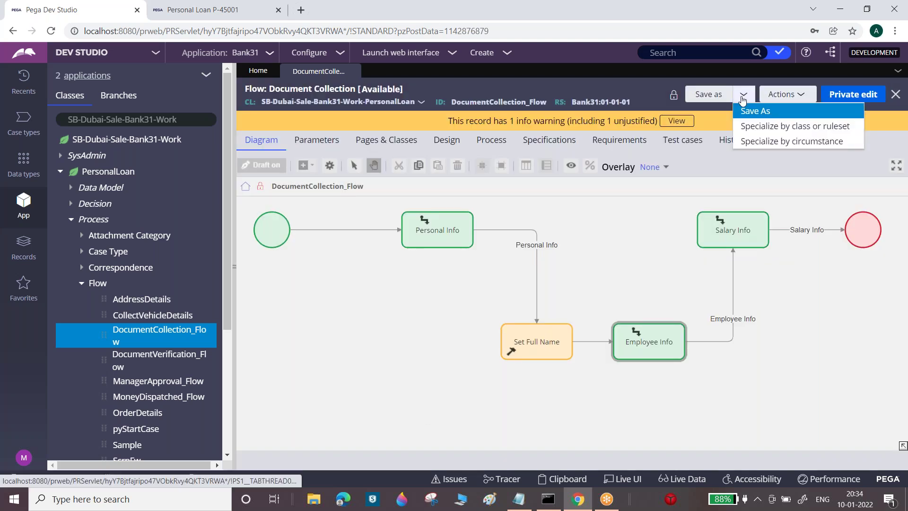
Start a Save As copy of the flow and open the Personal Info flow action from Recents
left_click(752, 112)
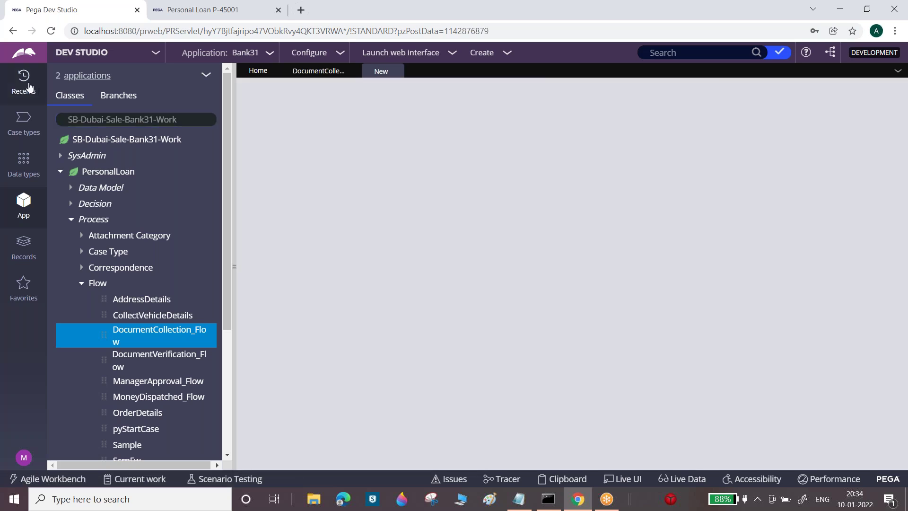
left_click(28, 84)
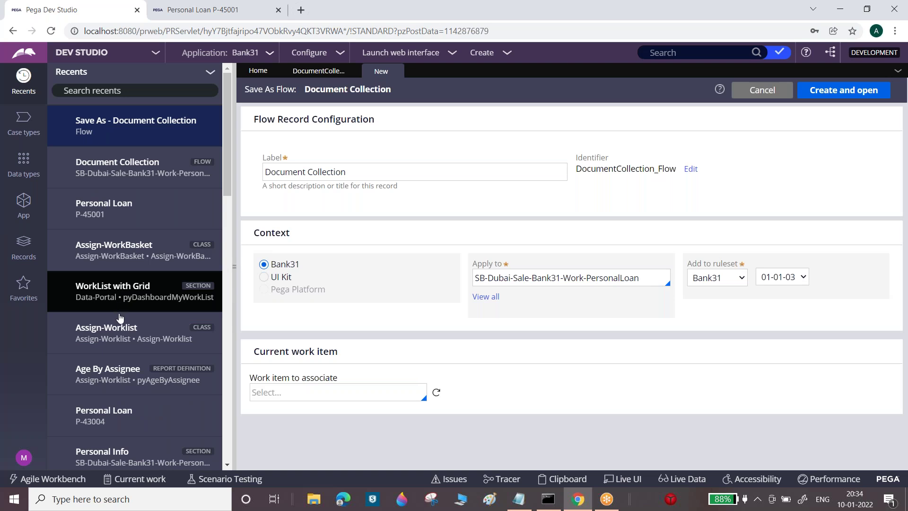
left_click_drag(223, 175, 224, 323)
left_click(117, 339)
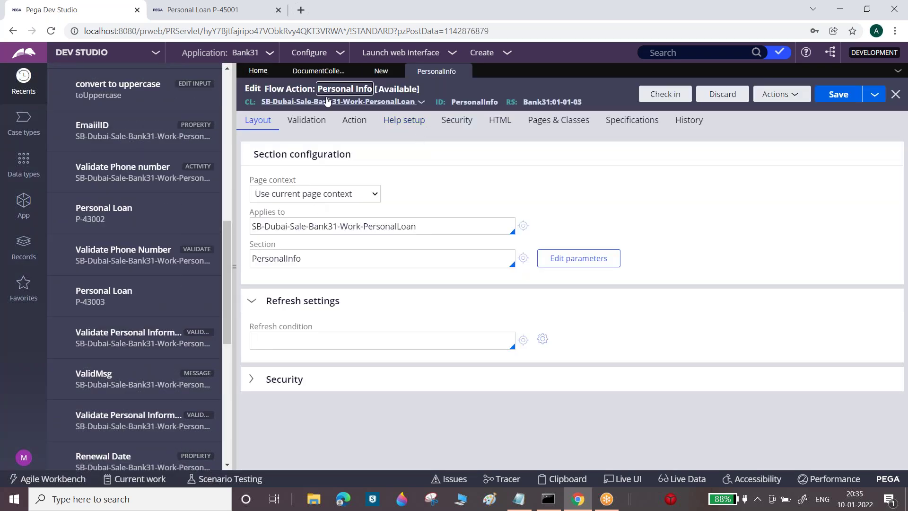
Empty Personal Info's Validation field and save, then create the flow copy in Bank31 01-01-03
left_click(319, 119)
left_click(353, 208)
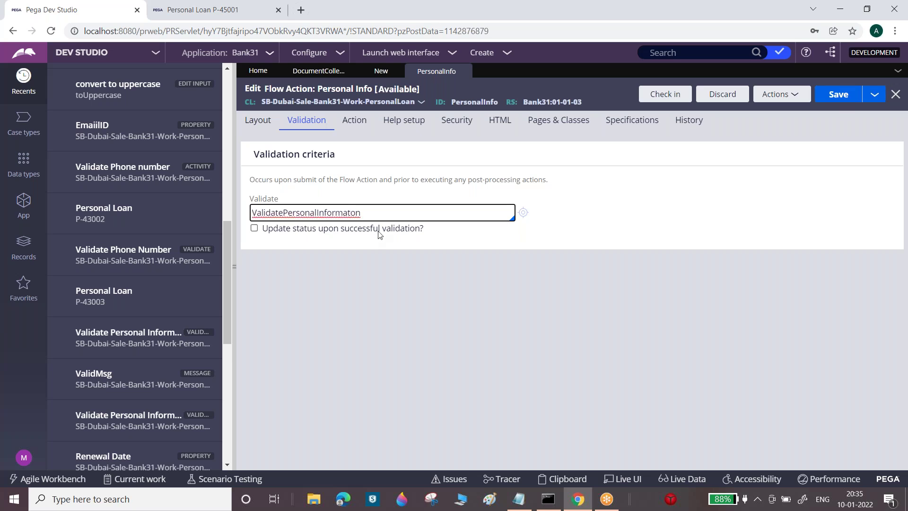
key("ctrl+a")
key("BackSpace")
left_click(838, 94)
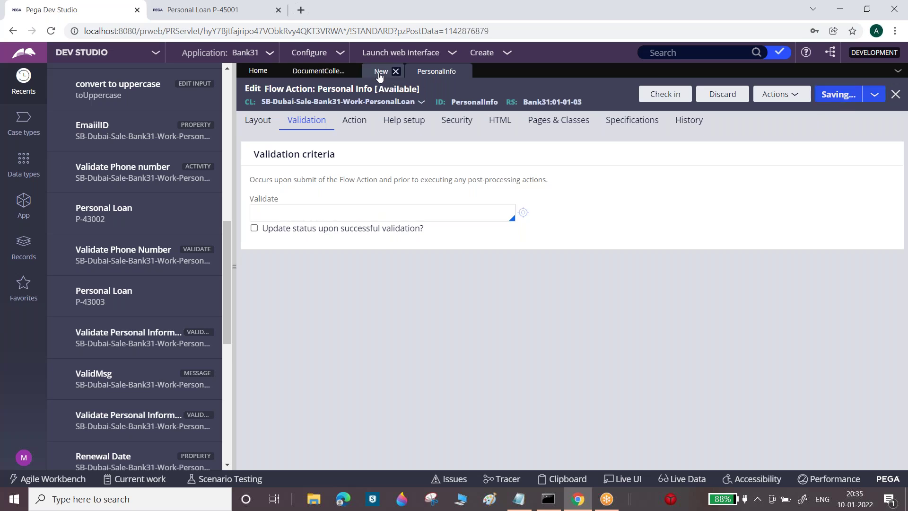
left_click(379, 76)
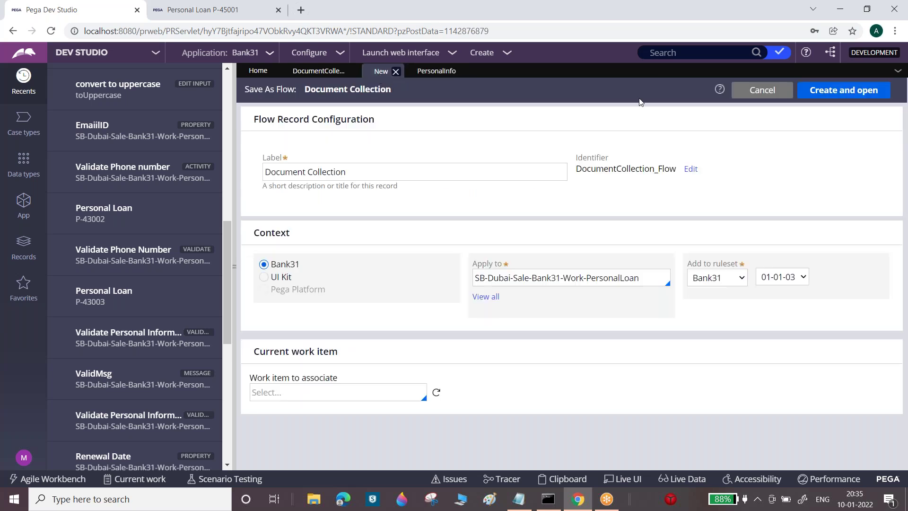
left_click(829, 94)
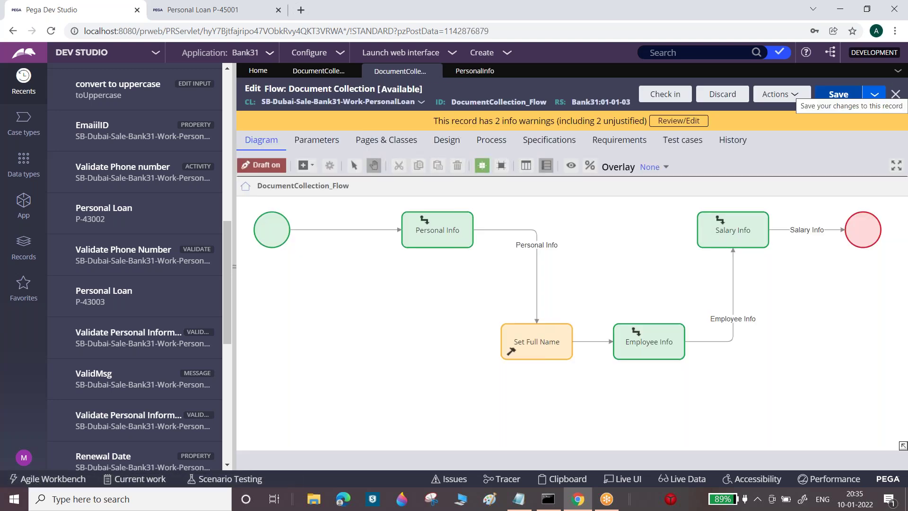
Inspect the Personal Info, Employee Info and Salary Info steps and their connector in the diagram
left_click(455, 241)
left_click(681, 334)
left_click(738, 234)
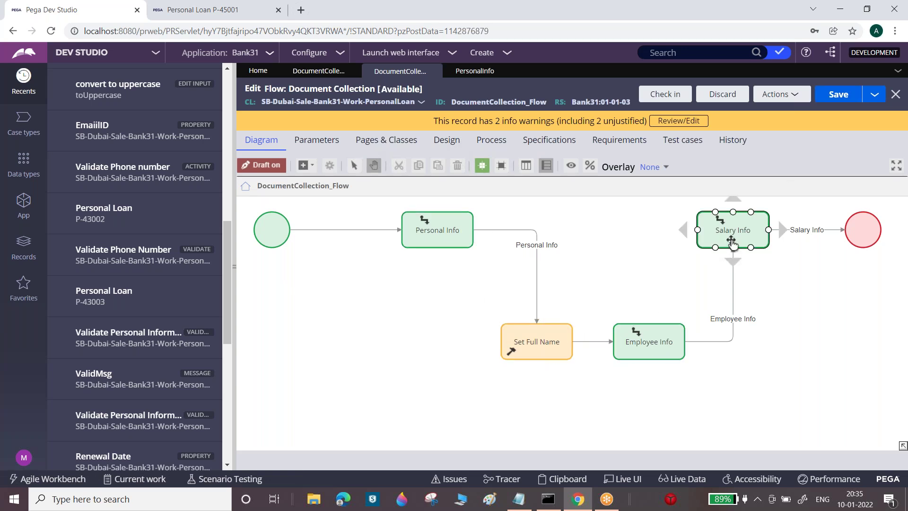
left_click(590, 283)
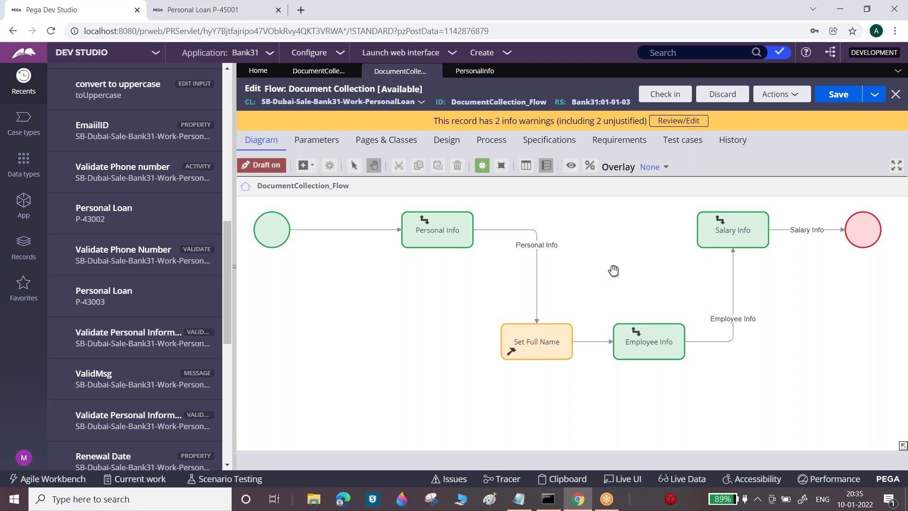
left_click_drag(614, 271, 594, 291)
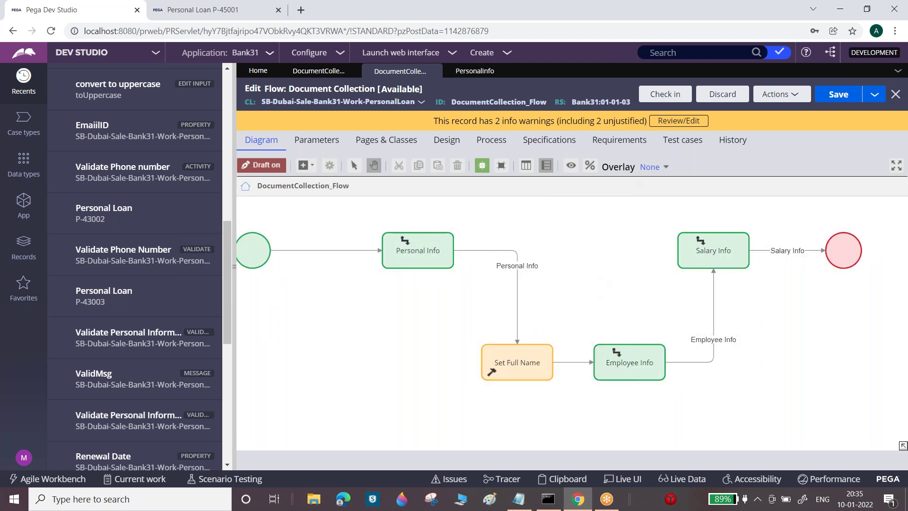
left_click(641, 347)
left_click(728, 246)
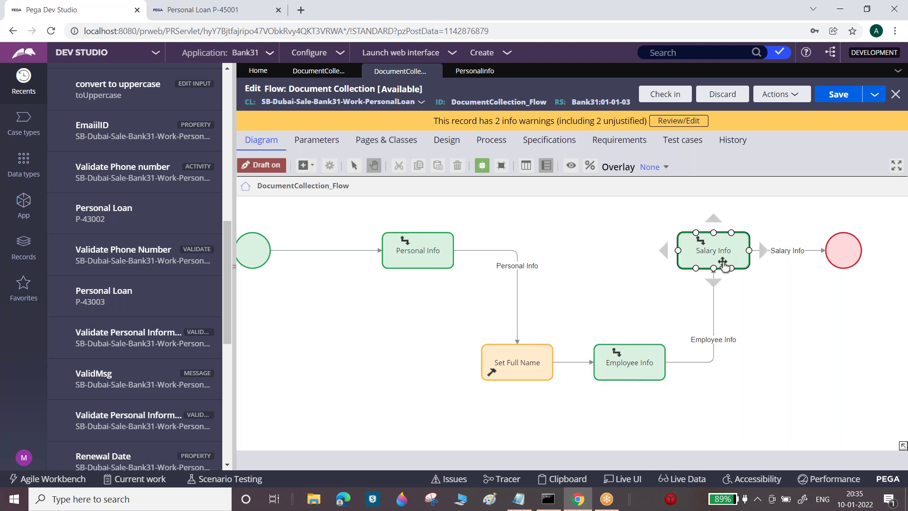
left_click(714, 295)
left_click(437, 258)
left_click(490, 271)
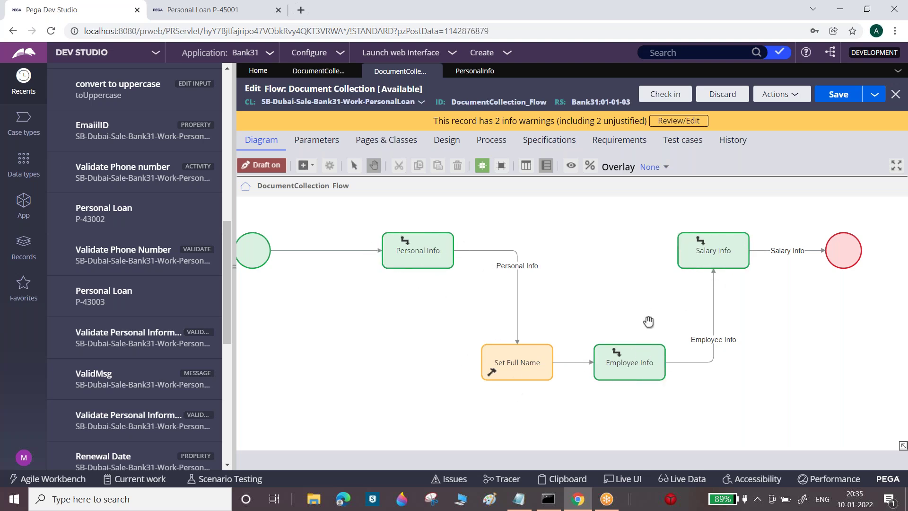
left_click(638, 359)
Route Employee Info to Operator by User name, choosing the matching operator from suggestions
double_click(639, 360)
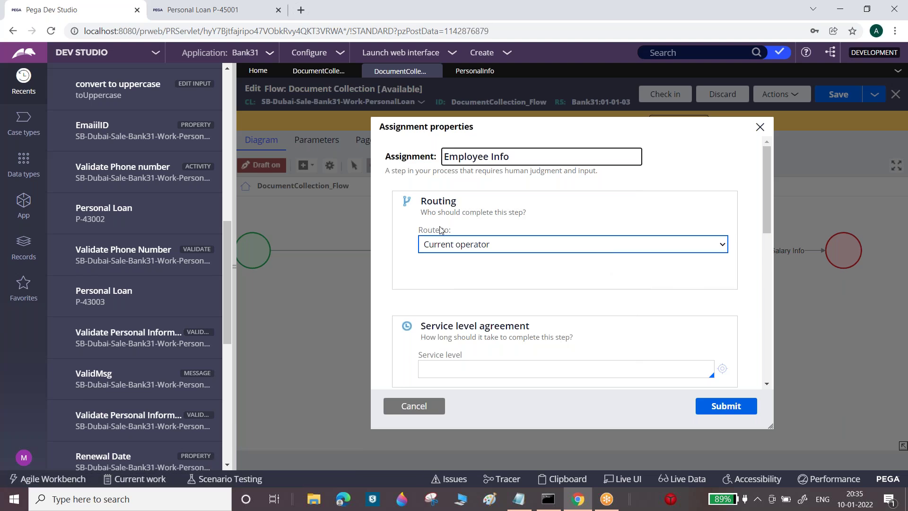
left_click_drag(412, 230, 461, 236)
left_click(490, 247)
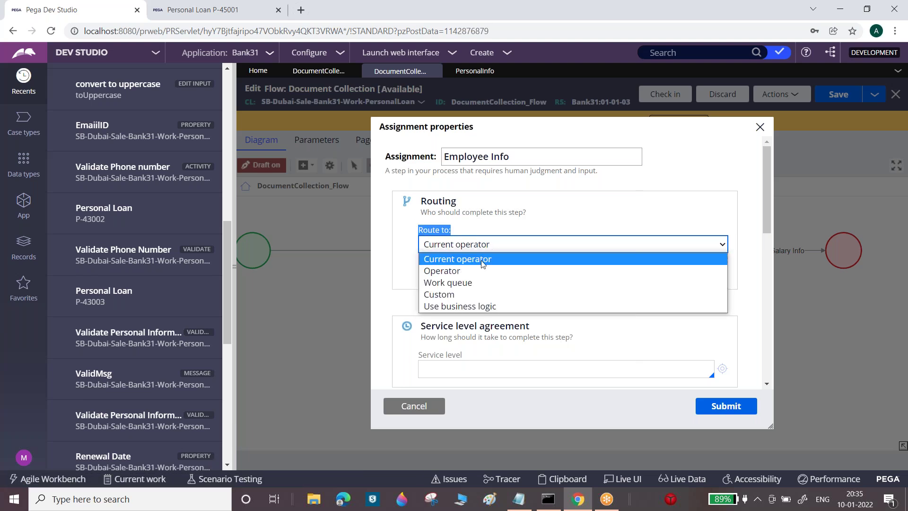
left_click(450, 274)
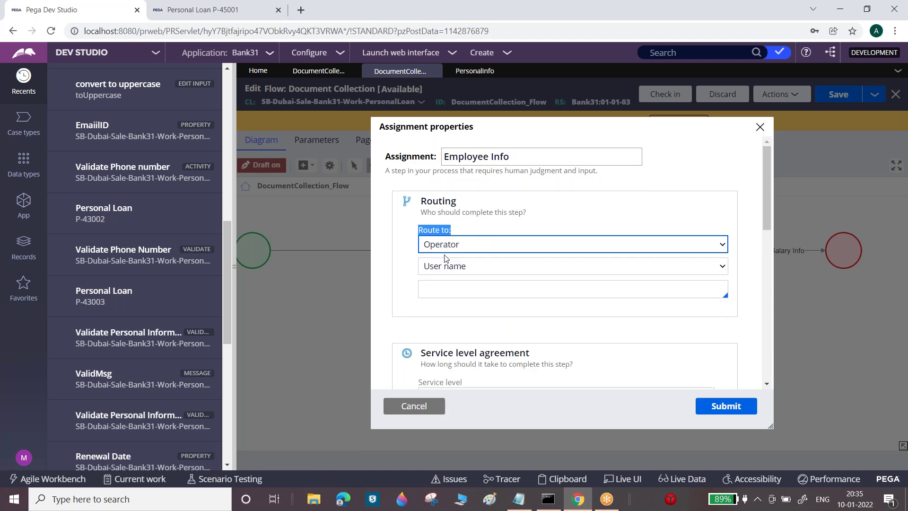
left_click(444, 289)
type("man")
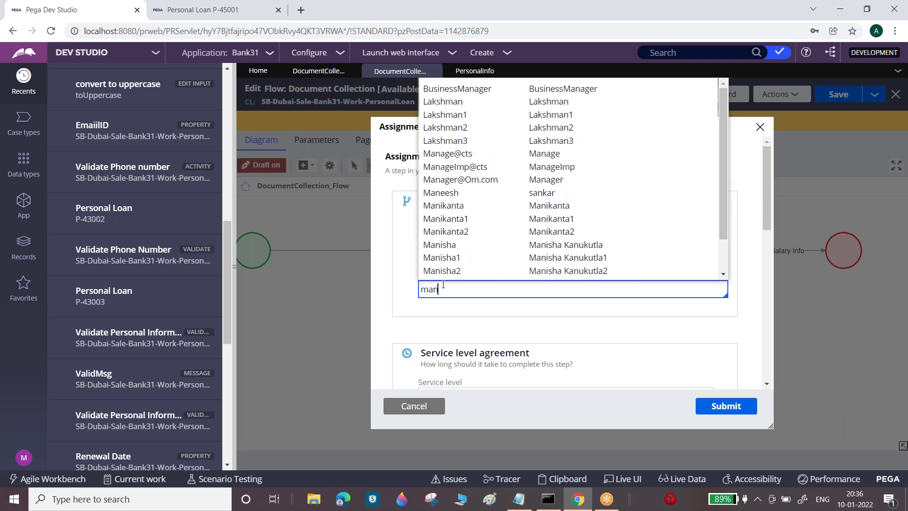
type("ik")
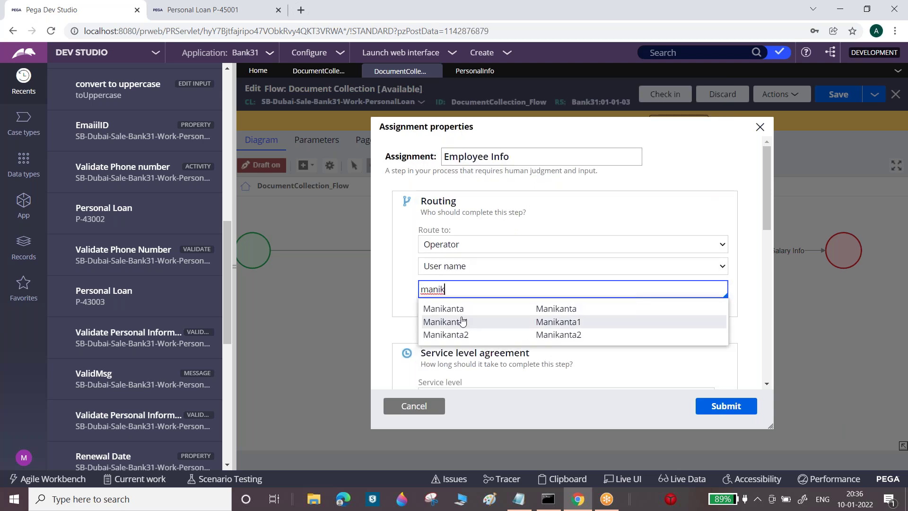
left_click(462, 324)
double_click(455, 289)
key("ctrl+c")
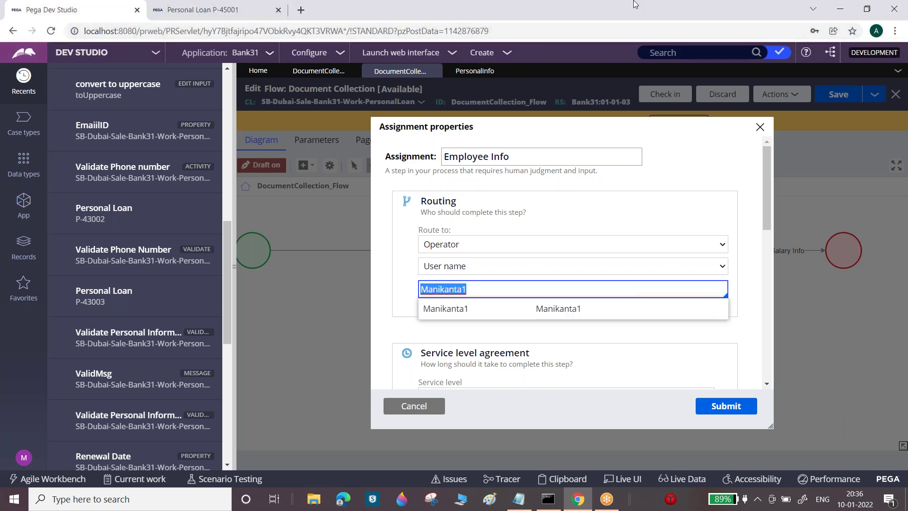
double_click(631, 5)
left_click(874, 88)
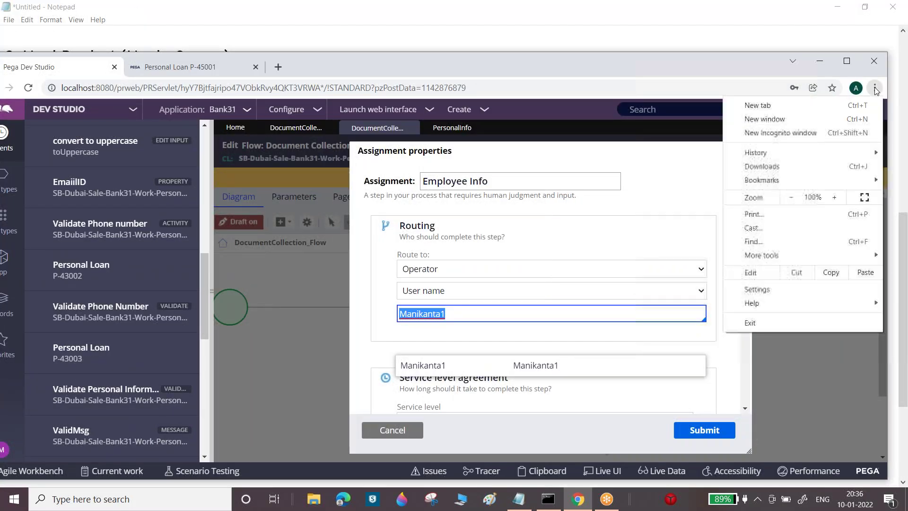
Log in to Pega as the routed operator in a new incognito browser window
left_click(780, 133)
left_click(14, 112)
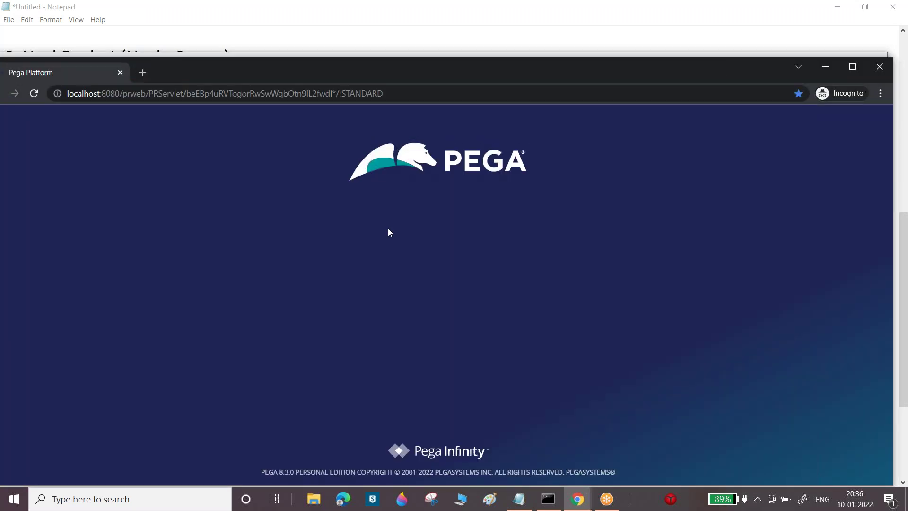
left_click(421, 249)
key("ctrl+v")
key("Tab")
type("rule")
key("Return")
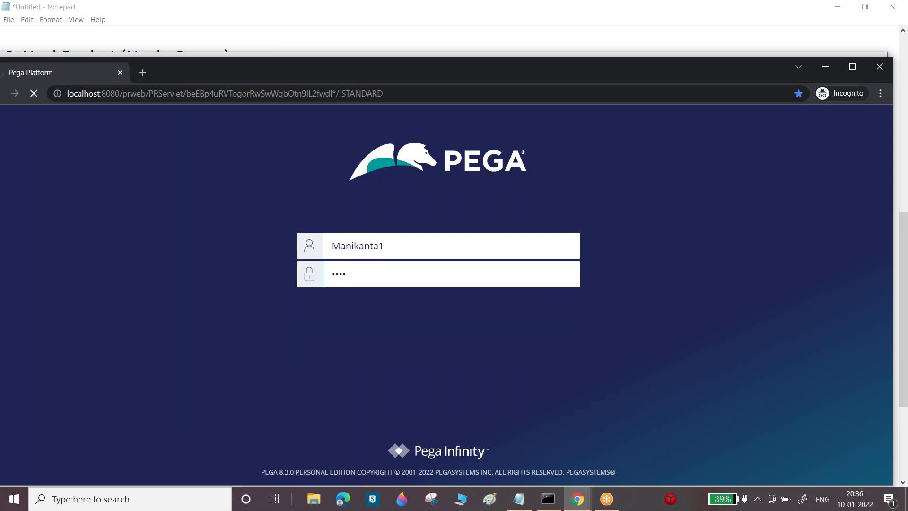
Return to the Dev Studio window and submit the Employee Info operator routing
left_click(852, 66)
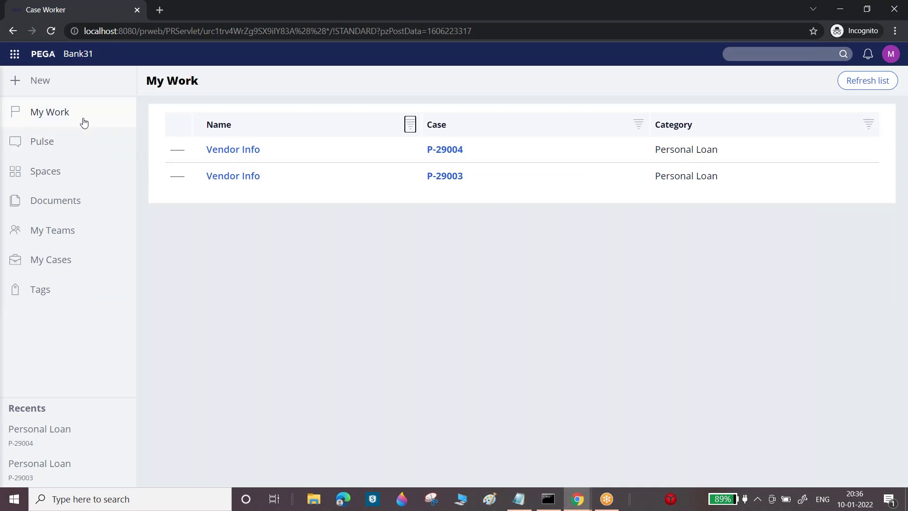
left_click_drag(148, 81, 177, 82)
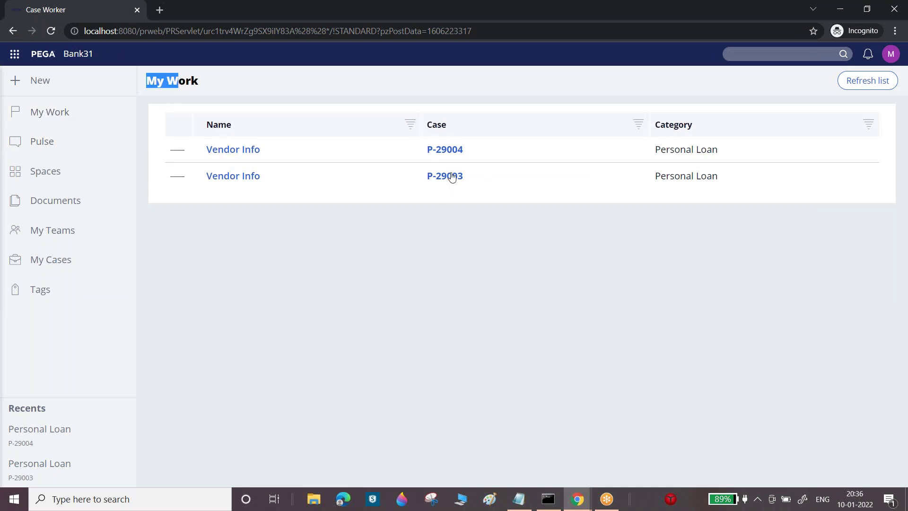
left_click(582, 500)
left_click(549, 458)
left_click(715, 432)
Save the Document Collection flow and check it in with 'w' as justification and comments
left_click(815, 156)
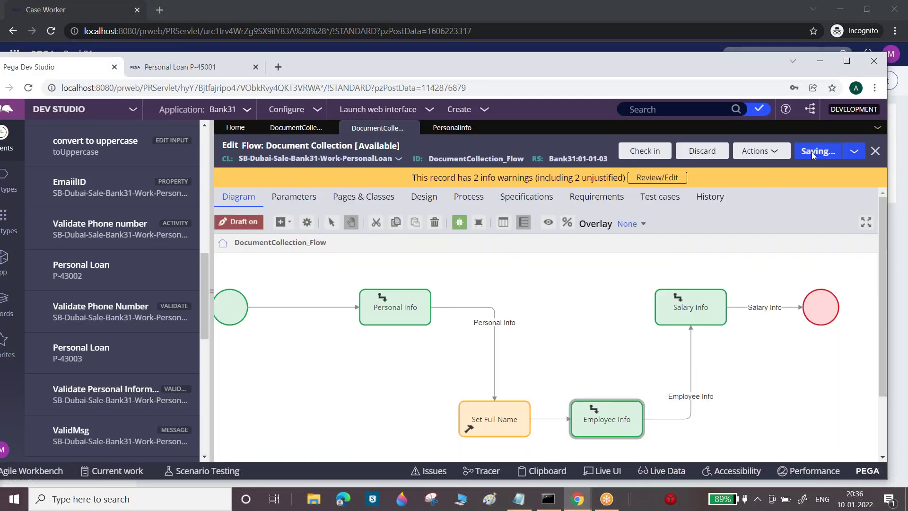
left_click(656, 152)
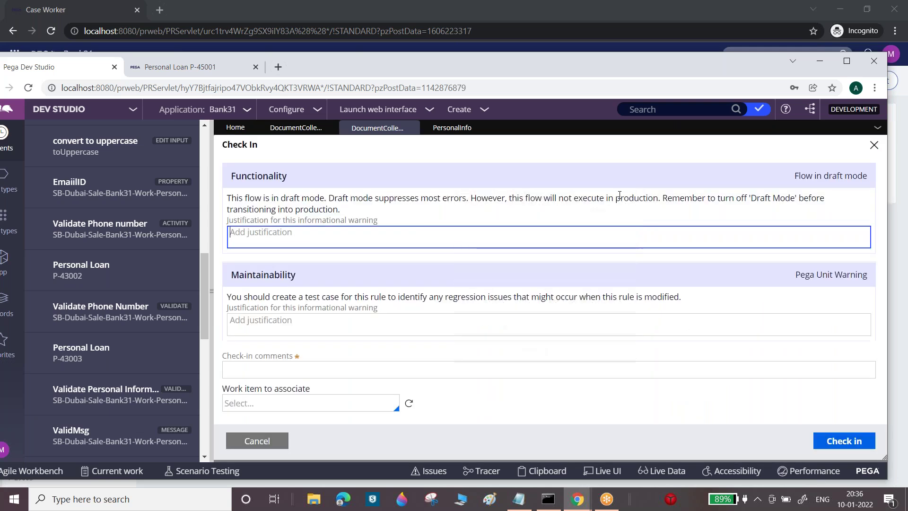
type("w")
key("Tab")
key("Tab")
type("w")
left_click(844, 443)
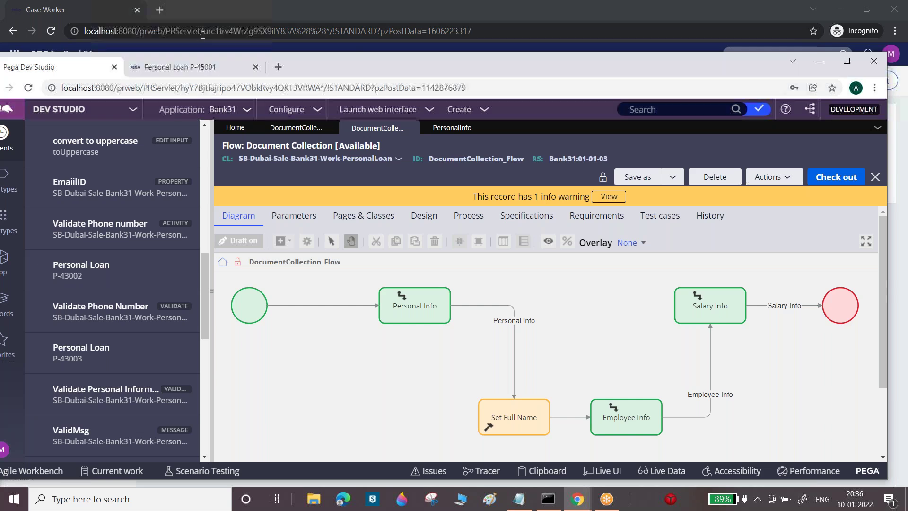
Maximize the Dev Studio window and switch to the Personal Loan P-45001 case
left_click_drag(682, 51, 682, 54)
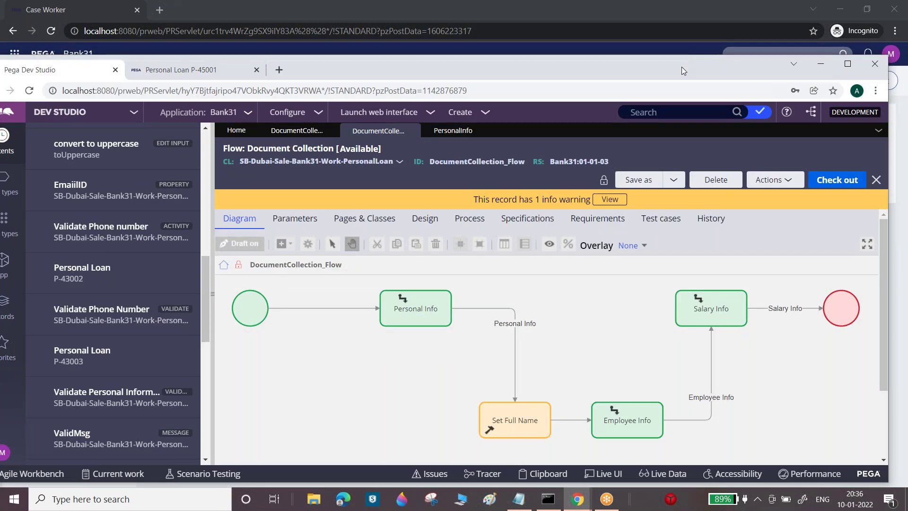
double_click(682, 71)
left_click(198, 10)
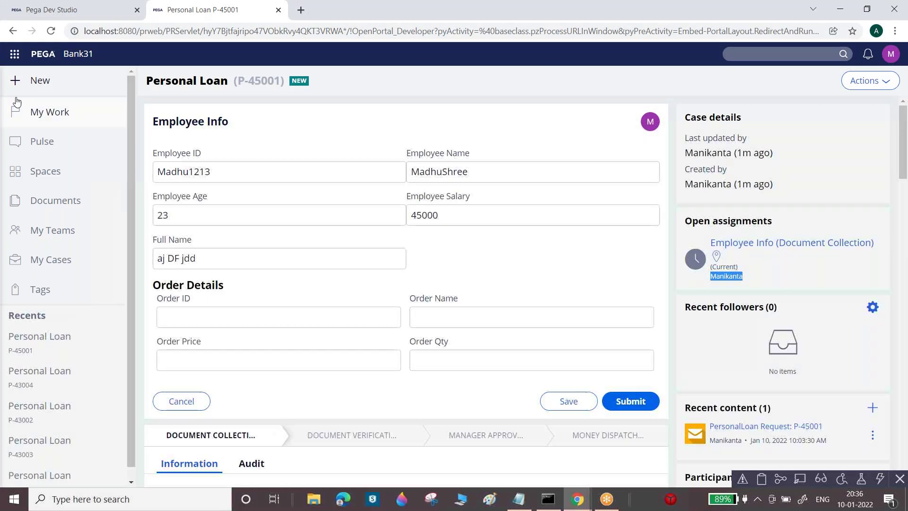
Start a new Personal Loan case, fill in the names and age 34, and submit Personal Info
left_click(29, 81)
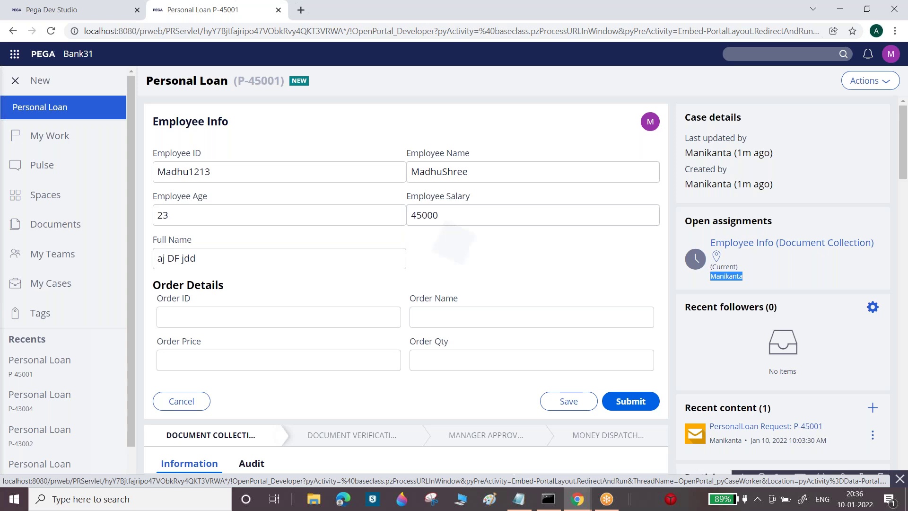
left_click(40, 107)
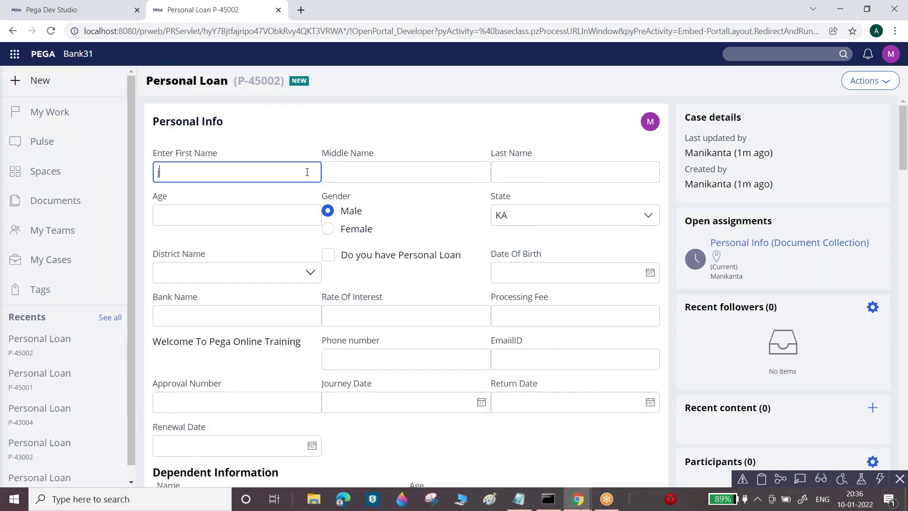
key("Tab")
key("Tab")
type("j")
key("Tab")
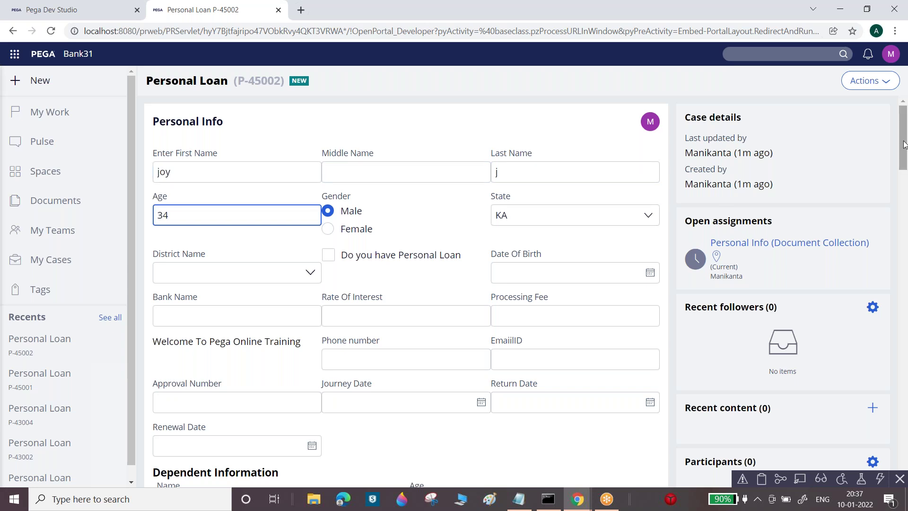
scroll(824, 302, "down", 5)
left_click(631, 481)
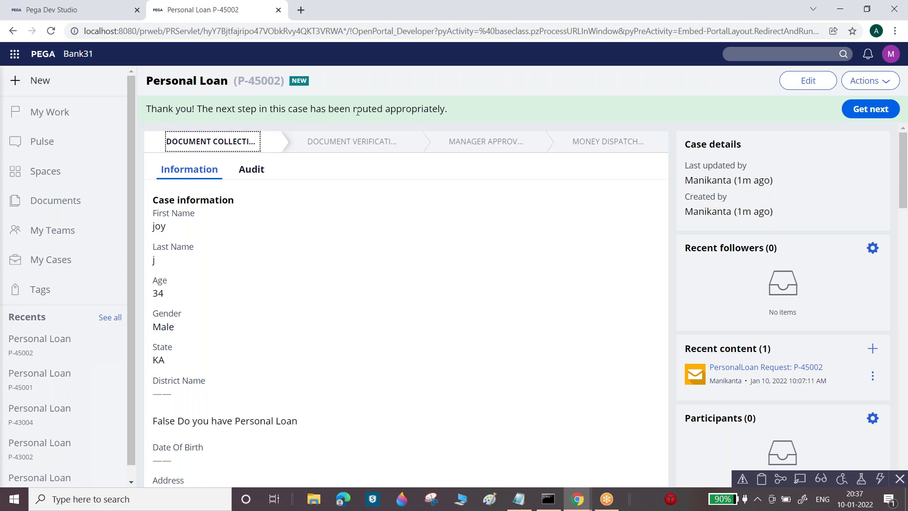
Inspect P-45002's audit history entries for assignment routing, then return to Dev Studio
left_click(249, 171)
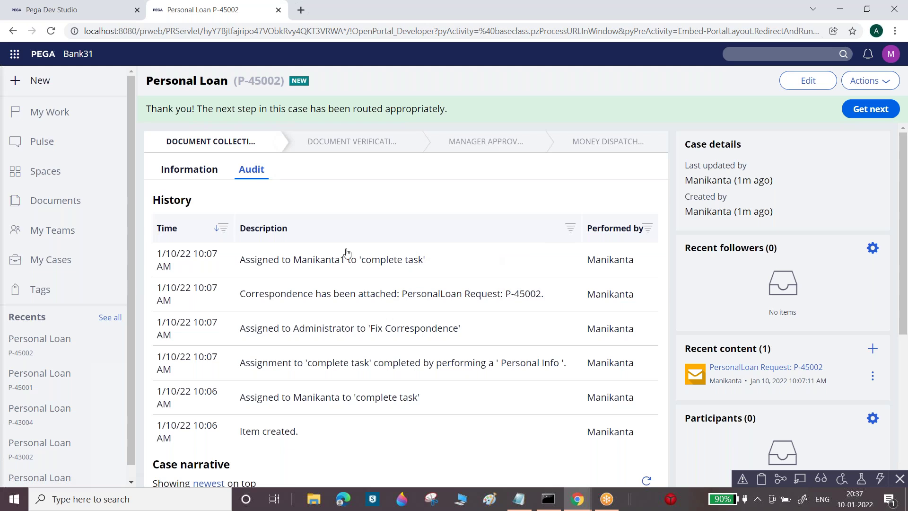
left_click_drag(238, 263, 440, 261)
left_click(241, 330)
left_click_drag(239, 363, 581, 372)
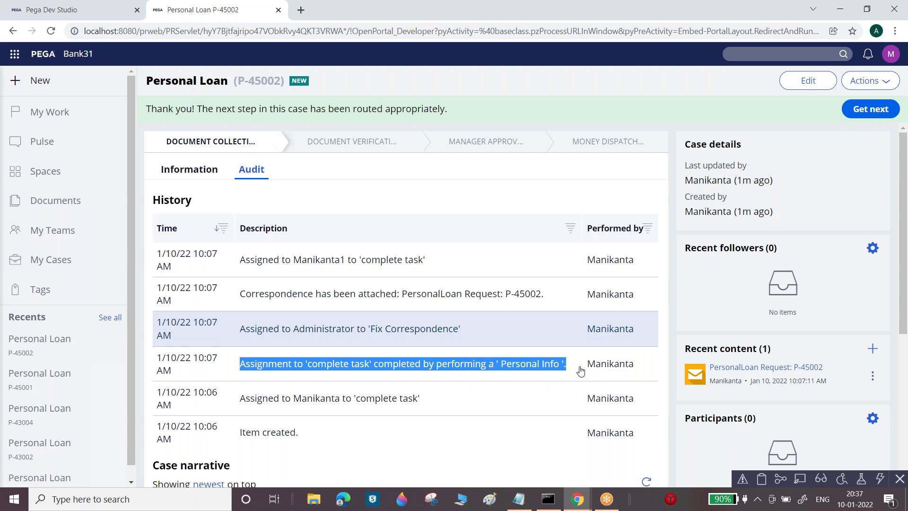
left_click_drag(580, 371, 580, 371)
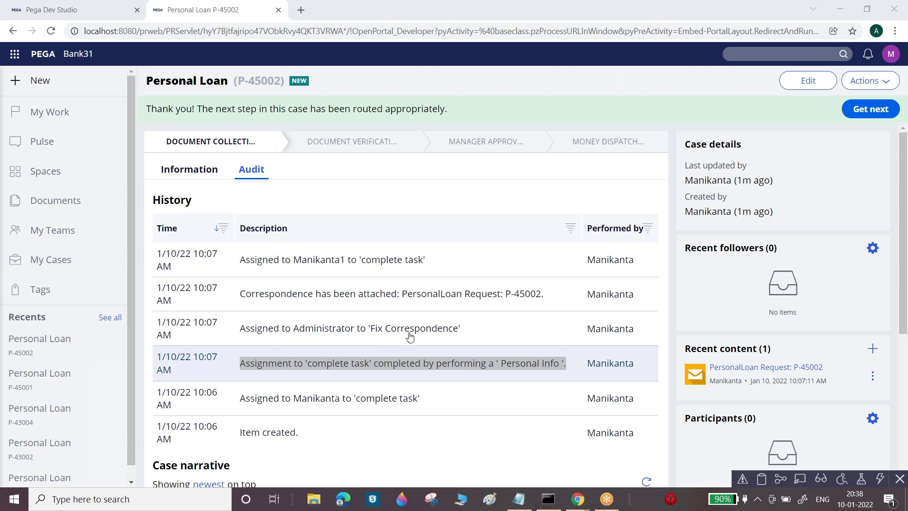
left_click(38, 9)
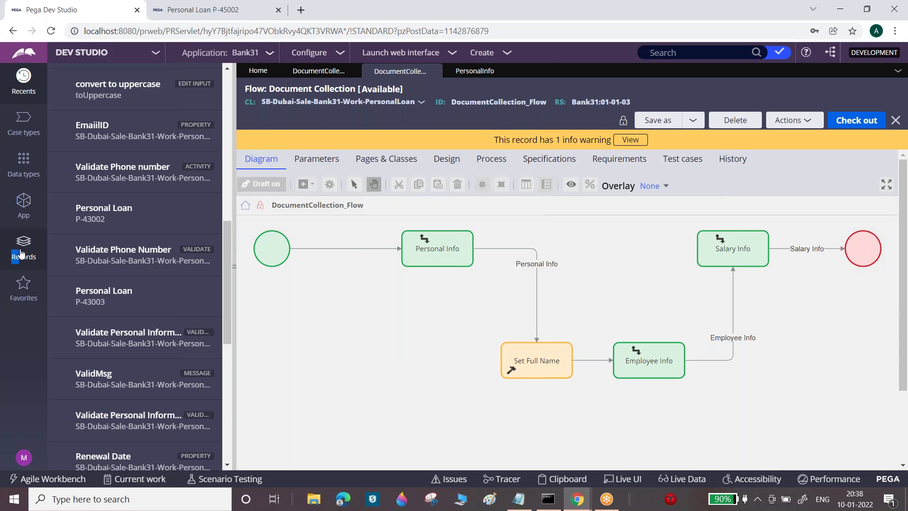
List work queues under Records > Organization and filter their names for Fix
left_click(21, 254)
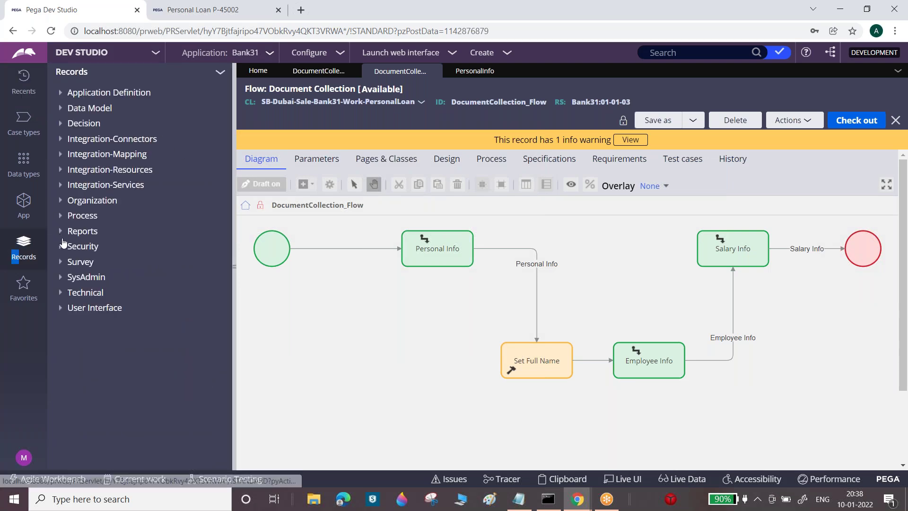
left_click(65, 202)
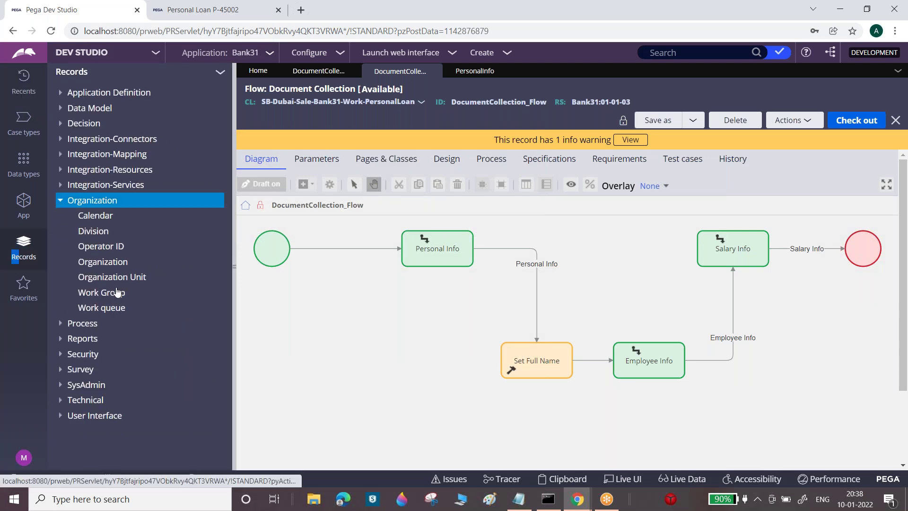
left_click(110, 310)
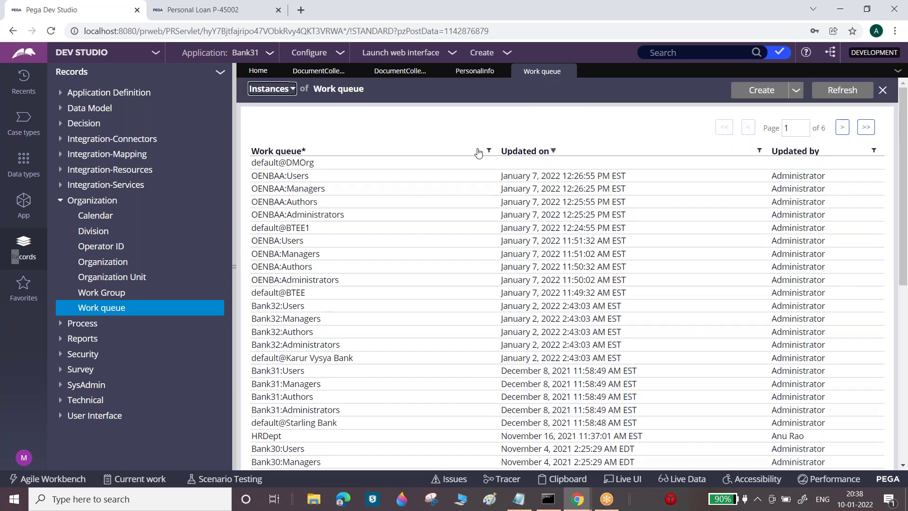
left_click(488, 152)
left_click(412, 205)
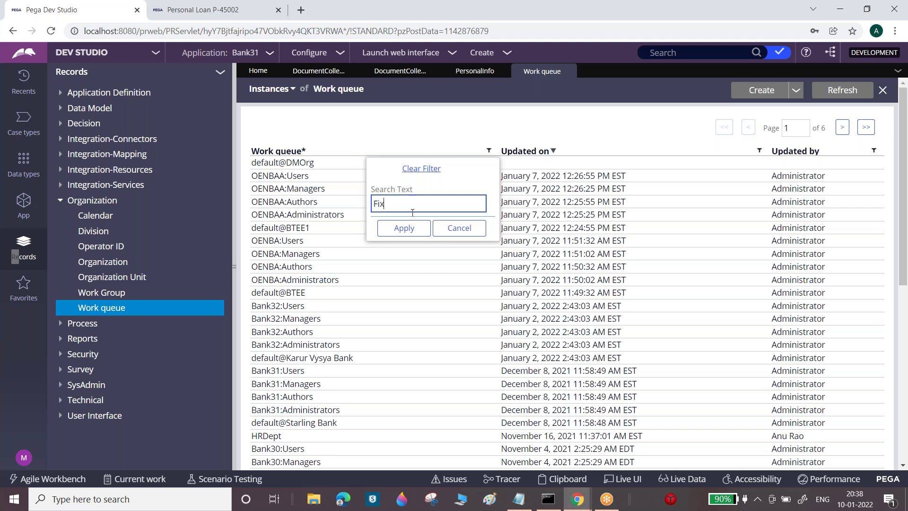
left_click(405, 228)
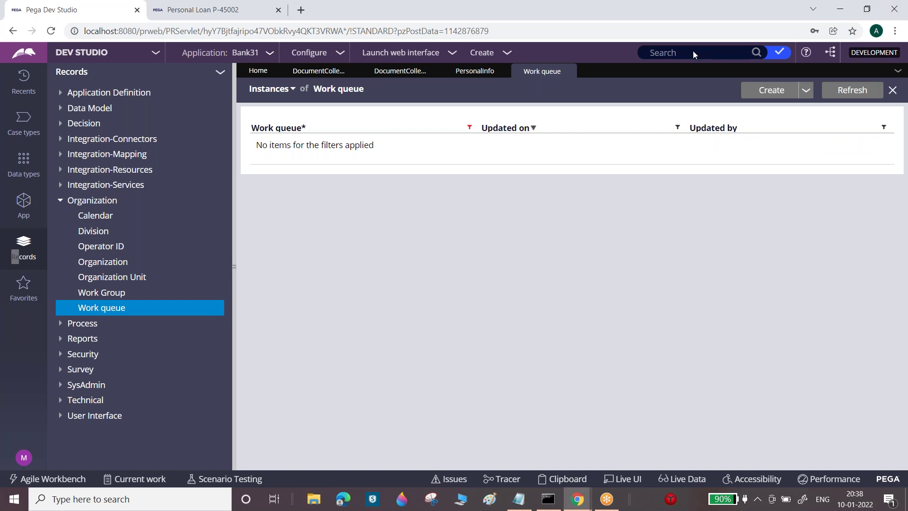
left_click(852, 90)
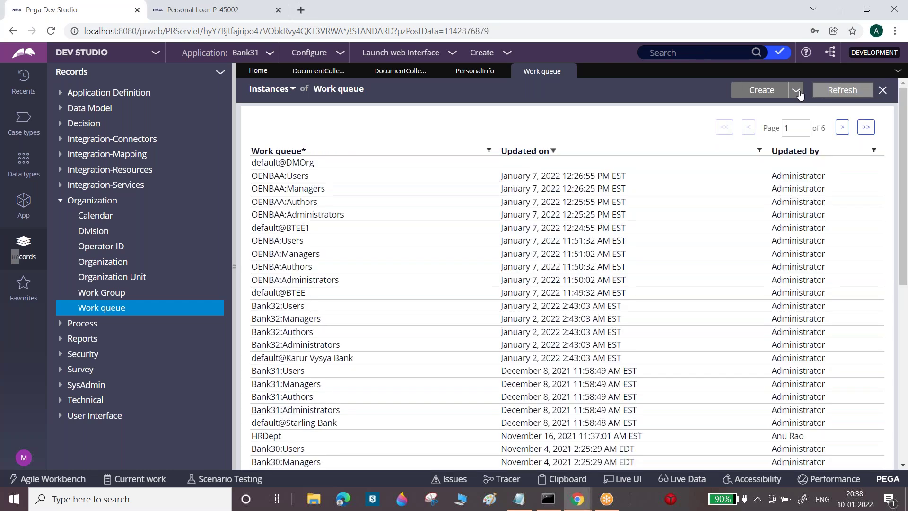
Filter work groups for Fix and work queues for Corr, finding no matches
left_click(102, 295)
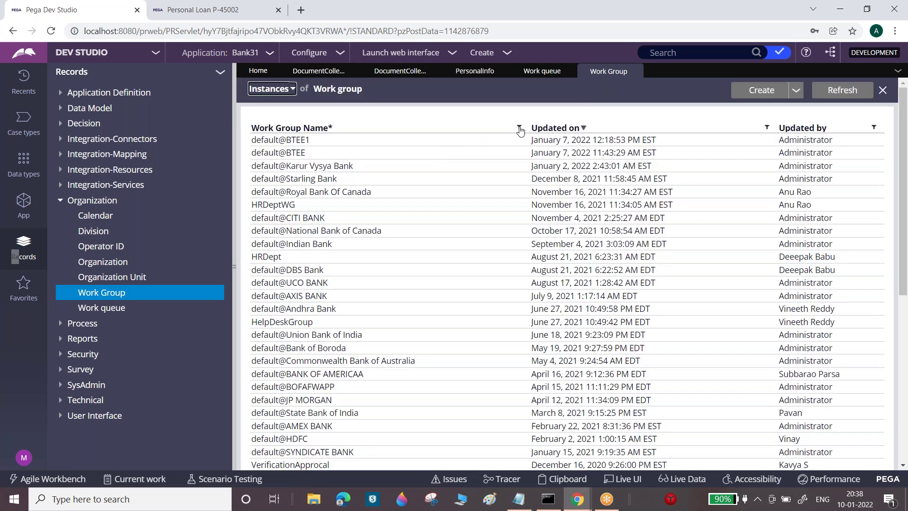
left_click(519, 128)
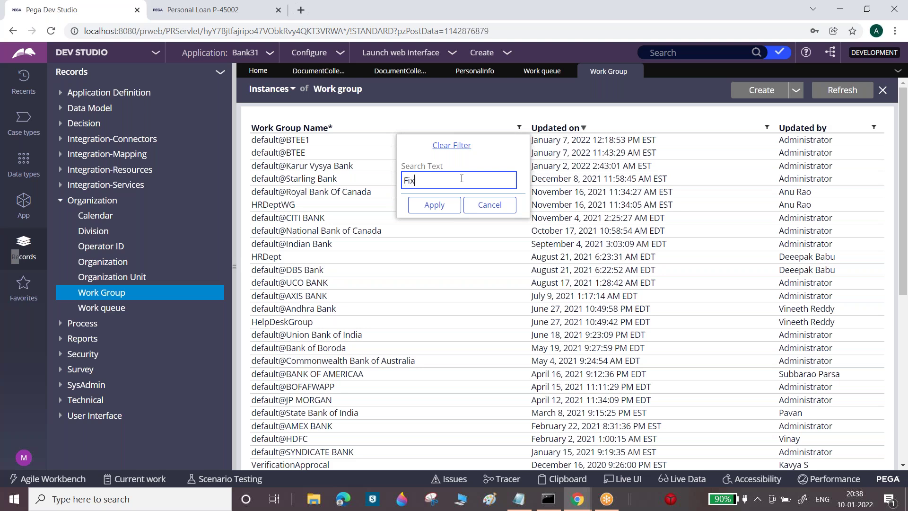
left_click(435, 205)
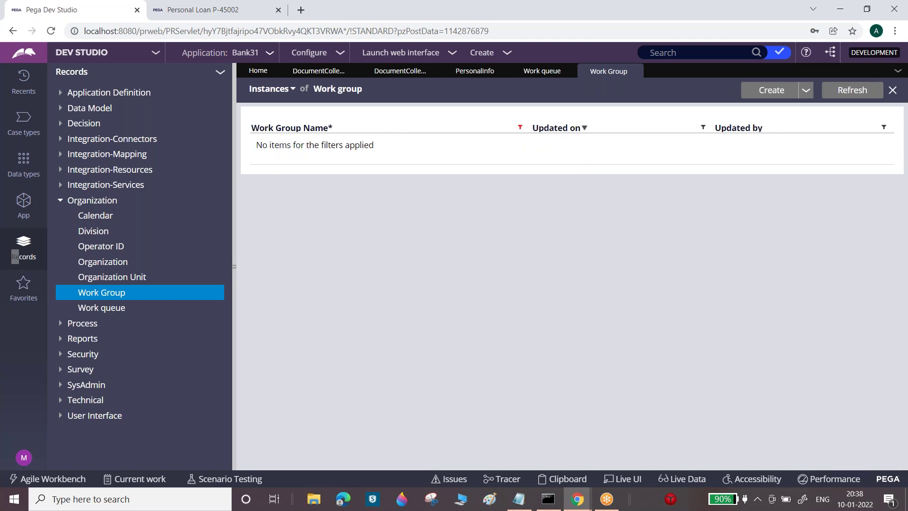
left_click(542, 70)
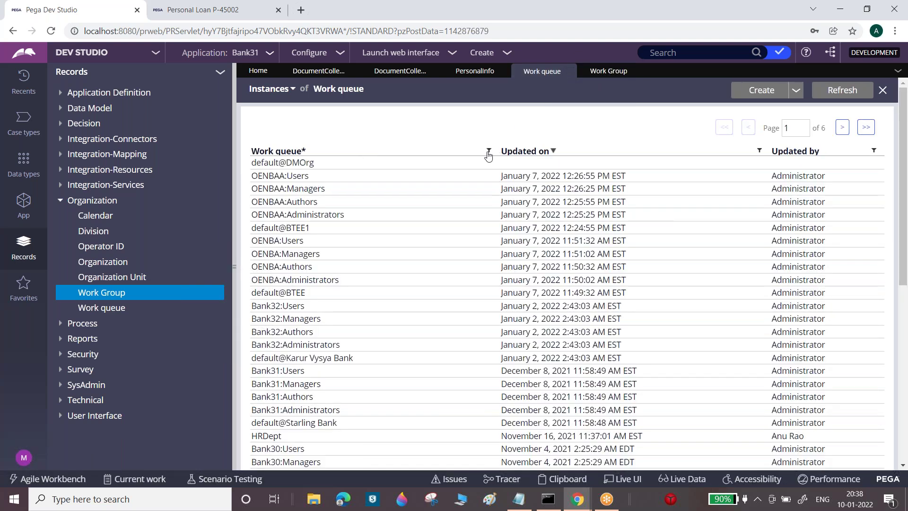
left_click(490, 151)
left_click(409, 207)
type("Corr")
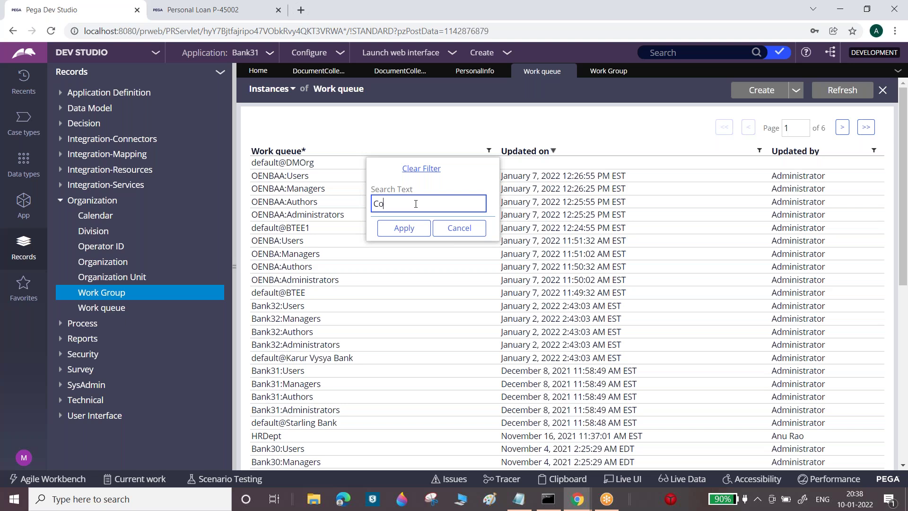
left_click(406, 229)
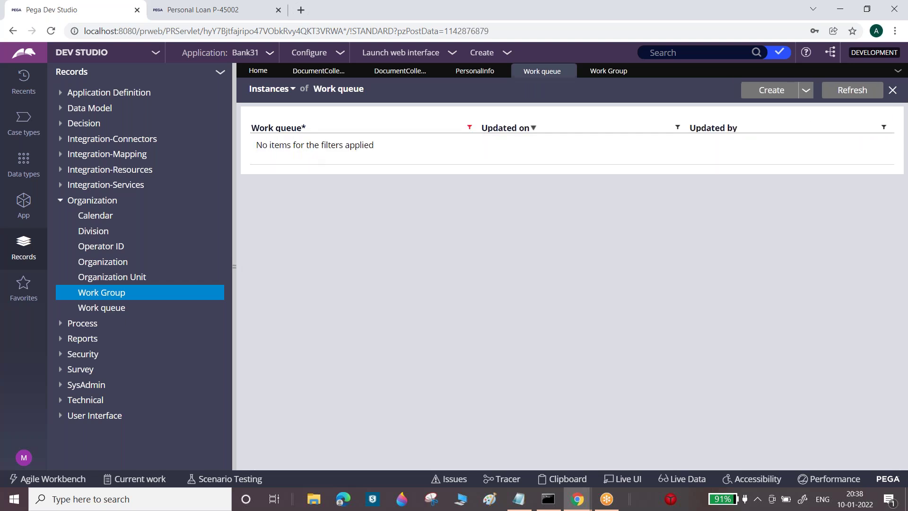
Close the work queue and work group lists and bring the PersonalInfo and Document Collection tabs back up
left_click(569, 71)
left_click(569, 71)
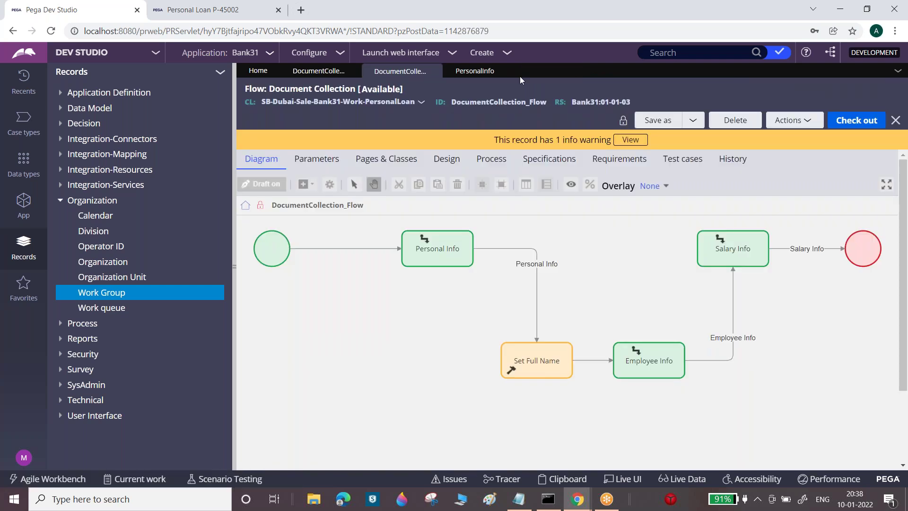
left_click(475, 71)
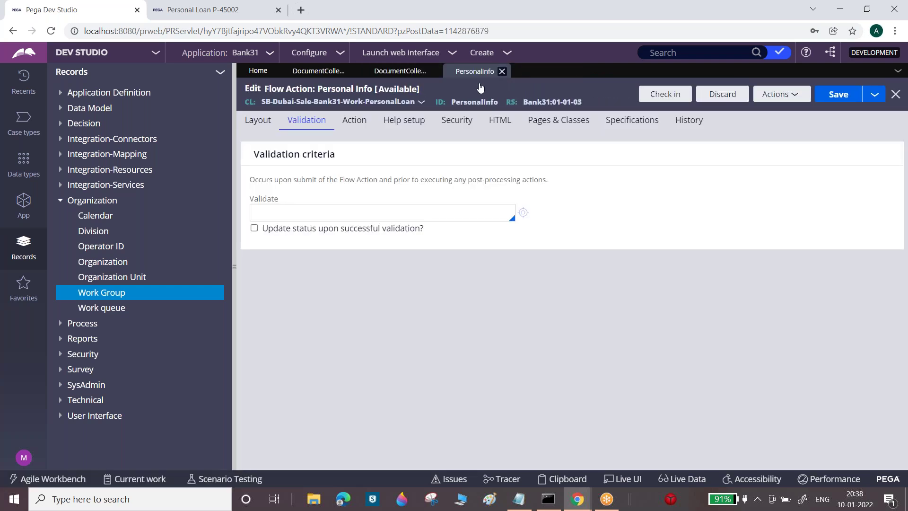
left_click(396, 71)
Review P-45002's audit history showing 'Fix Correspondence' assigned to Administrator, then list new case types
left_click(196, 6)
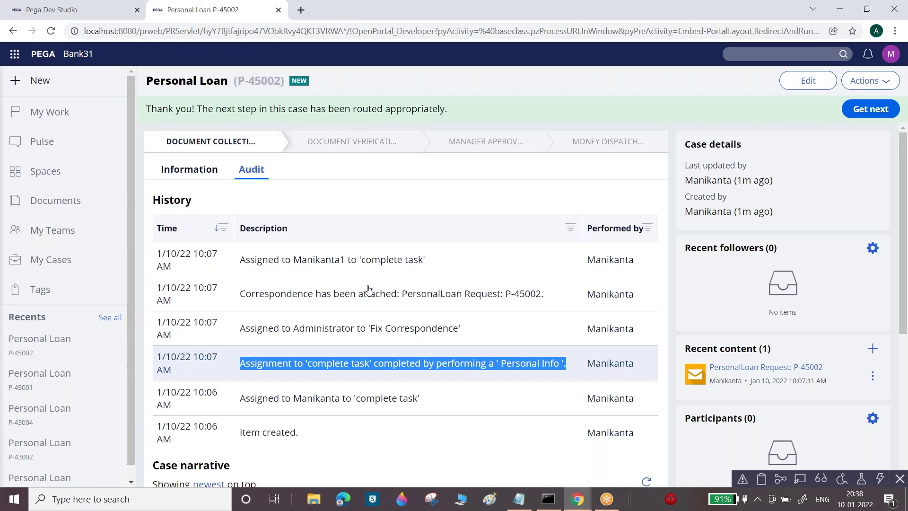
left_click_drag(244, 332, 291, 333)
left_click_drag(293, 332, 463, 333)
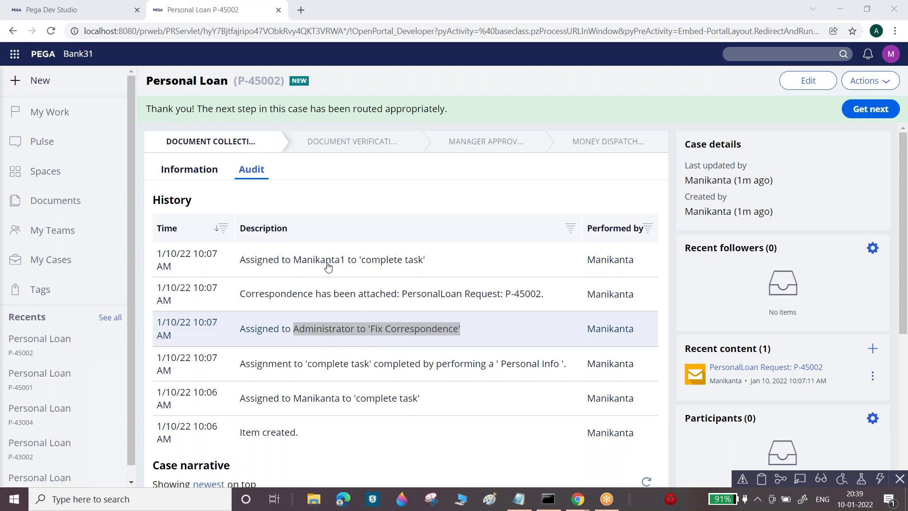
left_click(76, 10)
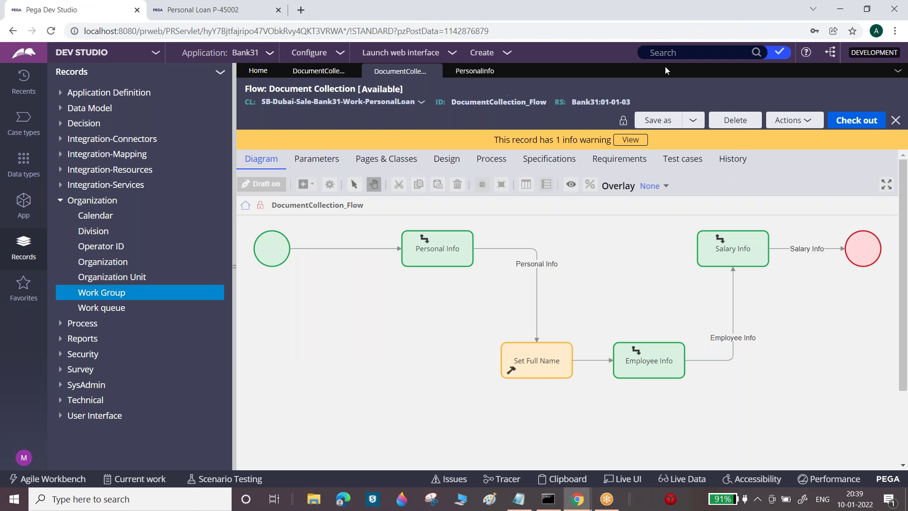
left_click(192, 8)
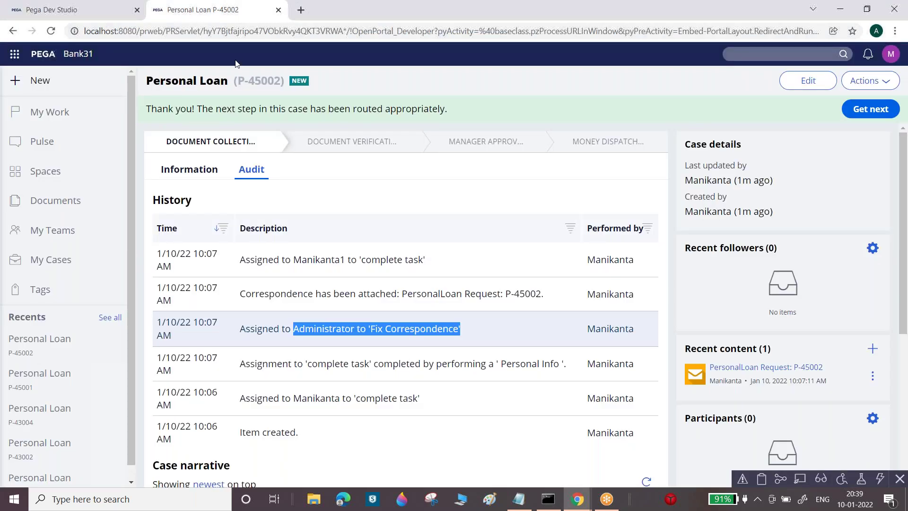
left_click_drag(236, 76, 285, 80)
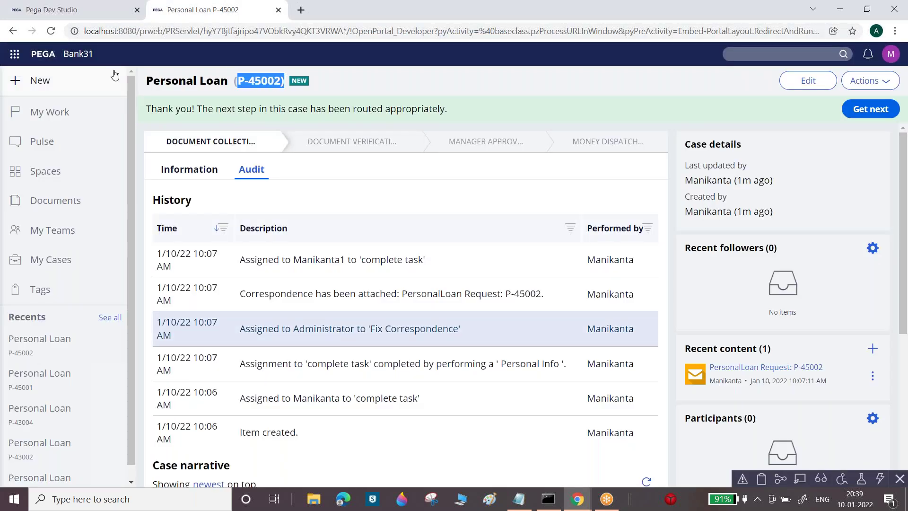
left_click(45, 83)
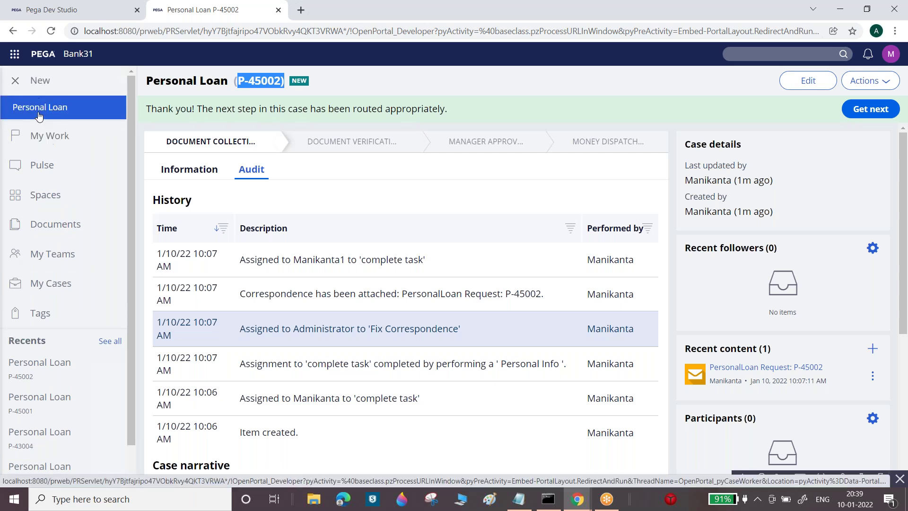
Start a new Personal Loan case and submit Personal Info with placeholder names and the applicant's e-mail
left_click(69, 109)
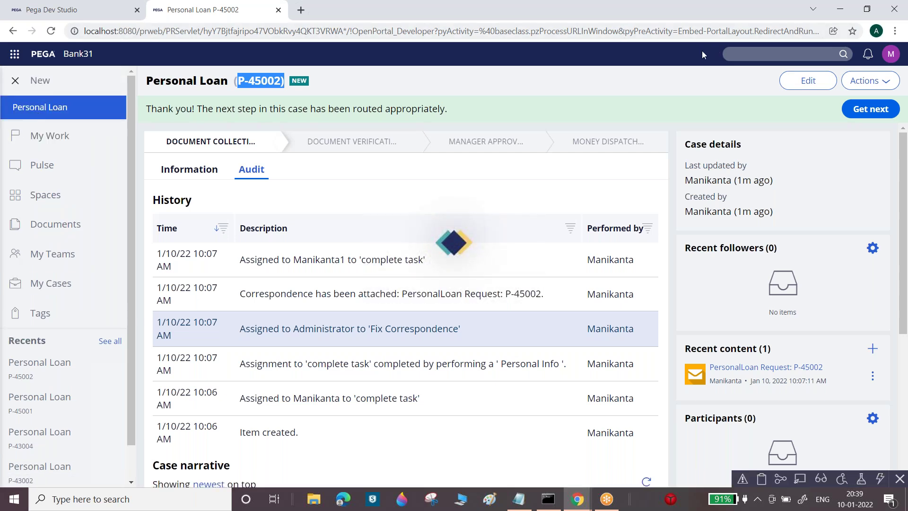
left_click(189, 172)
type("sfsf")
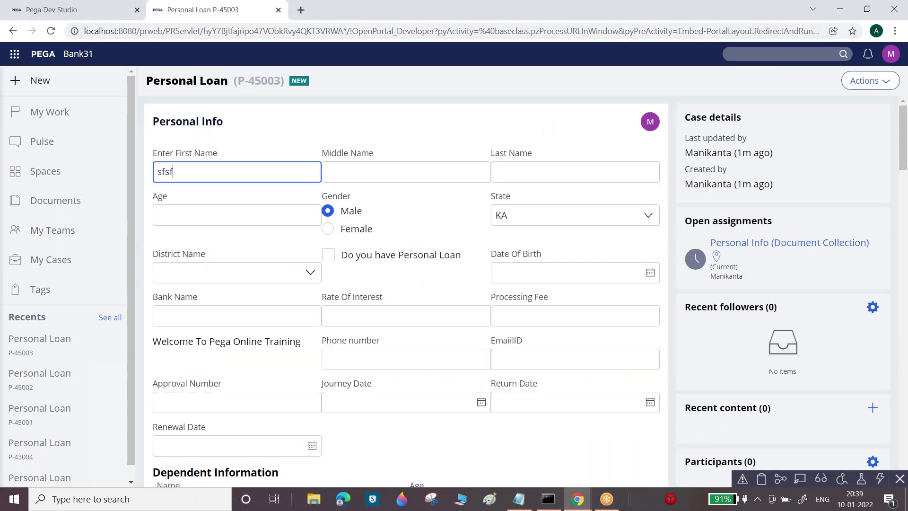
key("Tab")
type("sf")
key("Tab")
key("Tab")
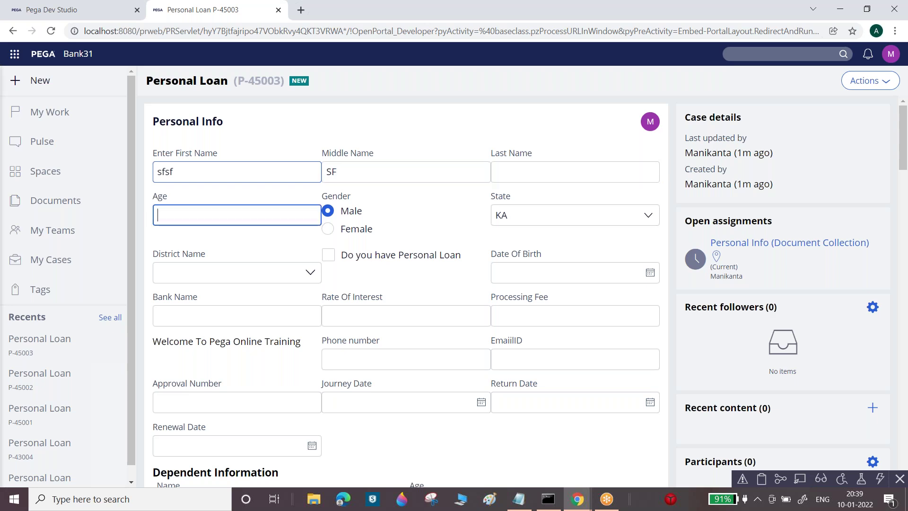
left_click(533, 350)
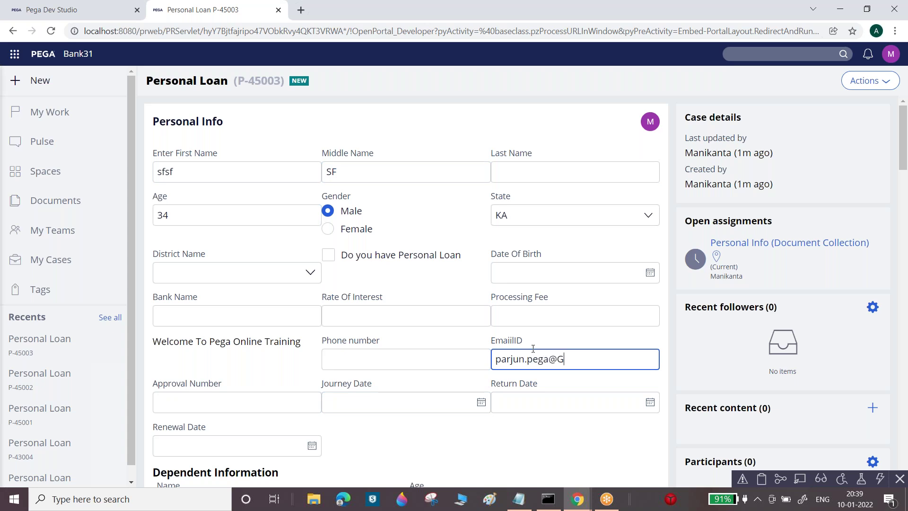
key("Tab")
key("Tab")
key("Tab")
key("Tab")
key("Tab")
key("Tab")
key("Tab")
key("Tab")
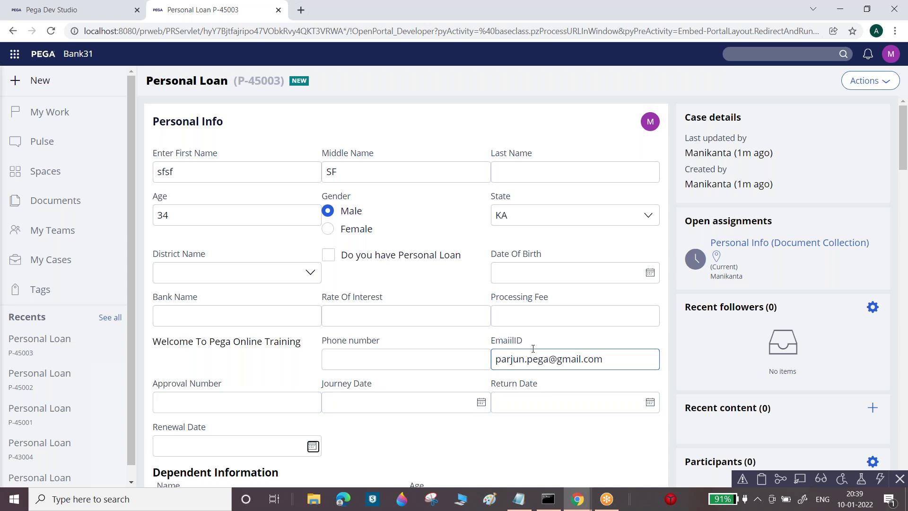
left_click(631, 474)
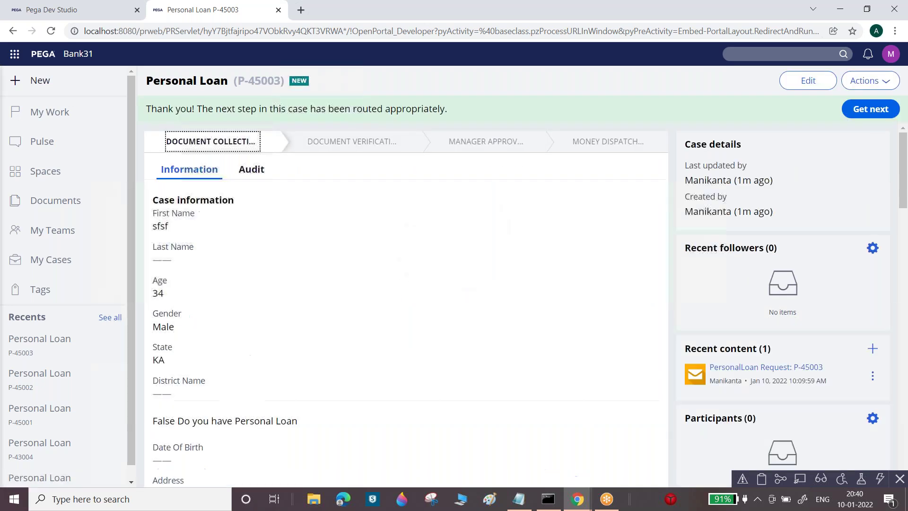
Check P-45003's audit routing, then bring up the other operator's My Work window
left_click(249, 169)
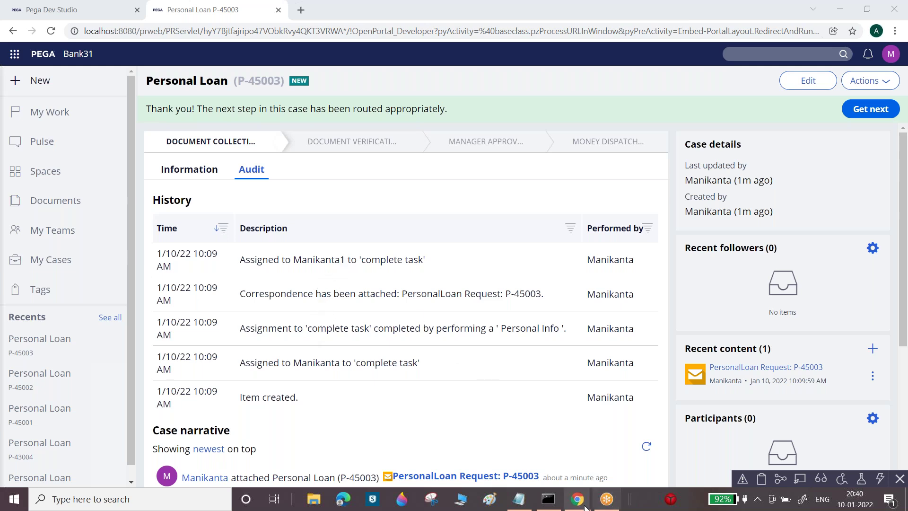
mouse_move(585, 507)
left_click(621, 467)
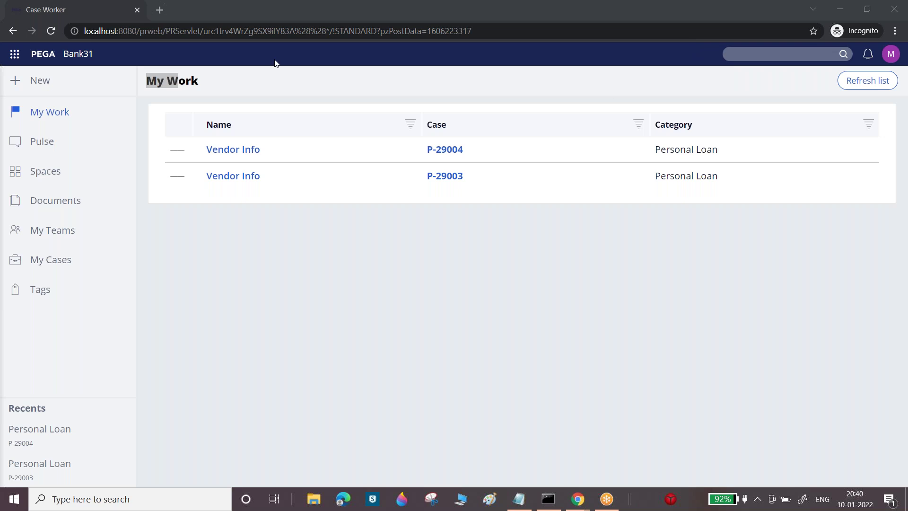
Refresh My Work, then submit P-45002's Employee Info and Salary Info assignments
left_click(55, 103)
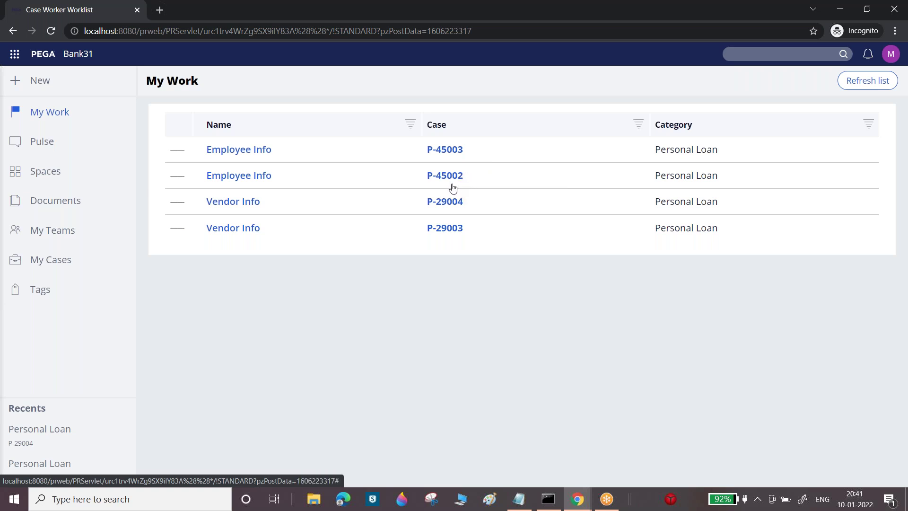
left_click(452, 179)
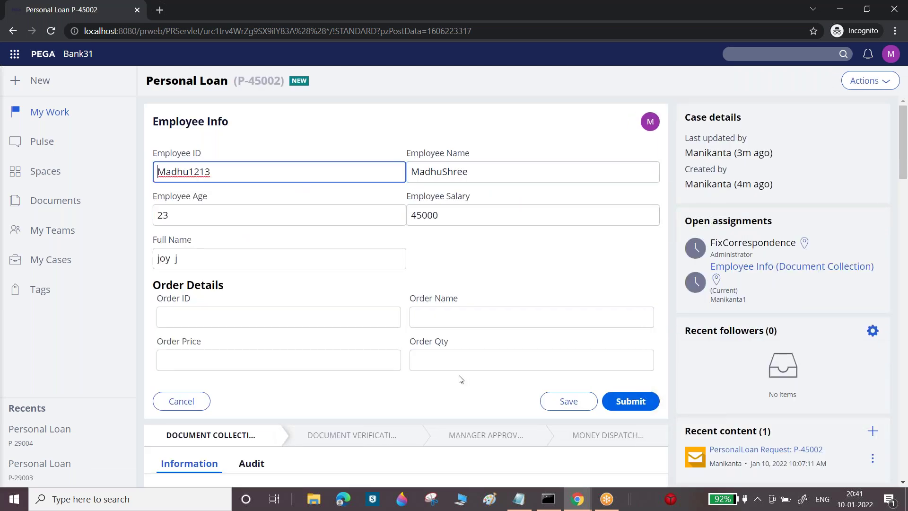
left_click(629, 401)
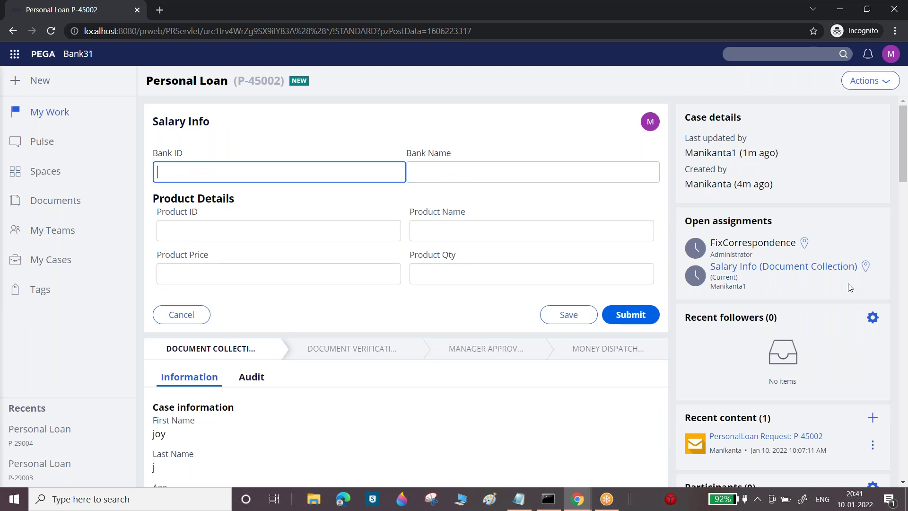
left_click_drag(711, 286, 753, 288)
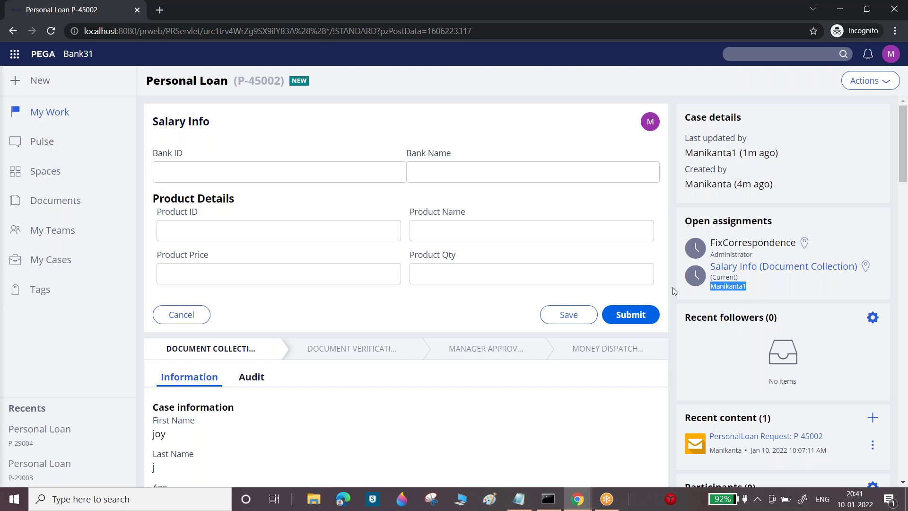
left_click(630, 315)
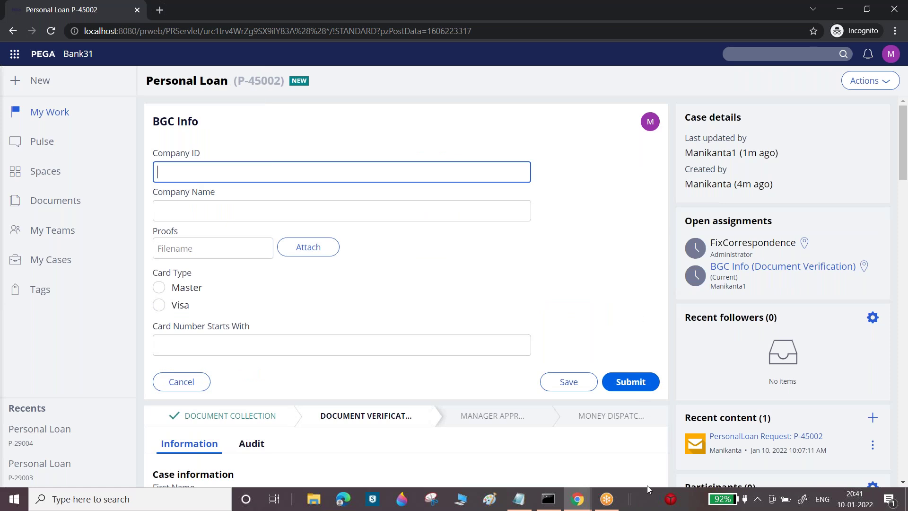
Return to Dev Studio and inspect the Salary Info assignment's routing in the Document Collection flow
mouse_move(583, 506)
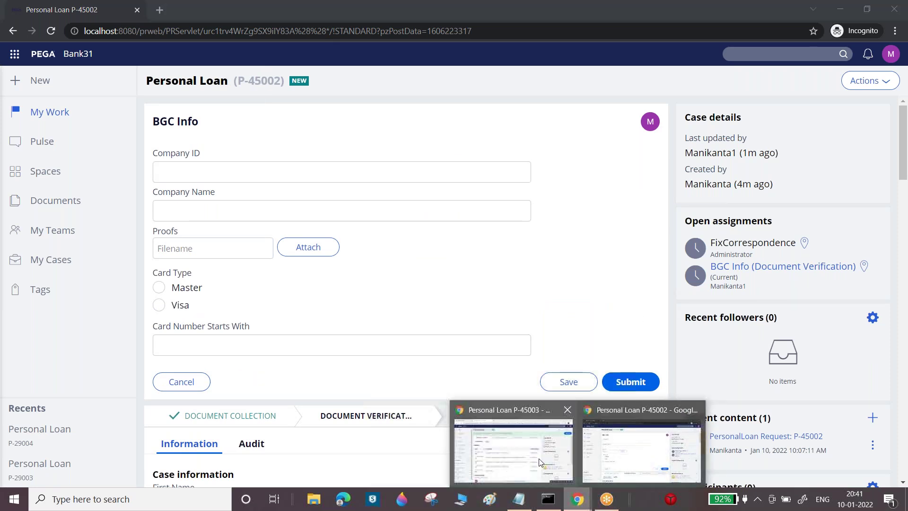
left_click(639, 440)
left_click(93, 11)
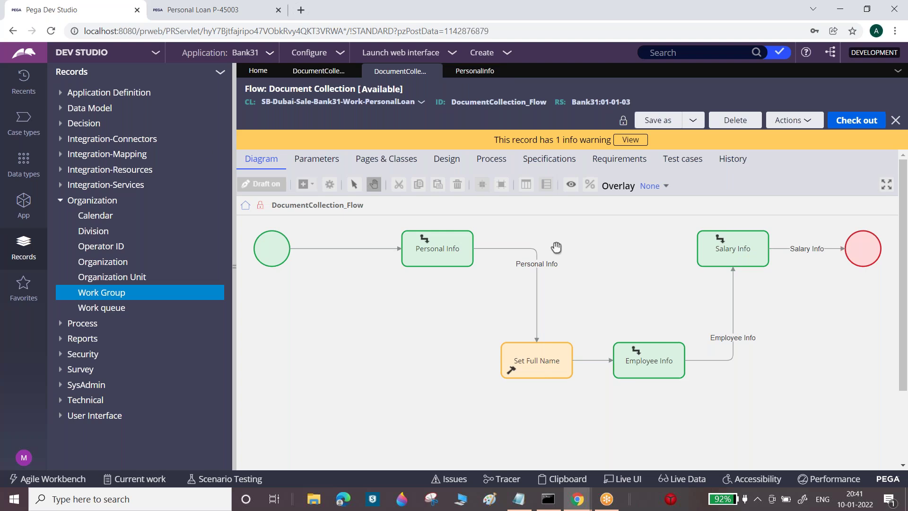
left_click(72, 200)
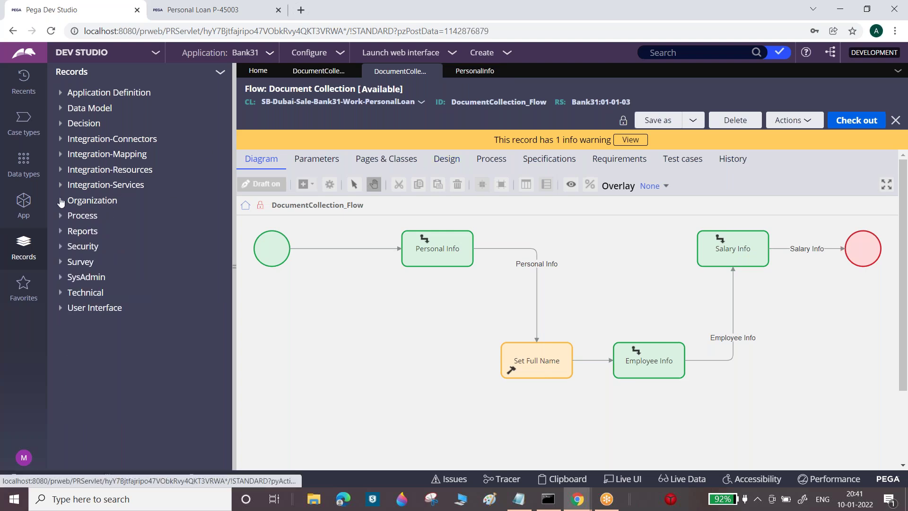
double_click(741, 251)
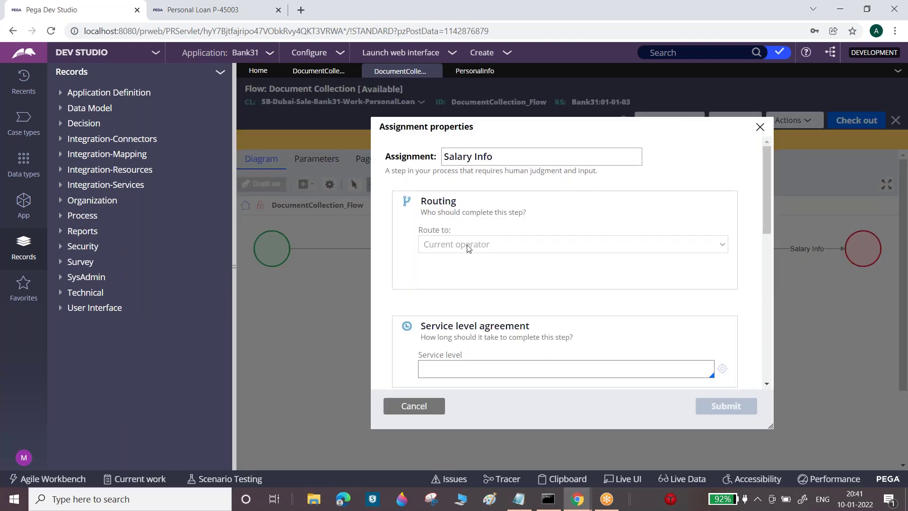
left_click(428, 408)
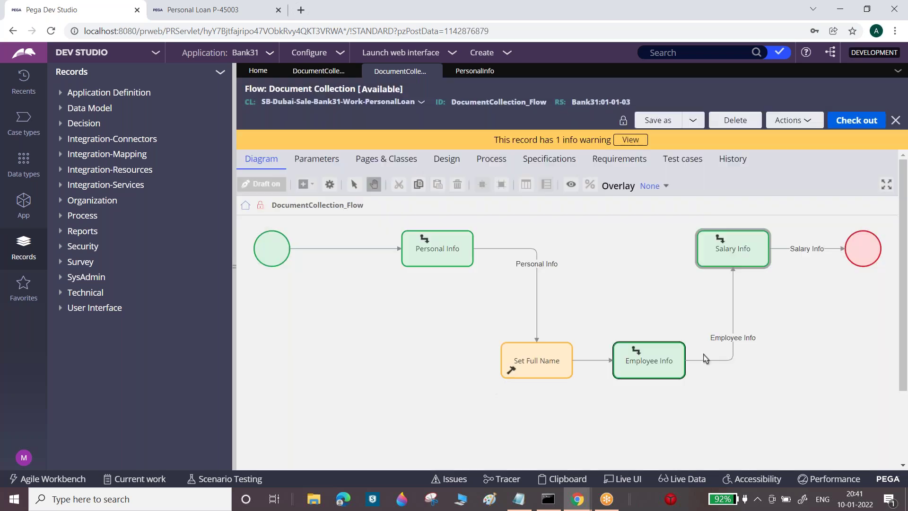
Inspect Employee Info's routing and check out the Document Collection flow for editing
double_click(661, 367)
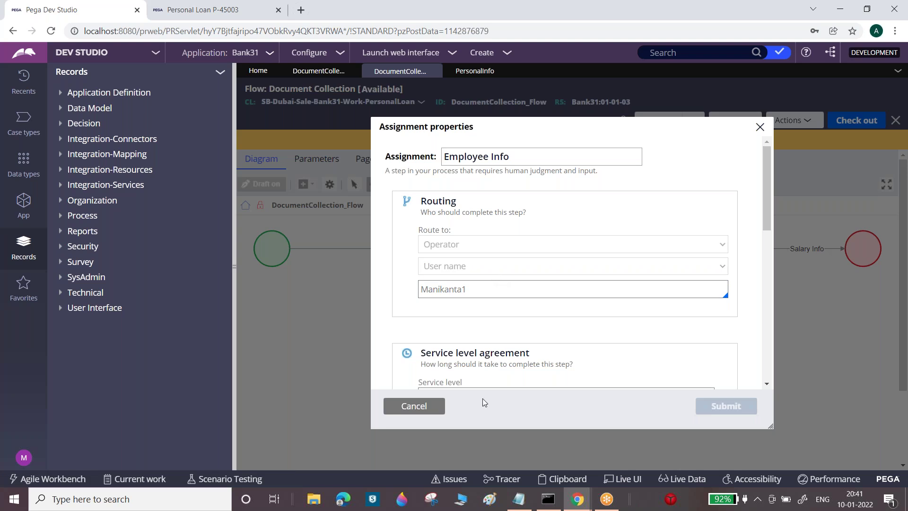
left_click(428, 410)
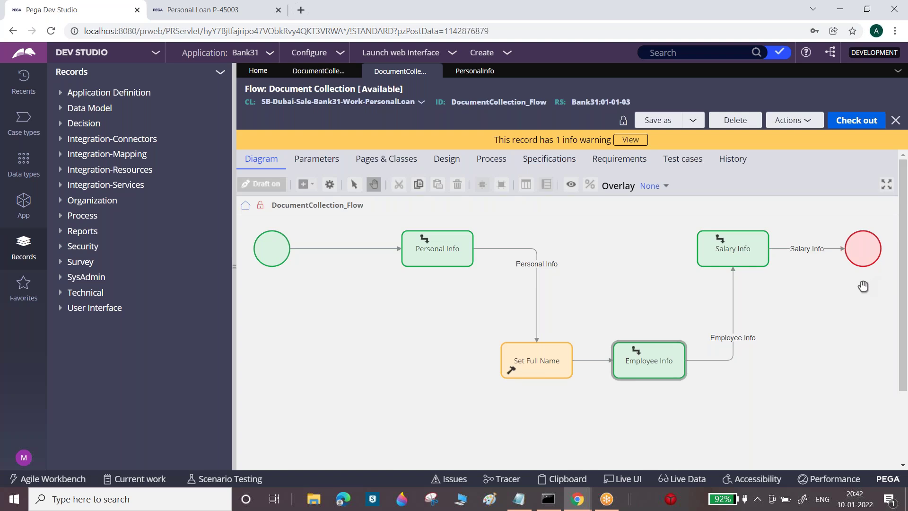
left_click(855, 126)
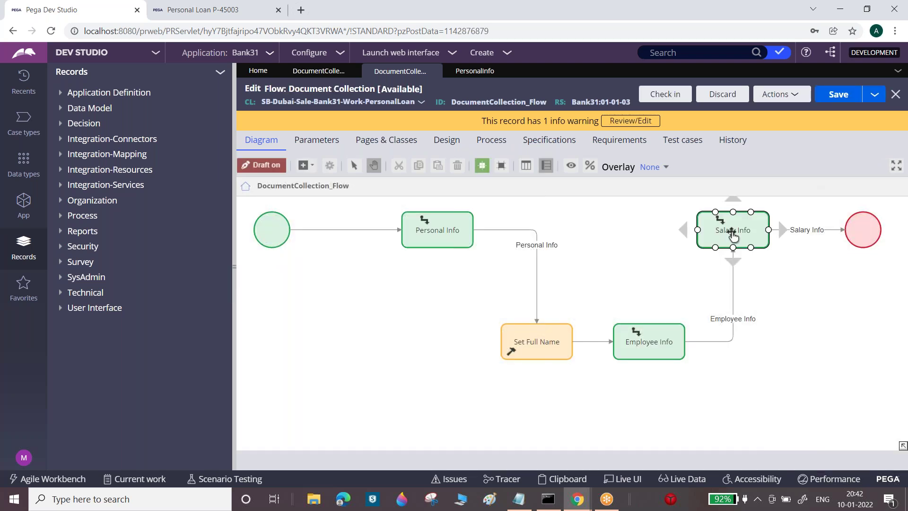
double_click(732, 233)
Route the Salary Info assignment to a specific operator chosen from the user-name suggestions
left_click(530, 245)
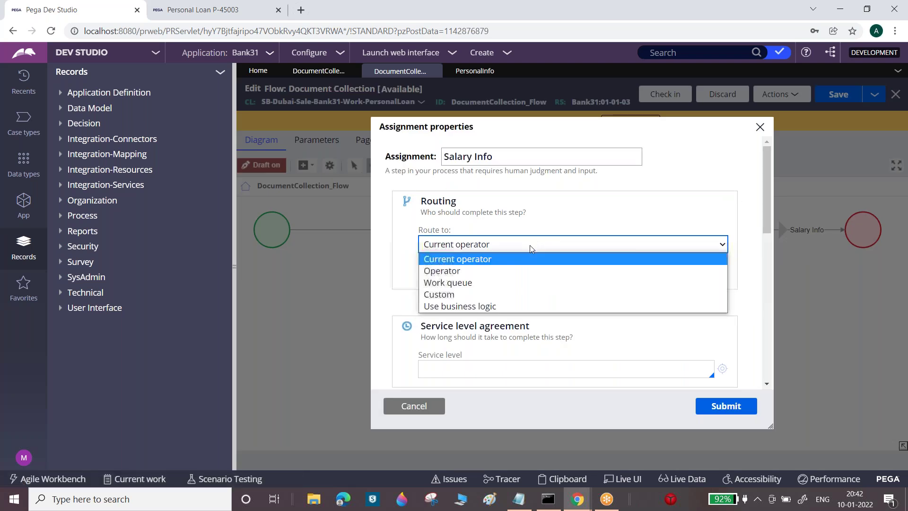
left_click(464, 271)
left_click(465, 282)
type("<an")
key("BackSpace")
key("BackSpace")
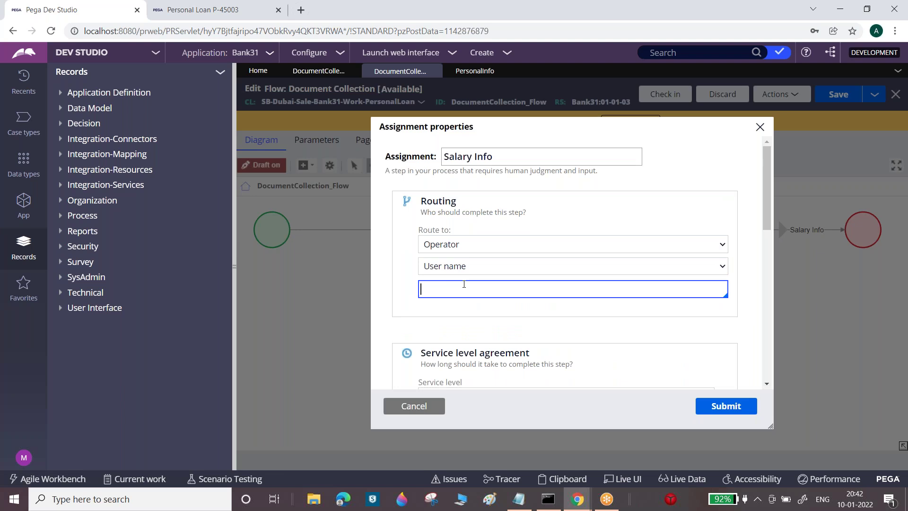
type("<a")
type("Mani")
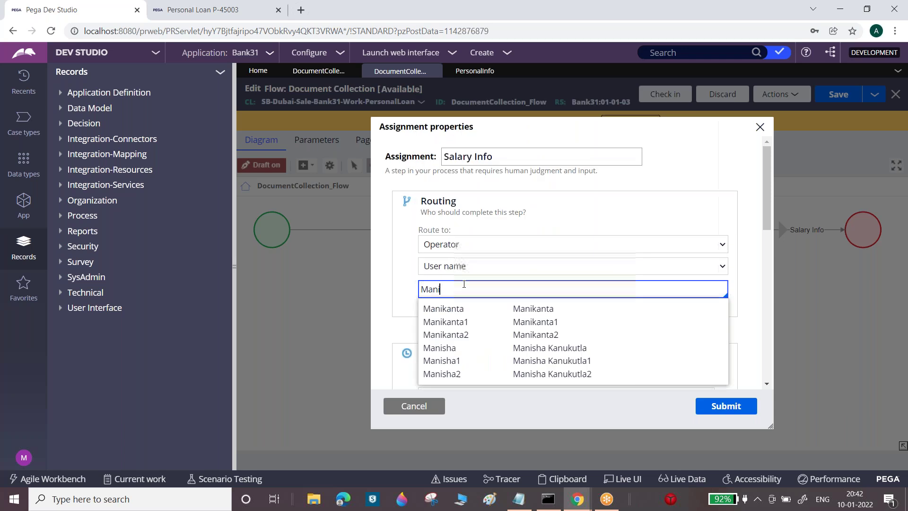
left_click(461, 336)
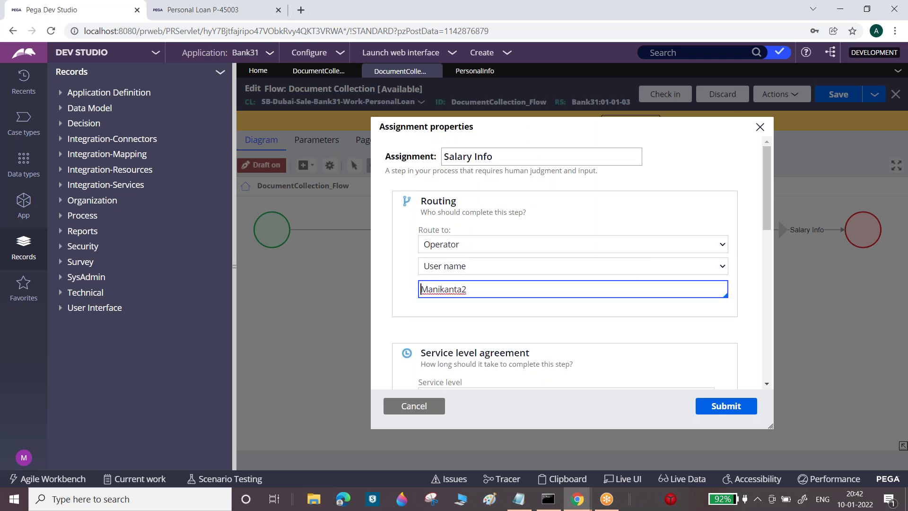
left_click(724, 405)
Save the Document Collection flow and check it in with a brief comment
left_click(838, 94)
left_click(663, 97)
type("w")
key("Tab")
key("Tab")
type("w")
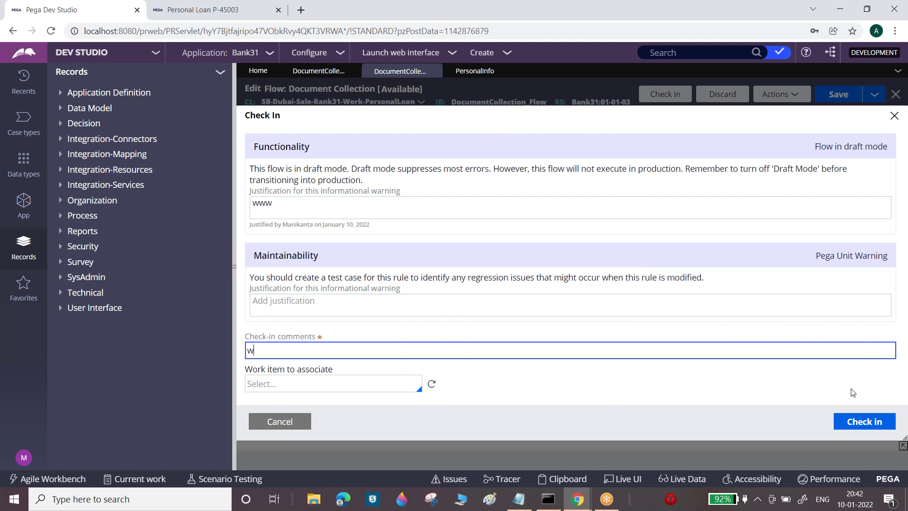
left_click(864, 422)
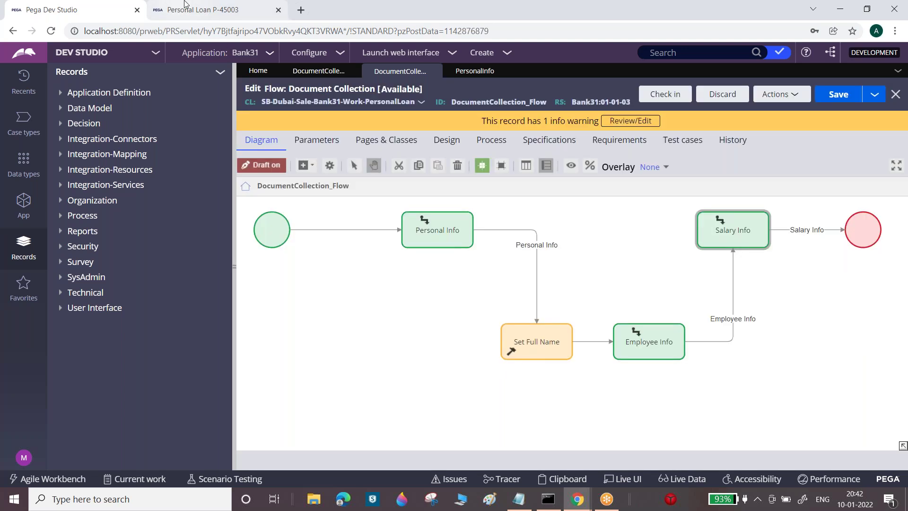
left_click(184, 4)
Start another Personal Loan case and submit Personal Info with the applicant's e-mail ending in .com
left_click(40, 81)
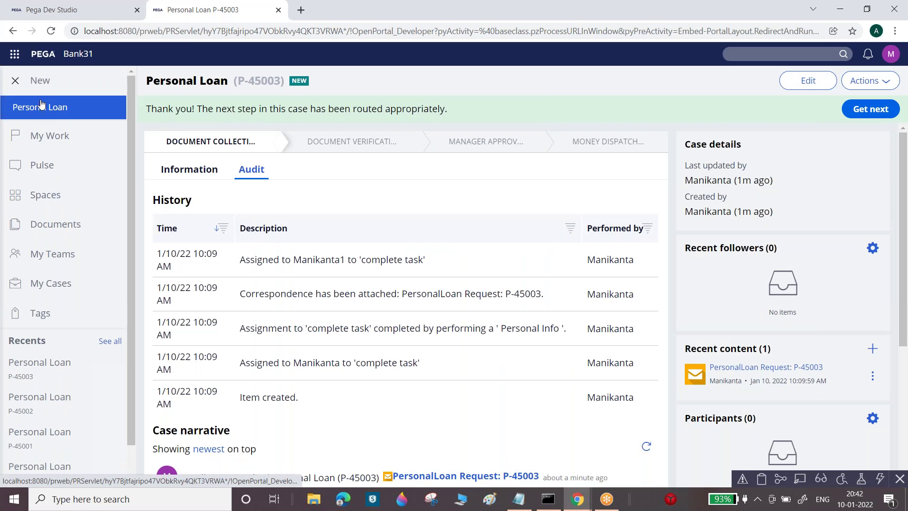
left_click(41, 115)
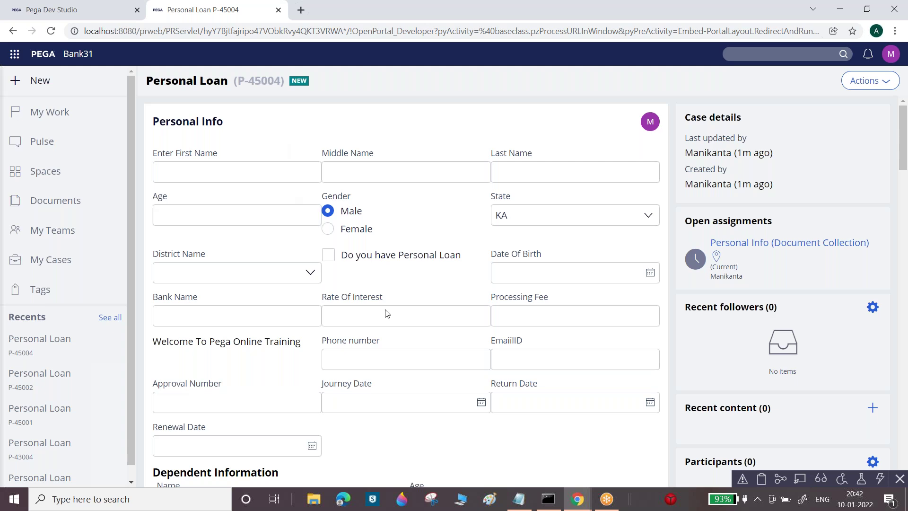
left_click(543, 355)
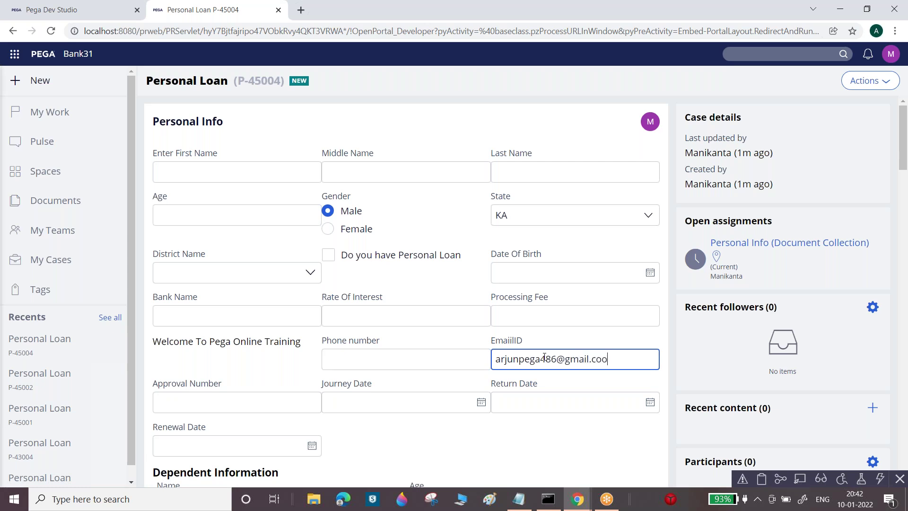
scroll(906, 165, "down", 3)
scroll(907, 164, "down", 3)
left_click(631, 334)
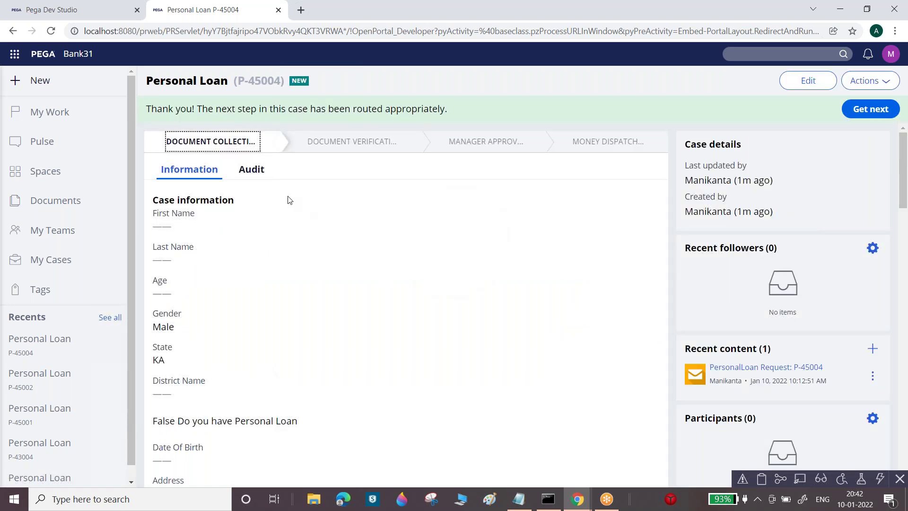
Review P-45004's audit history, then bring the other operator's browser window forward
left_click(260, 175)
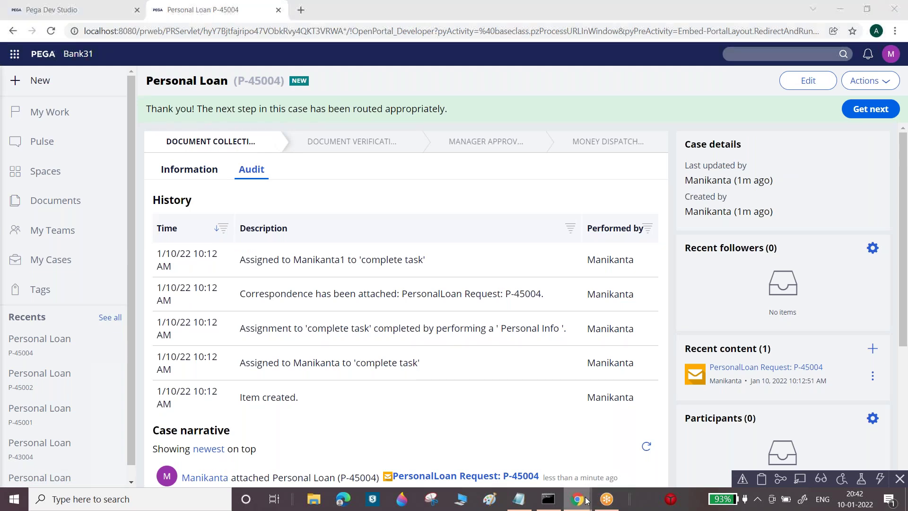
mouse_move(577, 499)
left_click(636, 409)
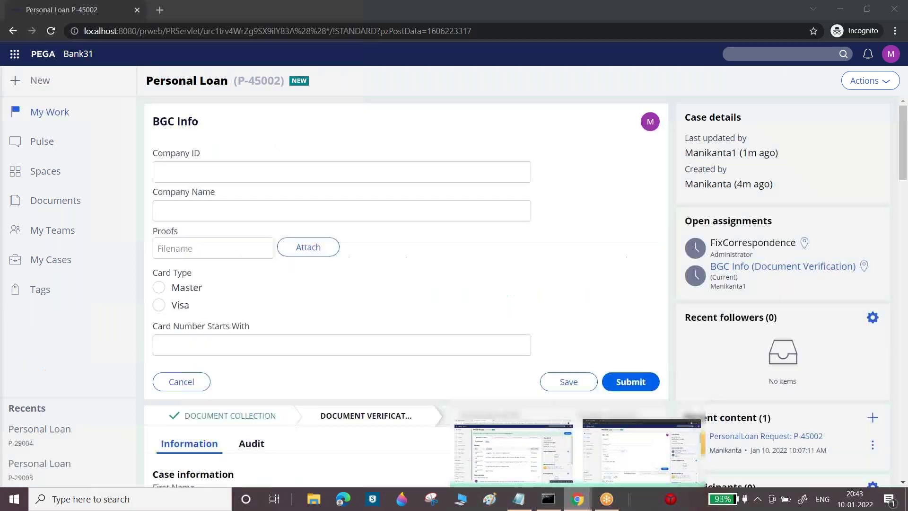
Log off the current operator and attempt a sign-in with the manager operator's credentials
left_click(891, 55)
left_click(793, 142)
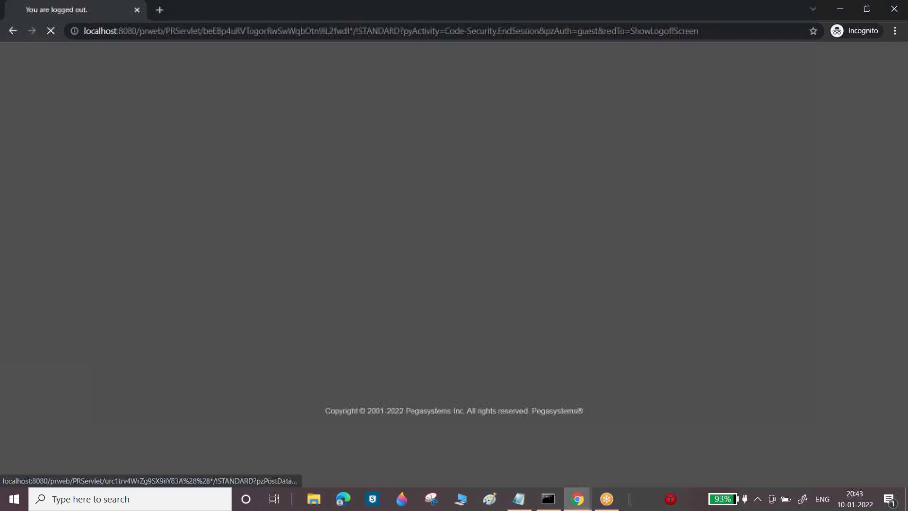
type("manikanta1")
key("Tab")
left_click(419, 195)
key("BackSpace")
type("2")
key("Tab")
type("rules")
key("Return")
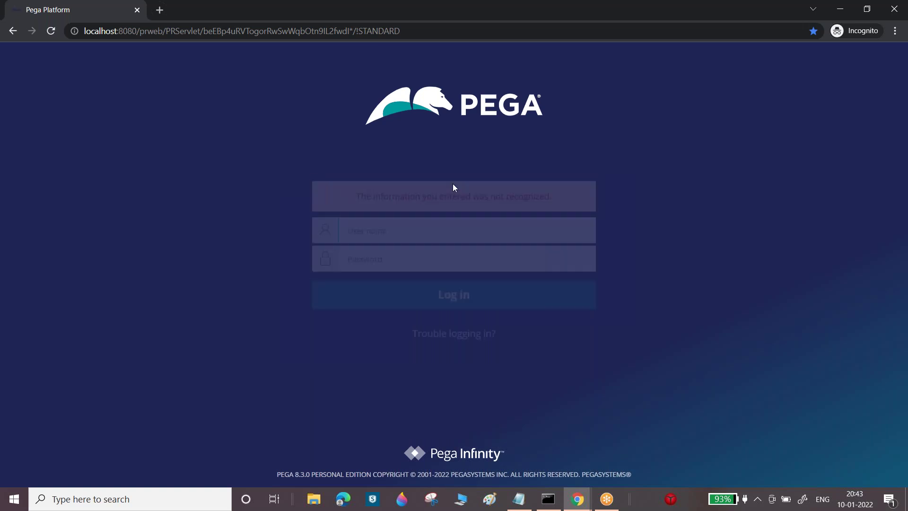
Sign in as the manager operator and load My Work with its three Personal Loan assignments
type("manika")
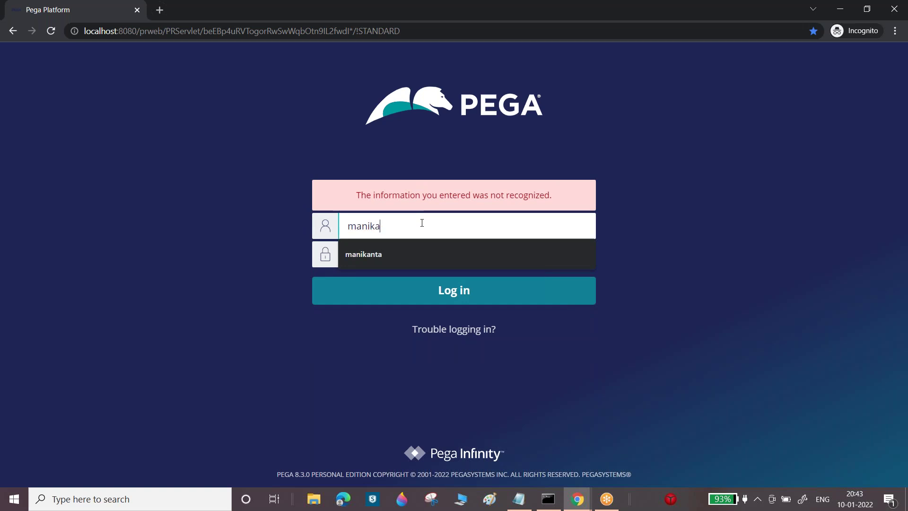
type("nta2")
key("Tab")
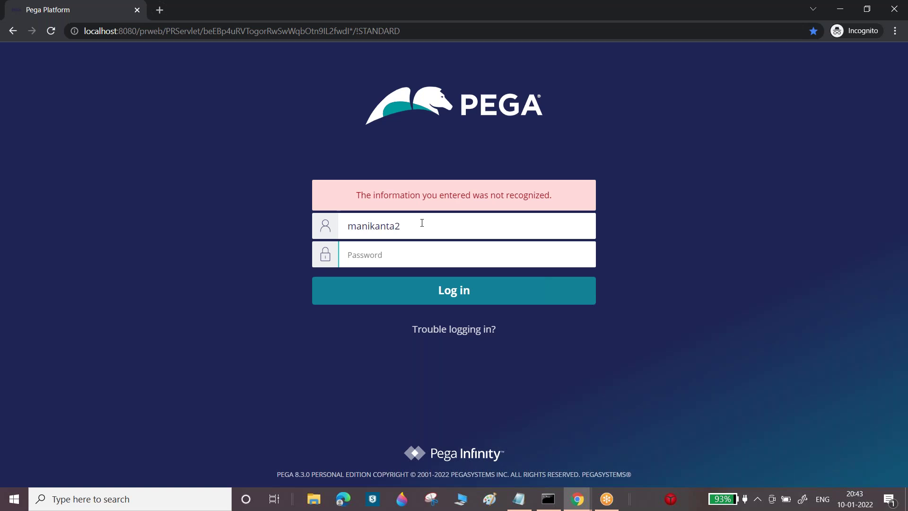
type("****")
key("Return")
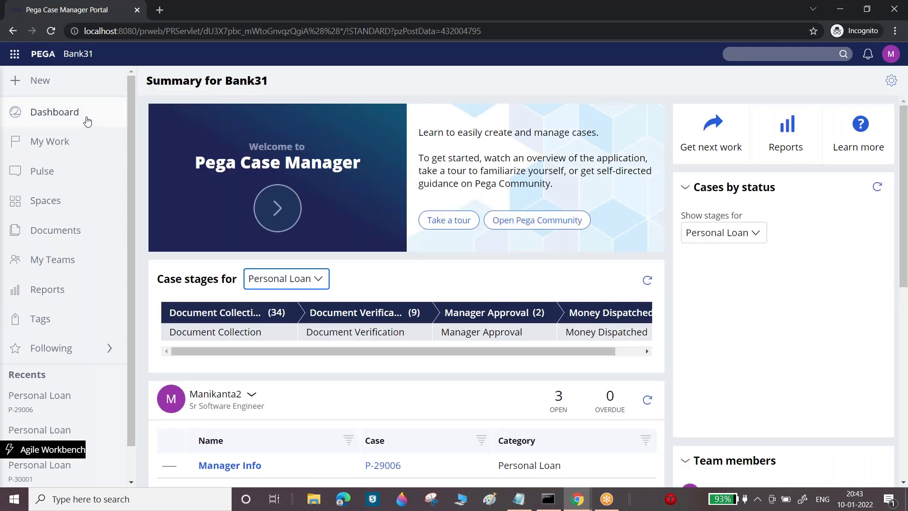
left_click(56, 141)
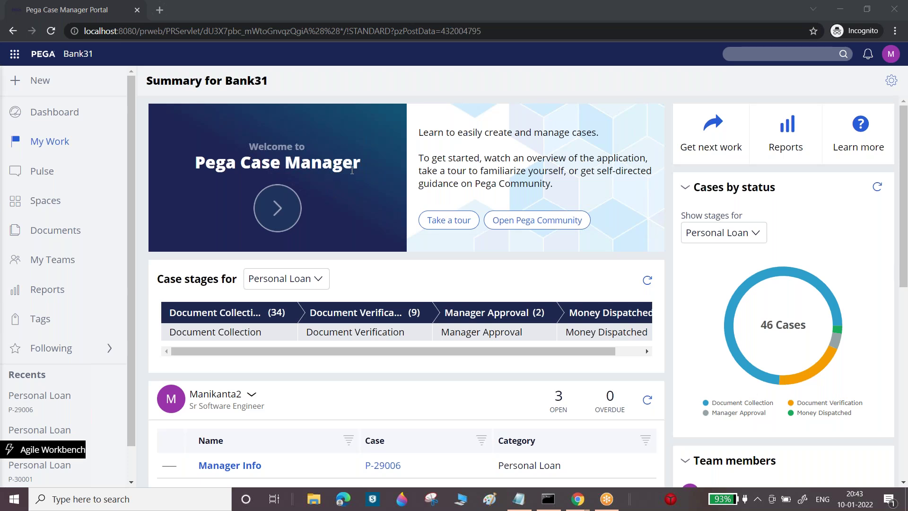
left_click(64, 145)
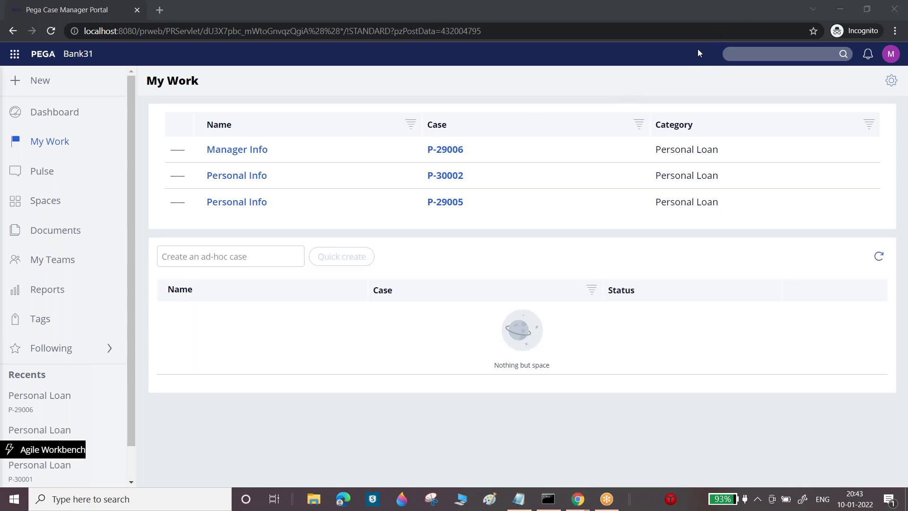
left_click(890, 53)
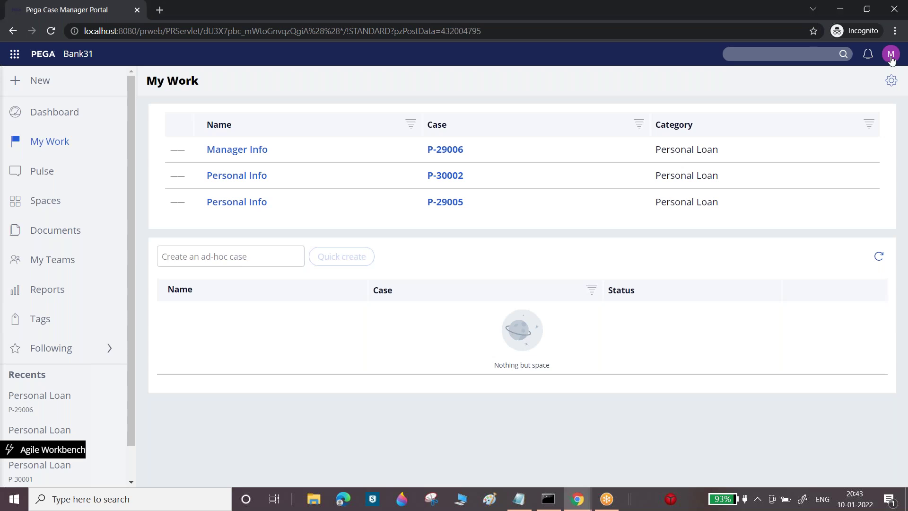
Log off the manager, sign in as the case-worker operator, and open P-45004's Employee Info assignment
left_click(796, 160)
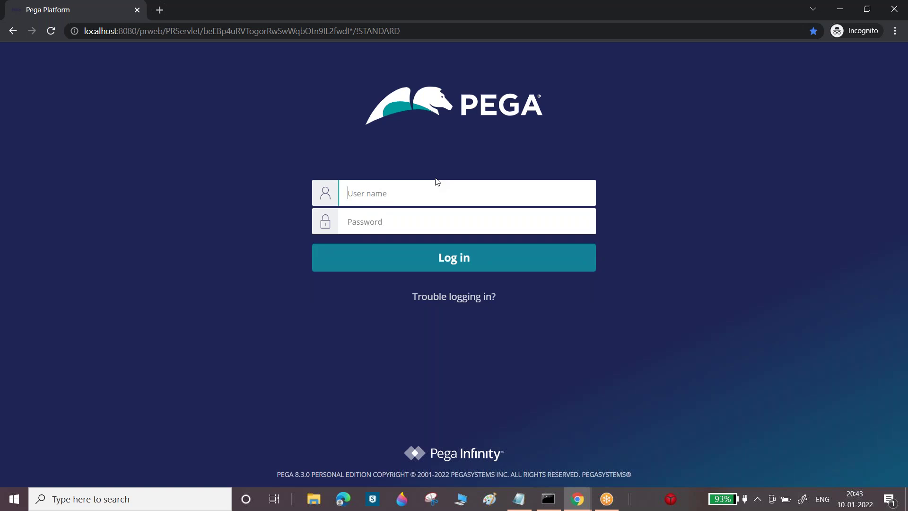
left_click(436, 181)
type("manikanta1")
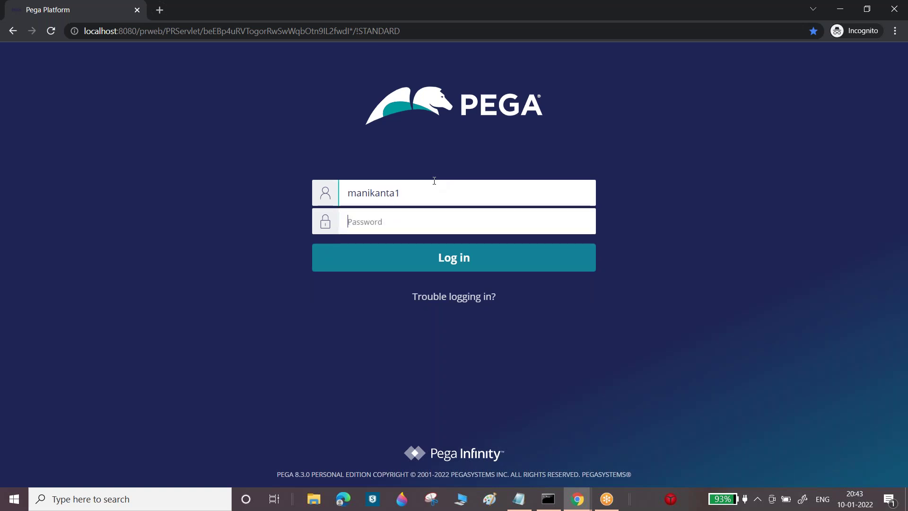
type("•••••")
key("Return")
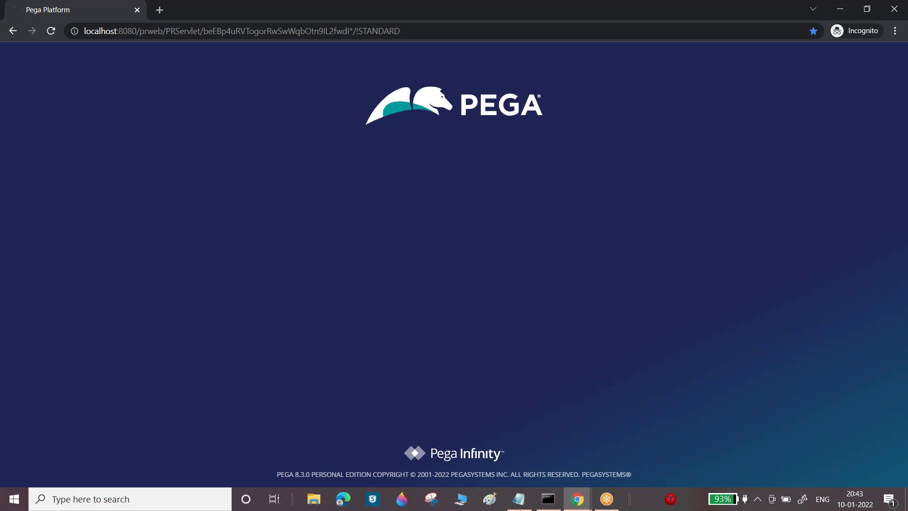
type("manikant")
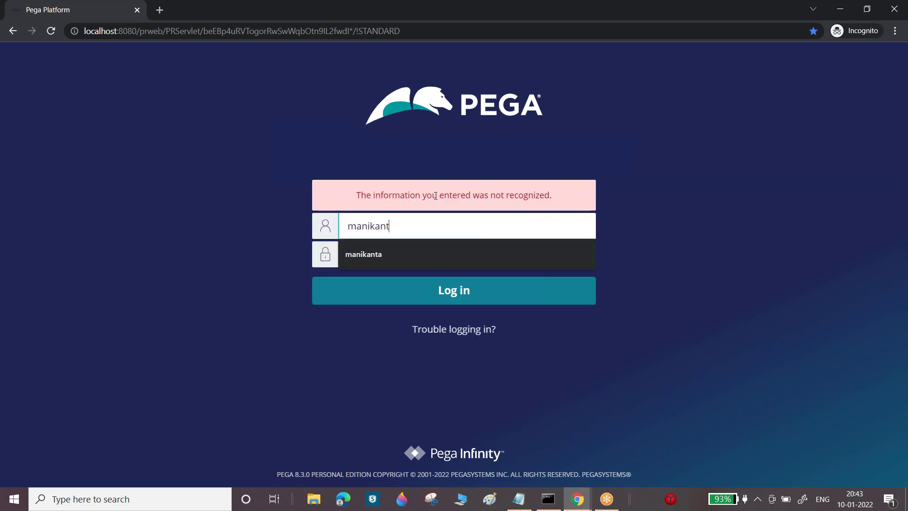
type("a1")
key("Tab")
type("••")
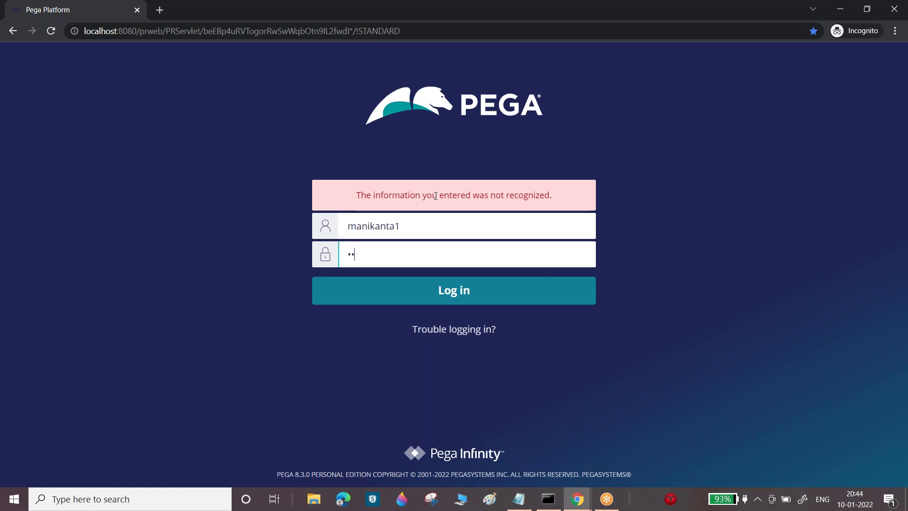
type("••")
key("Return")
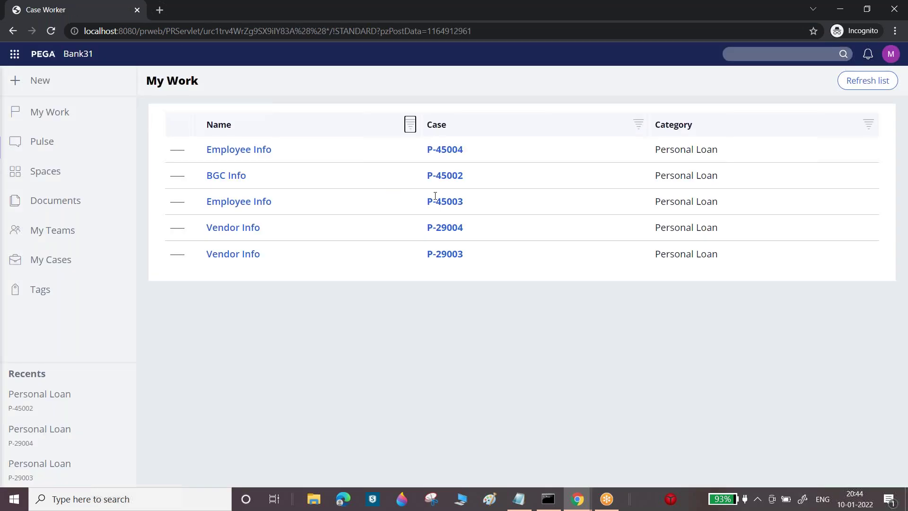
left_click(444, 149)
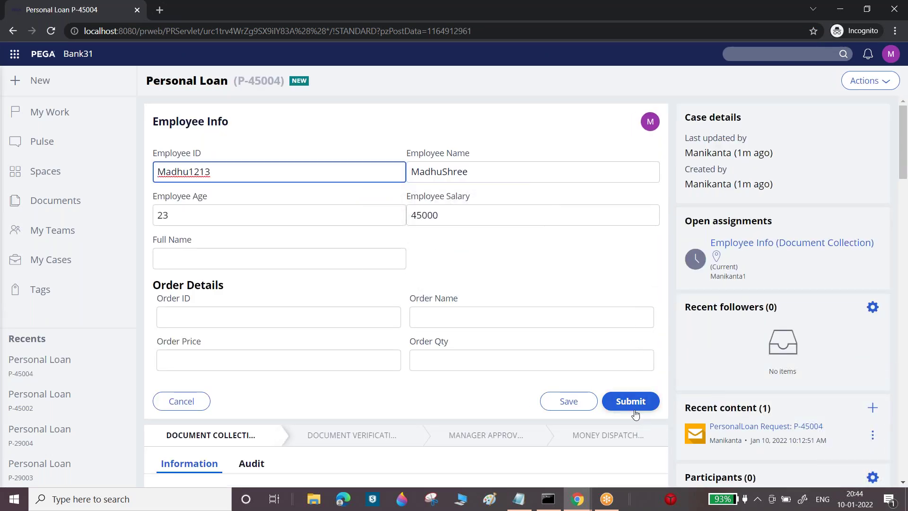
left_click(635, 411)
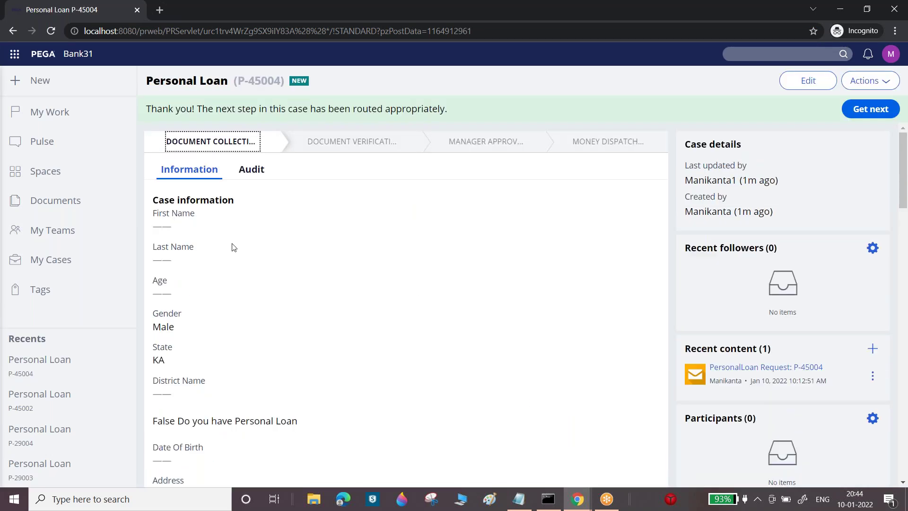
left_click(261, 178)
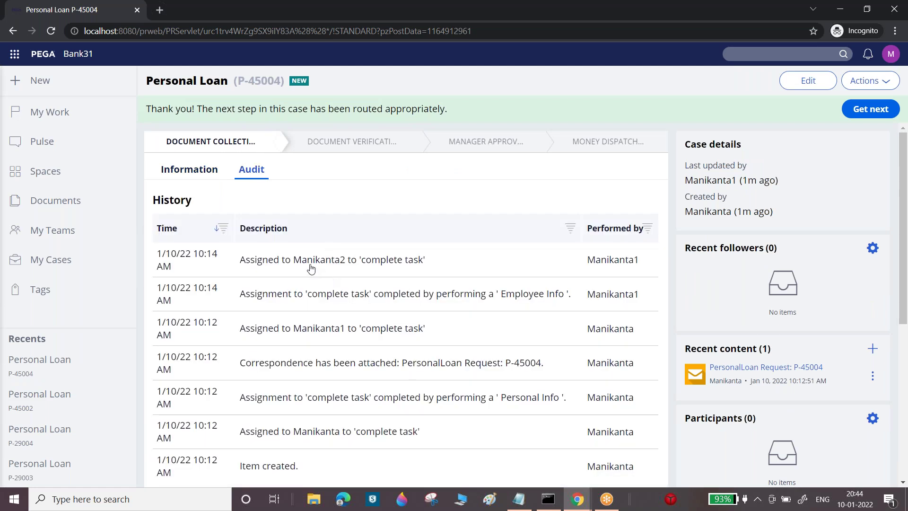
left_click_drag(292, 260, 362, 262)
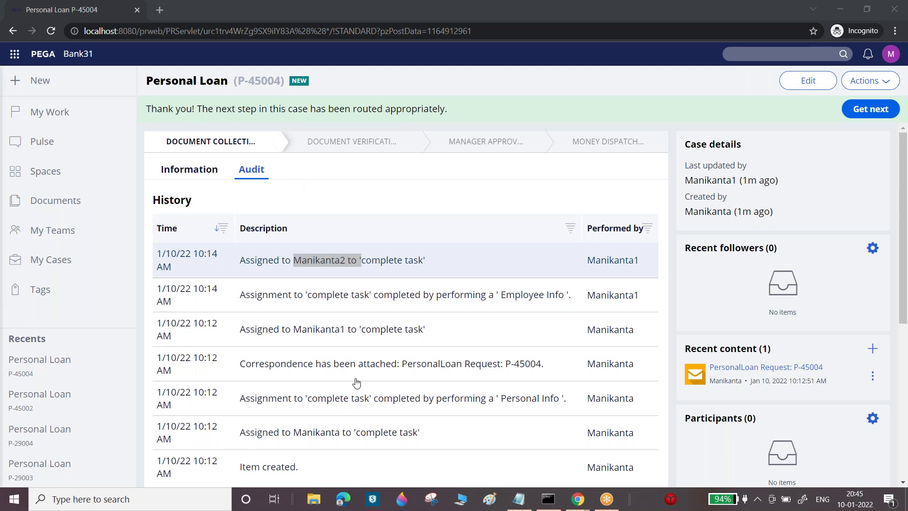
Return to Dev Studio and list all activity rules under Records > Technical
mouse_move(578, 500)
left_click(526, 405)
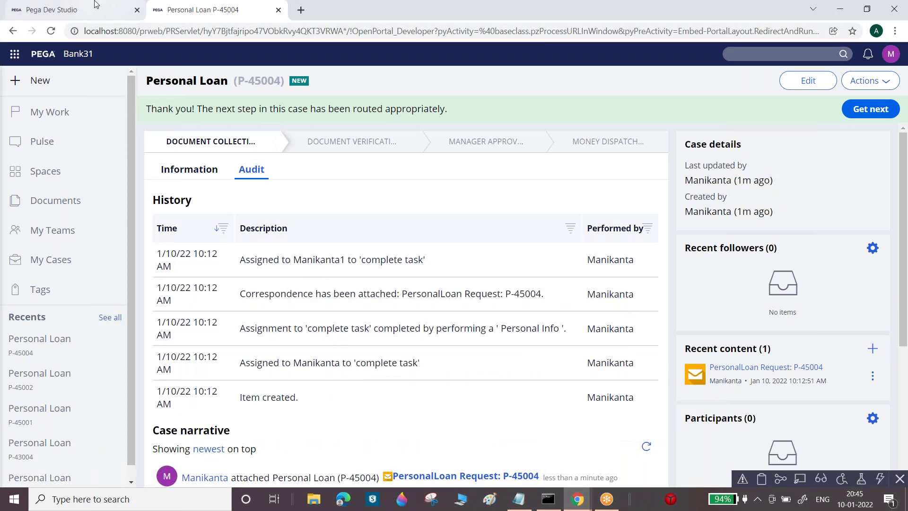
left_click(95, 5)
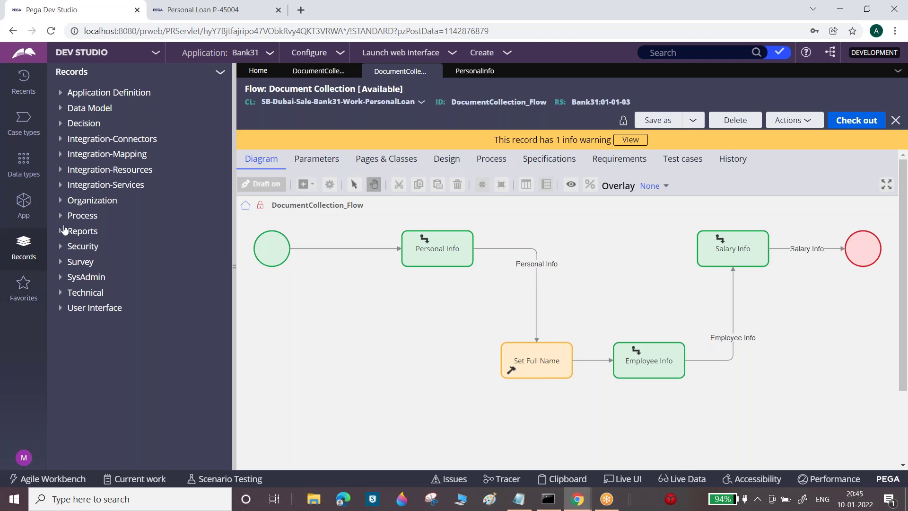
left_click(60, 294)
left_click(97, 309)
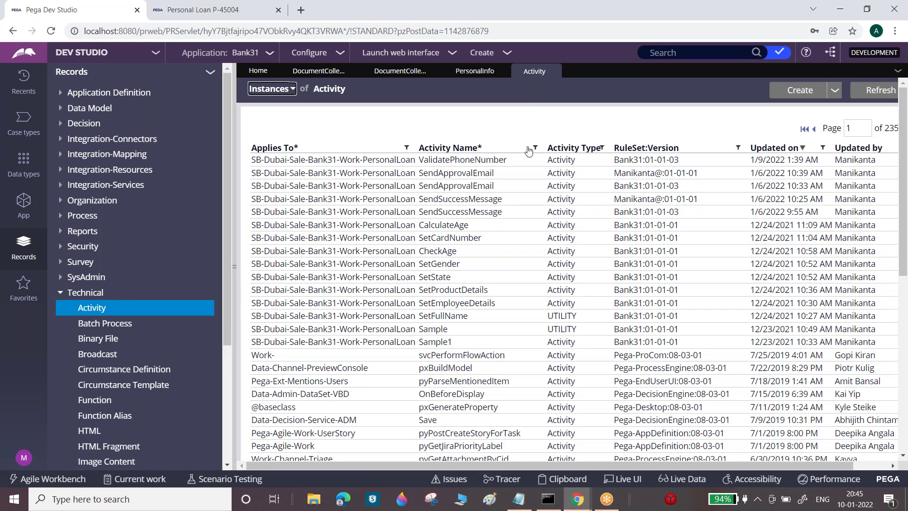
Filter activity names by 'ToWork' and open the ToWorklist activity
left_click(536, 150)
left_click(470, 203)
type("ToWork")
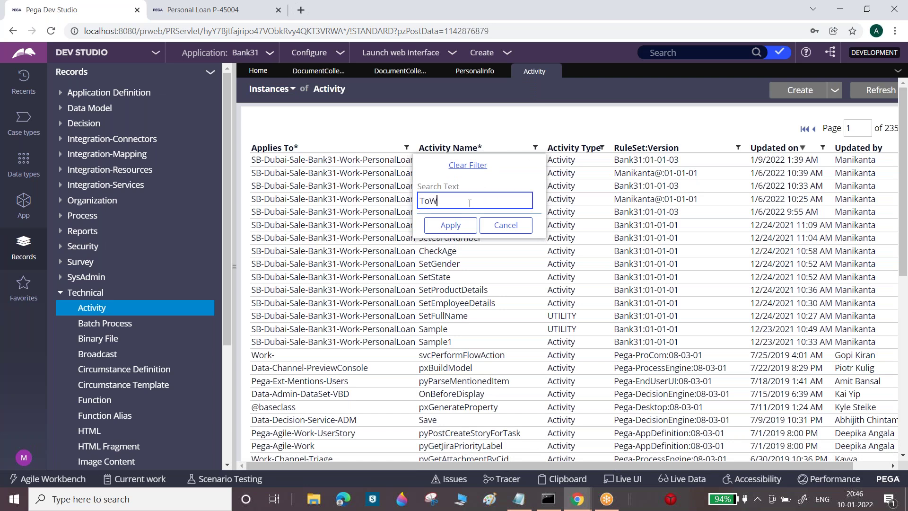
left_click(451, 226)
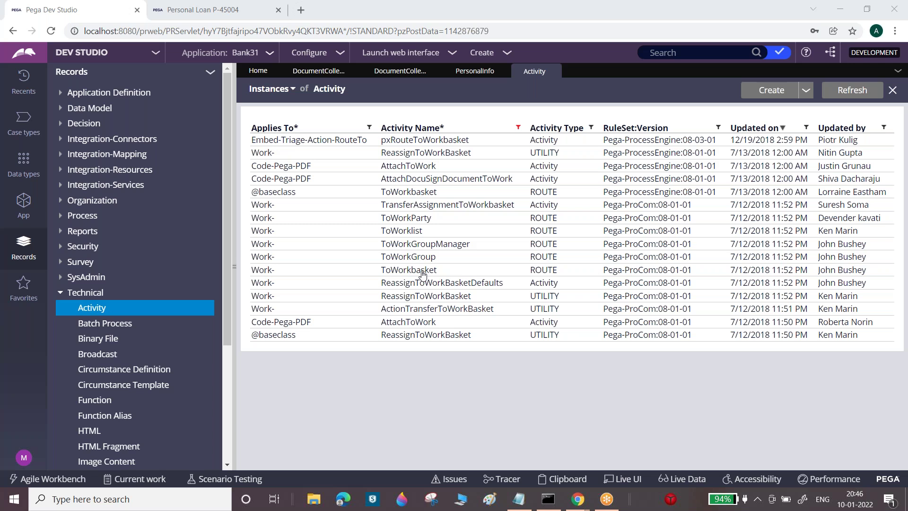
left_click(409, 232)
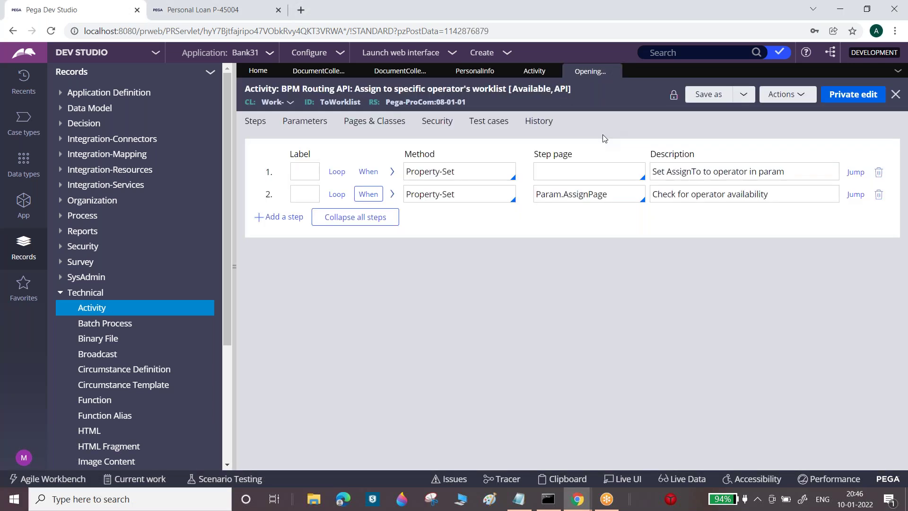
Inspect step 1's method parameters in ToWorklist, selecting the param.AssignTo property name
left_click(392, 171)
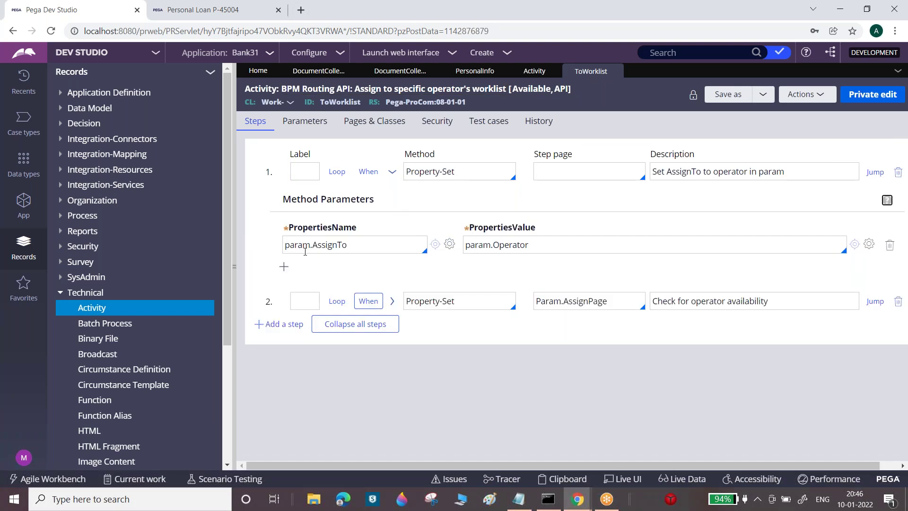
left_click(311, 243)
double_click(310, 243)
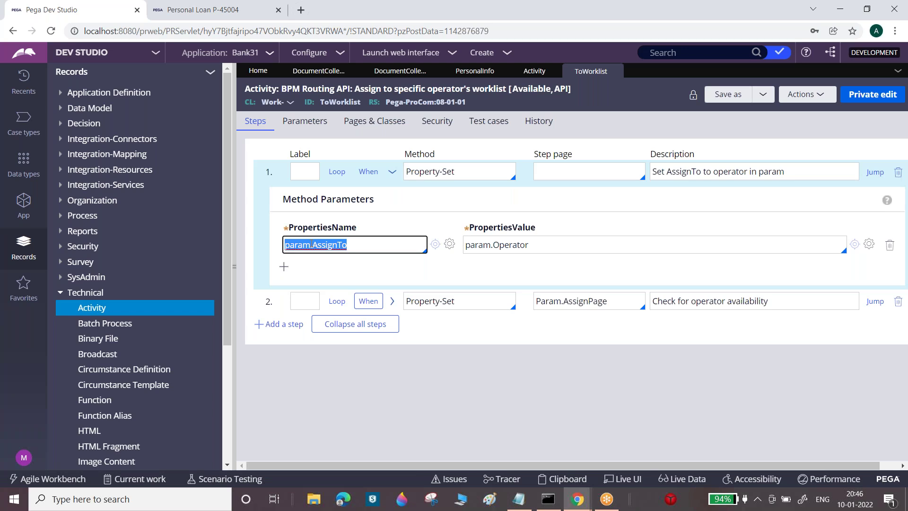
left_click(311, 243)
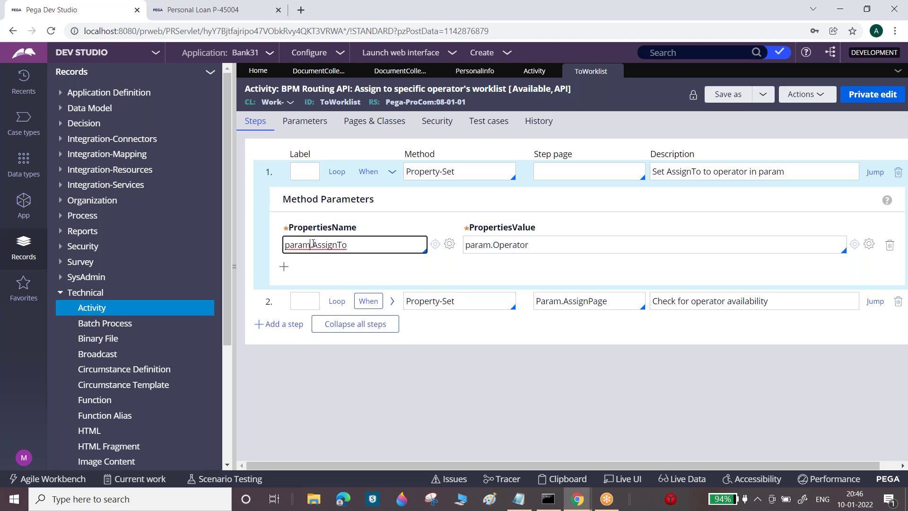
Inspect step 2's AssignTo property and value, then return to the Activity instances list
left_click(392, 301)
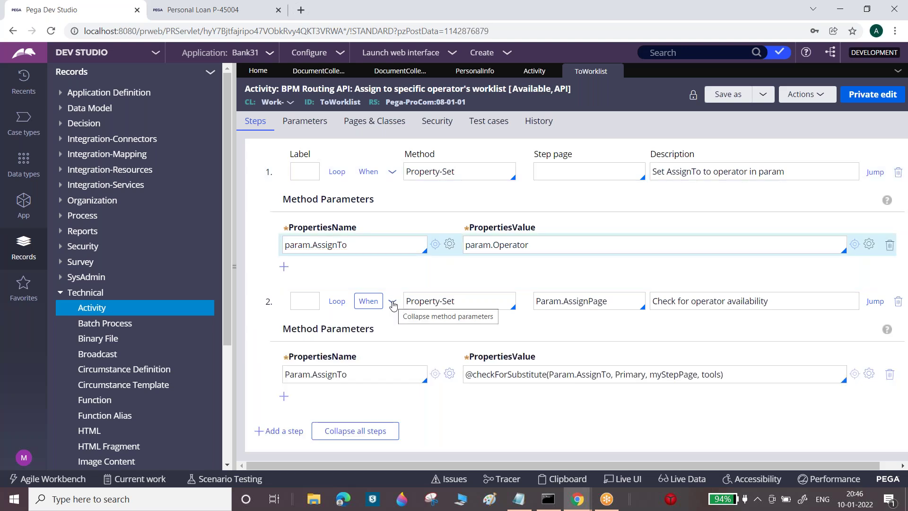
double_click(329, 374)
left_click(582, 374)
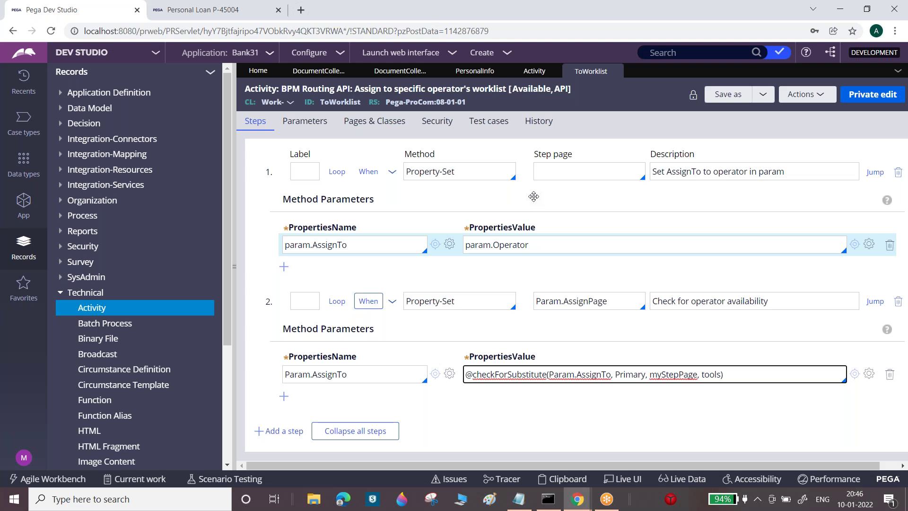
double_click(320, 246)
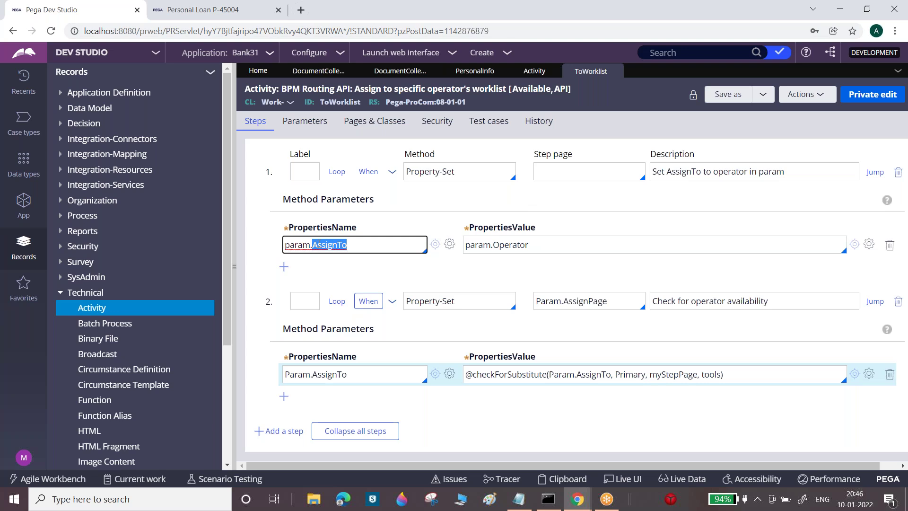
left_click(534, 72)
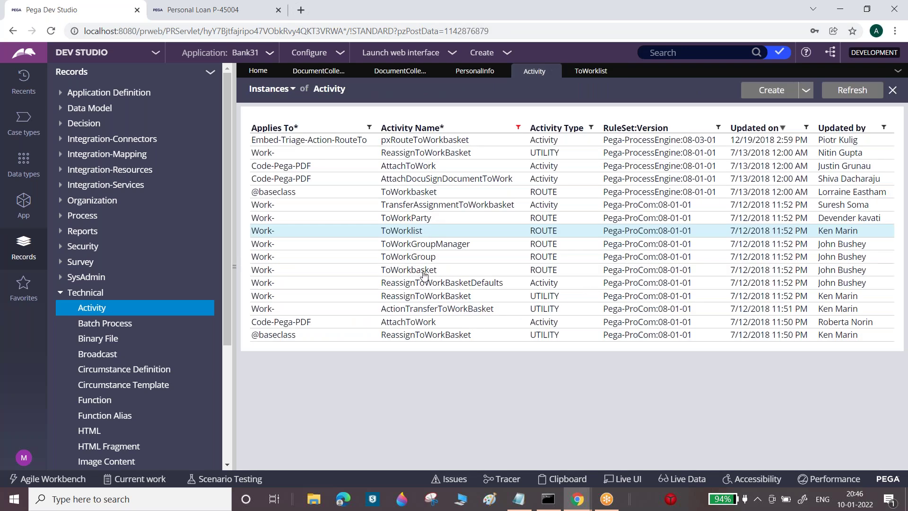
Review ToWorkbasket's step setting param.AssignTo to param.Workbasket, then go back to Document Collection
left_click(424, 274)
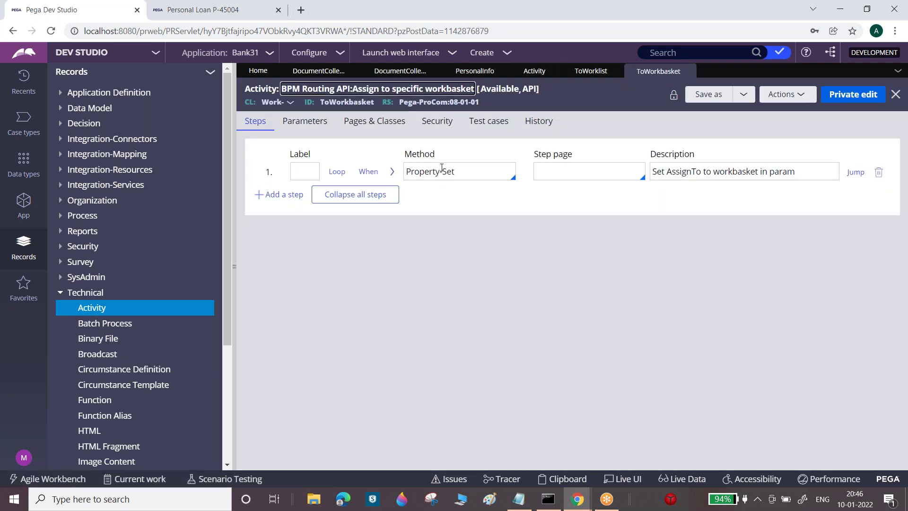
left_click(392, 171)
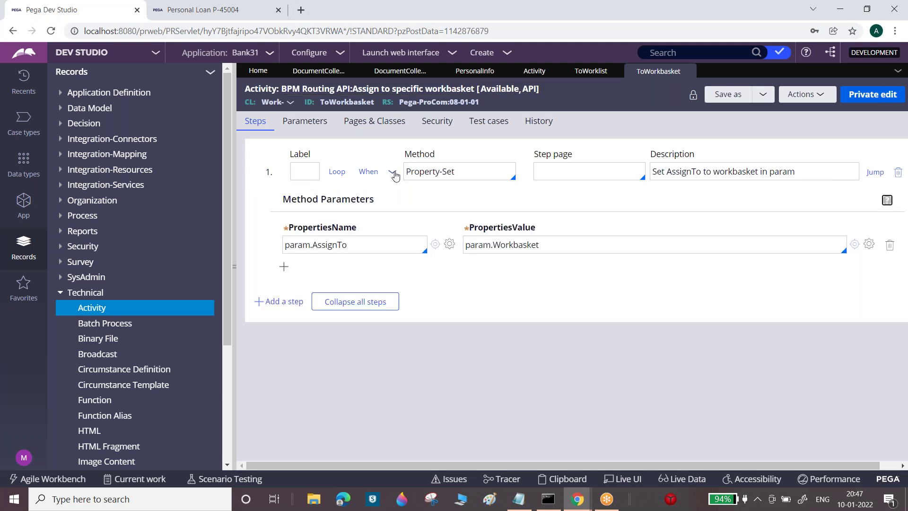
double_click(375, 239)
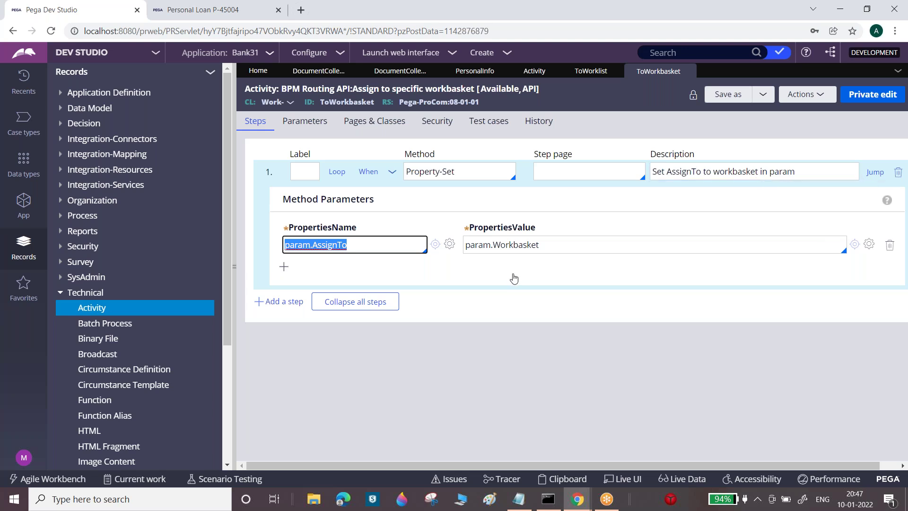
left_click(315, 70)
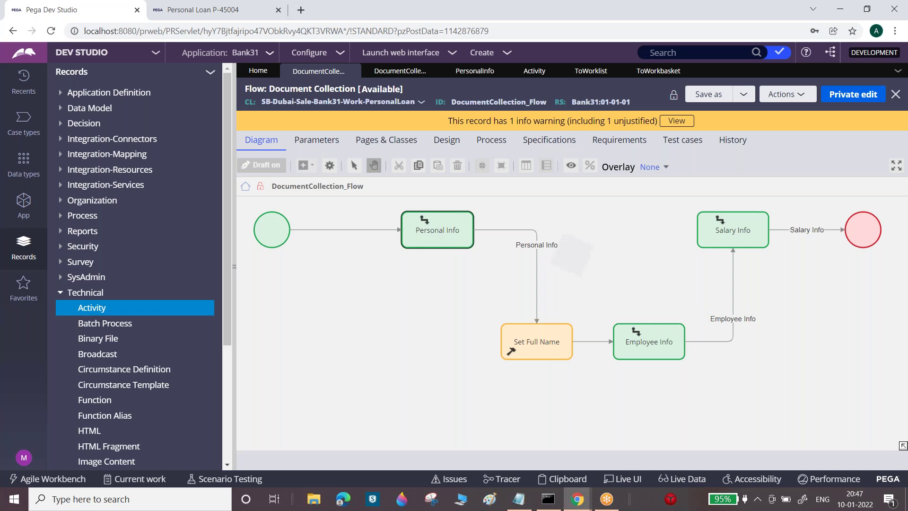
Review the Personal Info assignment's properties without changes and close the duplicate Document Collection tab
double_click(427, 230)
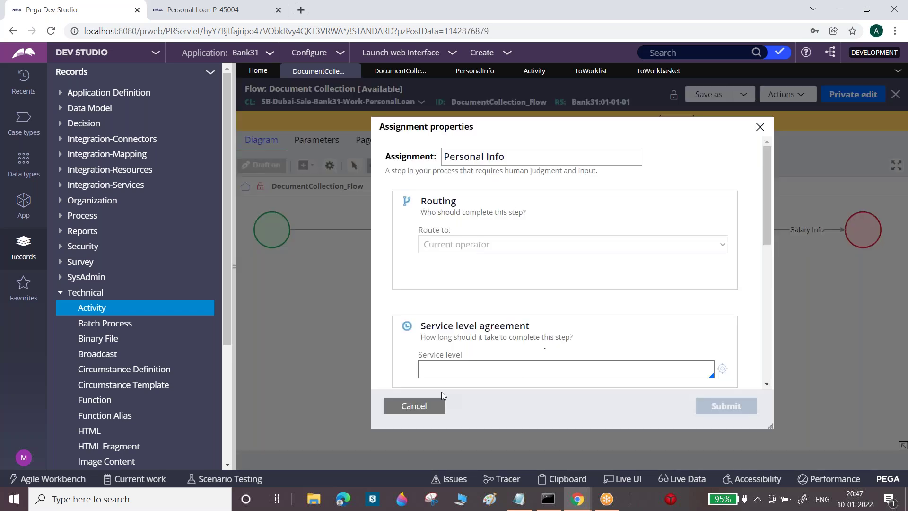
left_click(410, 406)
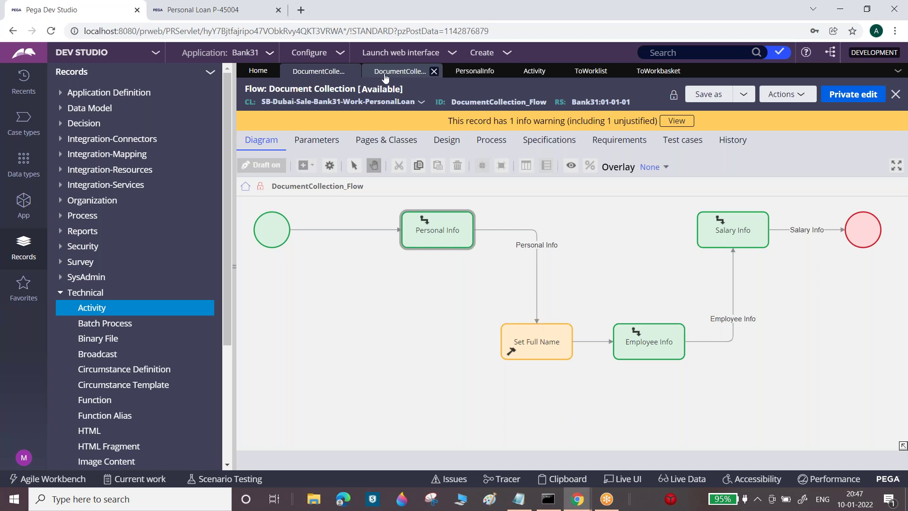
left_click(352, 71)
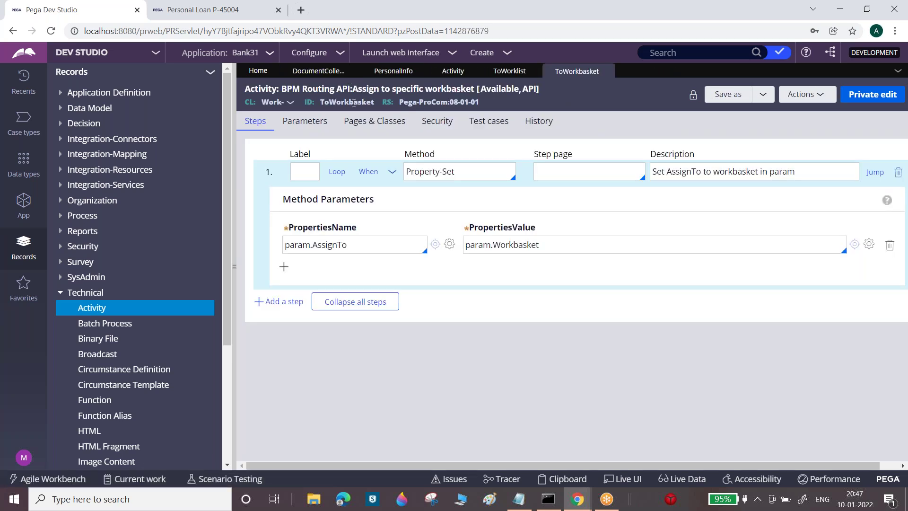
left_click(328, 73)
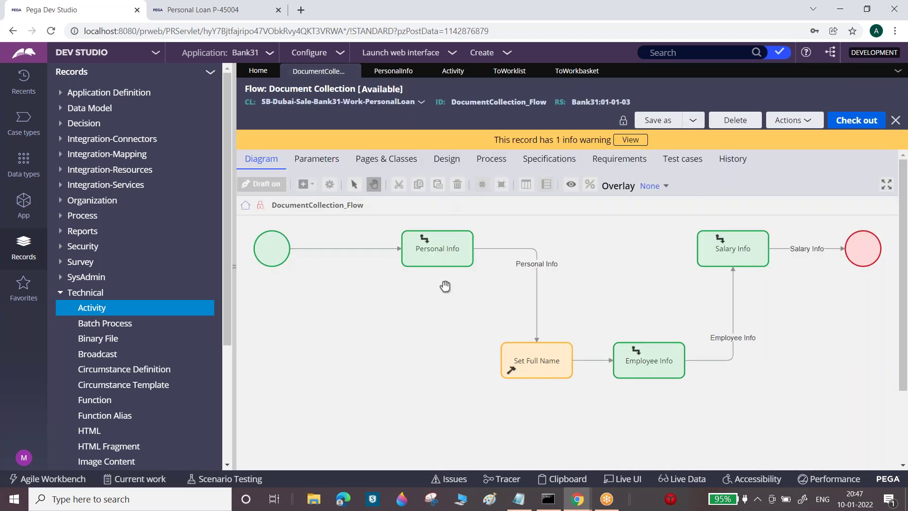
double_click(444, 259)
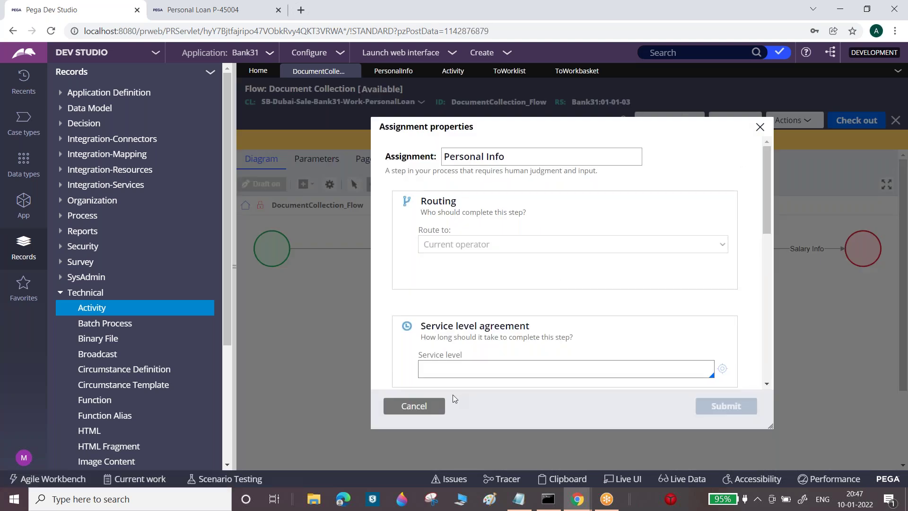
left_click(432, 405)
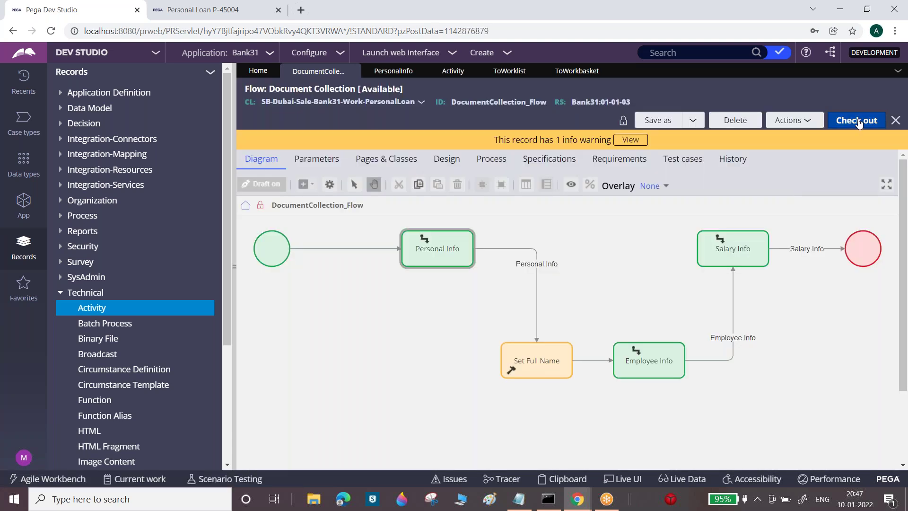
Check out the Document Collection flow and review Personal Info's routing, keeping Current operator
left_click(857, 120)
left_click(458, 230)
double_click(458, 230)
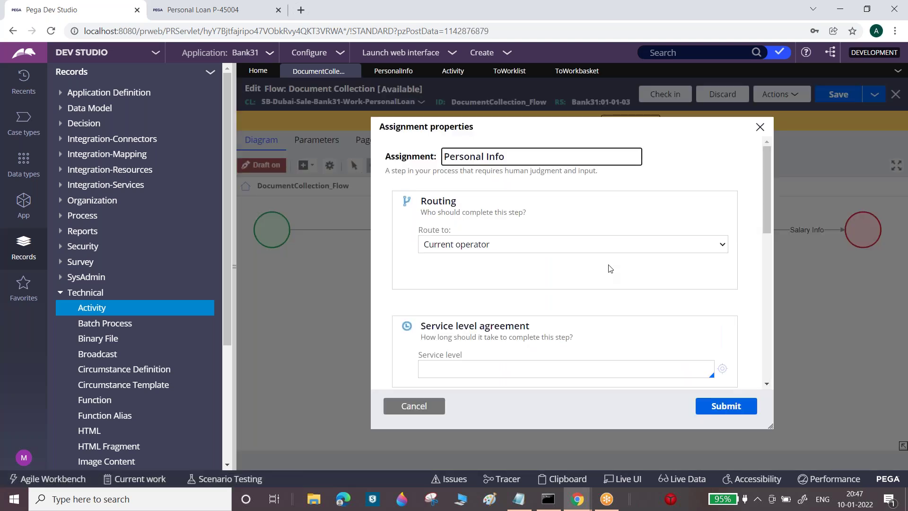
left_click(609, 245)
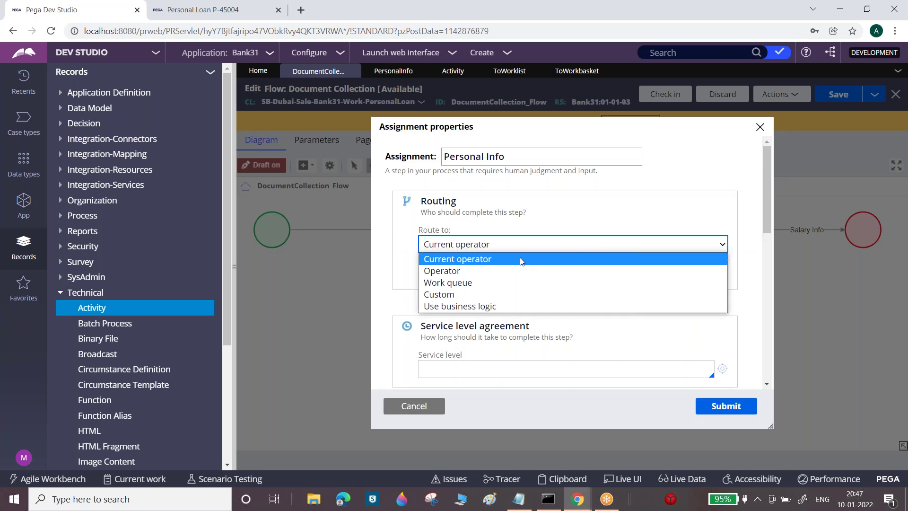
left_click(440, 406)
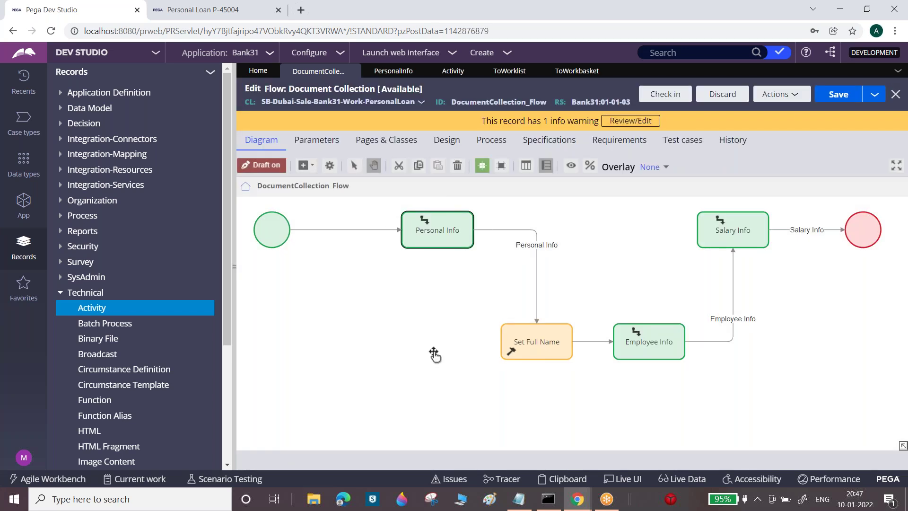
Close the ToWorkbasket, ToWorklist, Activity and PersonalInfo tabs
left_click(608, 71)
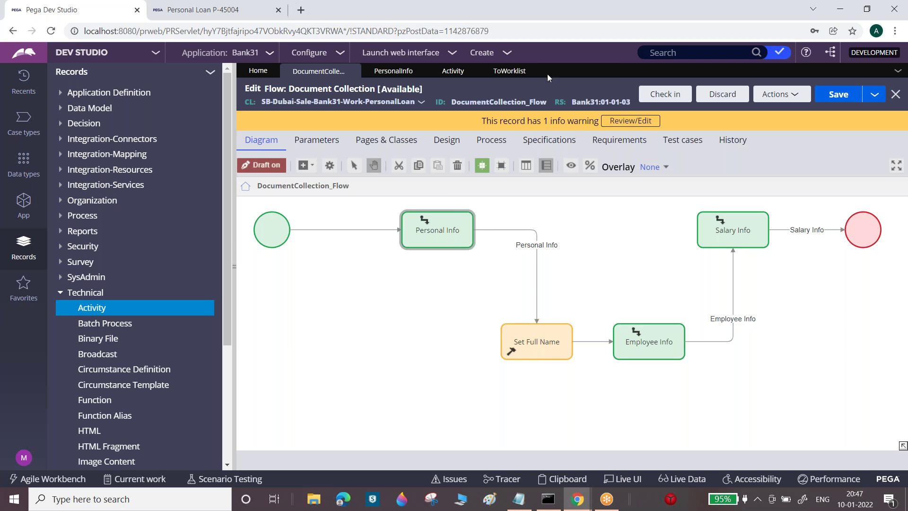
left_click(533, 71)
left_click(470, 71)
left_click(423, 71)
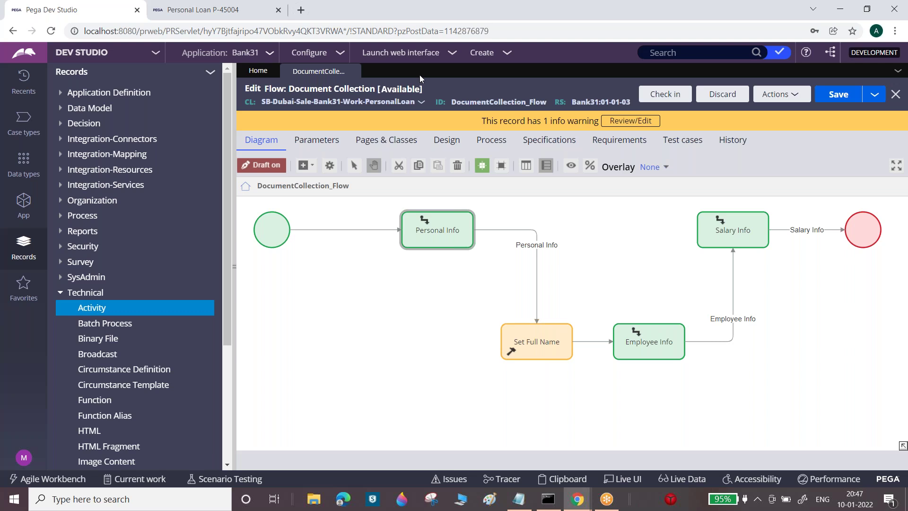
left_click(515, 500)
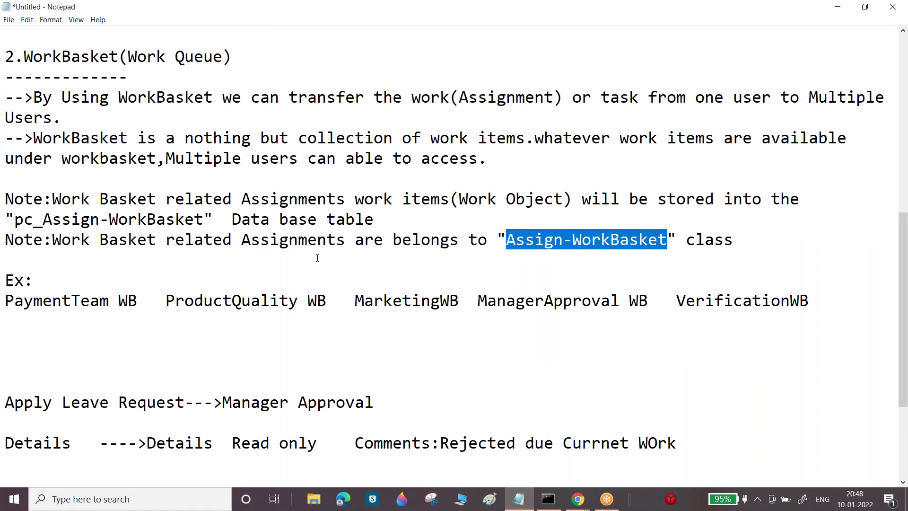
Delete the extra blank line below the WorkBasket examples in Notepad and minimize it
left_click(53, 363)
key("BackSpace")
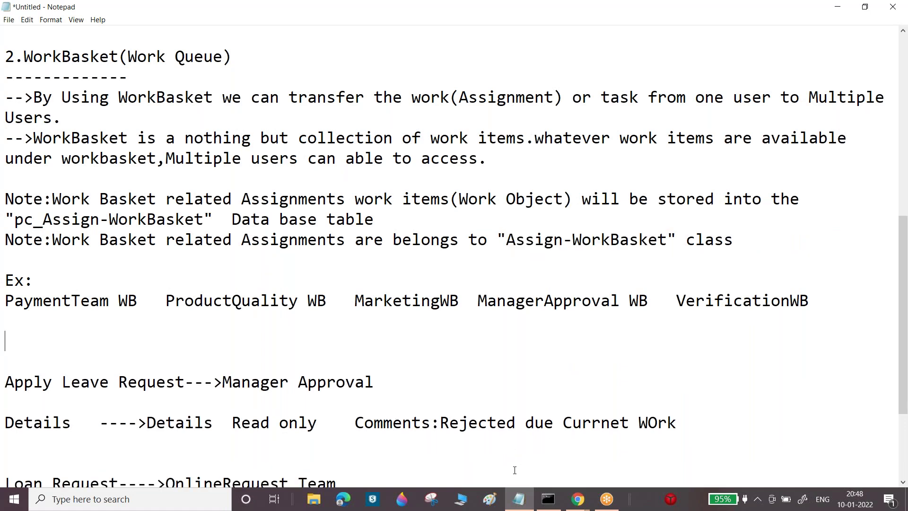
left_click(518, 502)
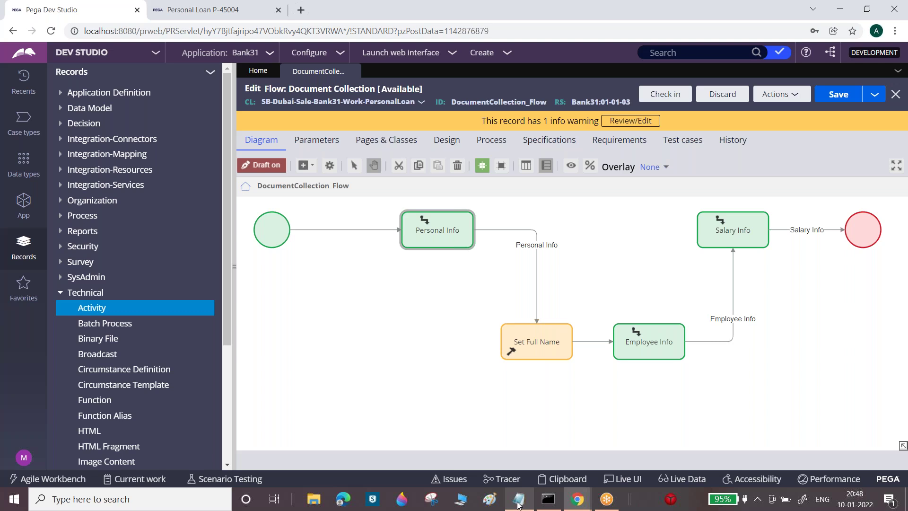
Open the current operator's record and view its Work settings, team default@Starling Bank
left_click(23, 459)
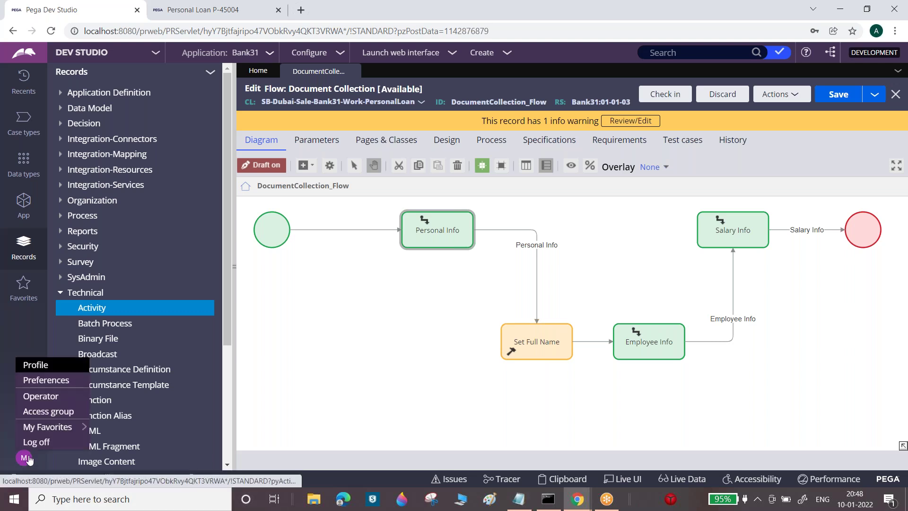
left_click(41, 396)
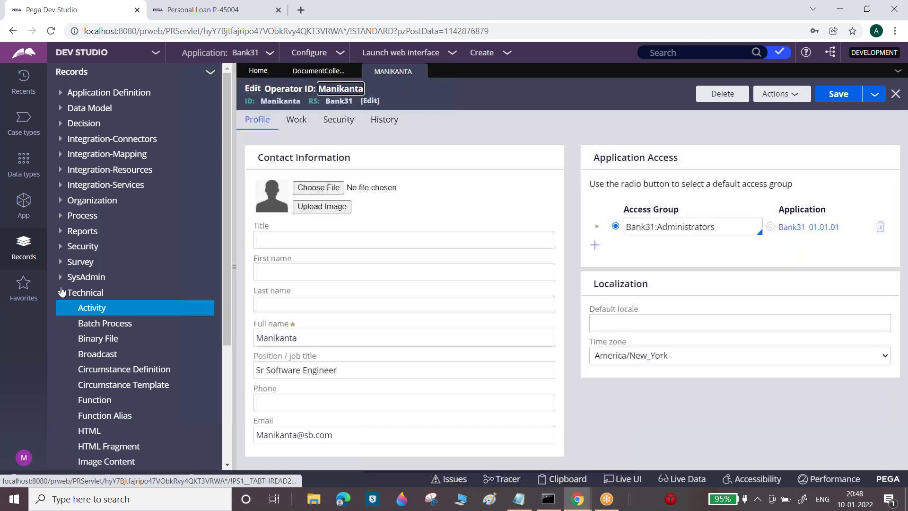
left_click(60, 294)
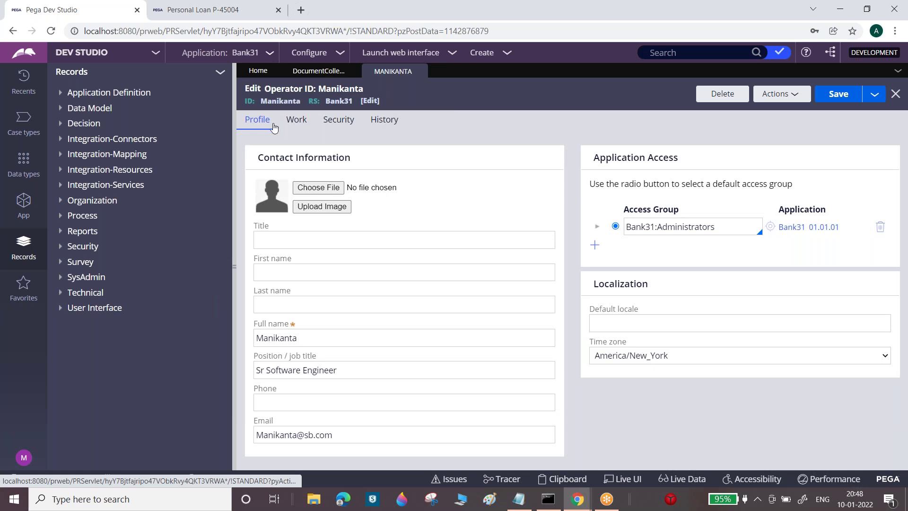
left_click(297, 121)
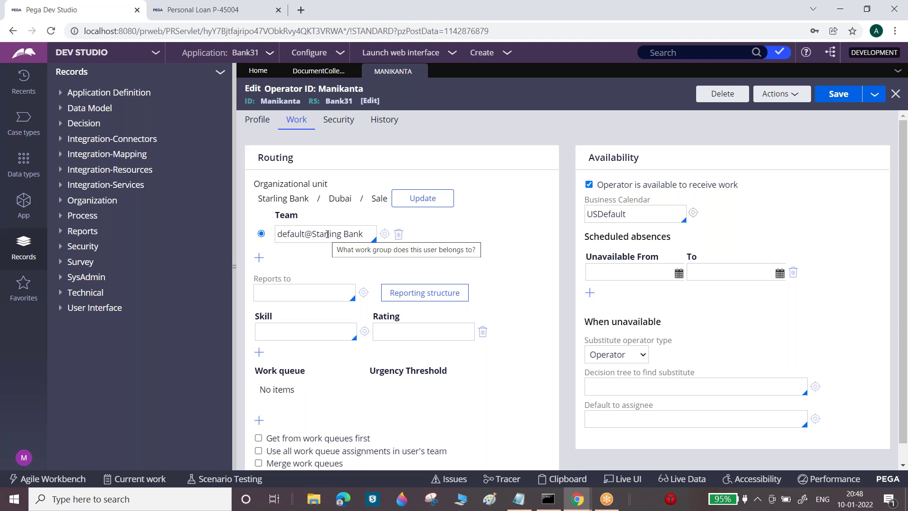
double_click(327, 234)
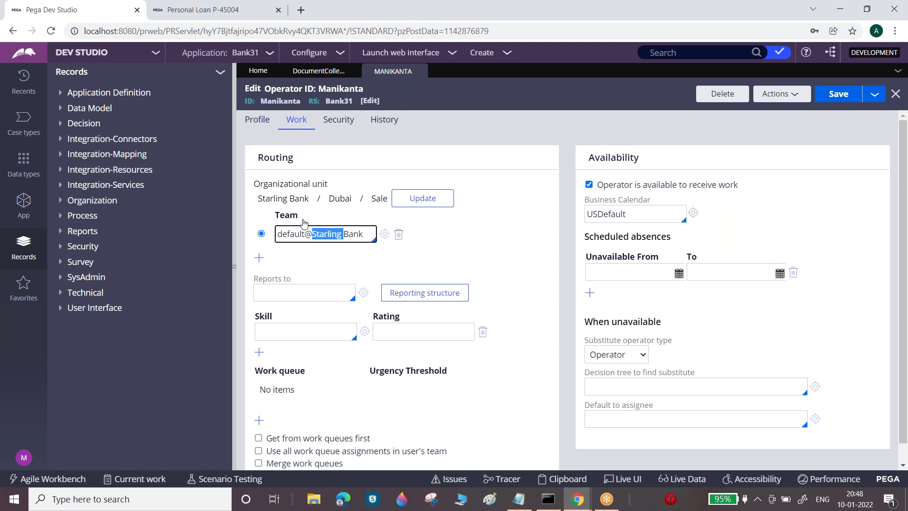
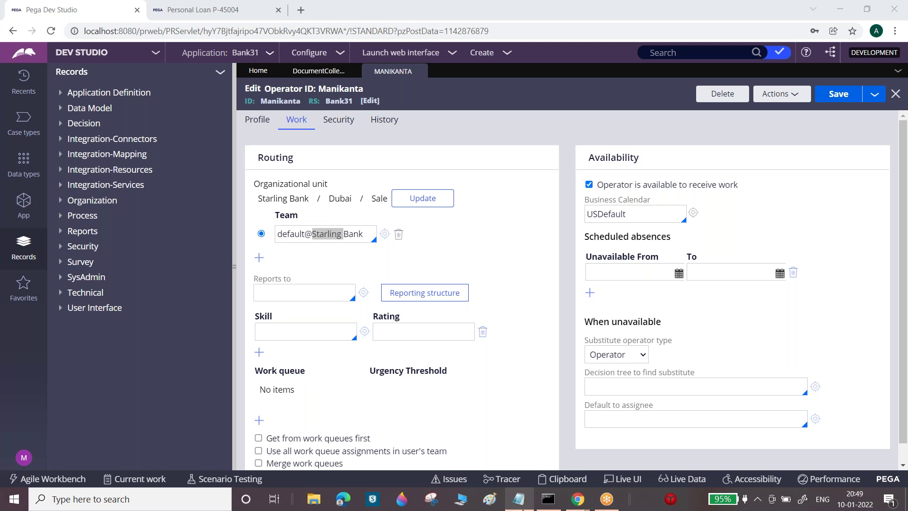
In Notepad, add the heading 'Work Group(Team)' with a dashed underline
left_click(518, 499)
type("Work")
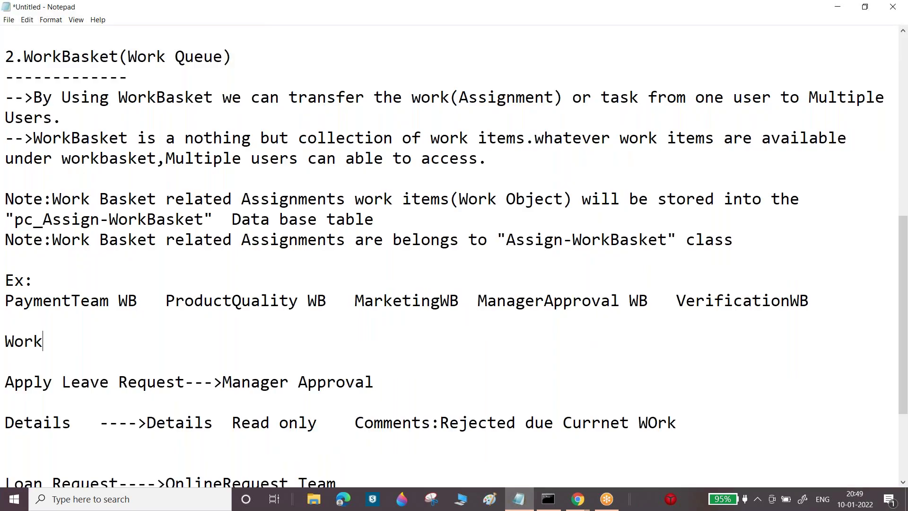
type(" Group")
key("Return")
type("----------")
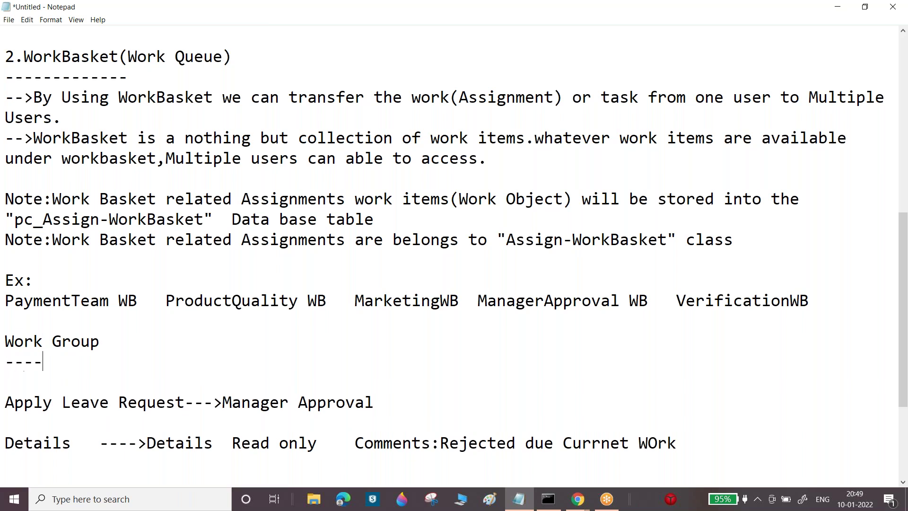
left_click(122, 341)
type("()")
left_click(113, 343)
type("Team")
left_click(113, 364)
Type the definition: Work Group is a group of users working under same Category or Depertment
key("Return")
type("-->WOrk O")
key("BackSpace")
type("gr")
key("BackSpace")
key("BackSpace")
type("Group is a n")
key("BackSpace")
type("nothing but Grpu")
key("BackSpace")
key("BackSpace")
type("op of")
key("BackSpace")
key("BackSpace")
key("BackSpace")
key("BackSpace")
type("up peo")
key("BackSpace")
key("BackSpace")
key("BackSpace")
type("Users w")
key("BackSpace")
type("working under same")
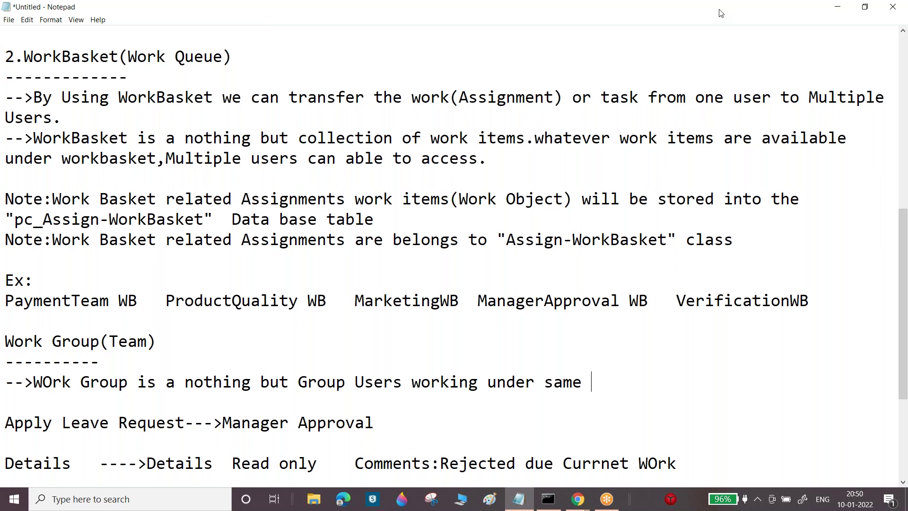
key("alt+Tab")
type("Category or De")
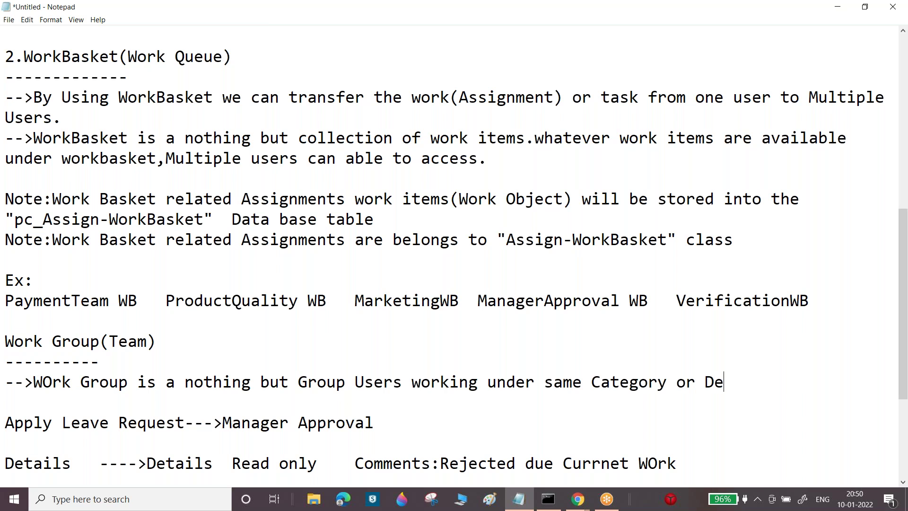
type("pertment.")
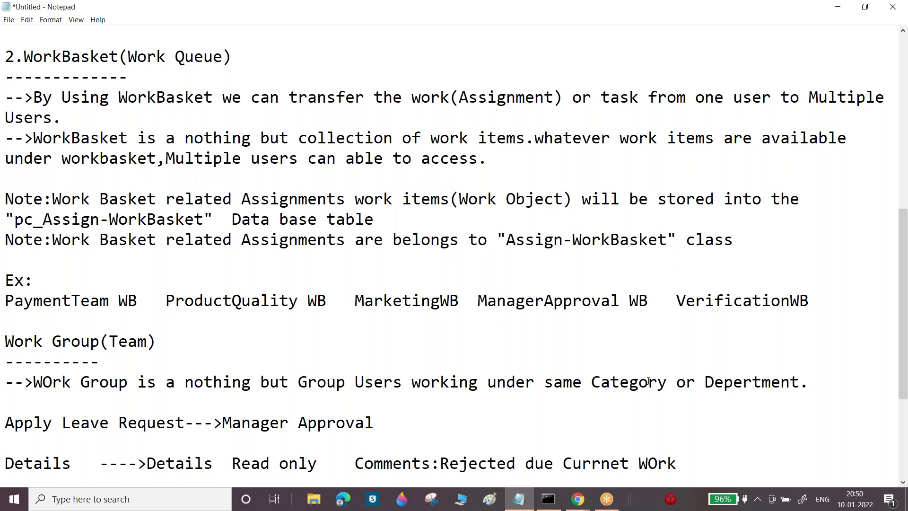
Replace 'Category' with 'WOrk' in the definition, then select PaymentTeam WB in the examples
left_click_drag(669, 379, 586, 381)
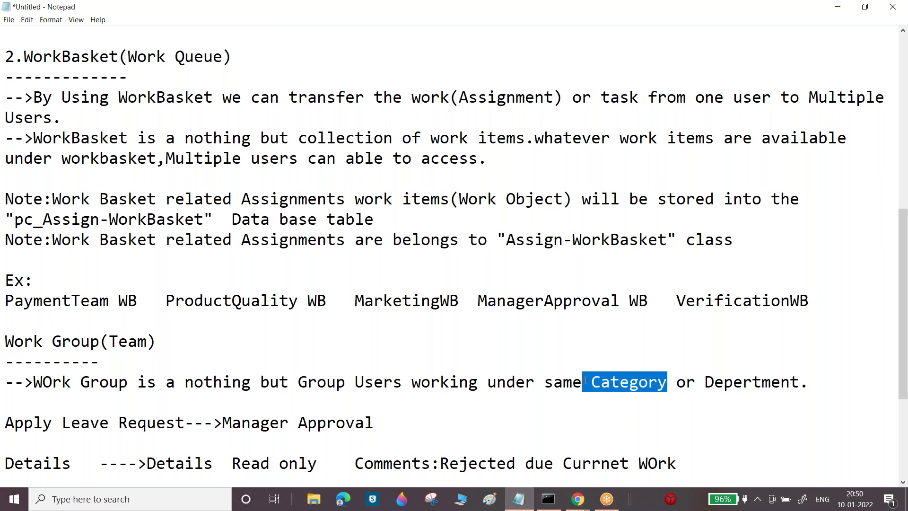
key("BackSpace")
type("WOrk")
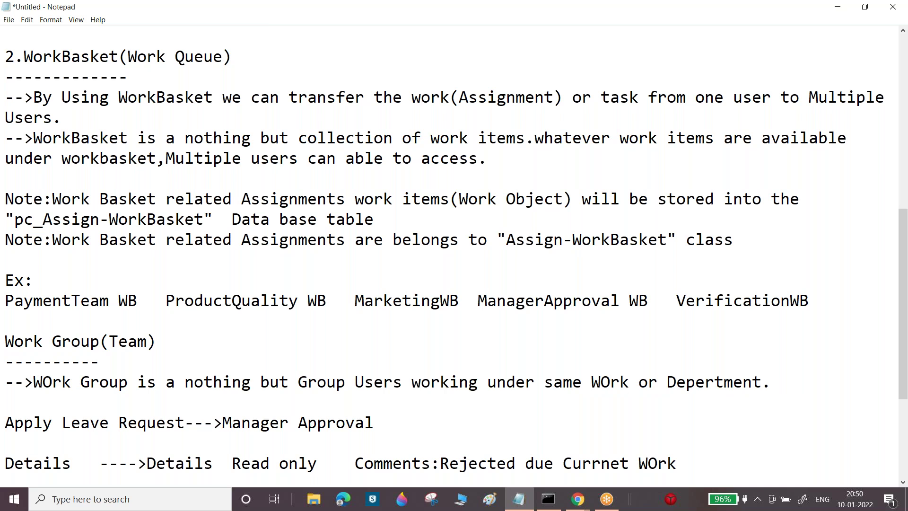
left_click_drag(905, 310, 905, 389)
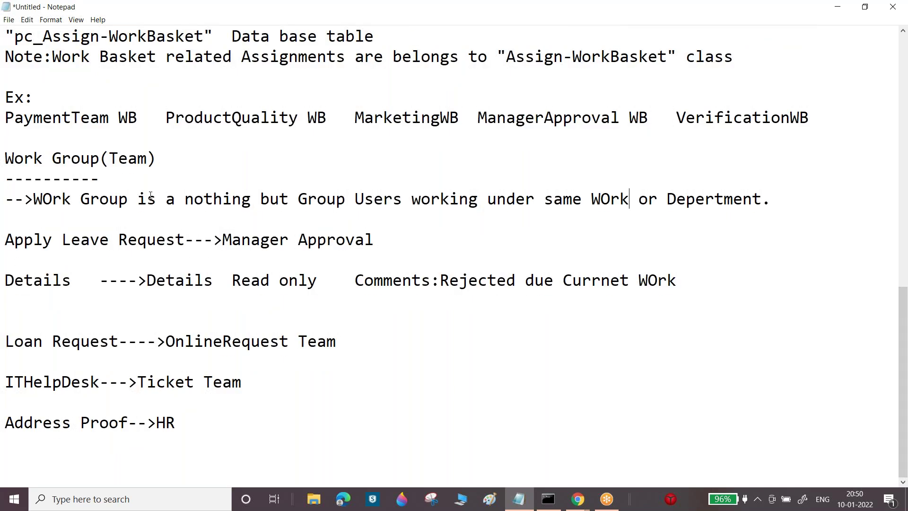
left_click_drag(4, 117, 137, 115)
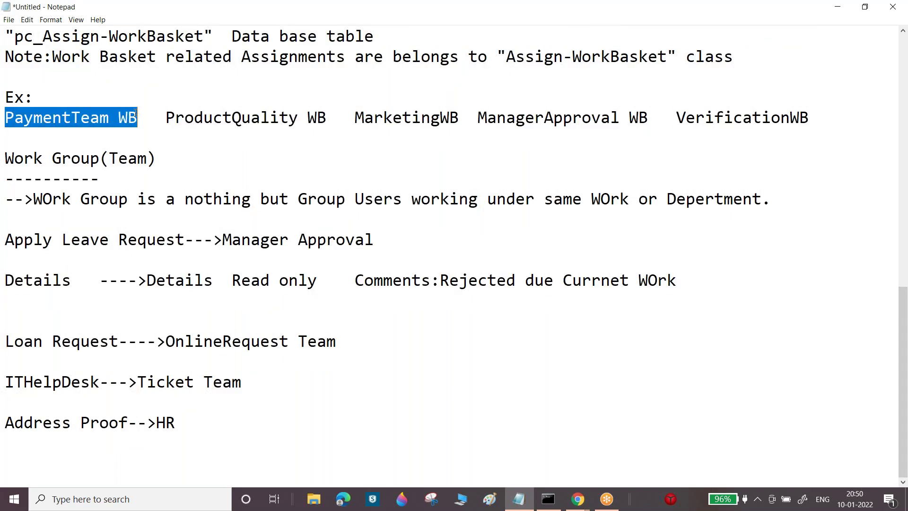
left_click(176, 117)
left_click_drag(175, 118, 251, 118)
left_click_drag(365, 118, 431, 118)
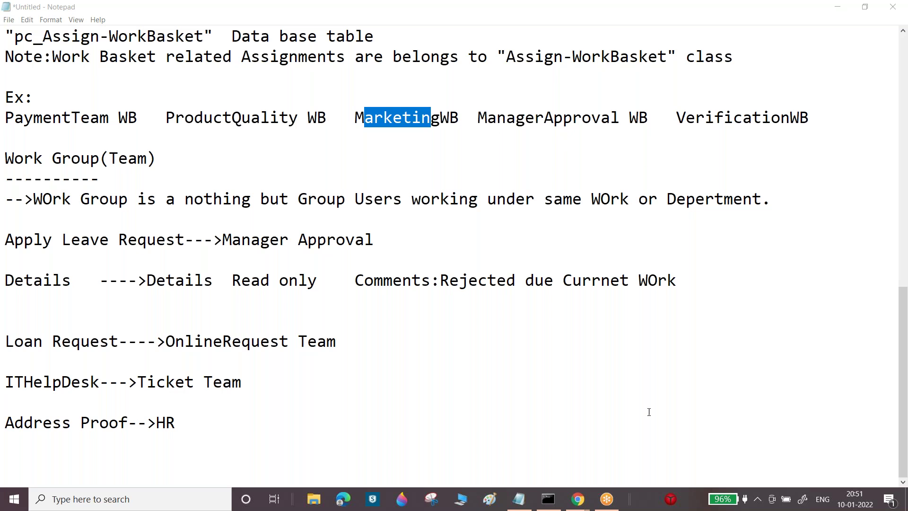
left_click(519, 499)
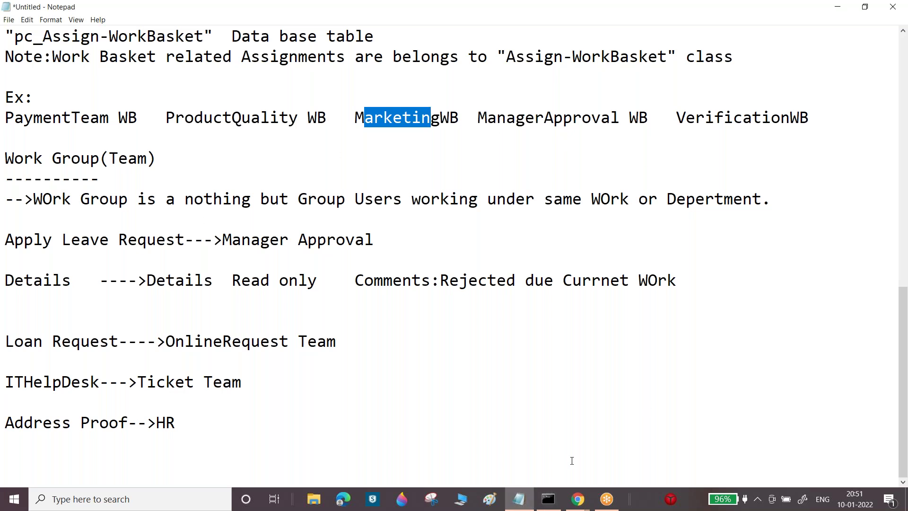
left_click(577, 498)
From the operator's Team field, open the default@Starling Bank work group, then its default work queue
left_click(511, 413)
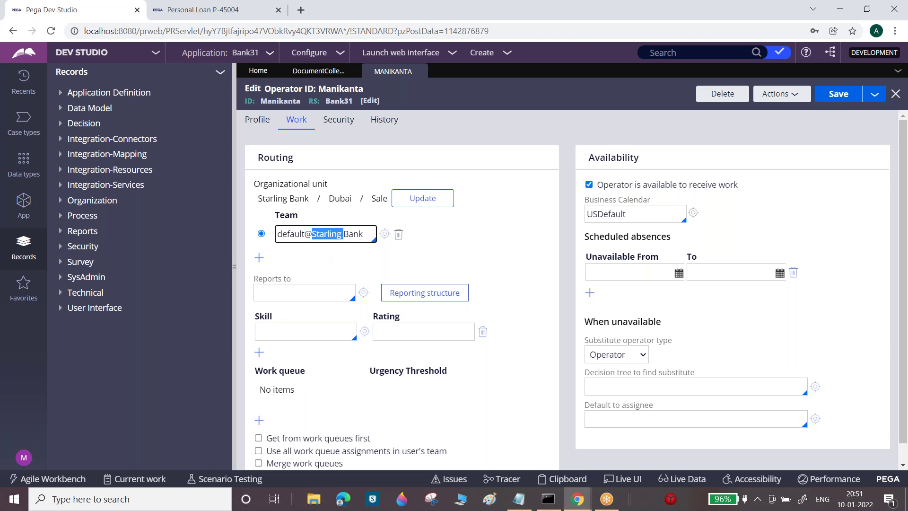
triple_click(338, 235)
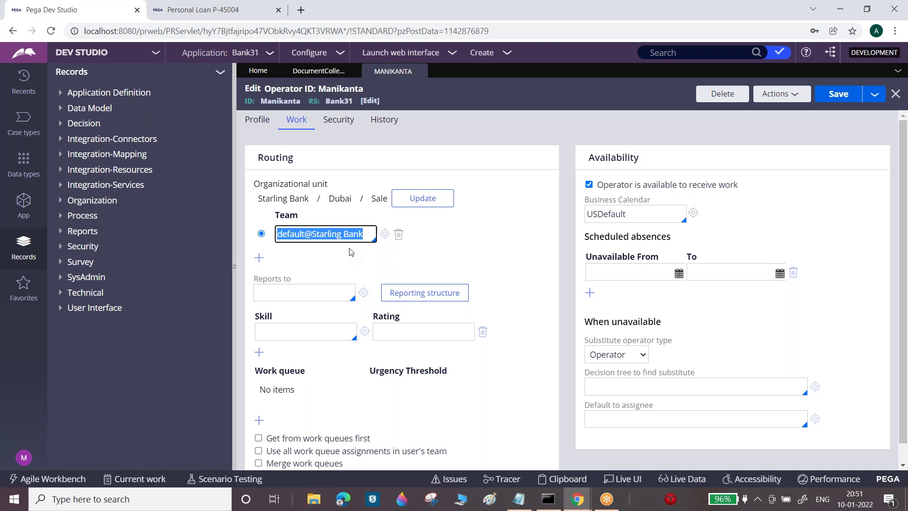
left_click(384, 235)
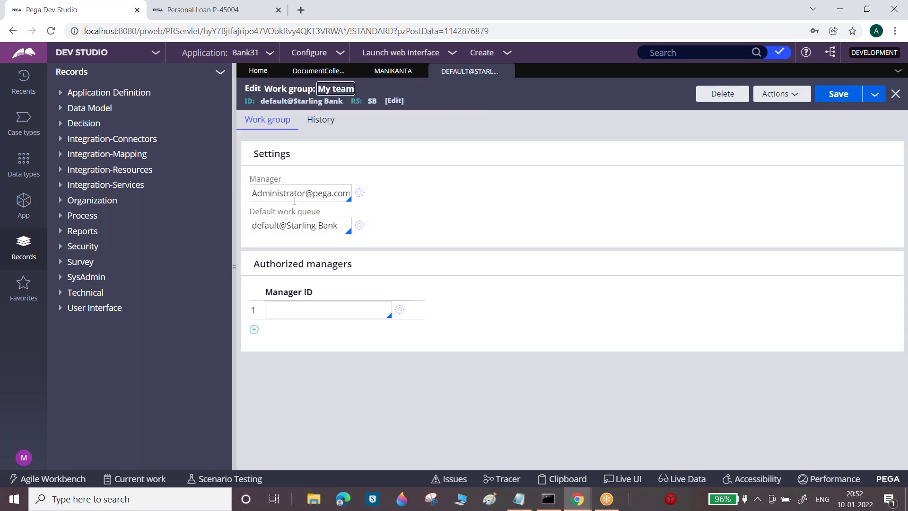
triple_click(290, 223)
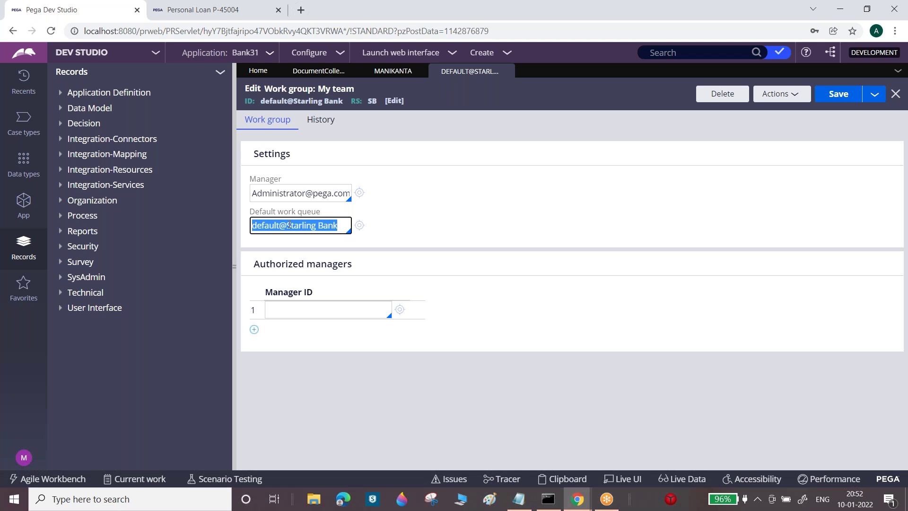
triple_click(290, 225)
left_click(360, 225)
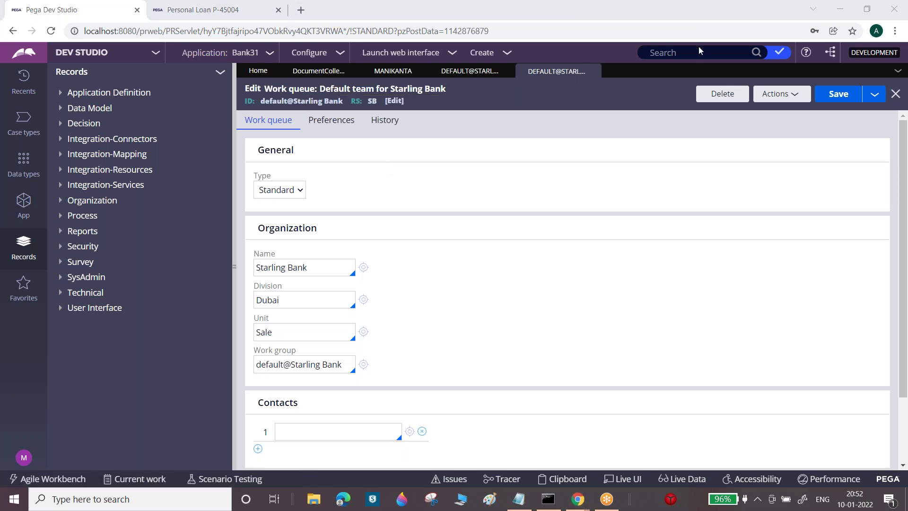
key("Tab")
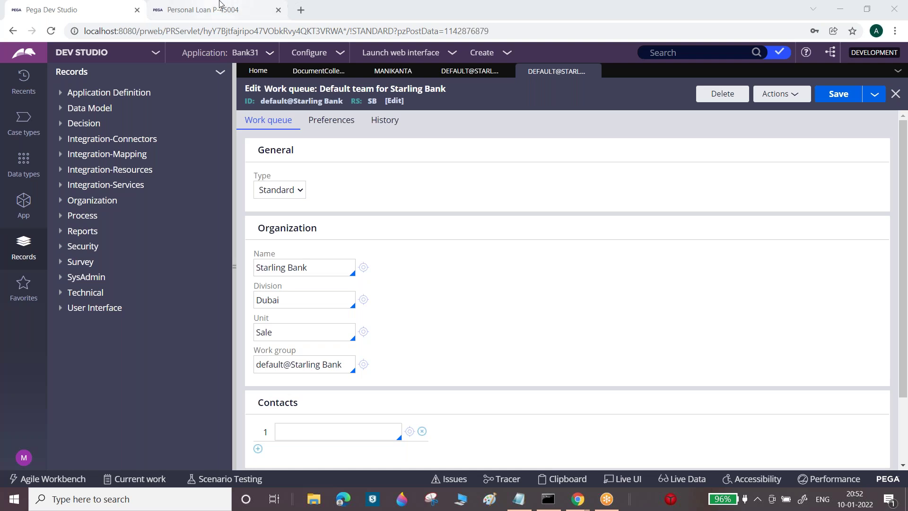
left_click(220, 6)
left_click(101, 6)
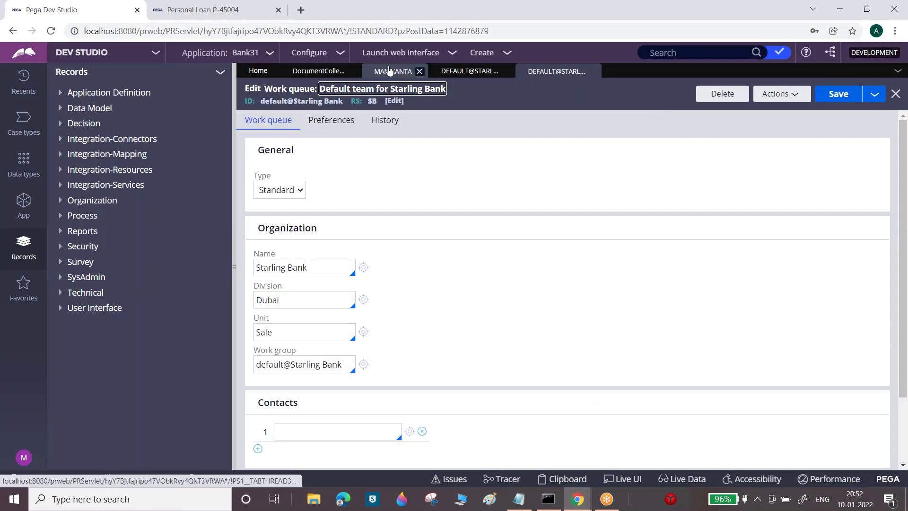
left_click(331, 71)
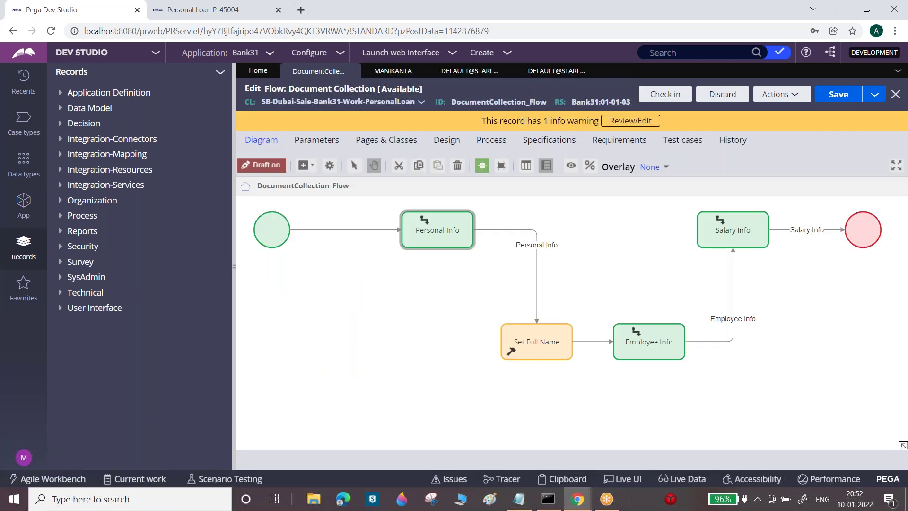
left_click(745, 93)
left_click(717, 318)
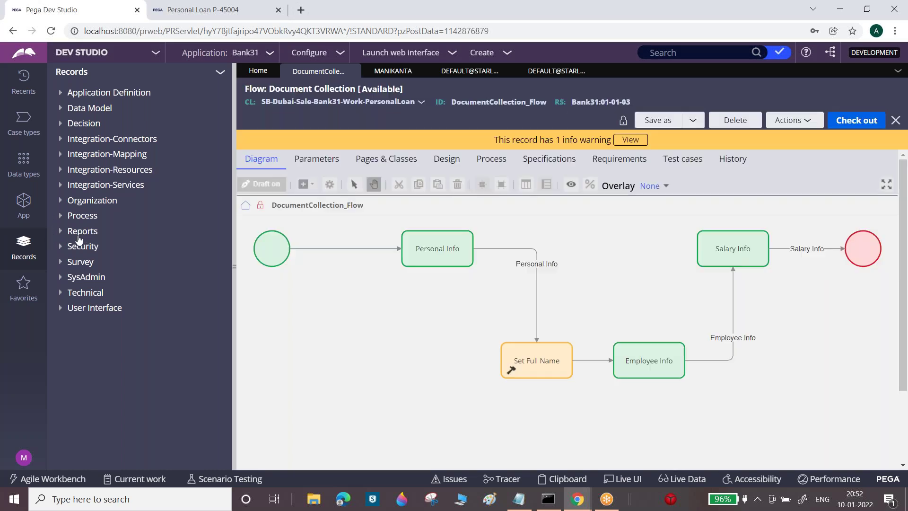
left_click(556, 72)
left_click(874, 97)
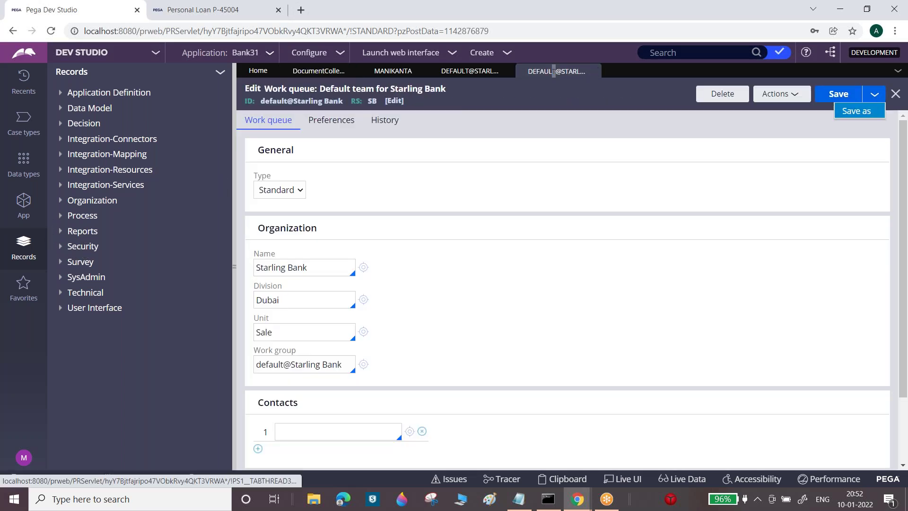
Save the work queue as VerificationWB, described 'Verification Approval WB', and create it
left_click(859, 117)
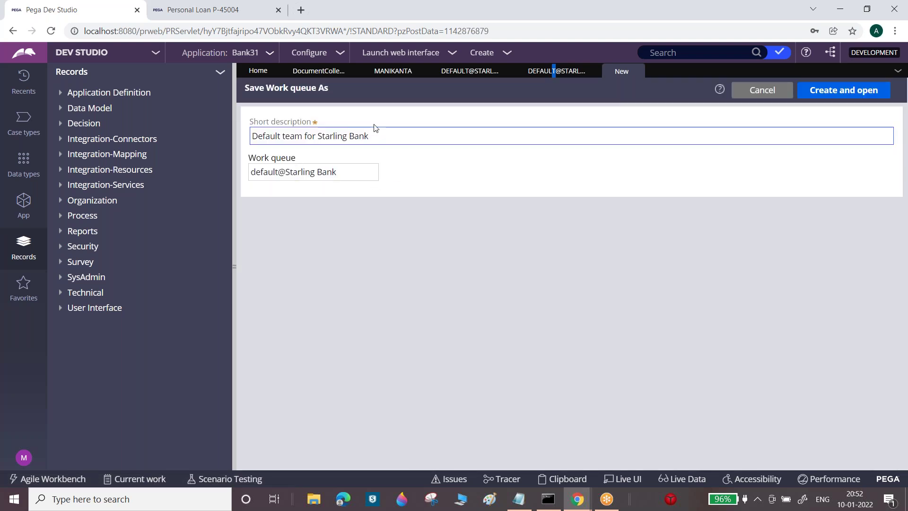
left_click(377, 136)
key("ctrl+a")
type("V")
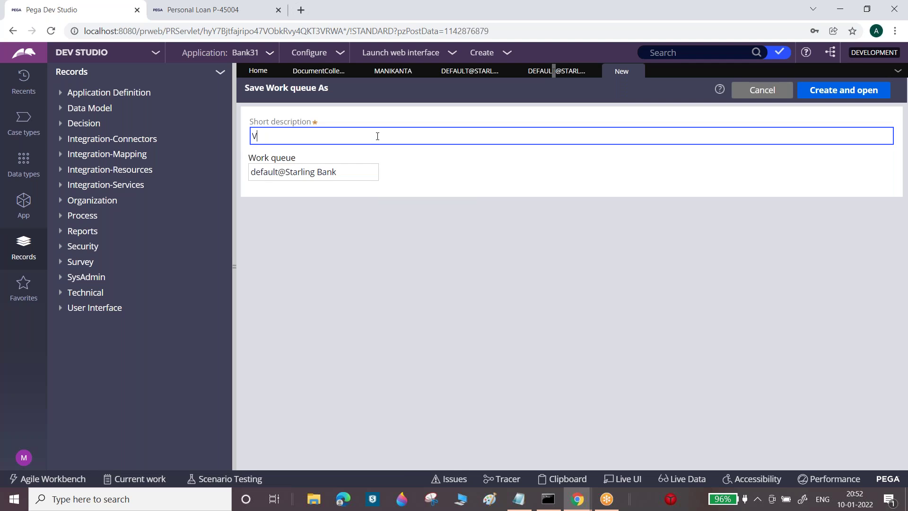
type("erificationWB")
double_click(341, 133)
key("ctrl+c")
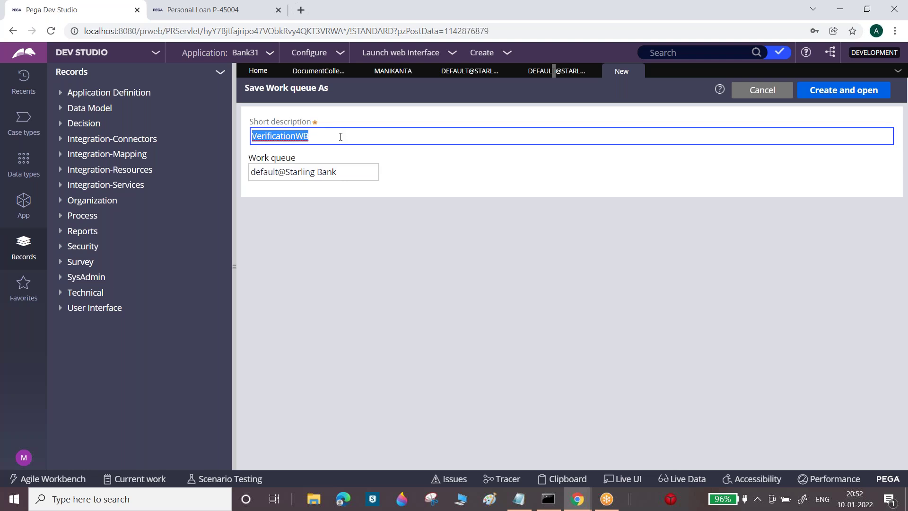
triple_click(347, 173)
key("ctrl+v")
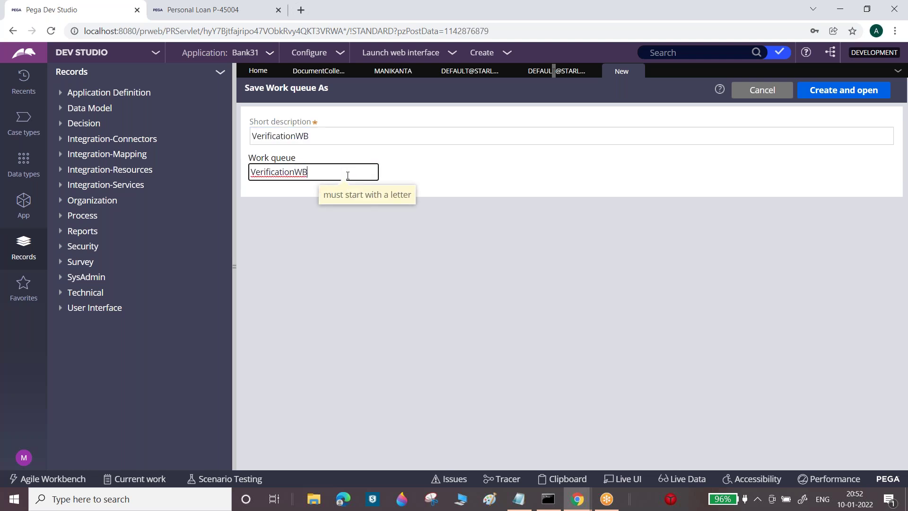
left_click(316, 138)
double_click(316, 137)
left_click(316, 138)
key("BackSpace")
key("BackSpace")
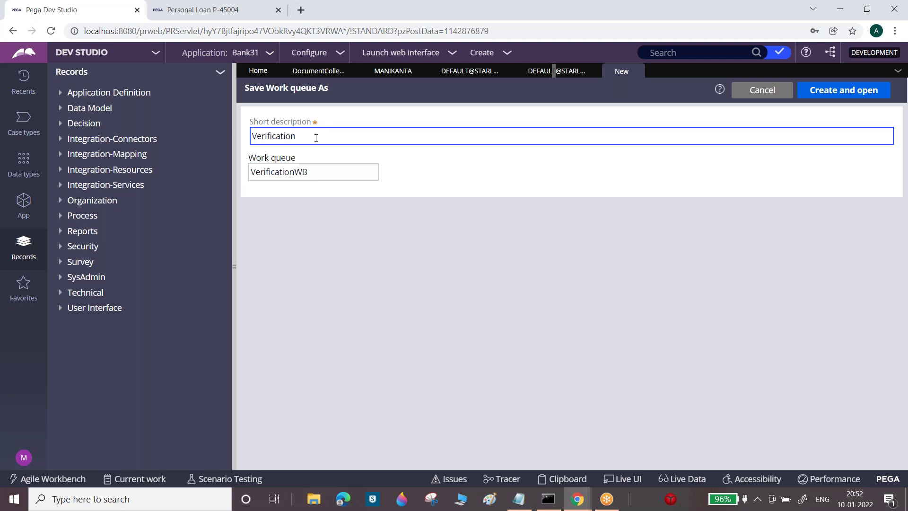
type("Approval WB")
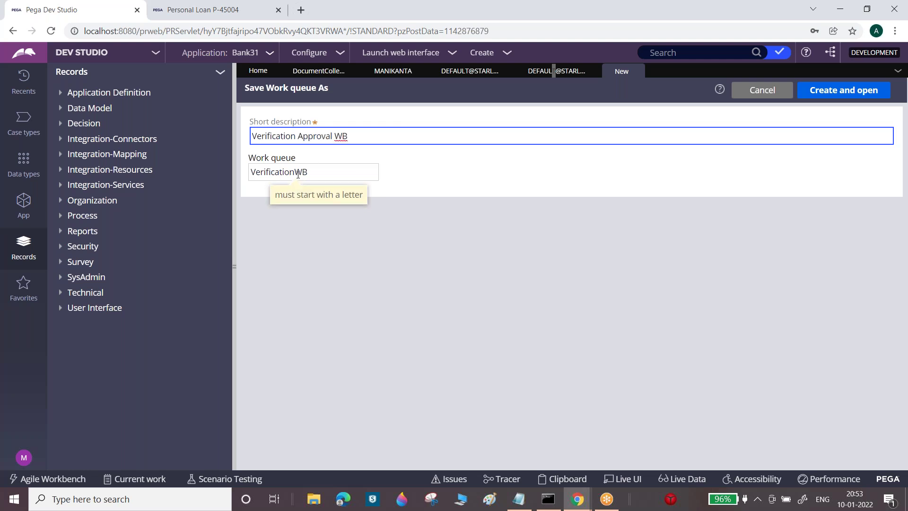
left_click(884, 91)
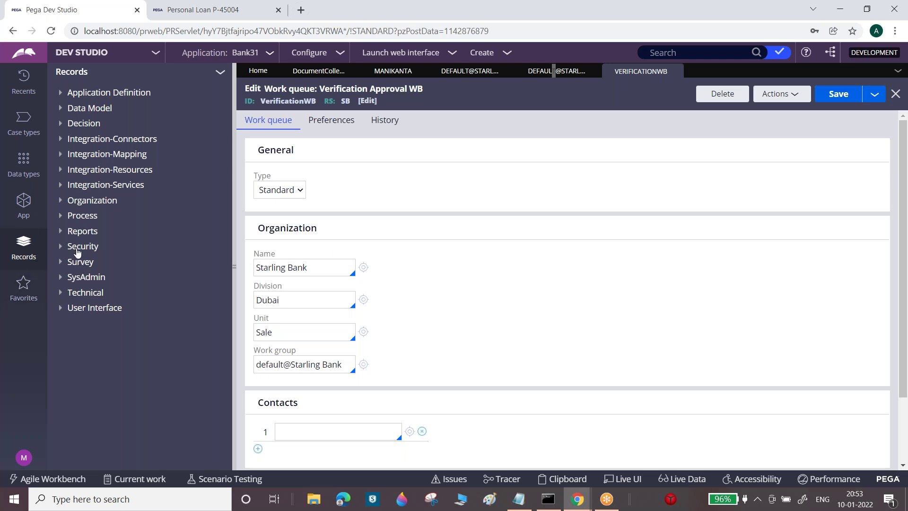
Create a new work queue 'Manager Approval WB' with ID ManagerApprovalWB
left_click(90, 202)
right_click(90, 204)
mouse_move(90, 215)
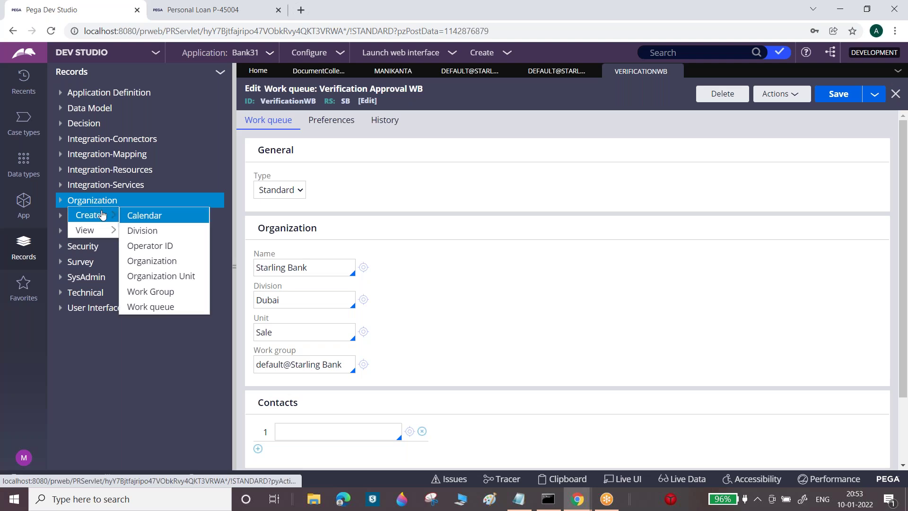
left_click(154, 308)
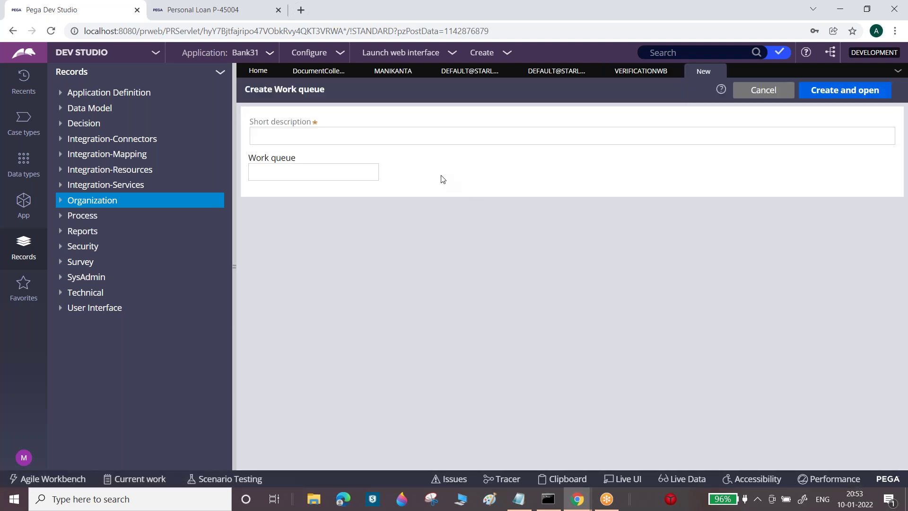
type("Mana")
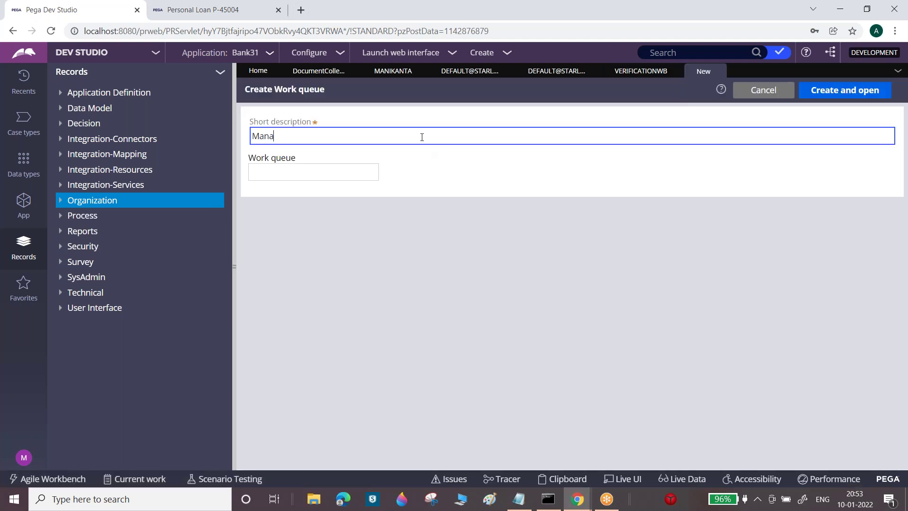
type("ger Approval WB")
key("Tab")
type("ManagerApprovalWB")
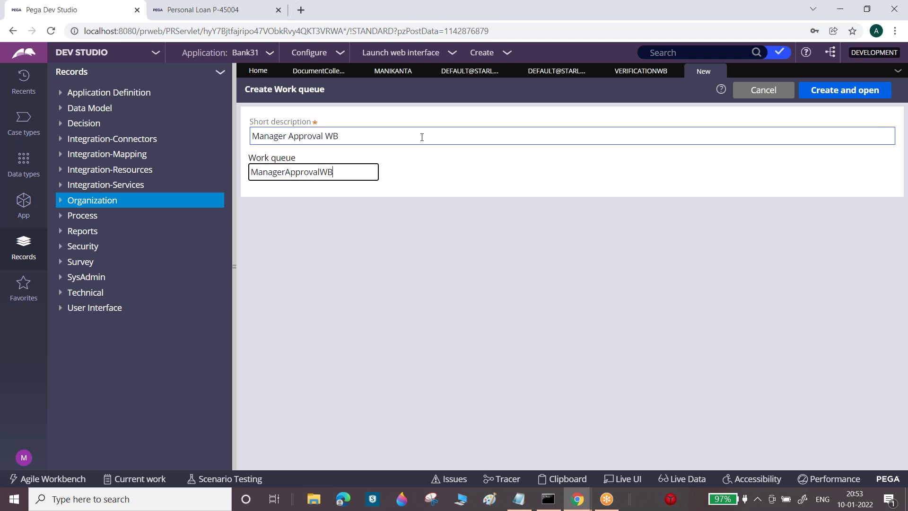
left_click(862, 90)
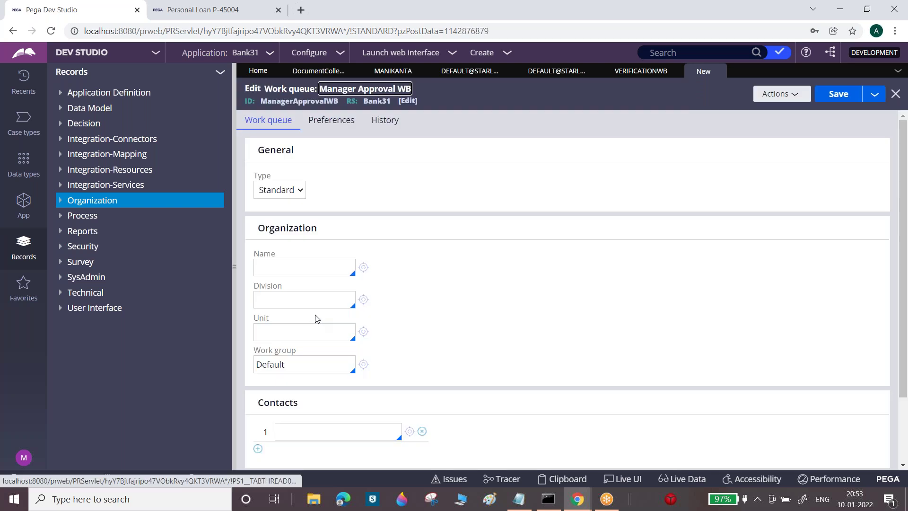
Set its organization to Starling Bank, division Dubai and unit Sale, copied from VerificationWB
left_click(318, 268)
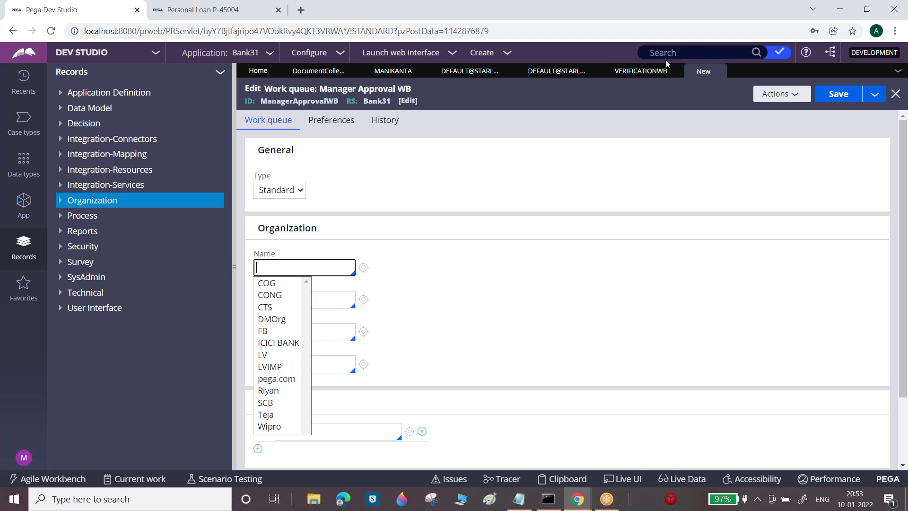
left_click(644, 71)
triple_click(316, 267)
key("ctrl+c")
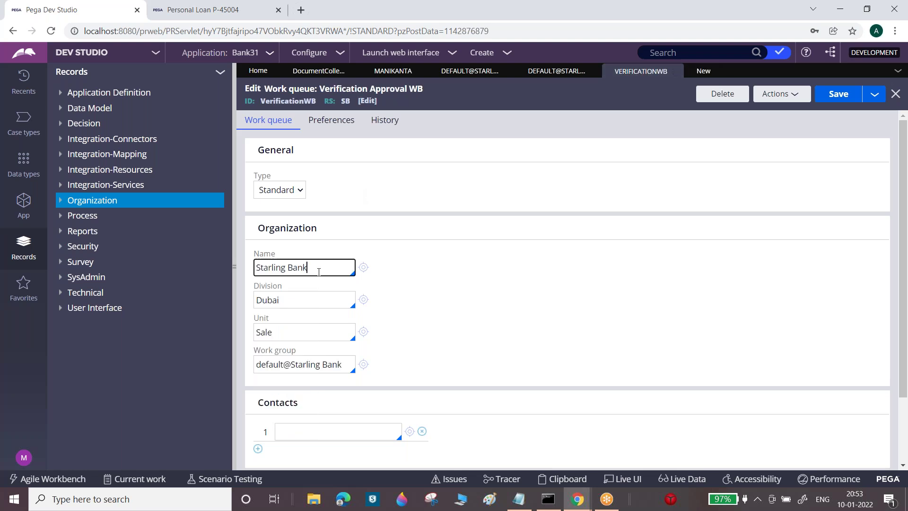
left_click(704, 71)
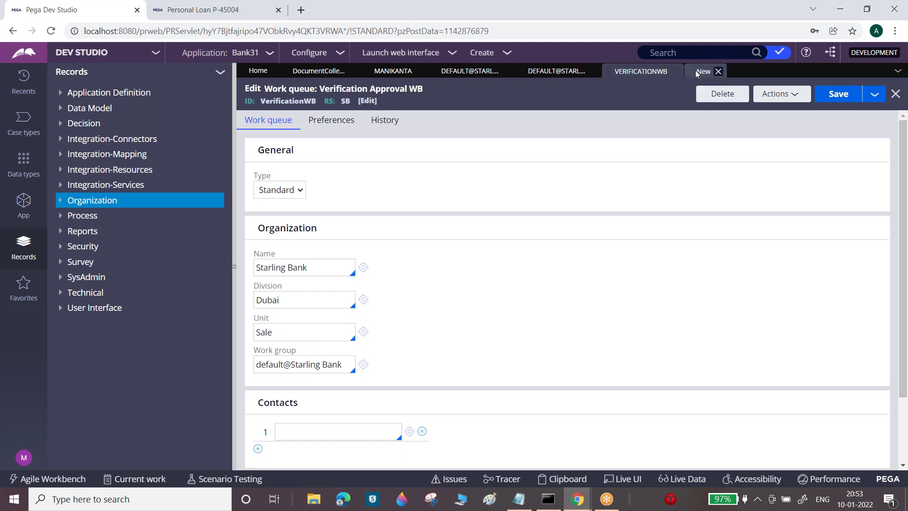
left_click(325, 271)
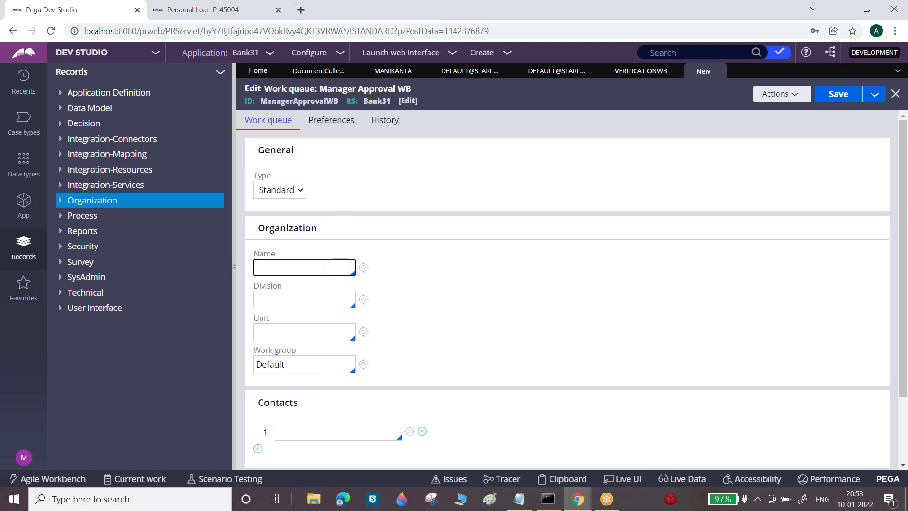
key("ctrl+v")
left_click(306, 294)
left_click(273, 316)
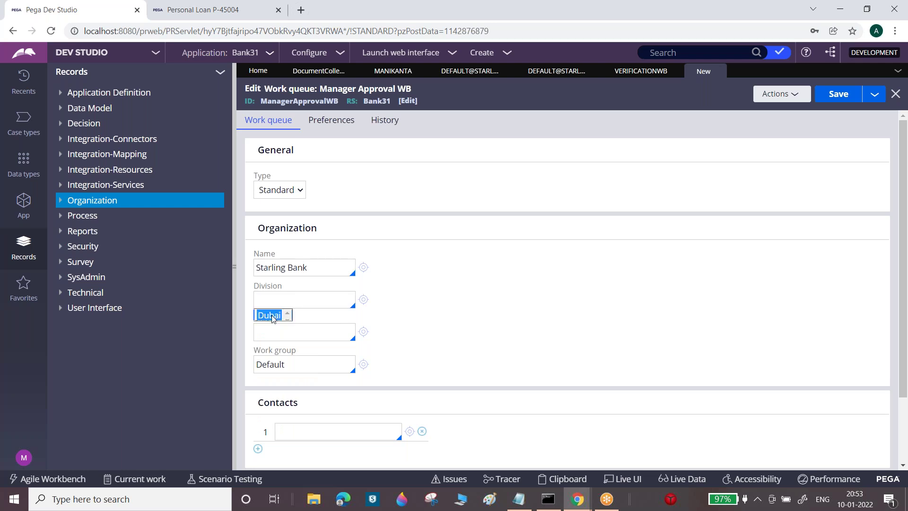
left_click(273, 331)
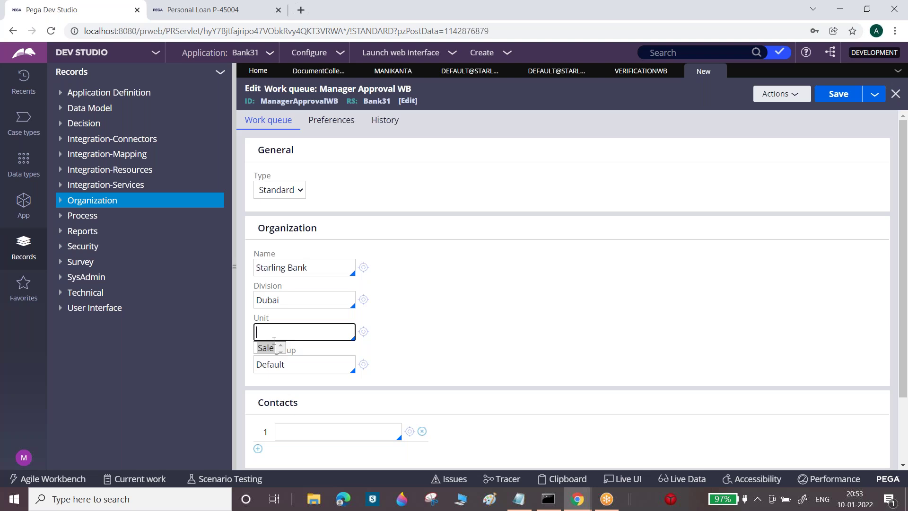
left_click(273, 348)
Set the work group to default@Starling Bank and save the Manager Approval WB queue
left_click(297, 364)
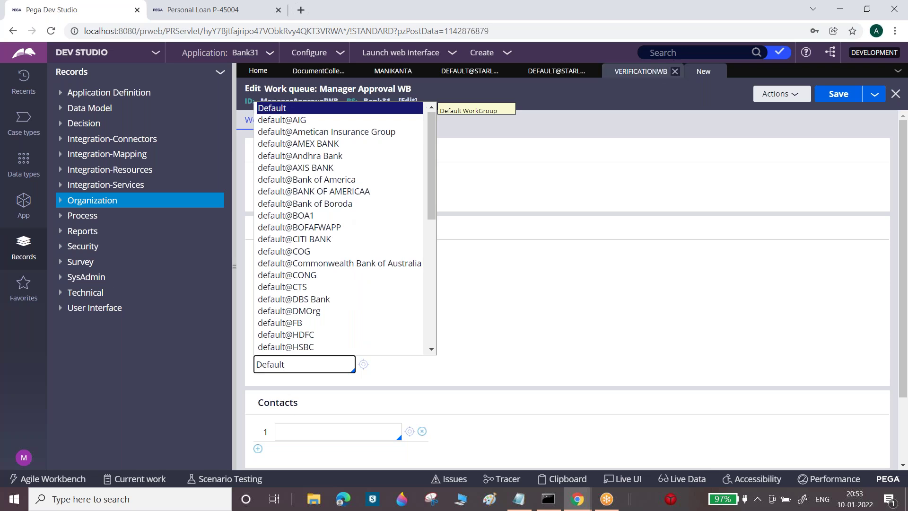
left_click(643, 71)
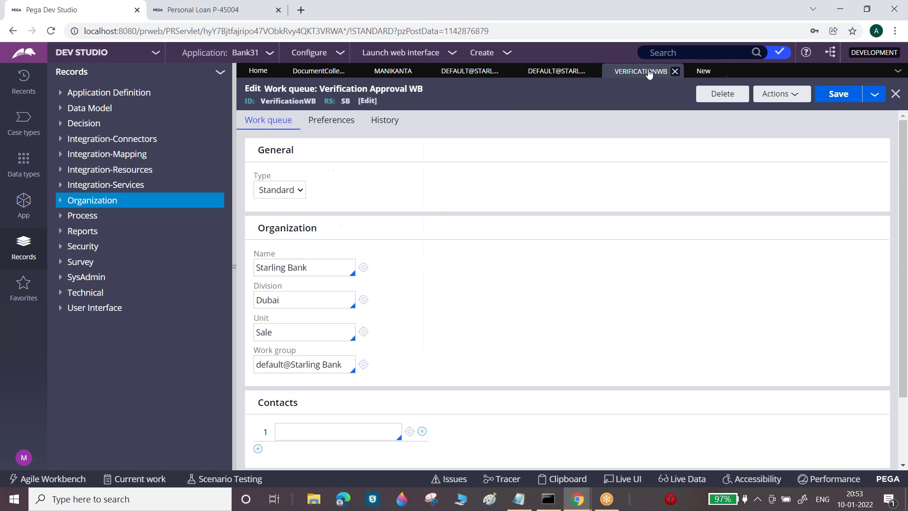
triple_click(315, 365)
key("ctrl+c")
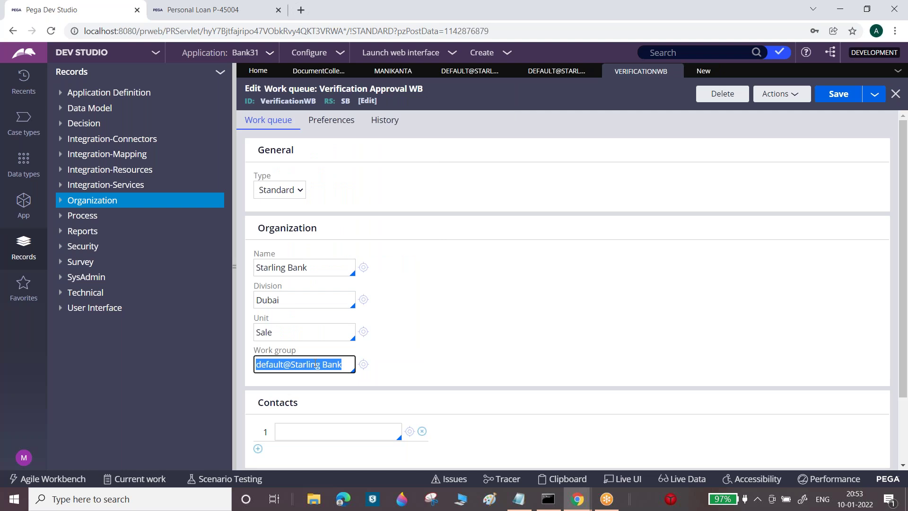
left_click(703, 71)
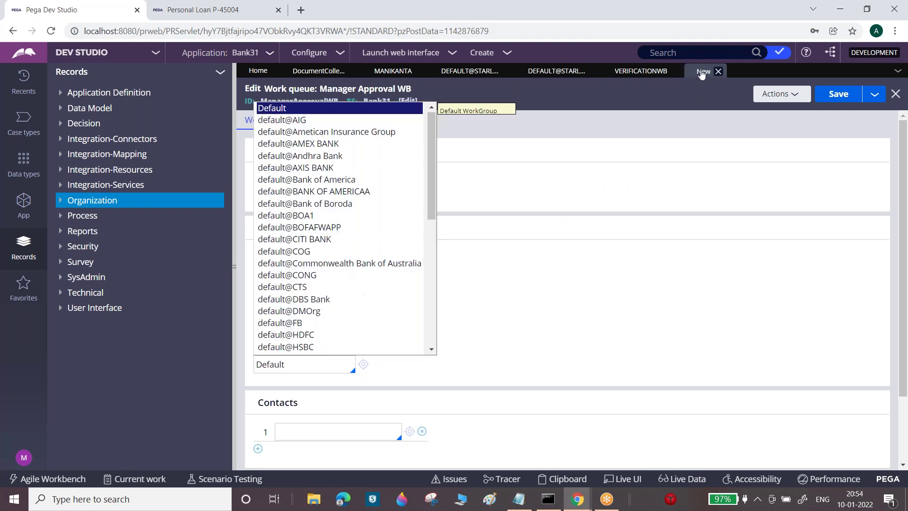
triple_click(318, 367)
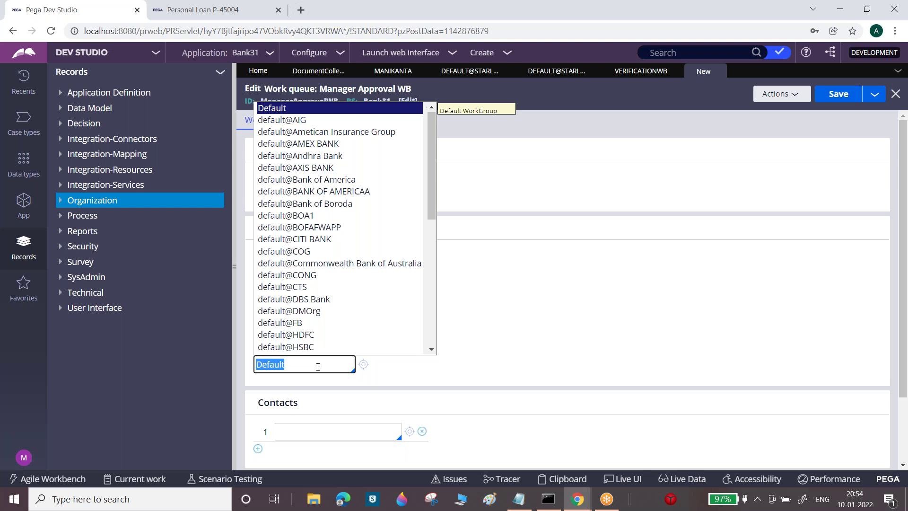
key("ctrl+v")
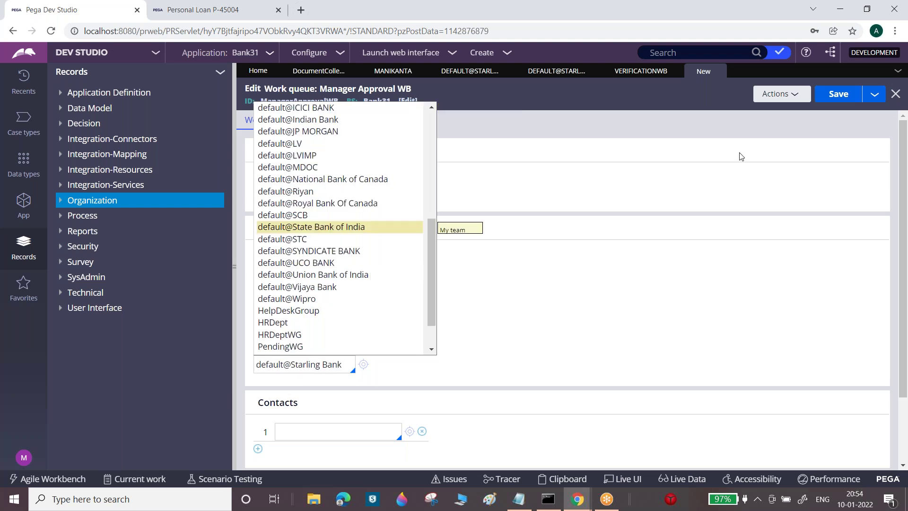
left_click(741, 157)
left_click(837, 93)
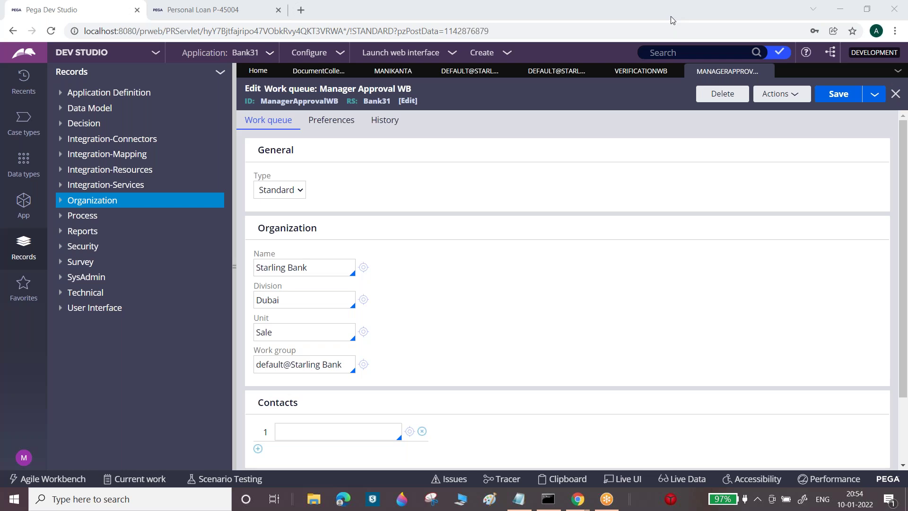
Recheck the work group value, then inspect the operator's Work routing team value
left_click(304, 365)
triple_click(304, 365)
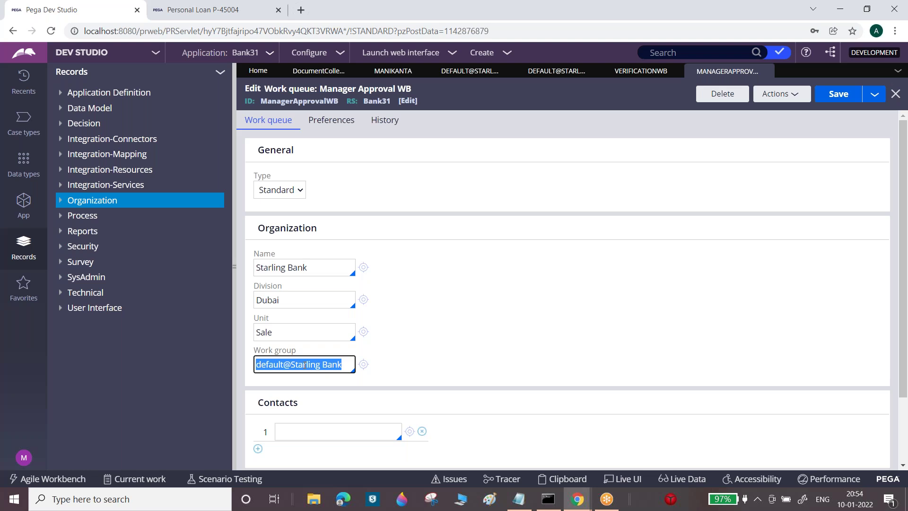
double_click(304, 365)
left_click(303, 365)
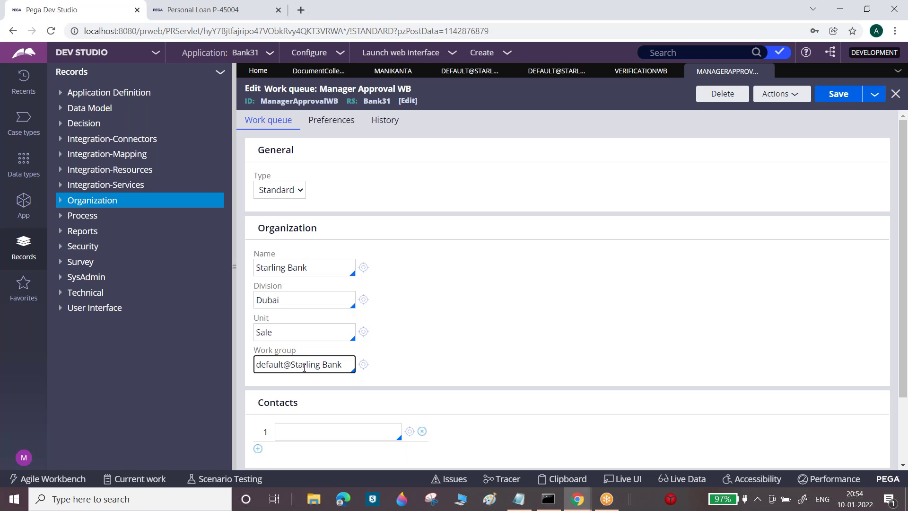
triple_click(304, 365)
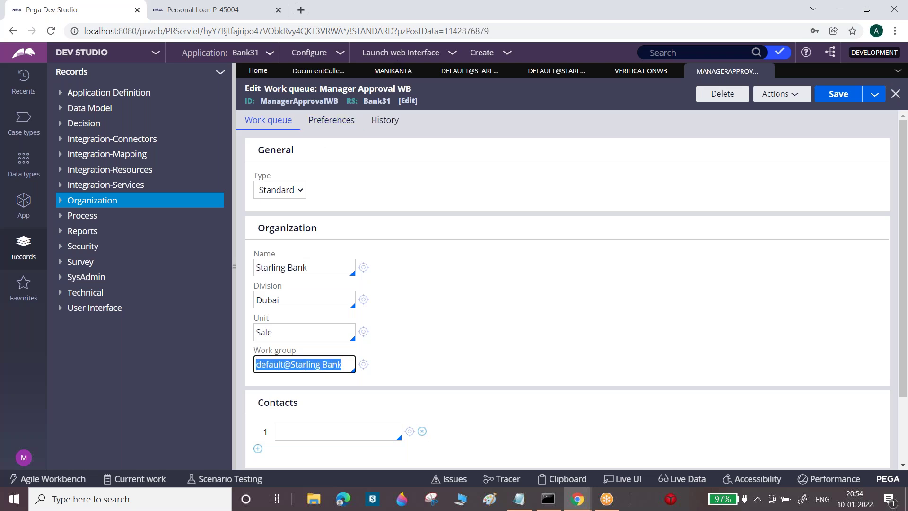
left_click(377, 73)
left_click(314, 234)
double_click(315, 234)
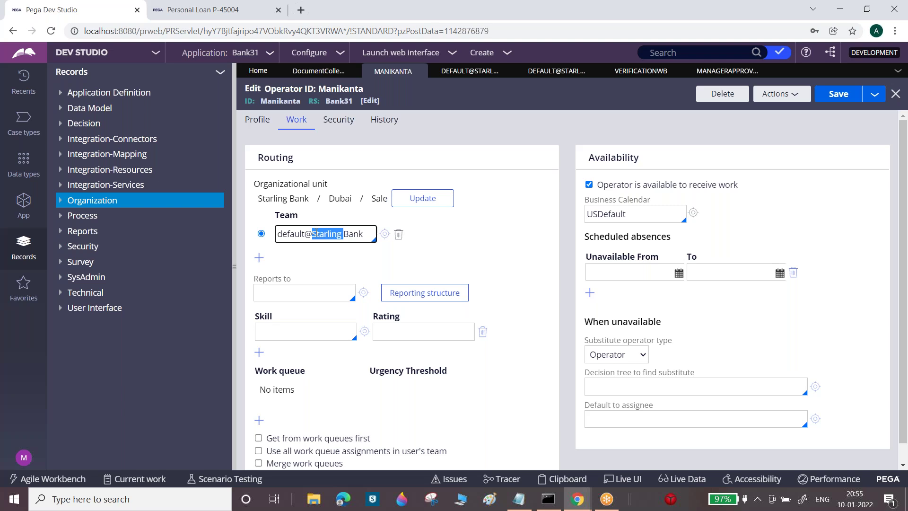
Open the operator's team work group default@Starling Bank ('My team') from the Team field
left_click(316, 234)
triple_click(316, 234)
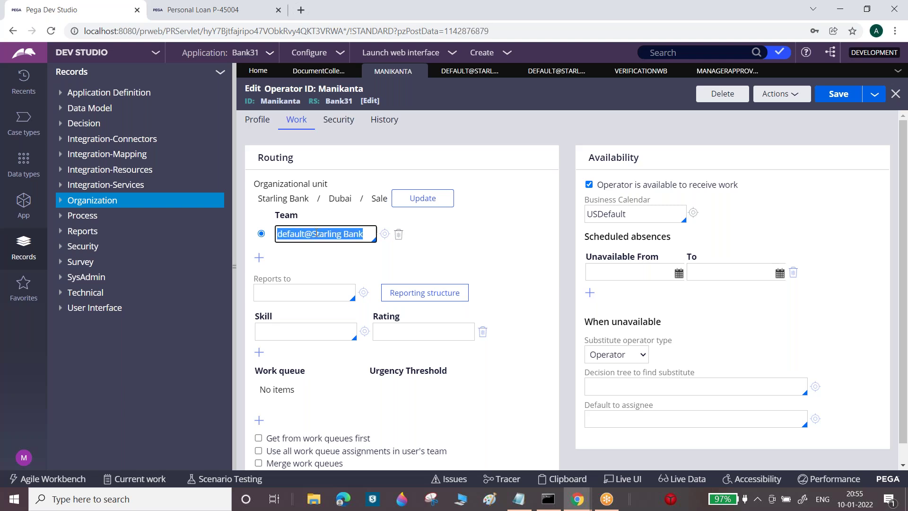
left_click(317, 234)
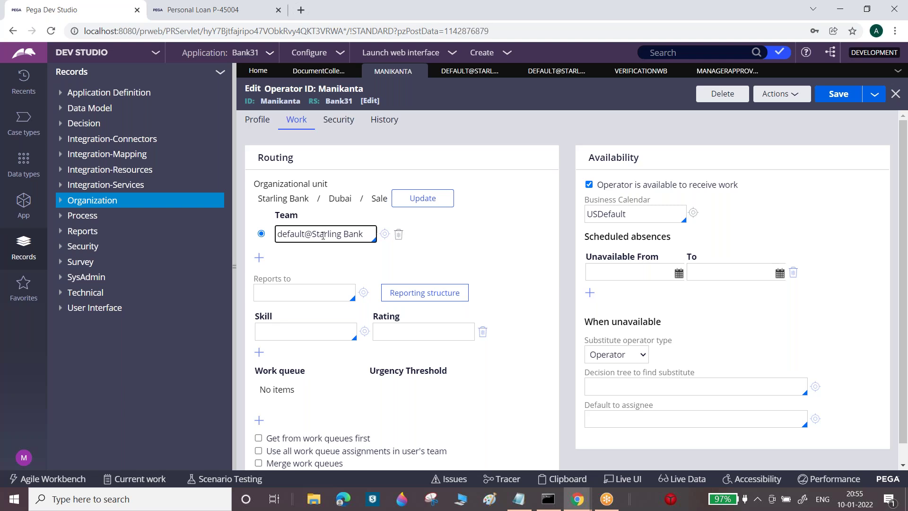
triple_click(322, 233)
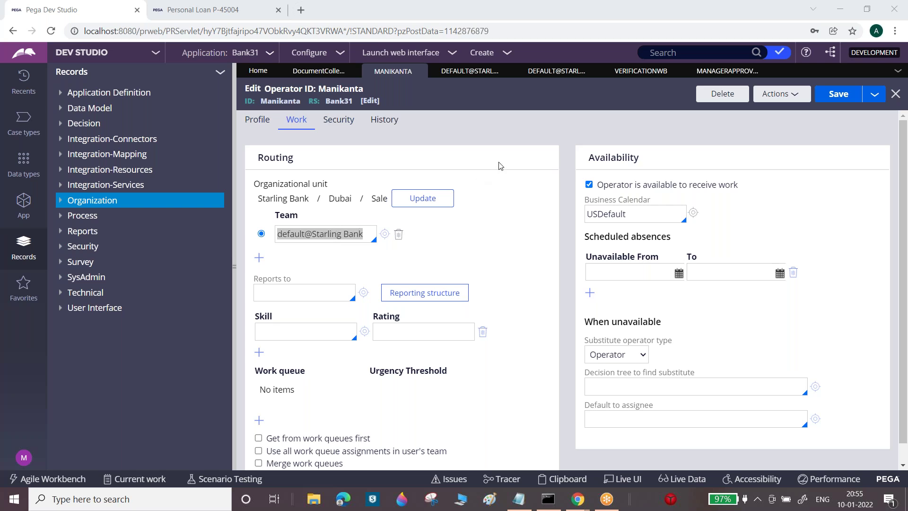
left_click(384, 234)
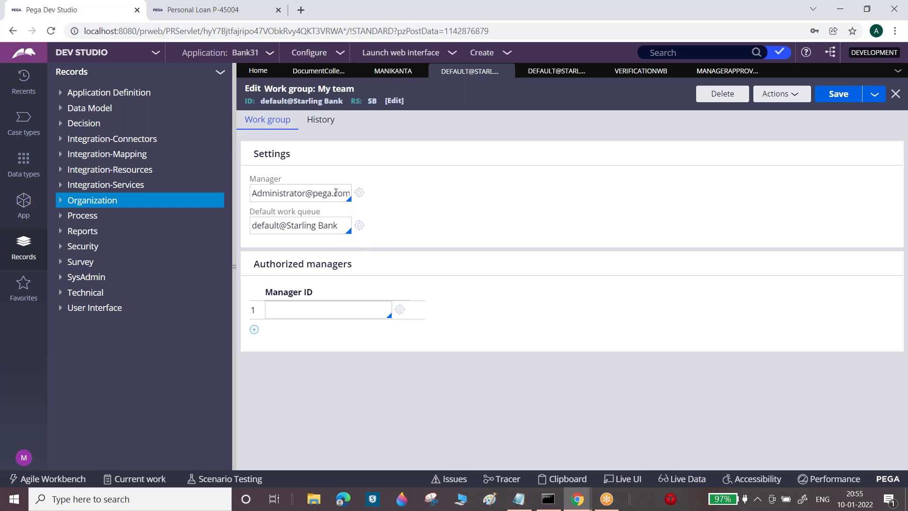
left_click(874, 95)
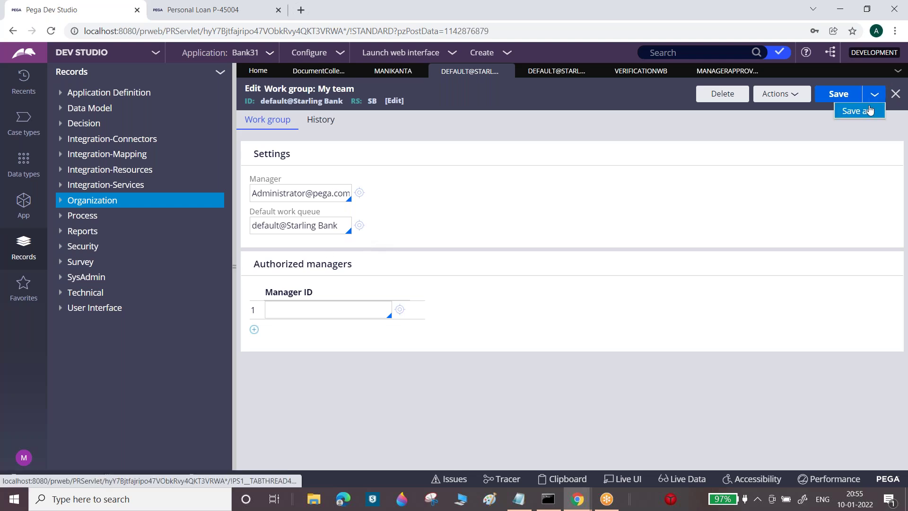
Save the work group as a copy named 'Verification WG' with ID VerificationWG
left_click(869, 111)
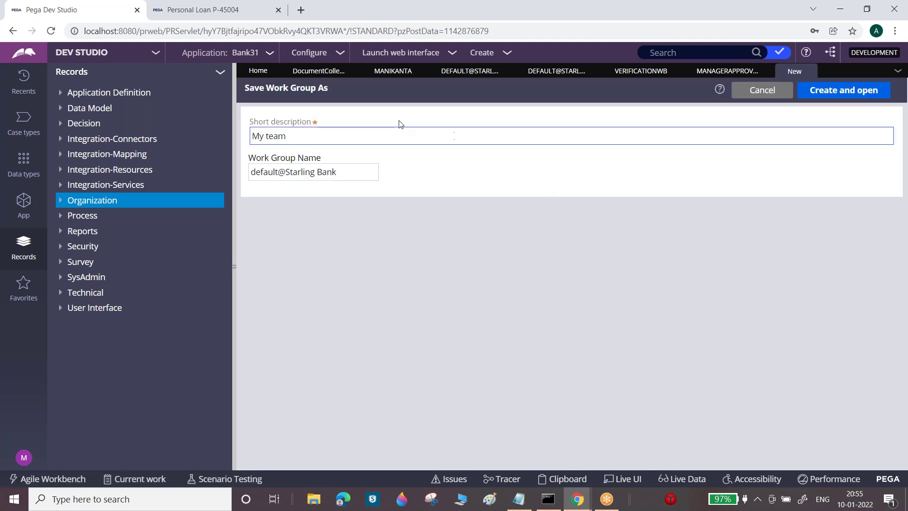
triple_click(400, 123)
double_click(390, 133)
triple_click(390, 133)
type("Verifi")
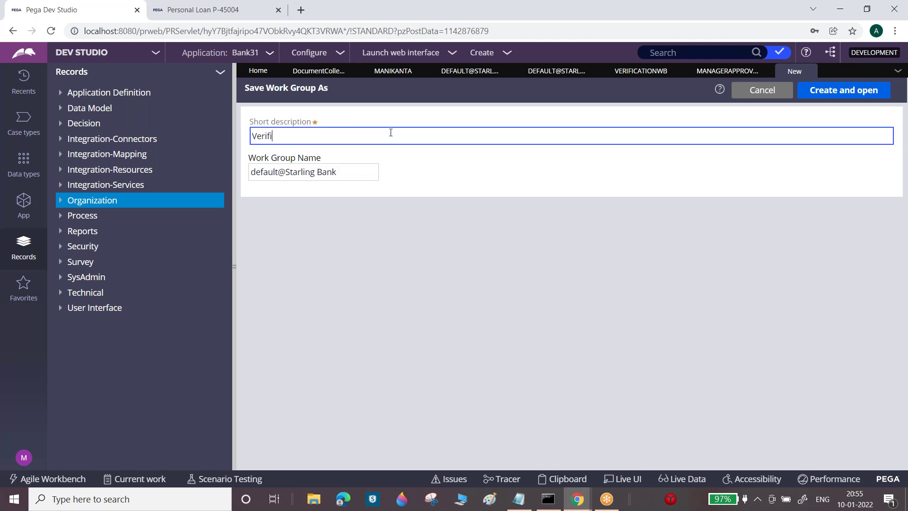
type("cation WG")
triple_click(346, 168)
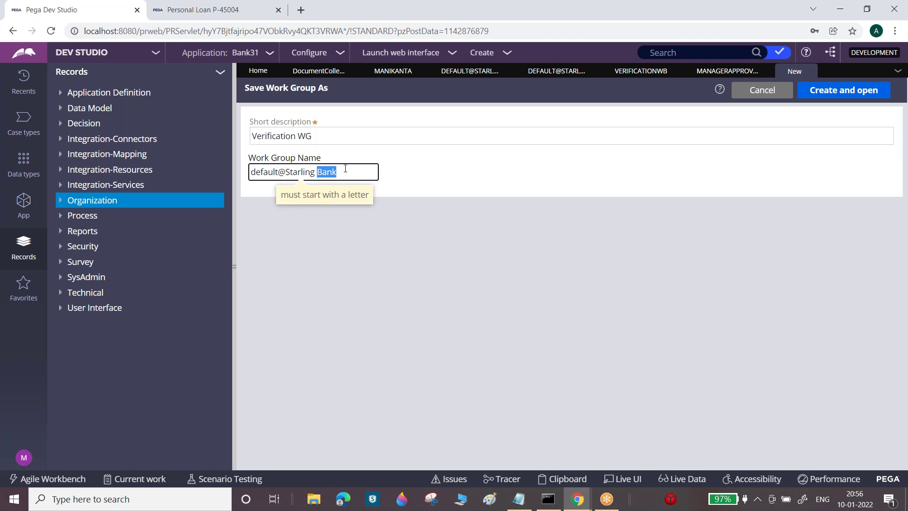
type("Verification WG")
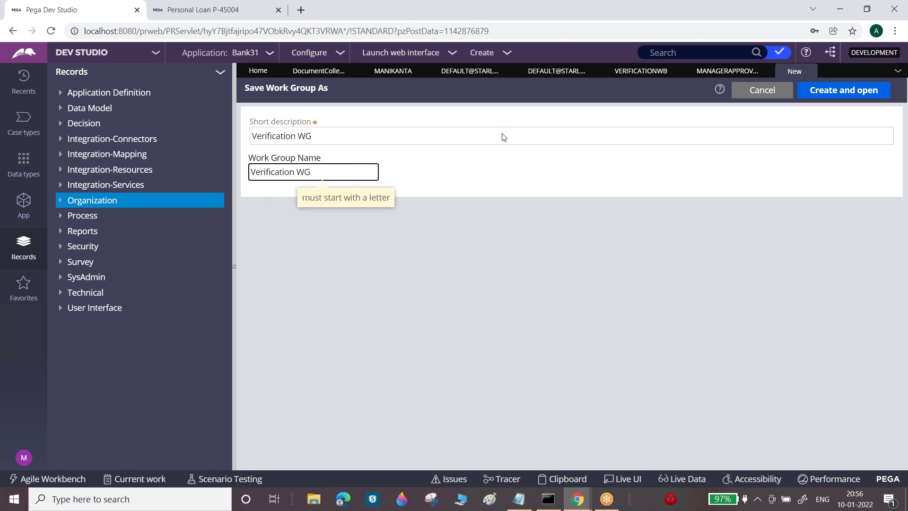
left_click(292, 174)
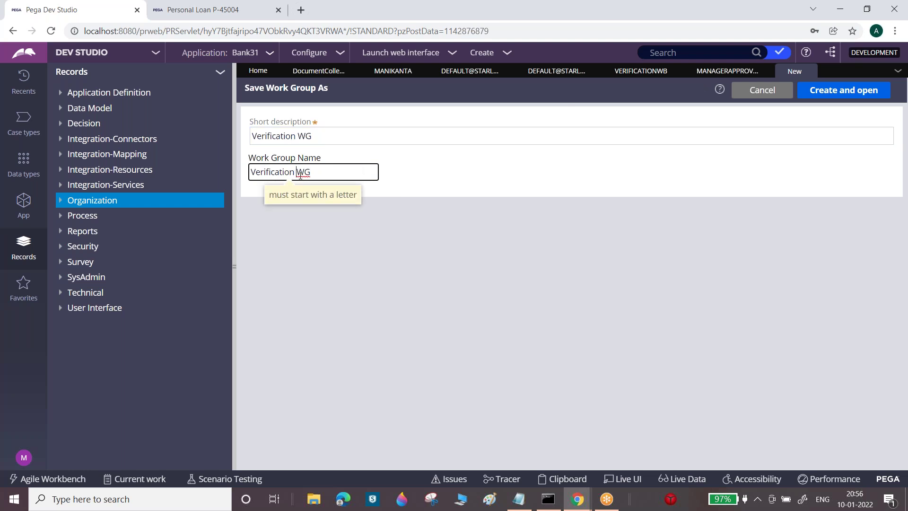
key("Delete")
left_click(842, 90)
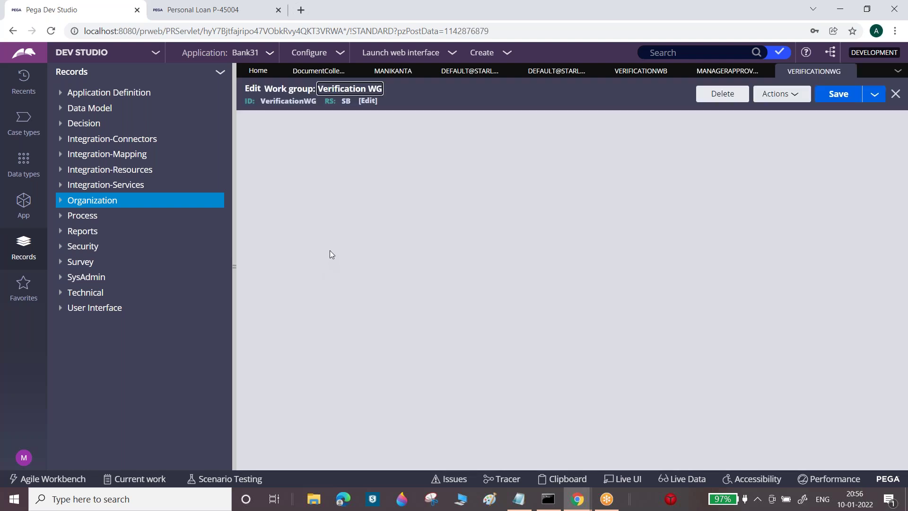
Set VerificationWB as its default work queue and save the work group
left_click(344, 224)
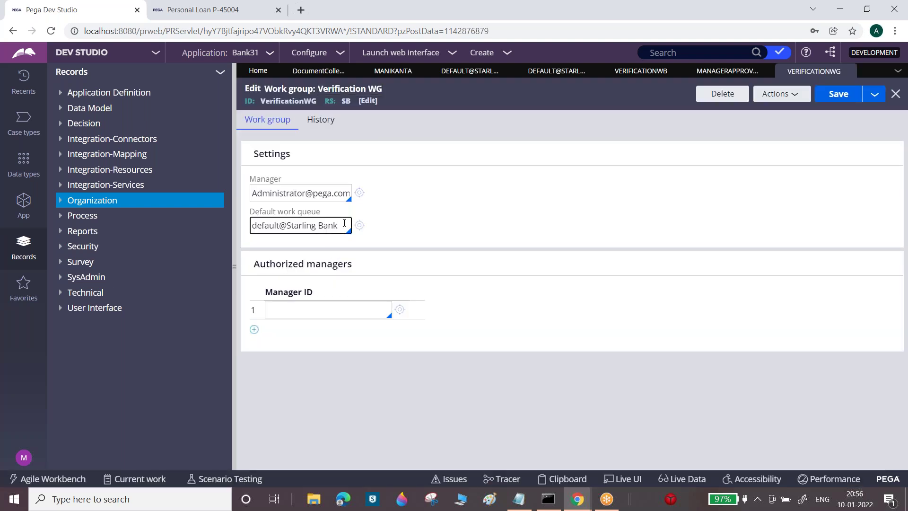
key("BackSpace")
key("BackSpace")
key("BackSpace")
key("BackSpace")
key("BackSpace")
key("BackSpace")
key("BackSpace")
key("BackSpace")
key("BackSpace")
key("BackSpace")
key("BackSpace")
key("BackSpace")
key("BackSpace")
key("BackSpace")
key("BackSpace")
key("BackSpace")
key("BackSpace")
key("BackSpace")
key("BackSpace")
key("BackSpace")
type("Ve")
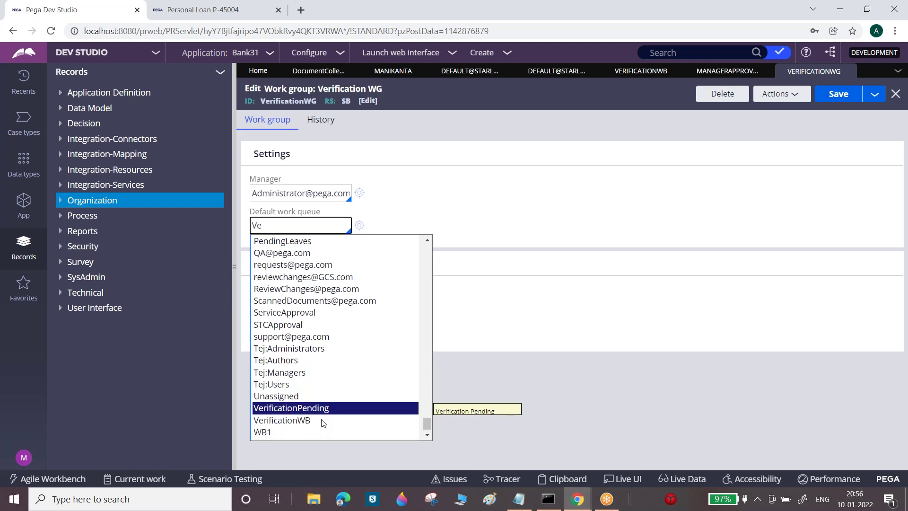
left_click(297, 420)
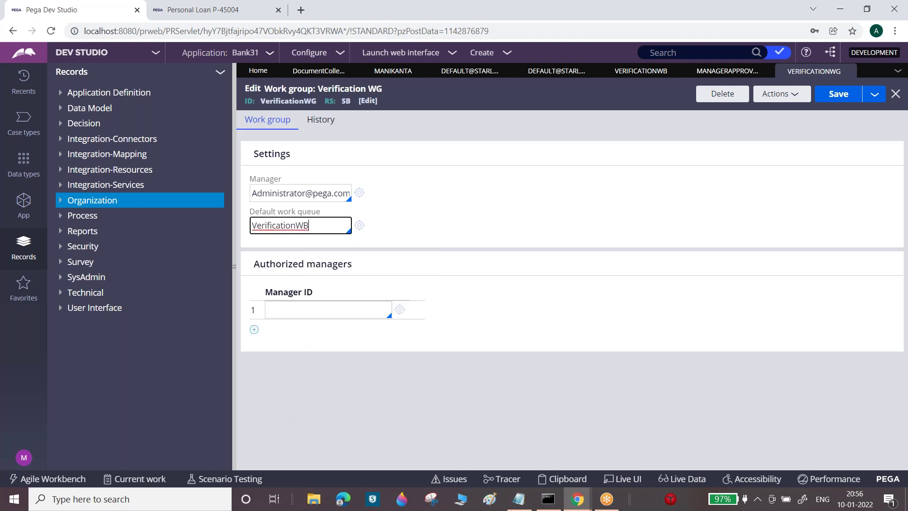
left_click(838, 96)
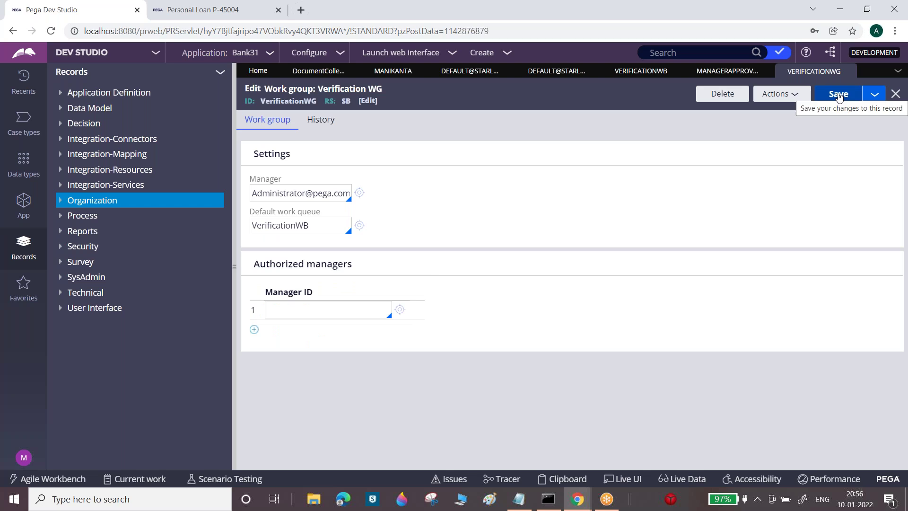
right_click(114, 204)
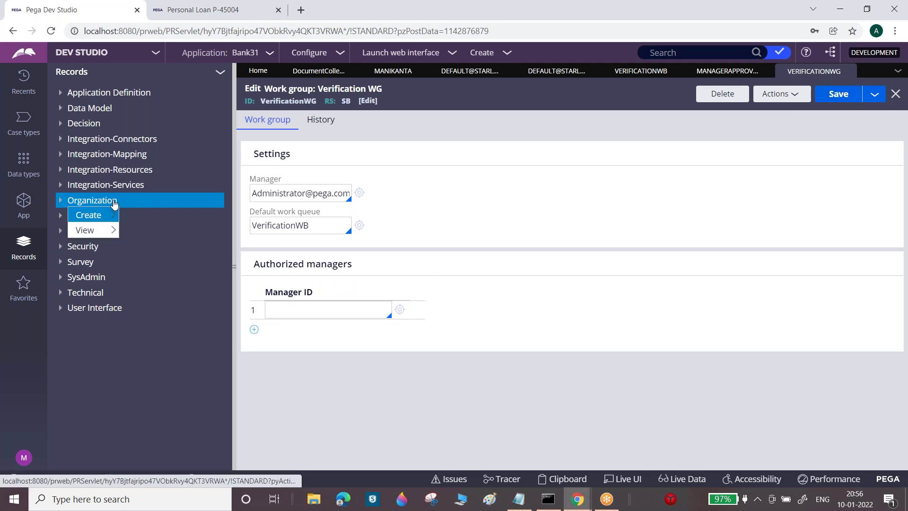
Create a new work group 'Manage Approval WG' with ID ManagerApprovalWG
mouse_move(113, 215)
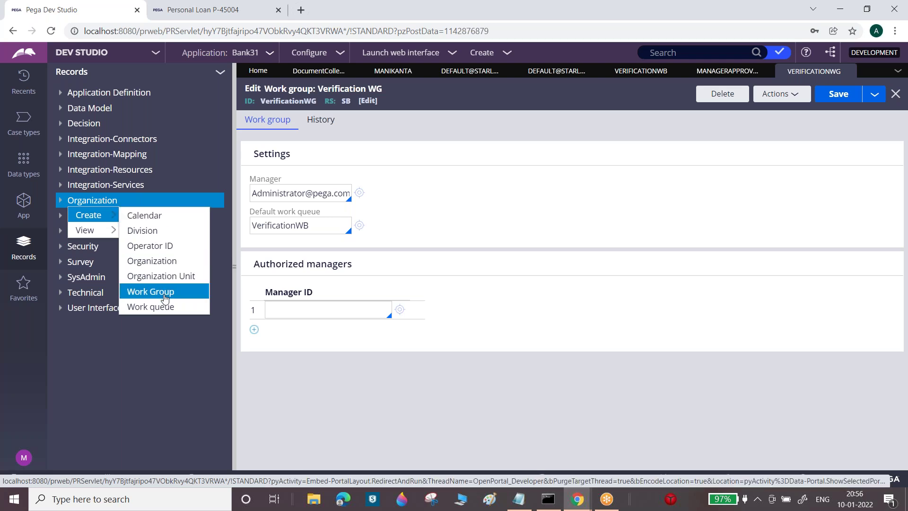
left_click(167, 292)
type("M")
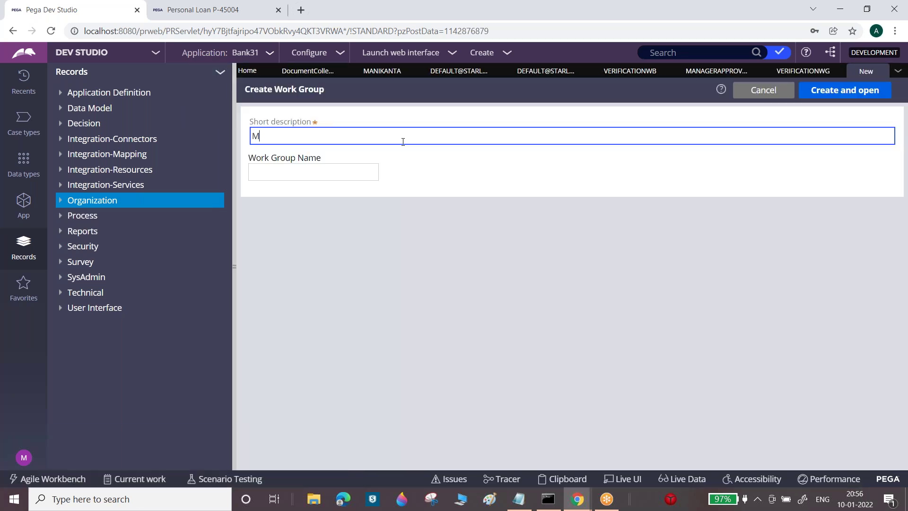
type("anage Approval WG")
key("Tab")
type("Manag")
key("BackSpace")
key("BackSpace")
key("BackSpace")
type("nagerAp")
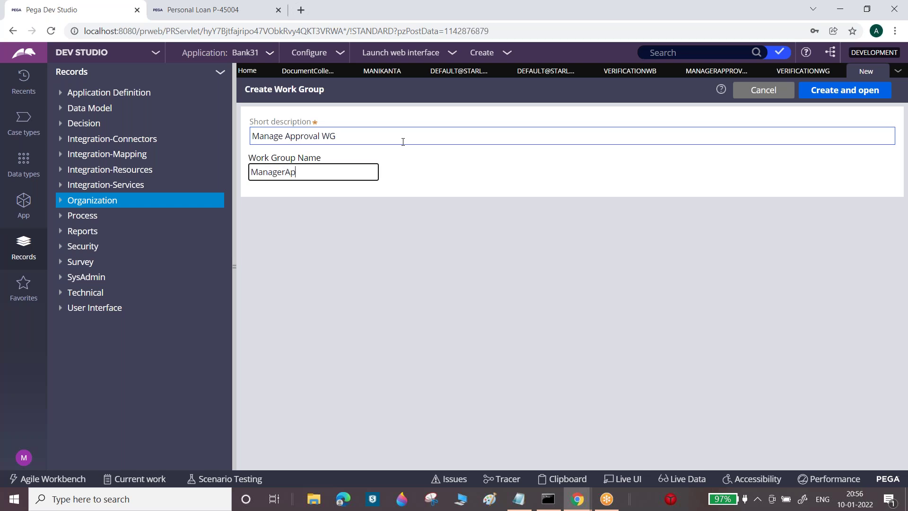
type("provalWG")
left_click(858, 94)
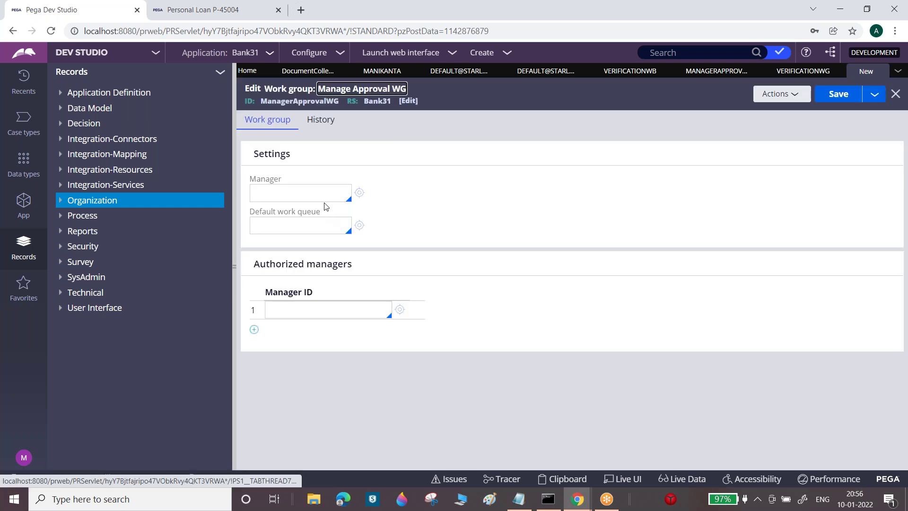
Set the administrator as manager and ManagerApprovalWB as default work queue, then save
left_click(320, 193)
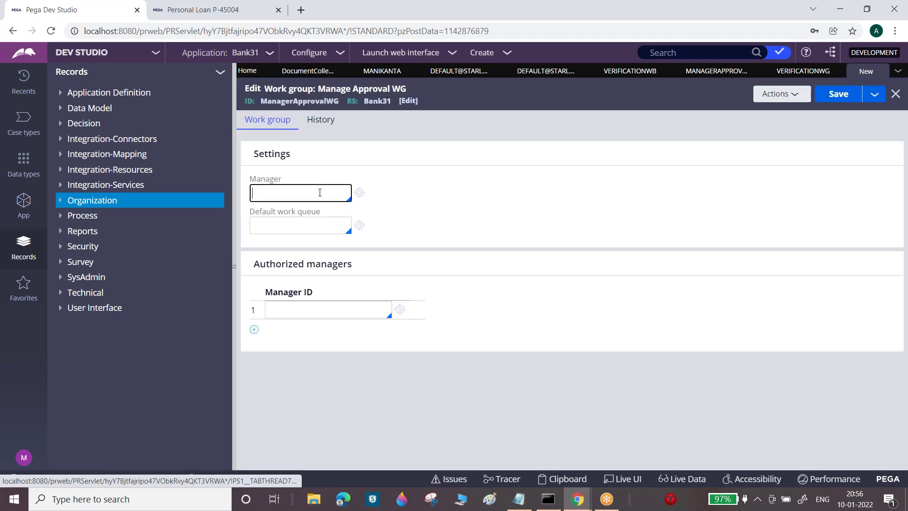
type("Ad")
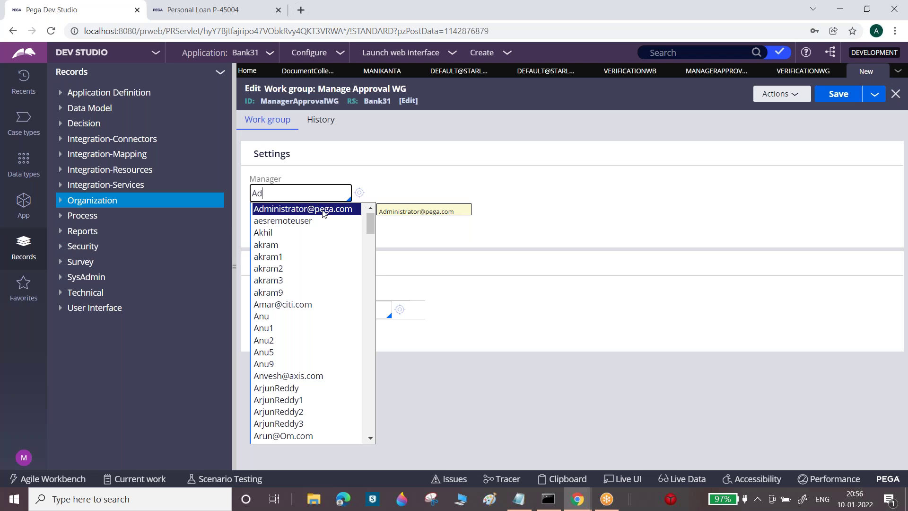
left_click(323, 209)
left_click(301, 223)
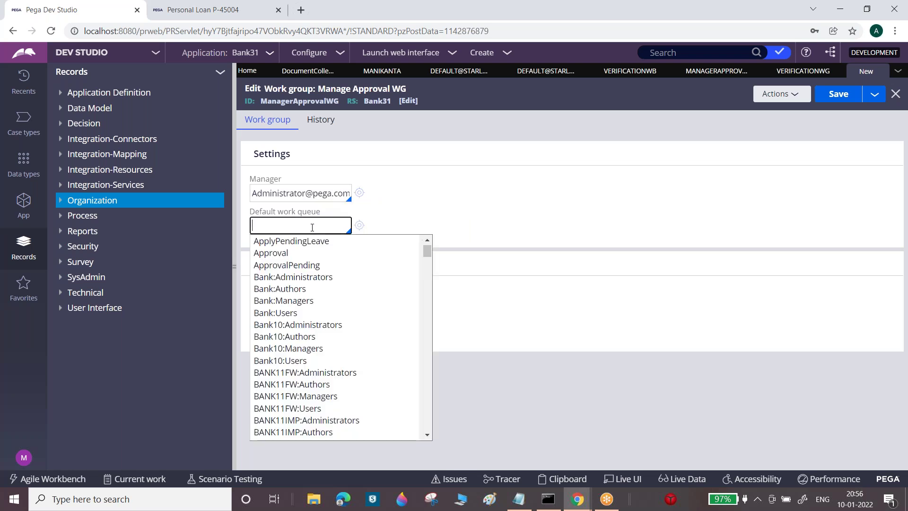
type("Man")
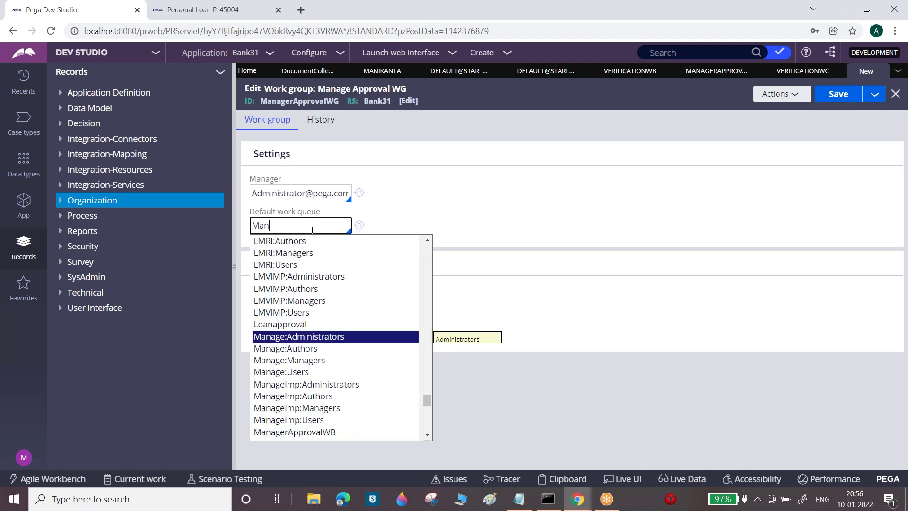
left_click(326, 431)
left_click(840, 97)
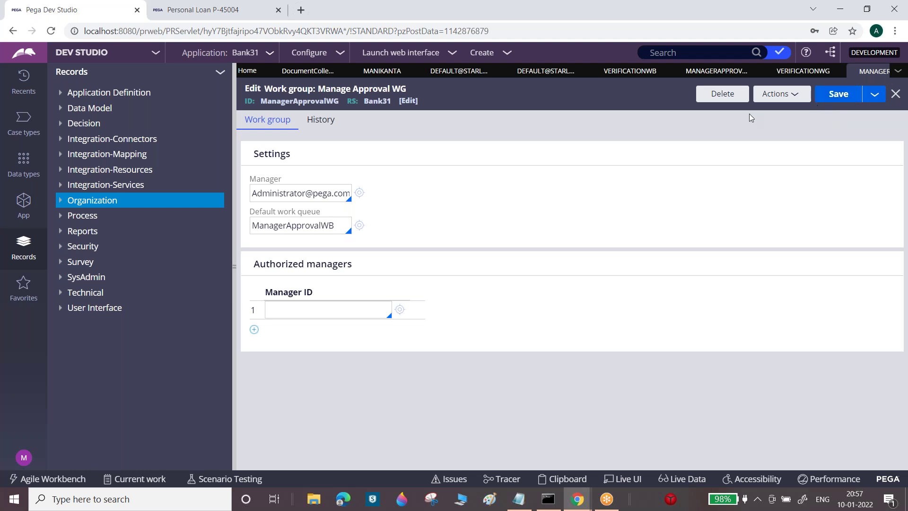
left_click(614, 74)
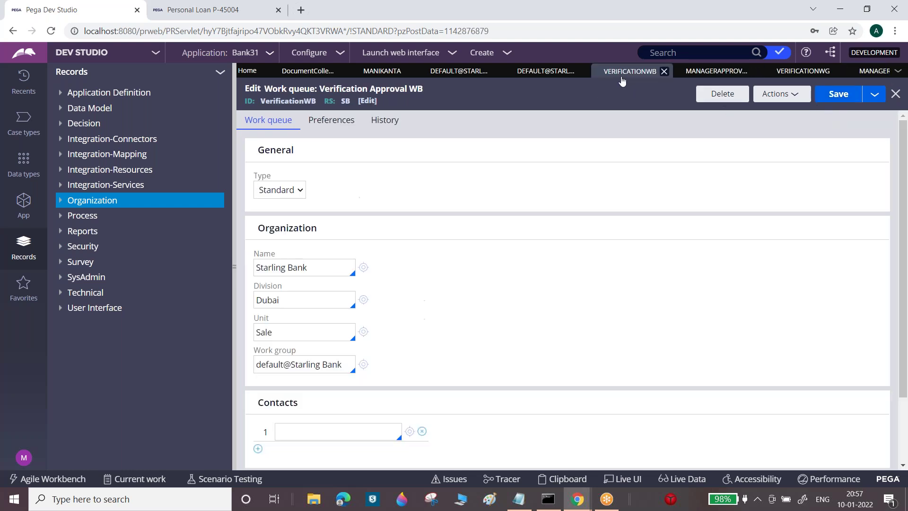
Set Verification Approval WB's work group to VerificationWG and save the work queue
triple_click(343, 363)
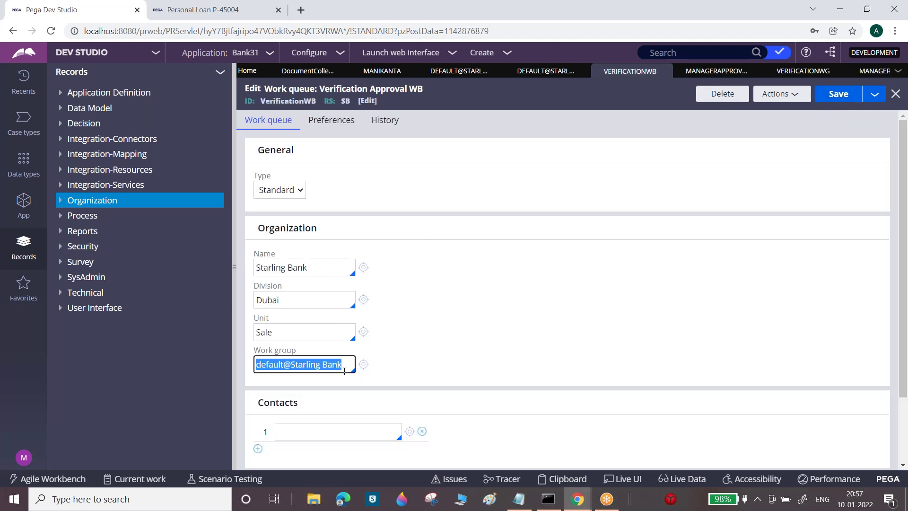
key("BackSpace")
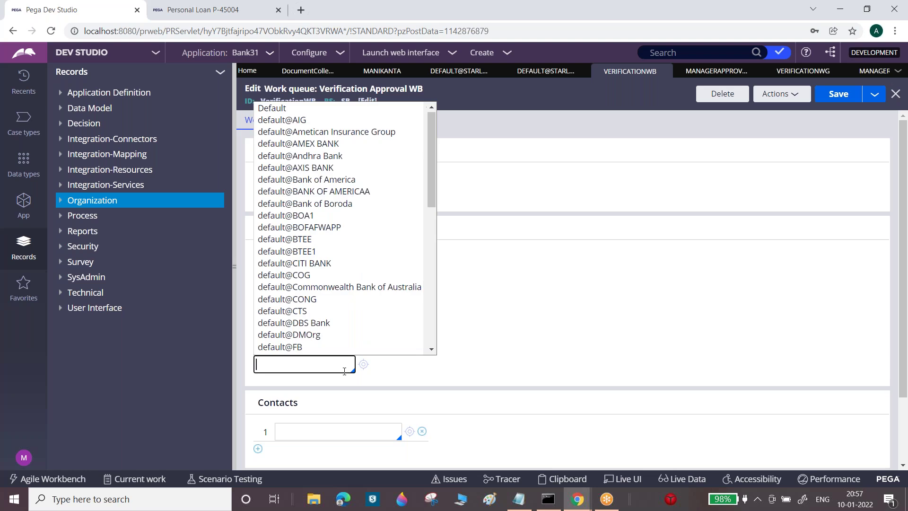
type("Ve")
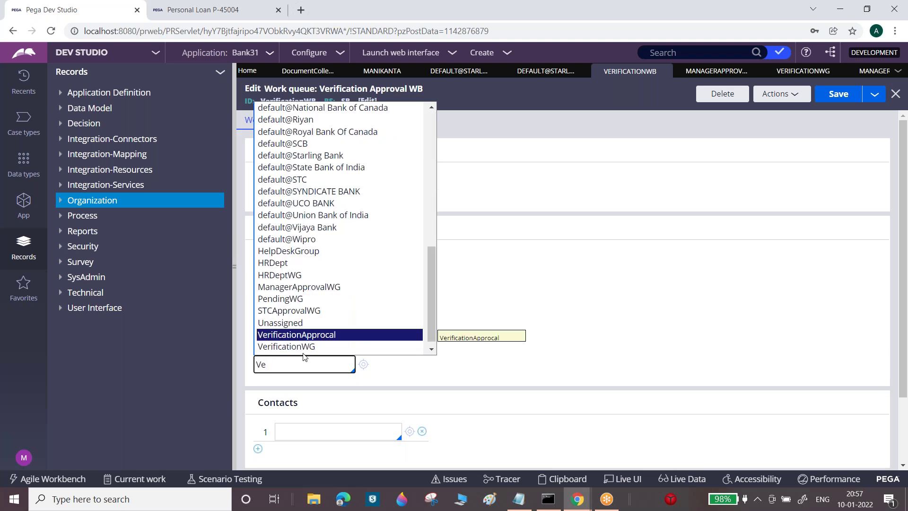
left_click(305, 348)
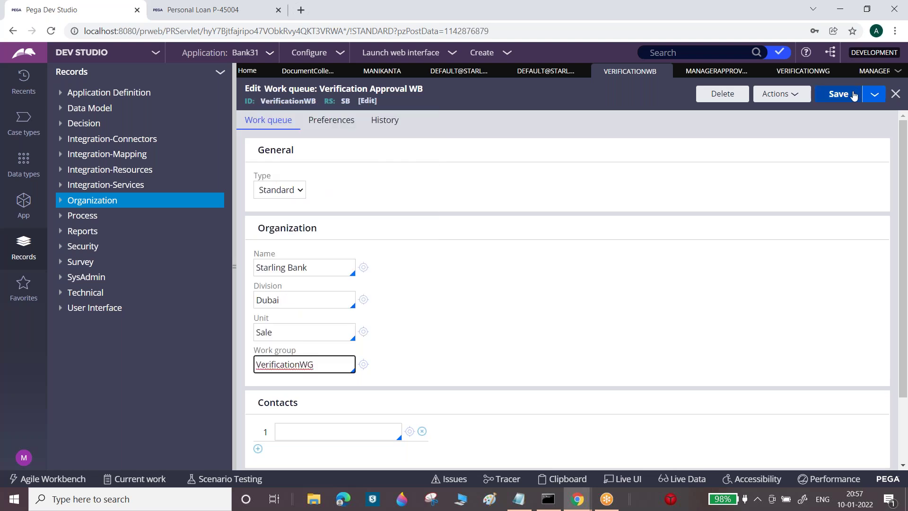
left_click(839, 94)
Set Manager Approval WB's work group to ManagerApprovalWG and save the work queue
left_click(702, 74)
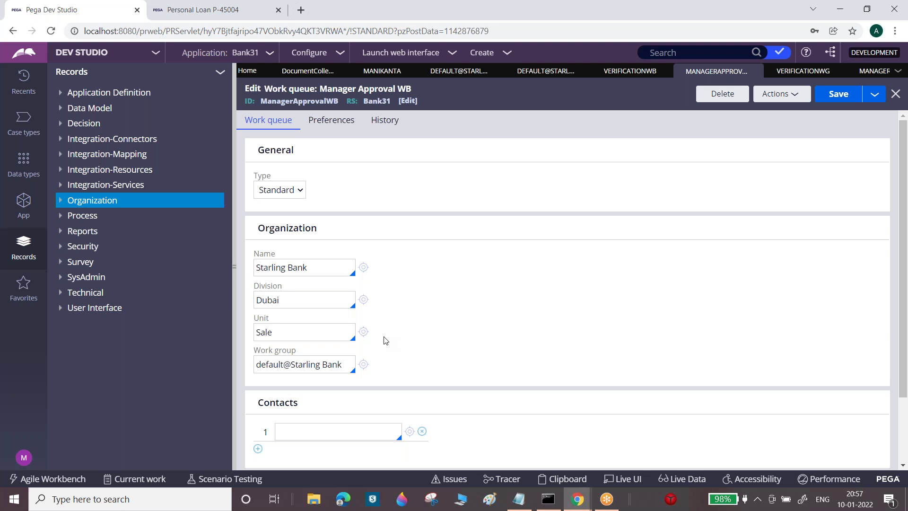
triple_click(343, 362)
key("BackSpace")
type("ana")
key("BackSpace")
key("BackSpace")
type("mana")
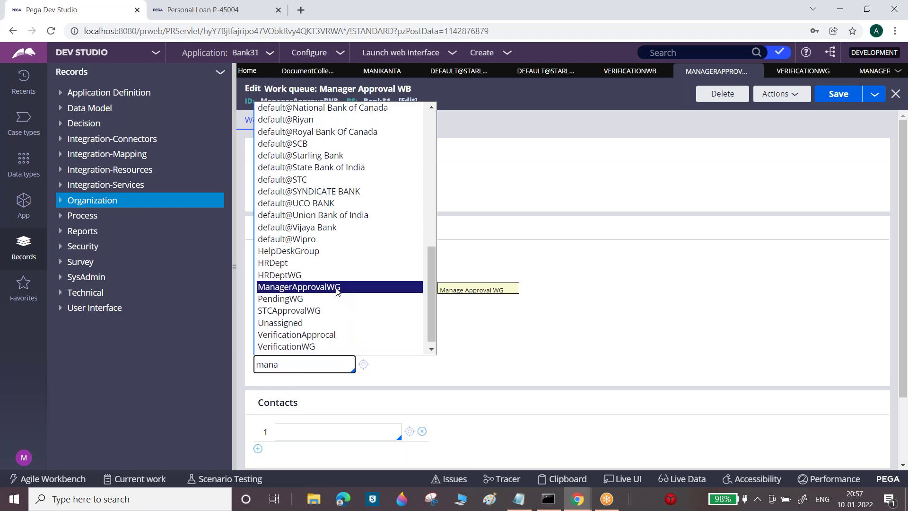
left_click(337, 288)
left_click(827, 97)
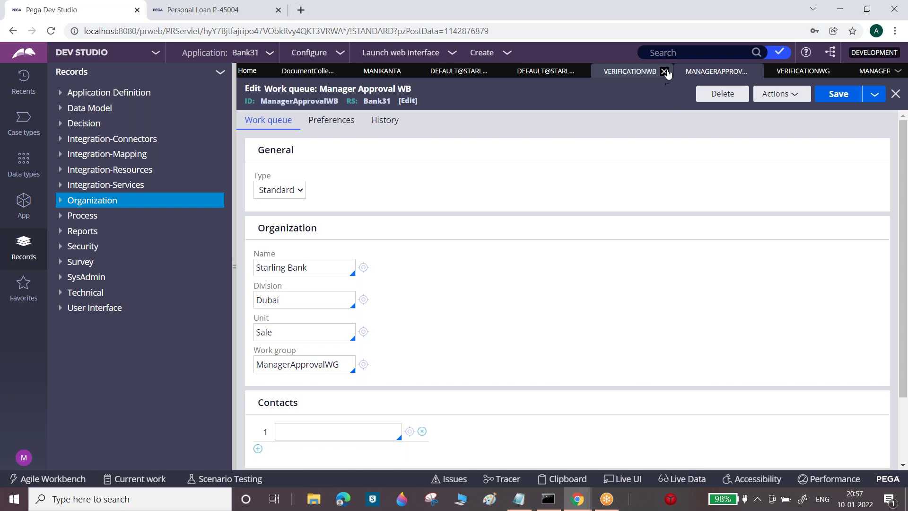
Close both work queue tabs, the three work group tabs and the operator record
left_click(667, 71)
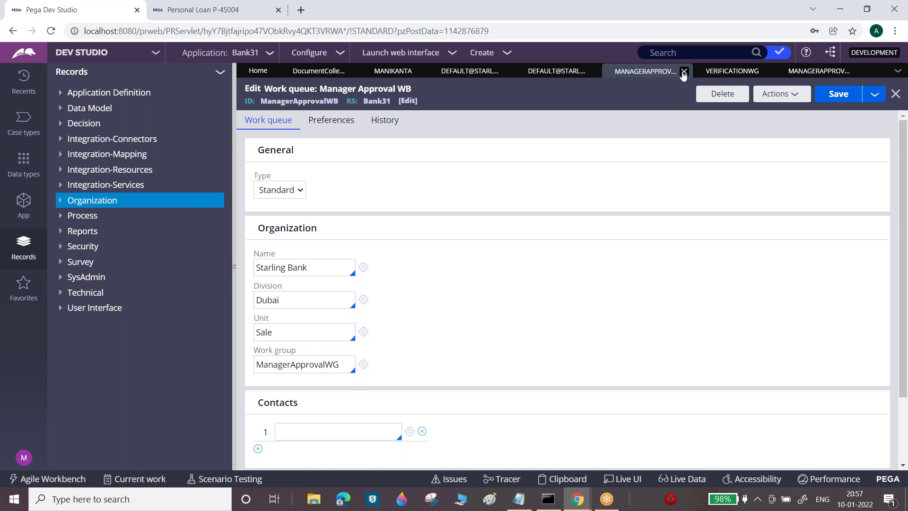
left_click(682, 73)
left_click(683, 72)
left_click(591, 72)
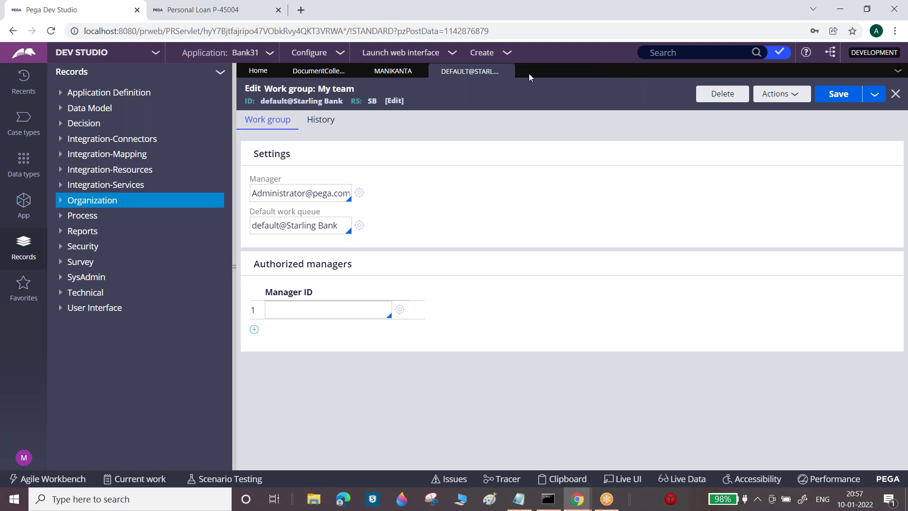
left_click(506, 72)
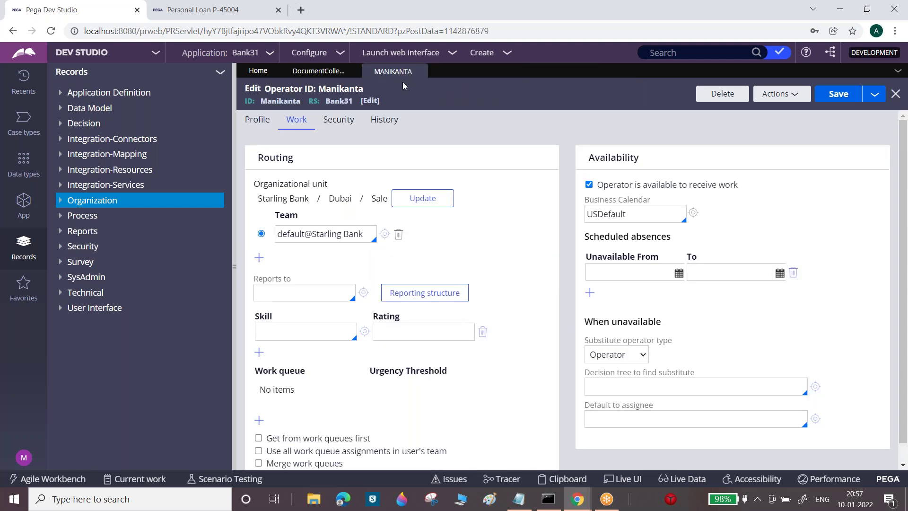
left_click(274, 124)
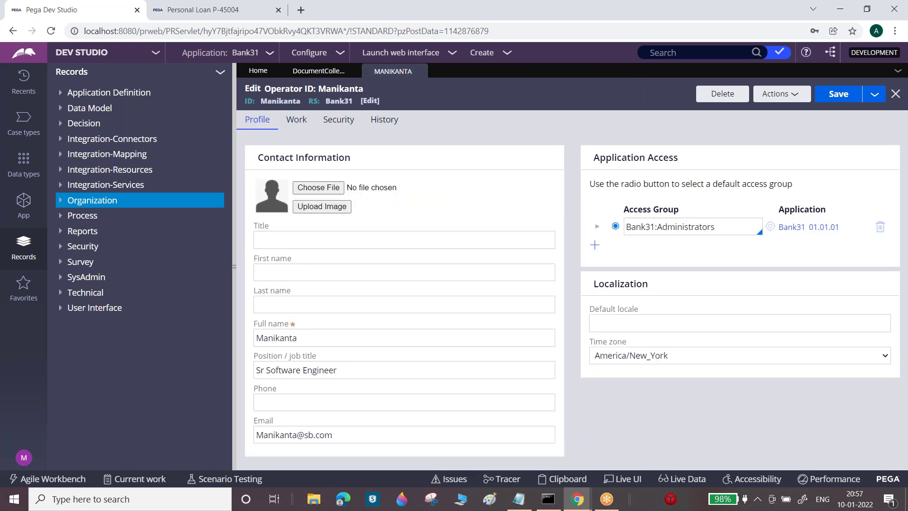
left_click(419, 72)
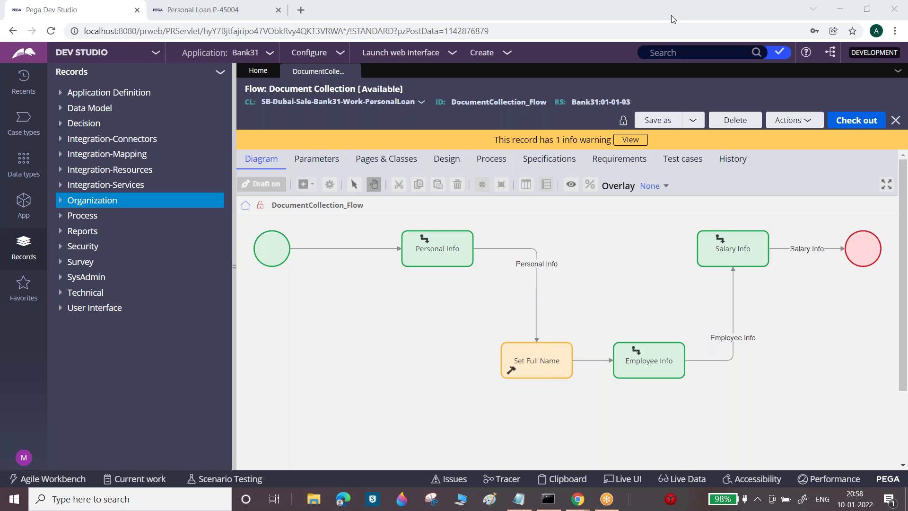
Open the Operator ID instances list under Organization and open the operator ID column filter
left_click(60, 203)
left_click(101, 247)
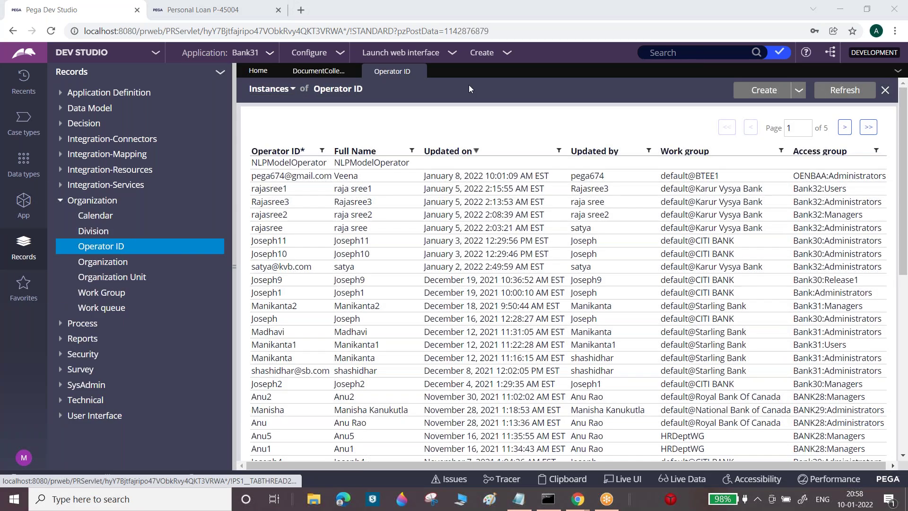
left_click(321, 150)
Save an existing manager operator as a new copy whose ID and description end in 3
left_click(358, 201)
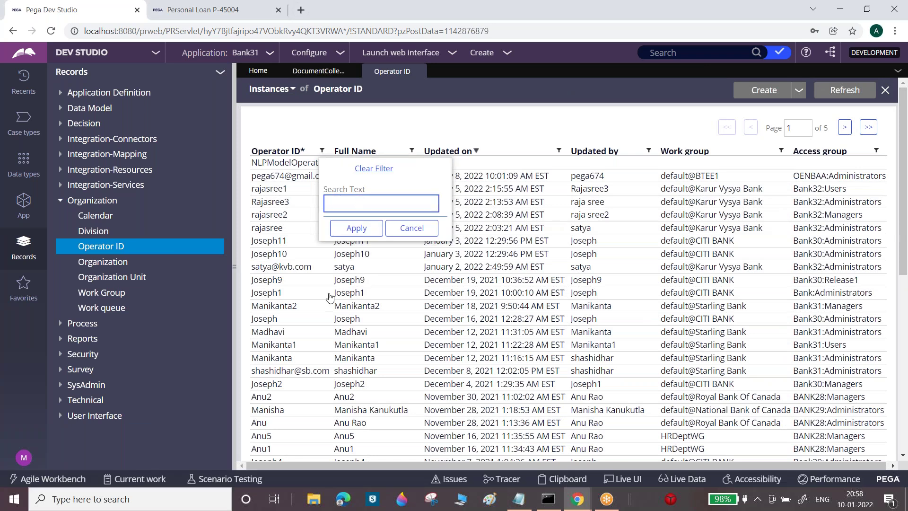
left_click(297, 307)
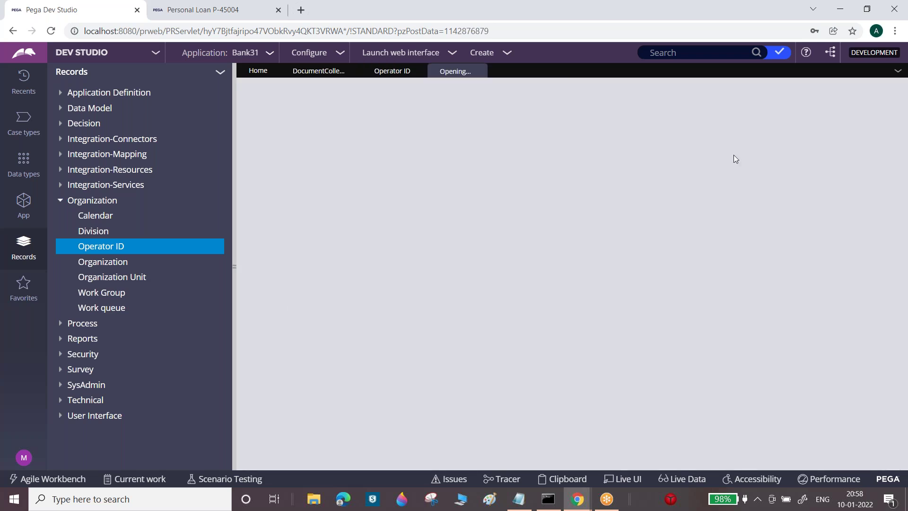
double_click(700, 263)
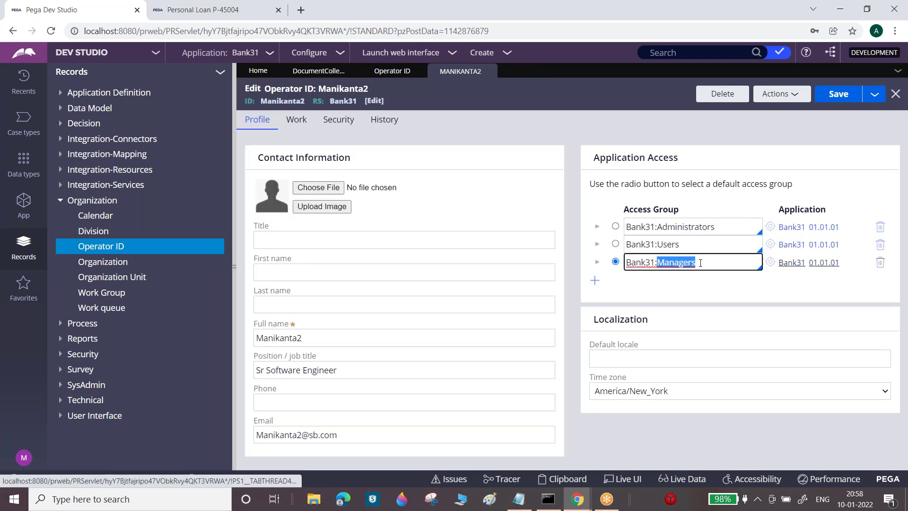
left_click(873, 93)
left_click(862, 109)
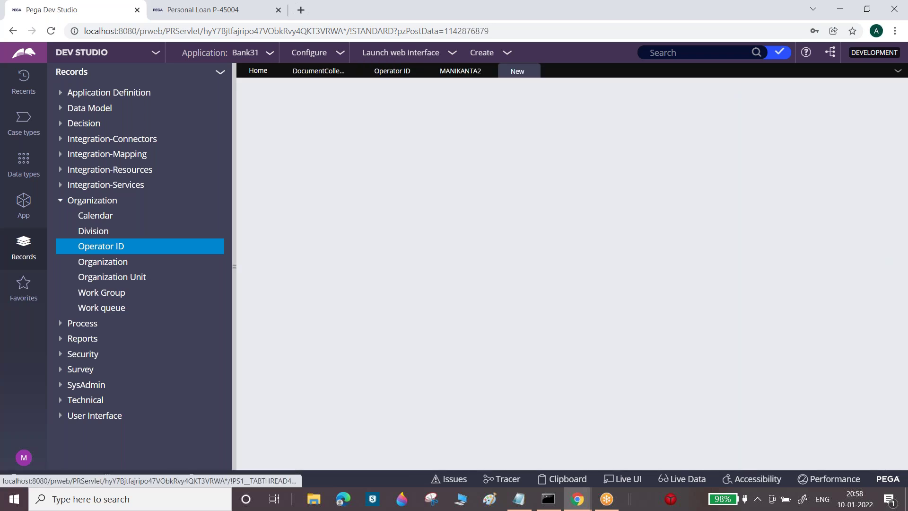
left_click(328, 172)
key("BackSpace")
type("3")
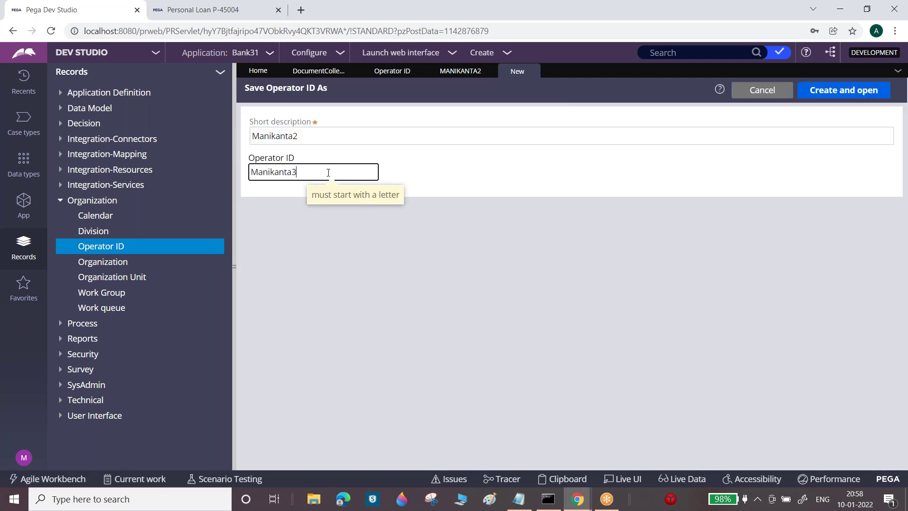
left_click(318, 134)
key("BackSpace")
type("3")
left_click(842, 90)
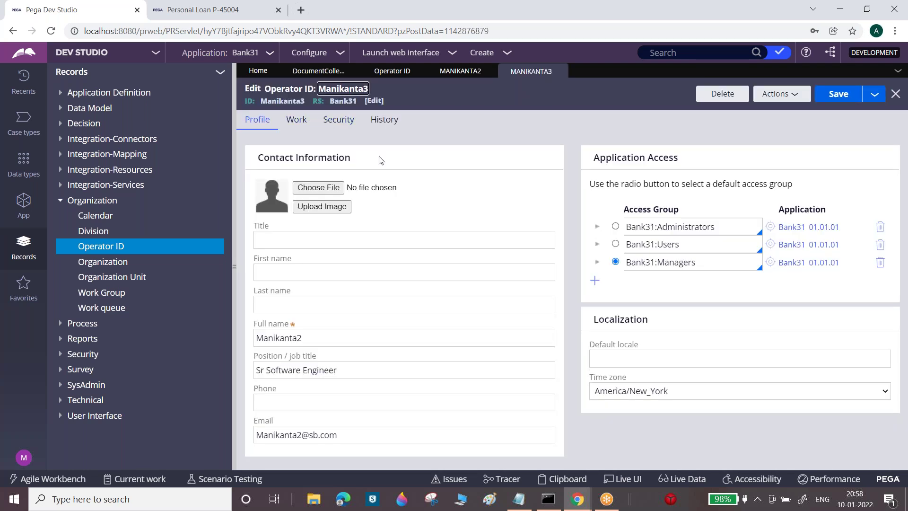
Change the new operator's full name so it ends in 3
key("Tab")
left_click(302, 337)
key("BackSpace")
type("3")
Update operator 3's password on the Security tab, entering and confirming the new password
left_click(336, 124)
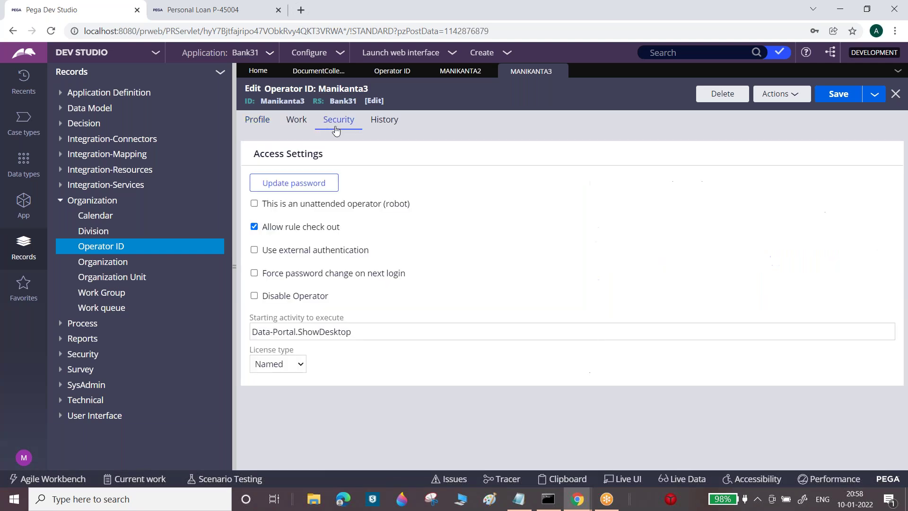
left_click(297, 187)
type("rules")
key("Tab")
type("rules")
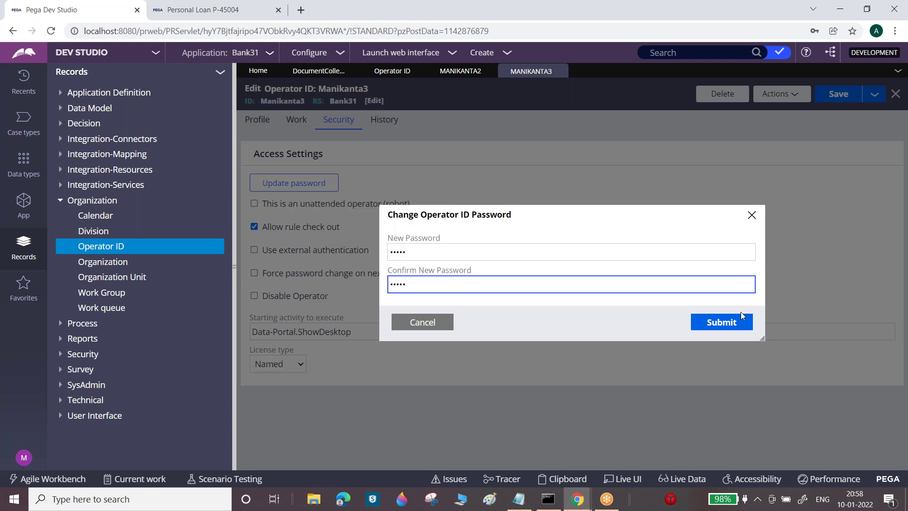
left_click(722, 329)
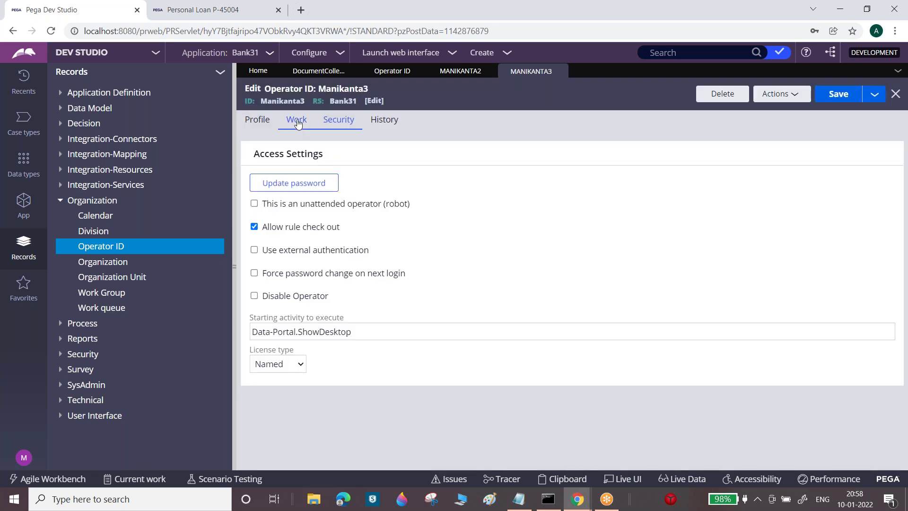
left_click(297, 121)
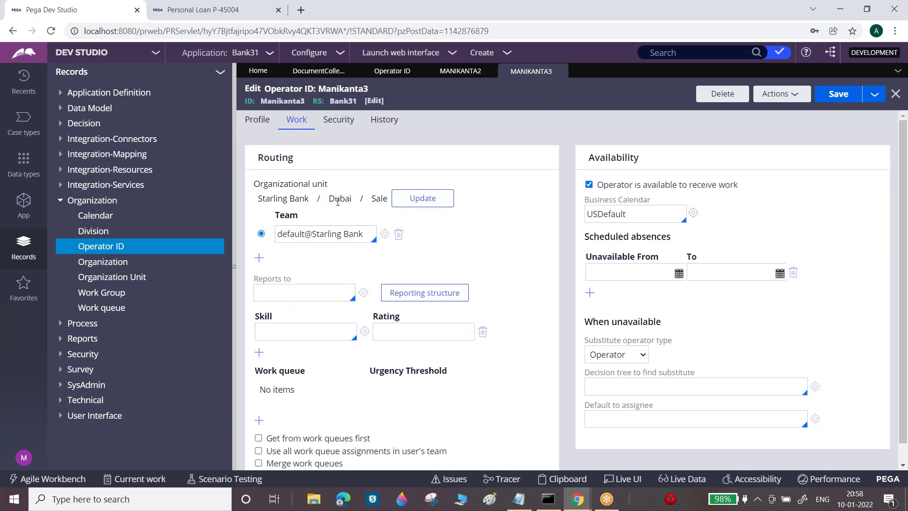
Set operator 3's team to VerificationWG and save the record
triple_click(357, 234)
key("BackSpace")
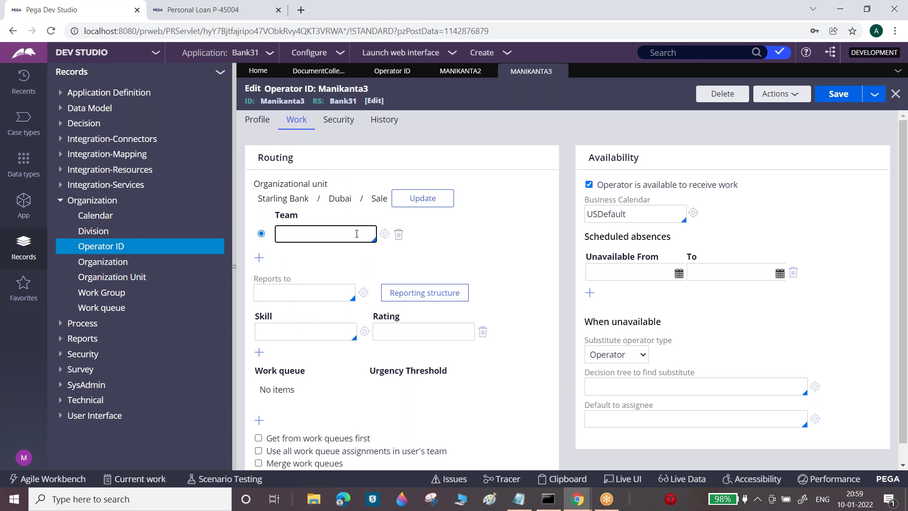
type("Ve")
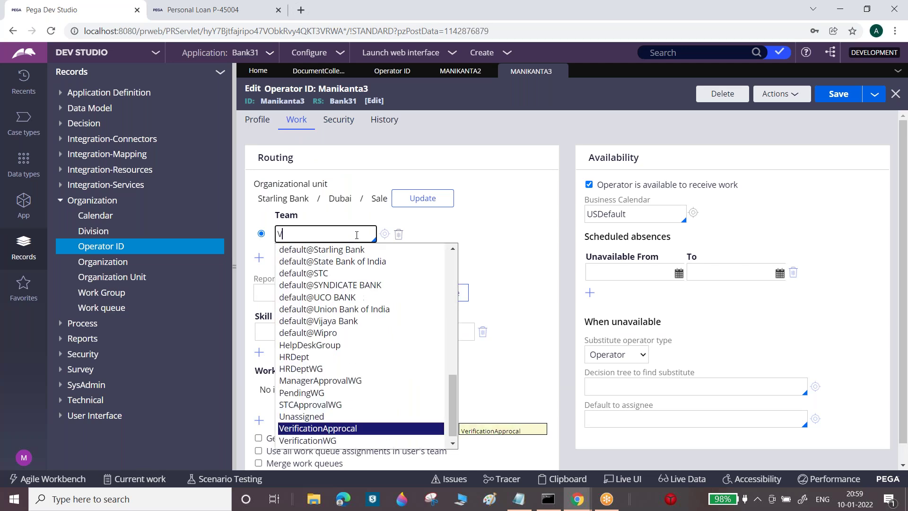
left_click(330, 440)
left_click(839, 95)
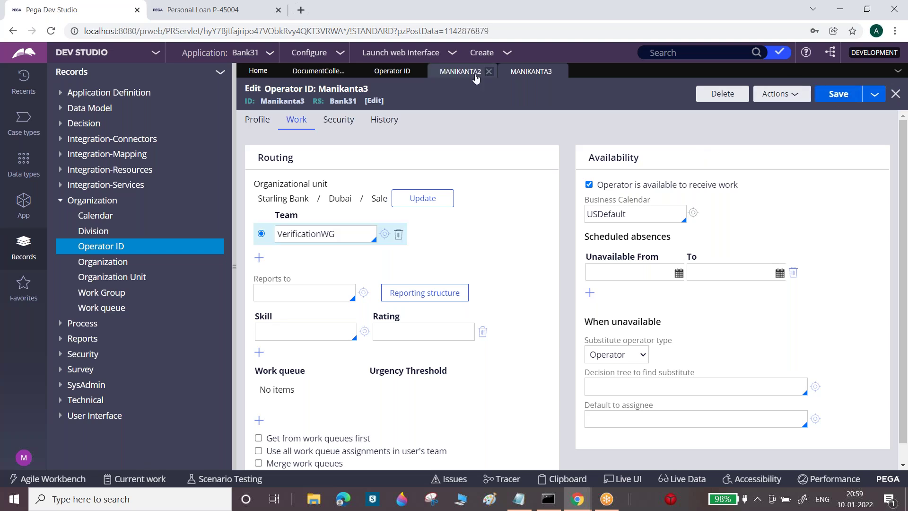
Set operator 2's team to VerificationWG on its Work tab
left_click(460, 71)
left_click(296, 120)
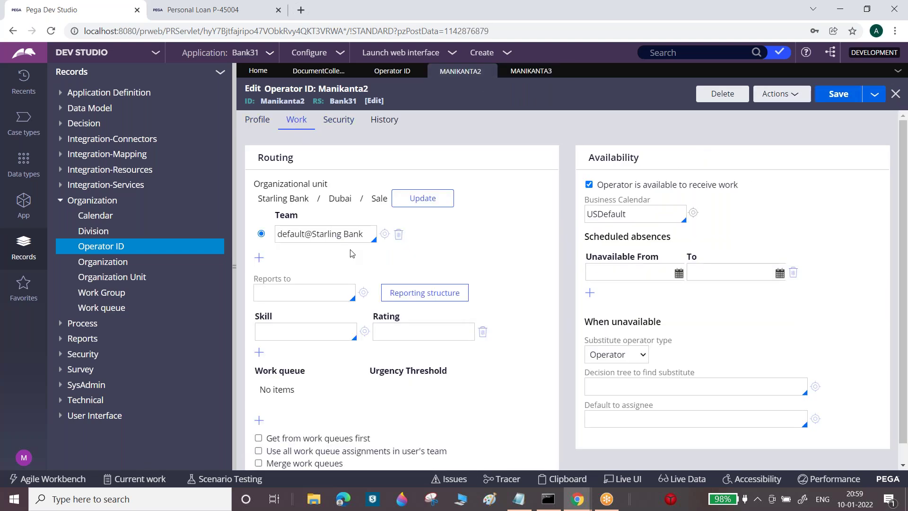
triple_click(364, 234)
type("ve")
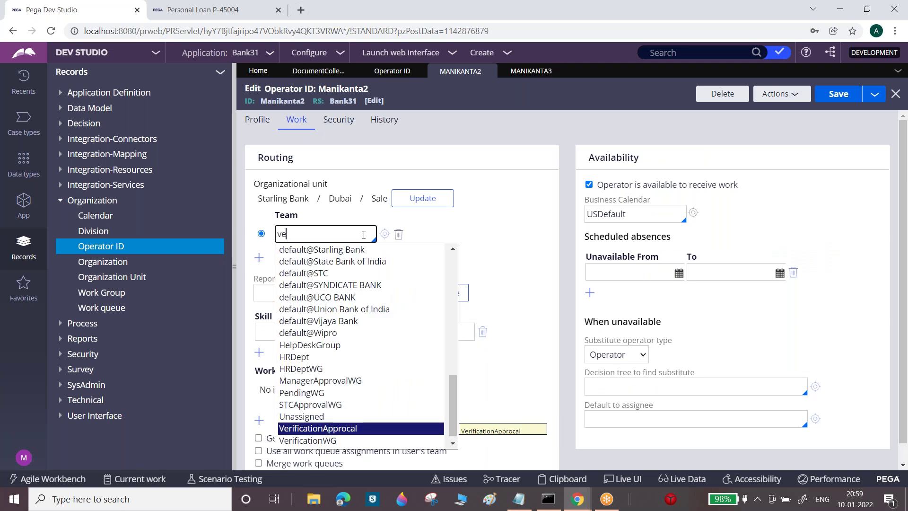
left_click(330, 441)
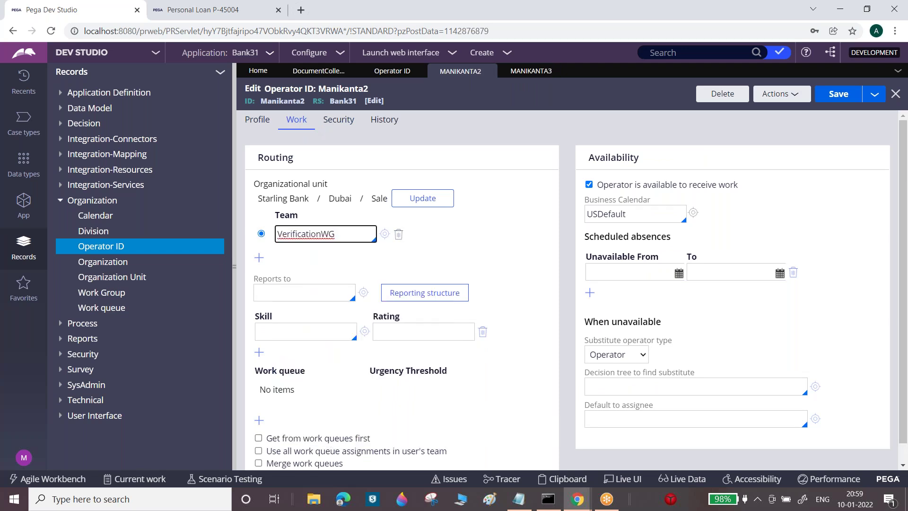
Reset operator 2's password, entering and confirming it, and save operator 2
left_click(339, 122)
left_click(320, 180)
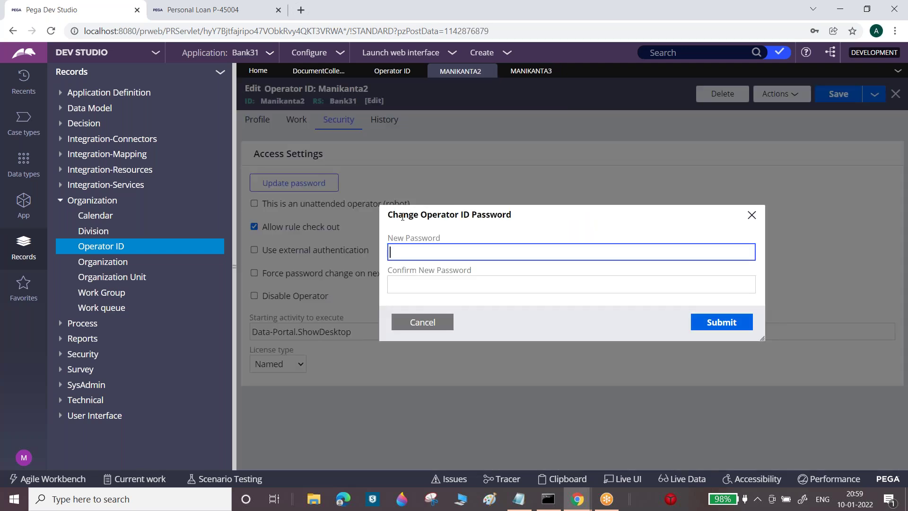
key("BackSpace")
key("BackSpace")
key("BackSpace")
key("BackSpace")
type("*****")
key("Tab")
type("*****")
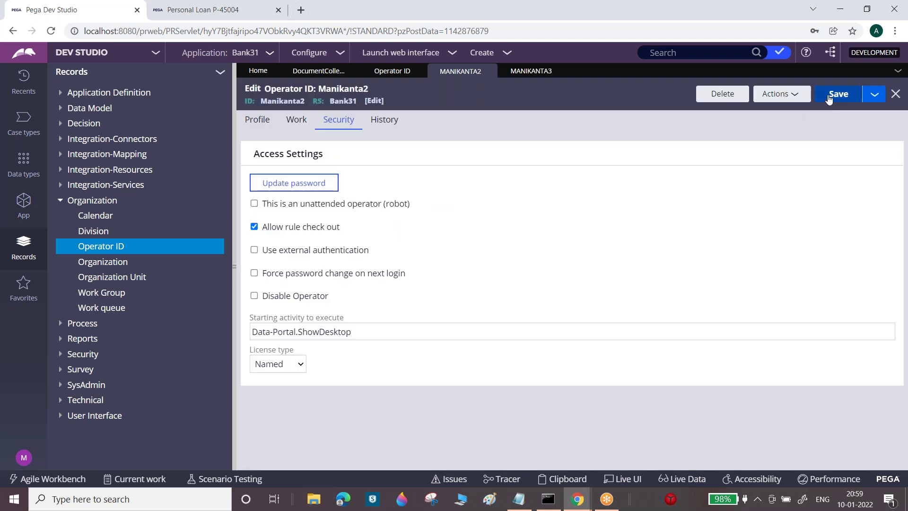
left_click(839, 94)
left_click(531, 71)
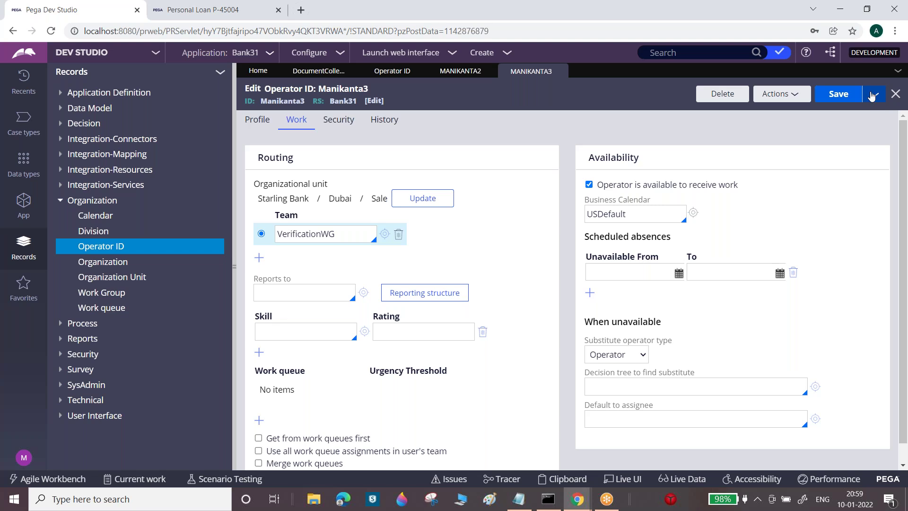
left_click(872, 94)
Save the operator as a new copy, operator 4, with updated ID and description
left_click(869, 113)
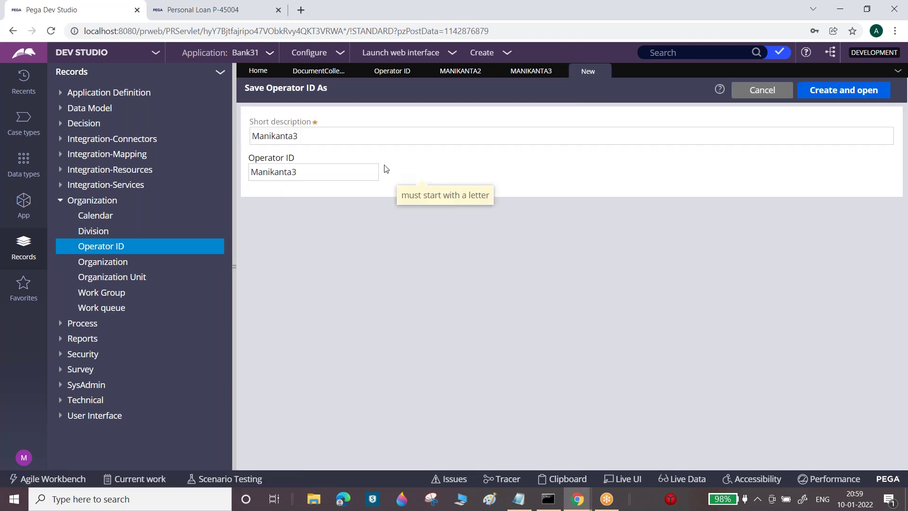
left_click(308, 132)
key("BackSpace")
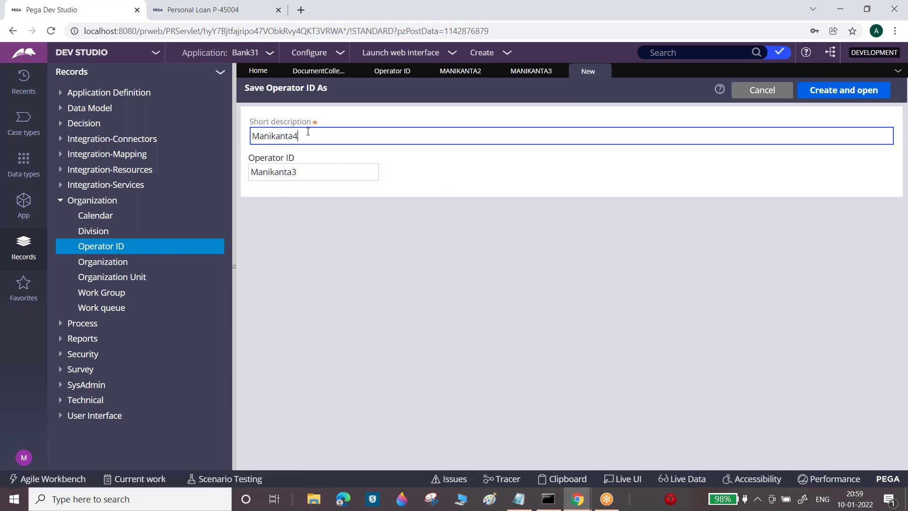
left_click(327, 171)
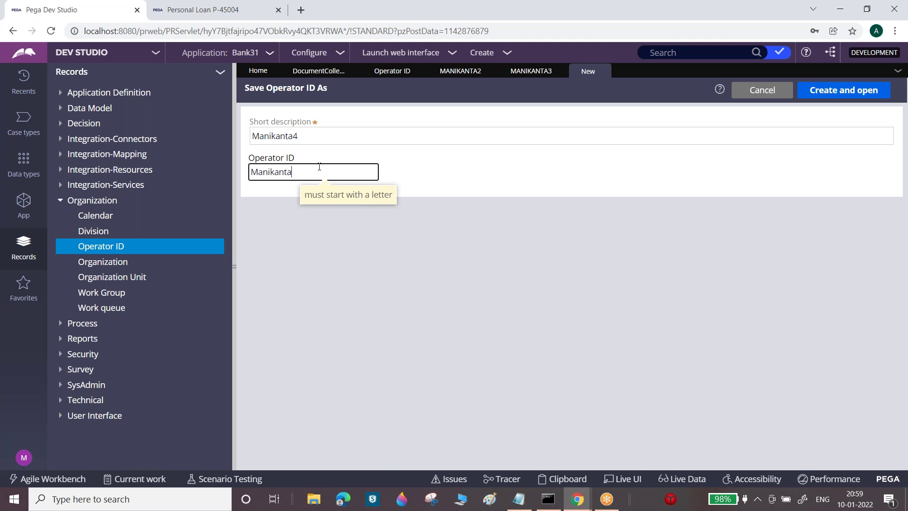
left_click(837, 89)
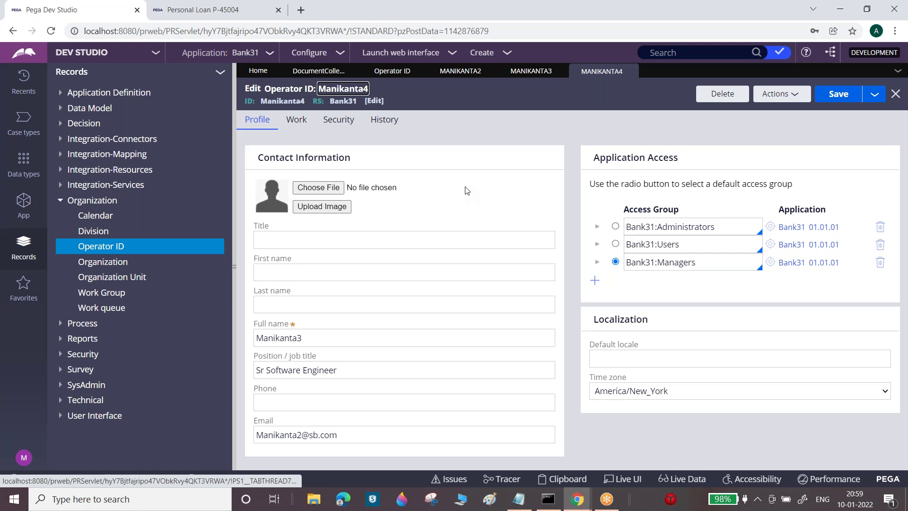
Change operator 4's team from VerificationWG to ManagerApprovalWG
left_click(296, 119)
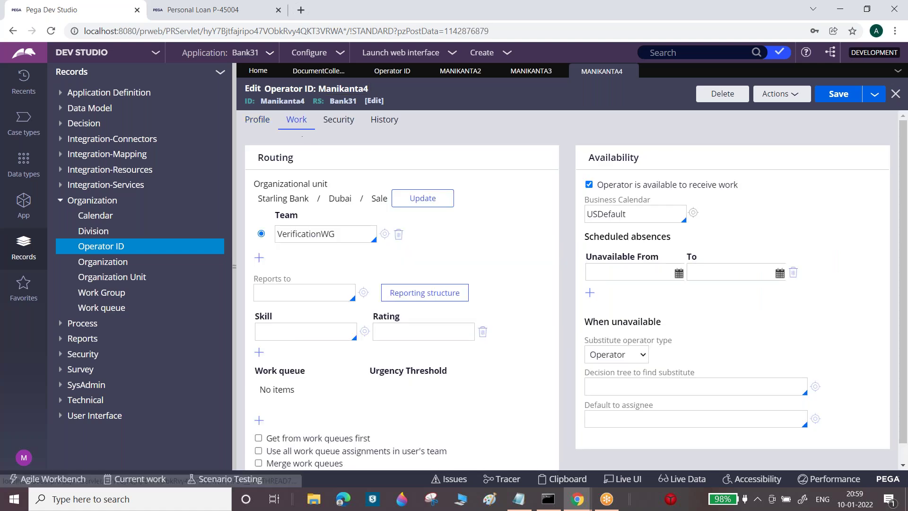
left_click(341, 235)
key("BackSpace")
key("BackSpace")
key("BackSpace")
key("BackSpace")
key("BackSpace")
key("BackSpace")
key("BackSpace")
key("BackSpace")
key("BackSpace")
key("BackSpace")
key("BackSpace")
key("BackSpace")
key("BackSpace")
key("BackSpace")
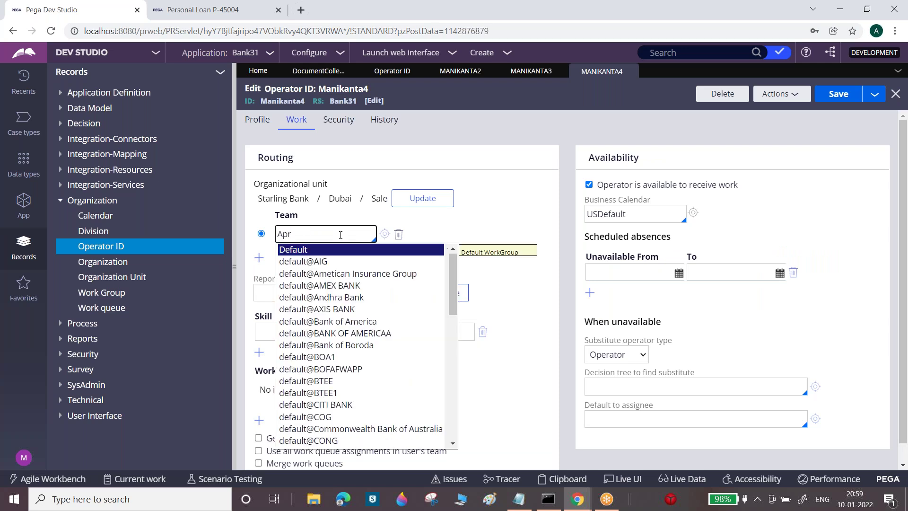
type("Apr")
key("BackSpace")
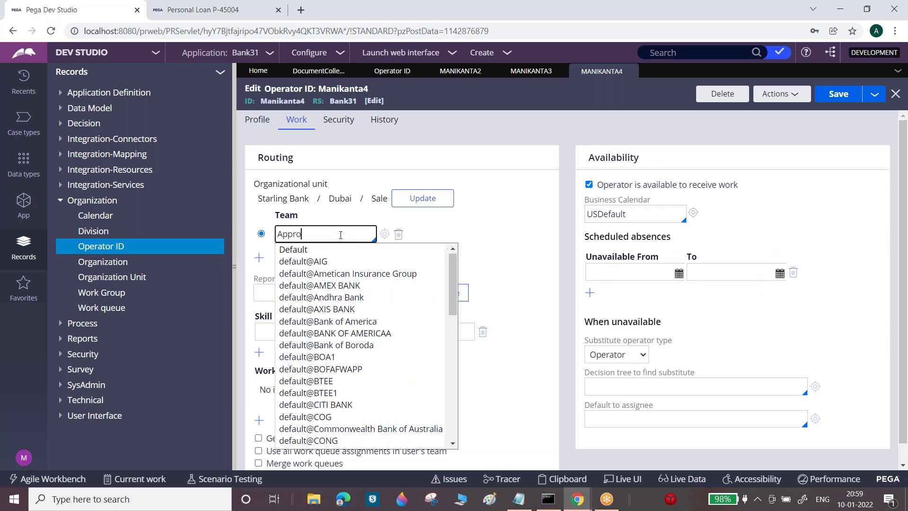
left_click_drag(452, 286, 440, 408)
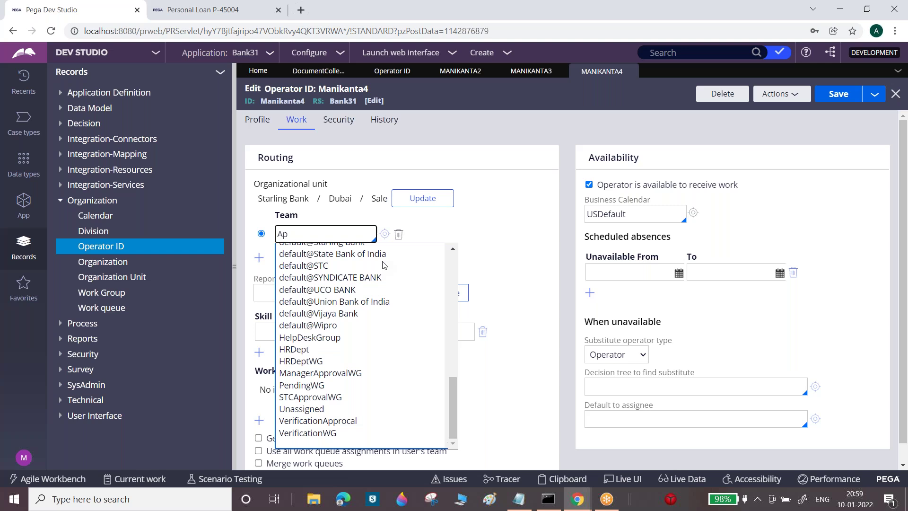
key("Escape")
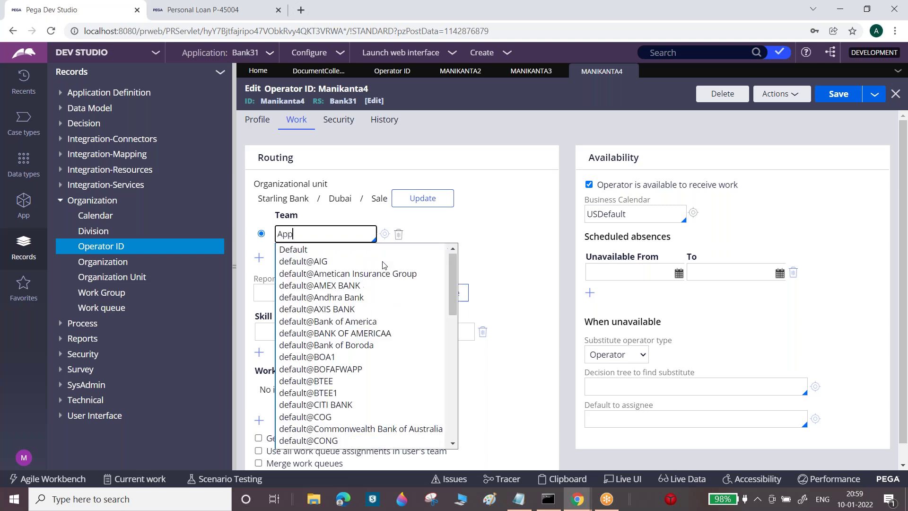
left_click_drag(453, 279, 447, 410)
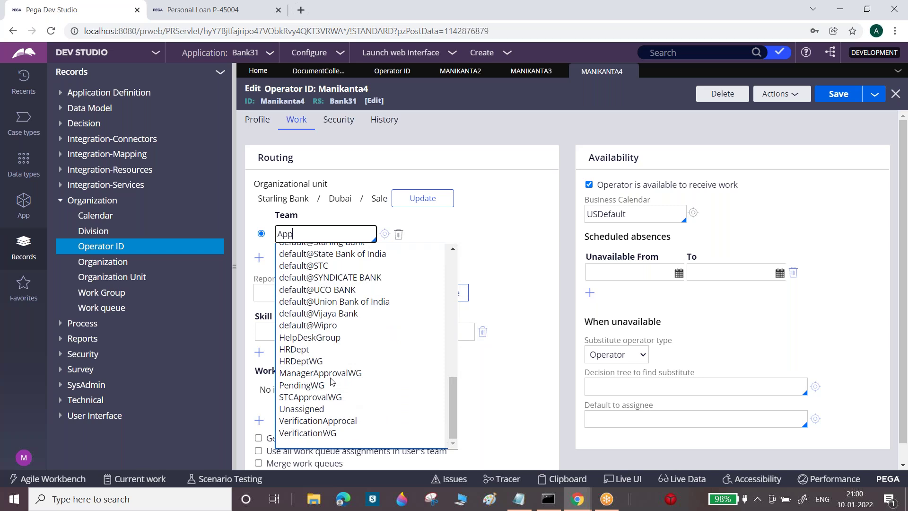
left_click(338, 377)
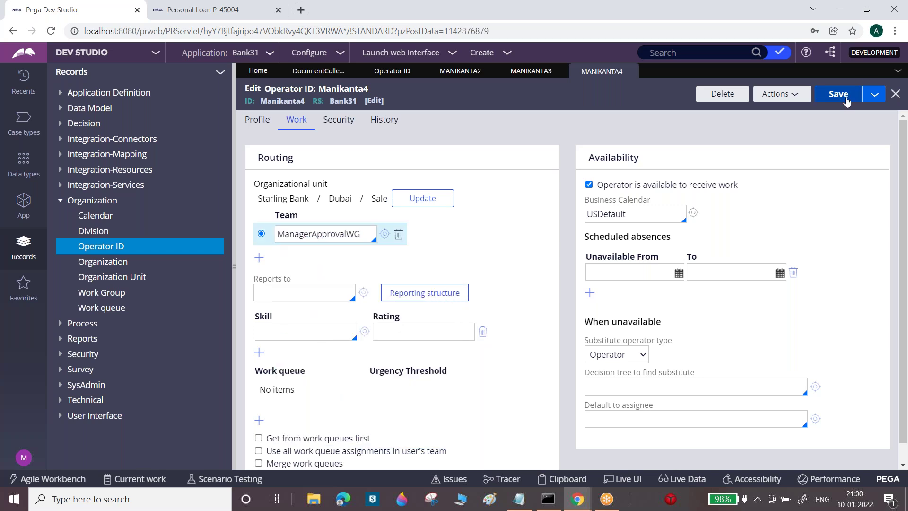
Save operator 4 as a new copy, operator 5, with ID and description ending in 5
left_click(875, 96)
left_click(858, 113)
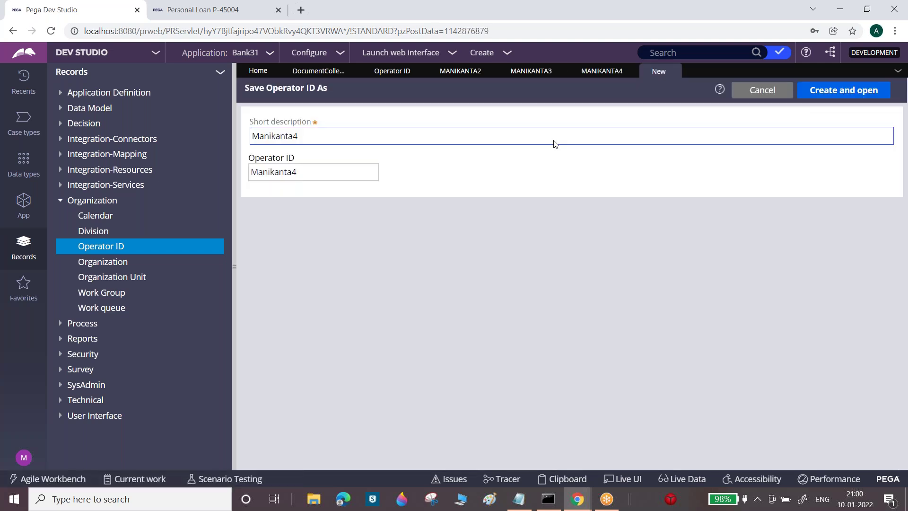
left_click(351, 172)
key("BackSpace")
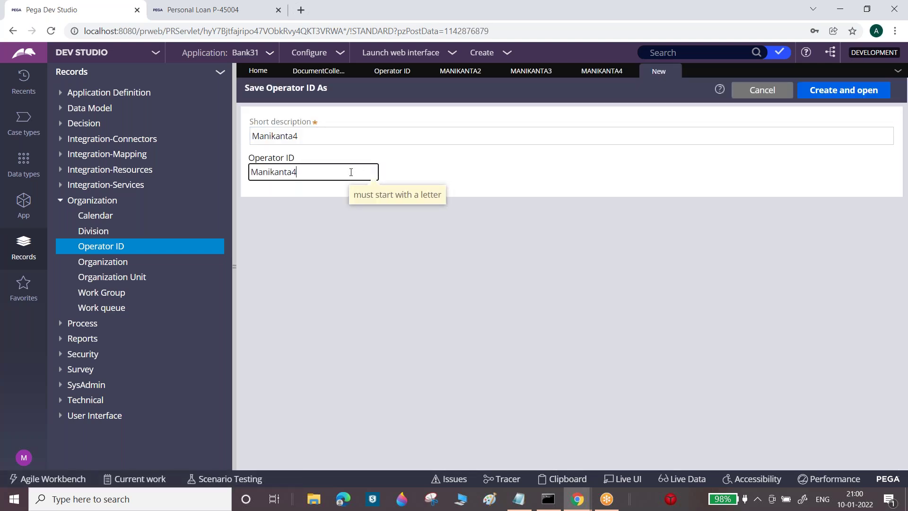
left_click(333, 137)
key("BackSpace")
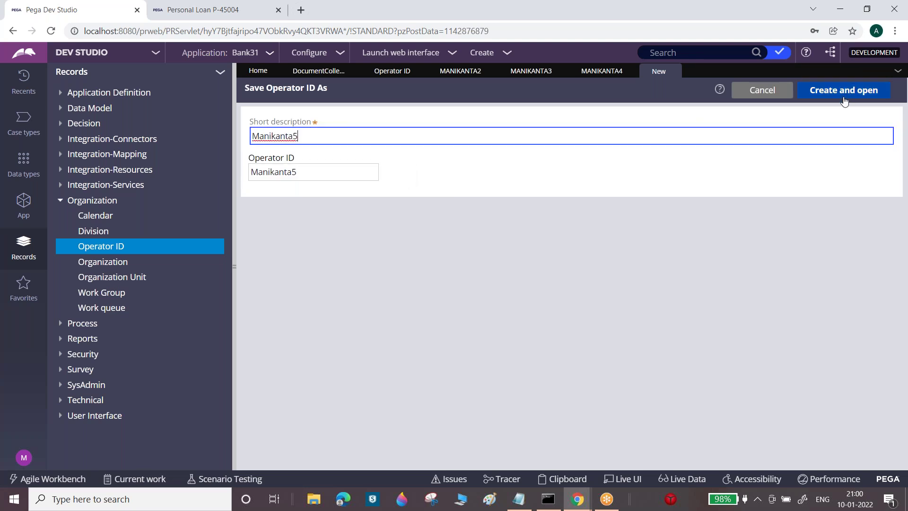
left_click(844, 100)
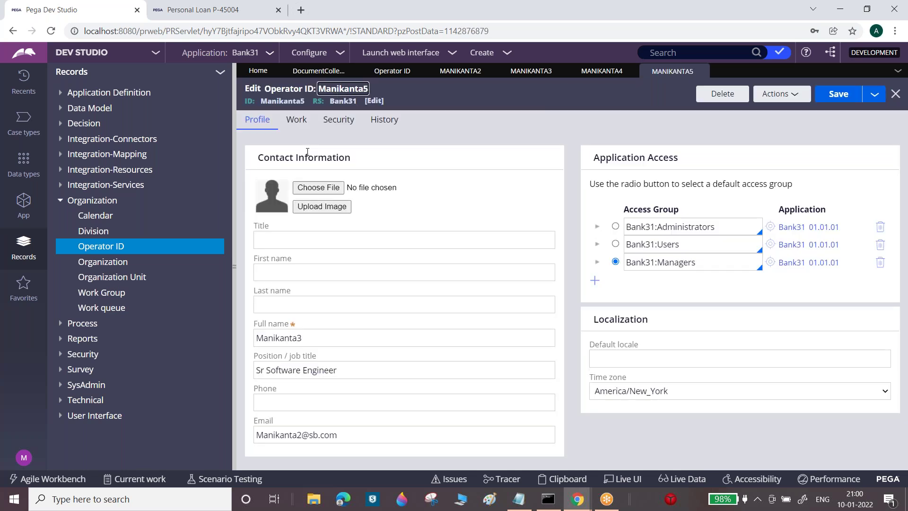
Save operator 5 on team ManagerApprovalWG and return to the Document Collection flow
left_click(300, 122)
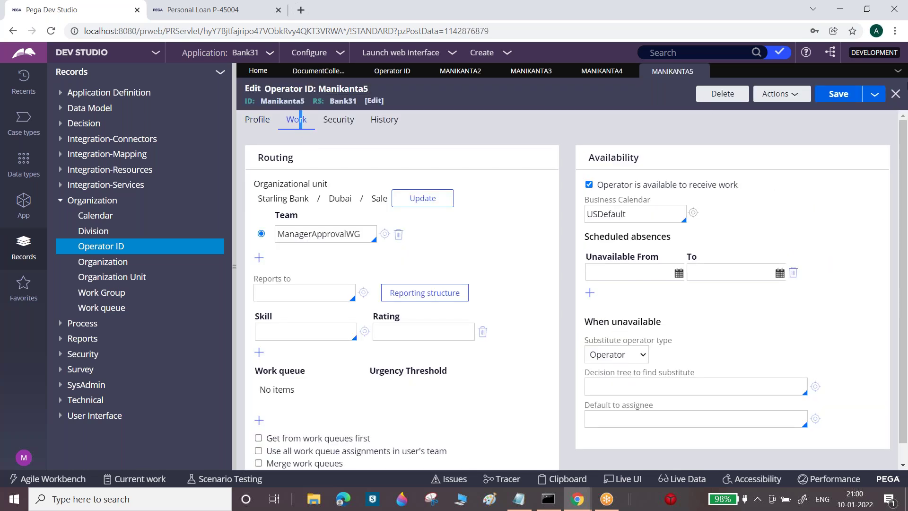
left_click(841, 97)
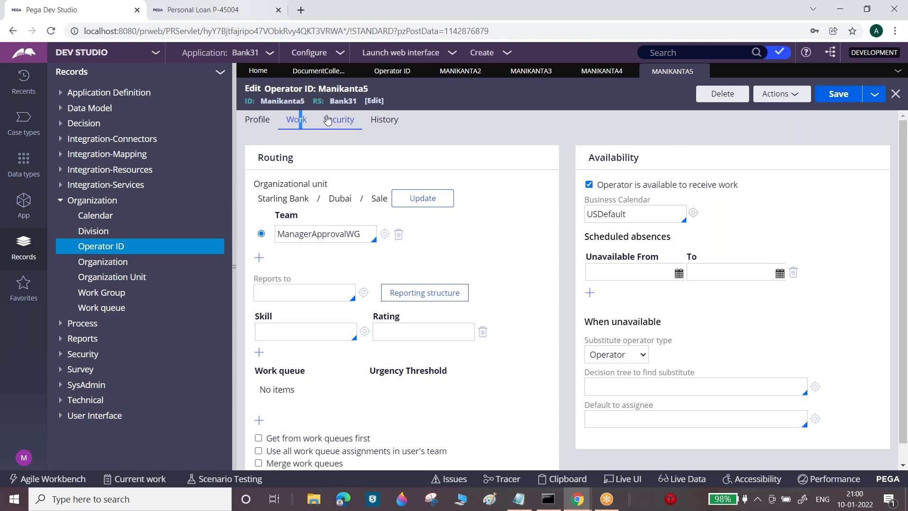
left_click(326, 75)
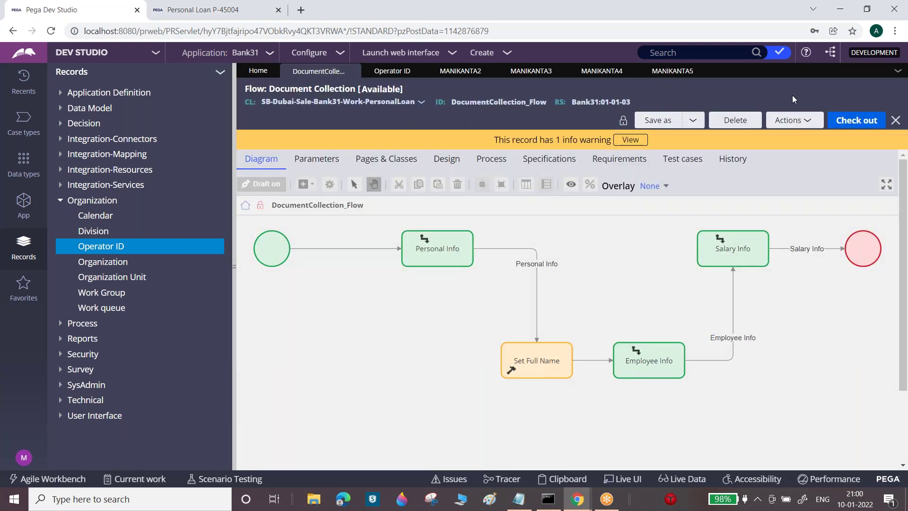
Check out the Document Collection flow for editing, then close its tab
left_click(845, 121)
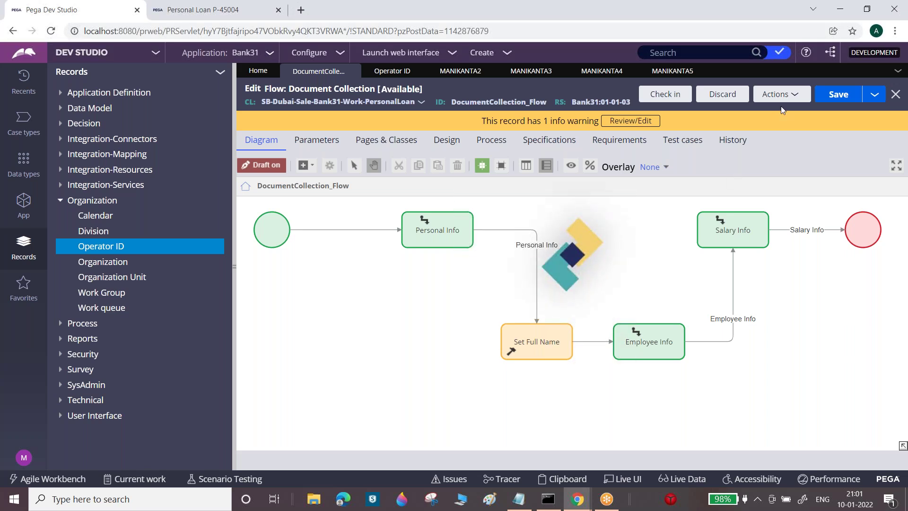
left_click(353, 71)
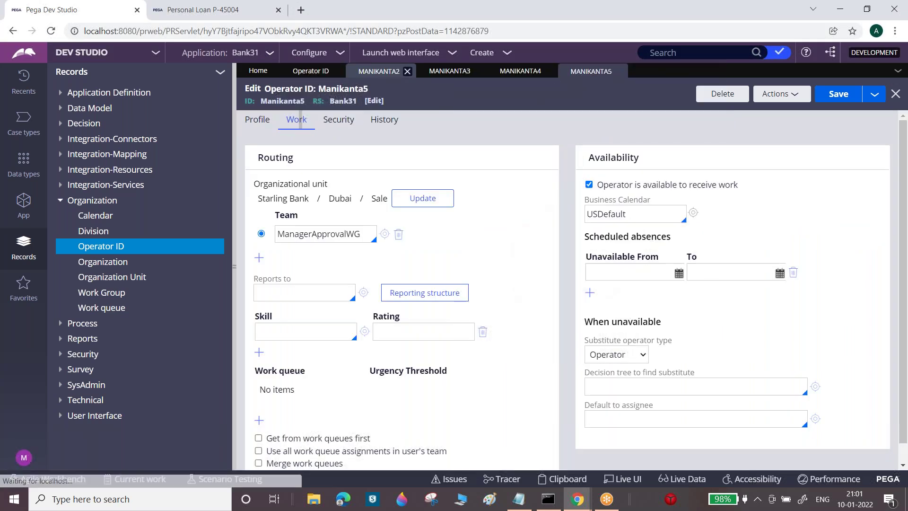
Reopen DocumentCollection_Flow from the App explorer after the Recents entry fails to load
left_click(24, 81)
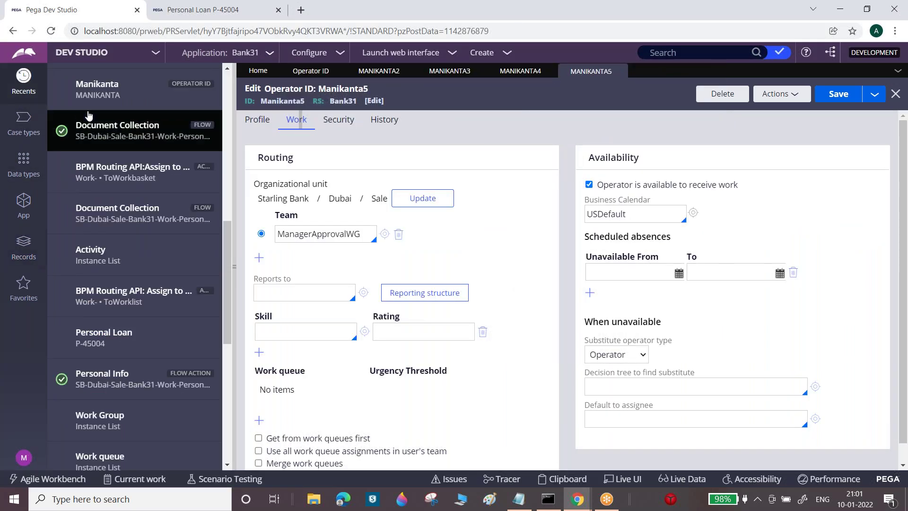
left_click(105, 135)
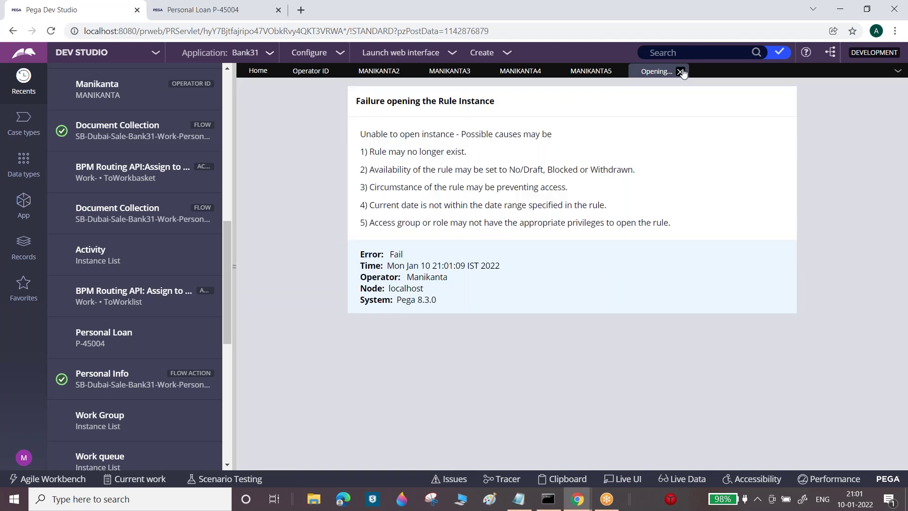
left_click(683, 71)
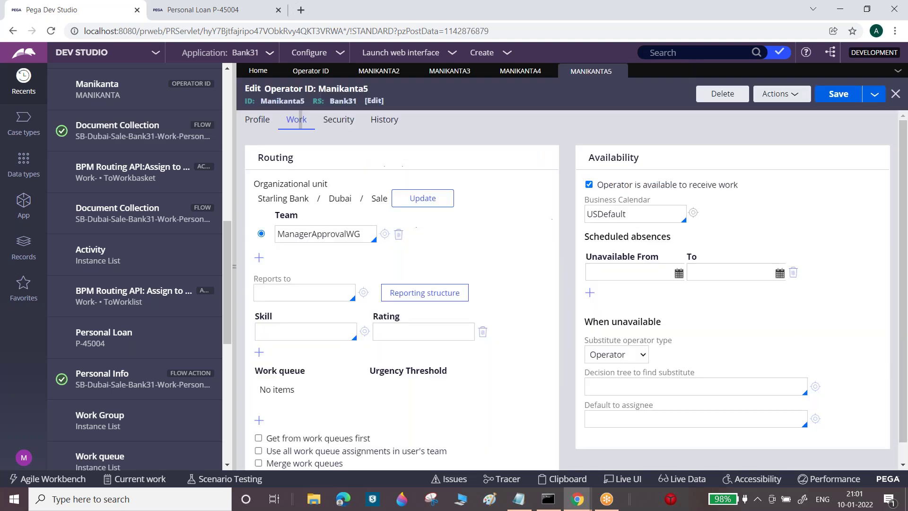
left_click(26, 215)
left_click(138, 337)
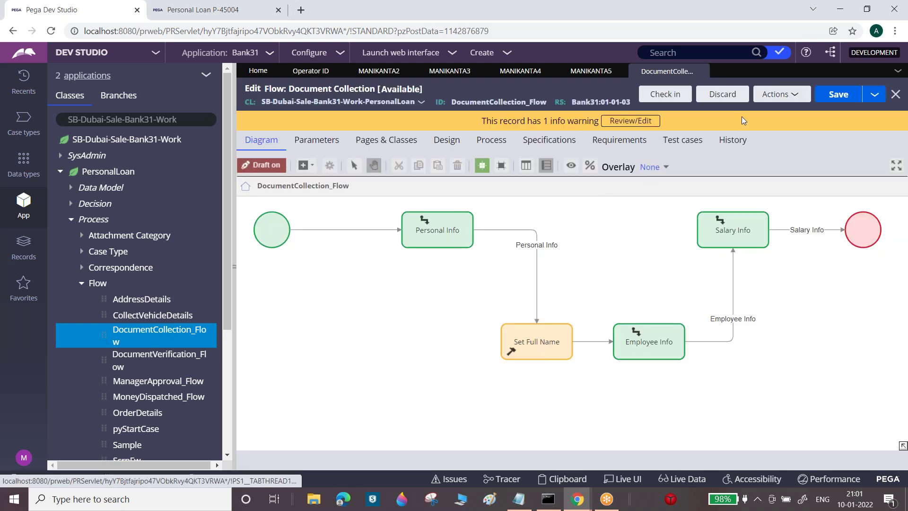
Route the Employee Info assignment to Current operator
left_click(723, 94)
left_click(419, 318)
left_click(693, 329)
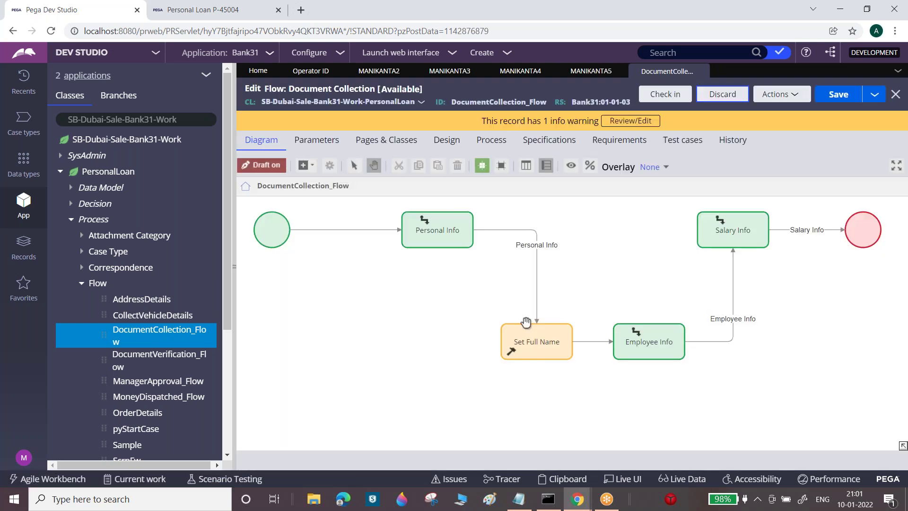
double_click(693, 329)
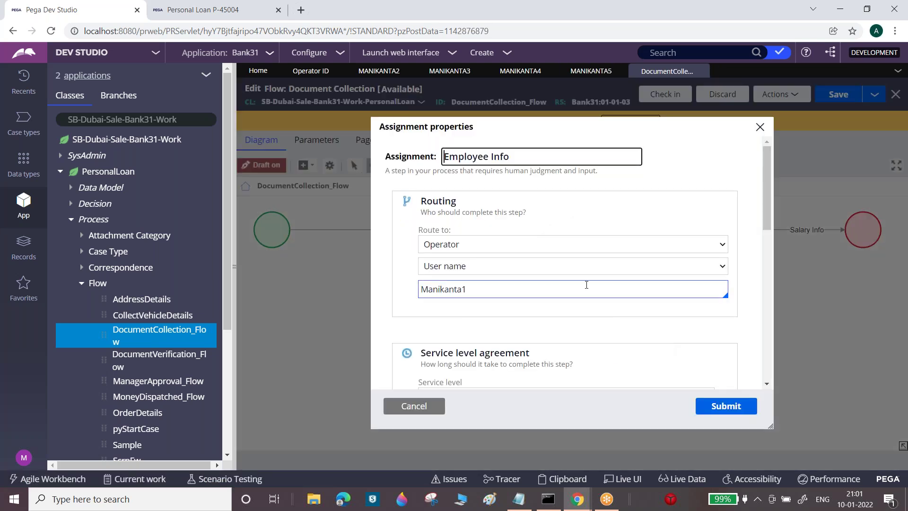
left_click(569, 243)
left_click(469, 263)
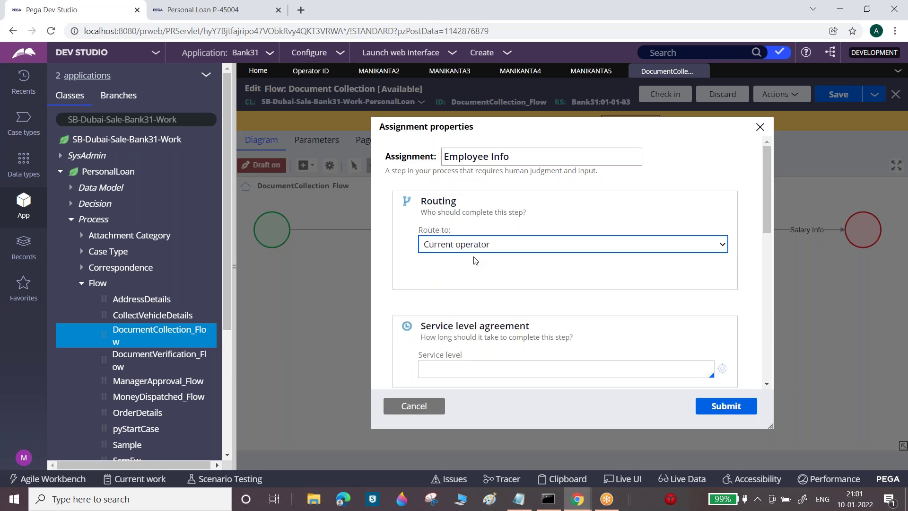
left_click(723, 408)
Route the Salary Info assignment to Current operator
left_click(740, 226)
double_click(743, 227)
left_click(537, 244)
left_click(511, 258)
left_click(725, 407)
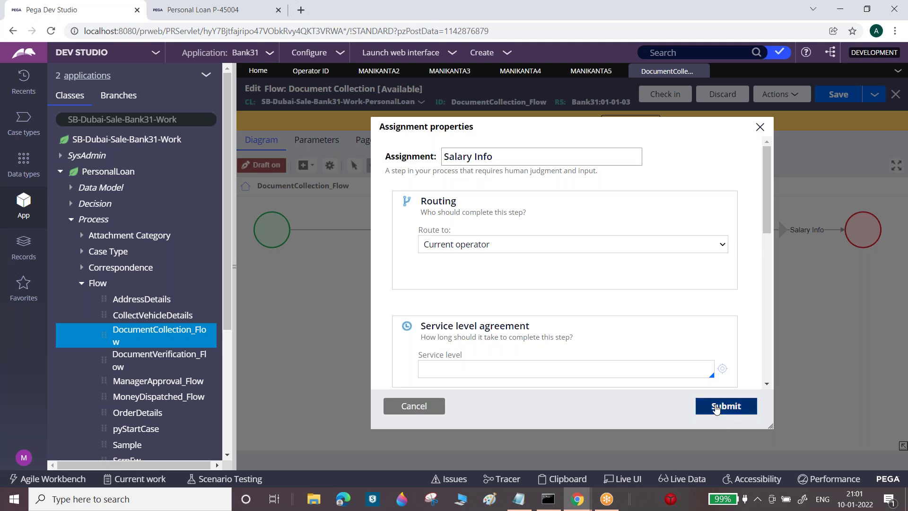
Check in the Document Collection flow with justification 'w' and comment 'w'
left_click(674, 99)
type("w")
key("Tab")
key("Tab")
key("Tab")
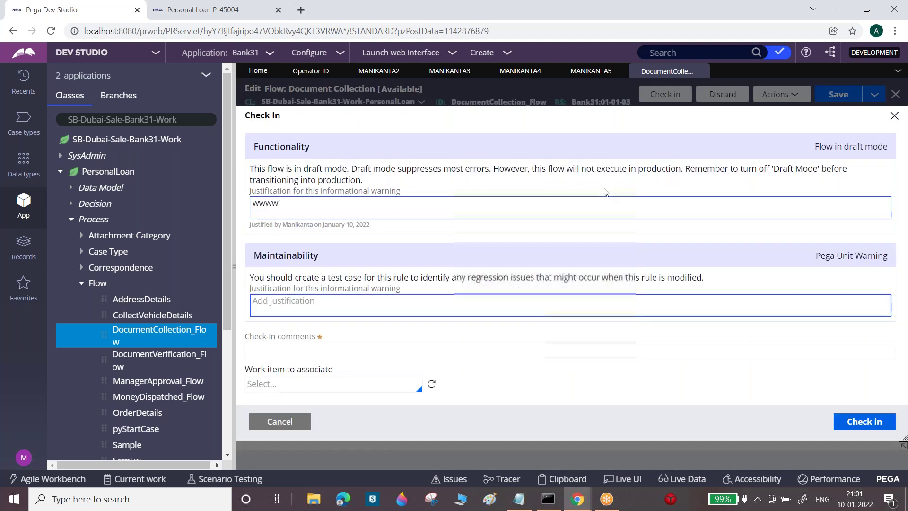
left_click(558, 342)
type("w")
left_click(877, 425)
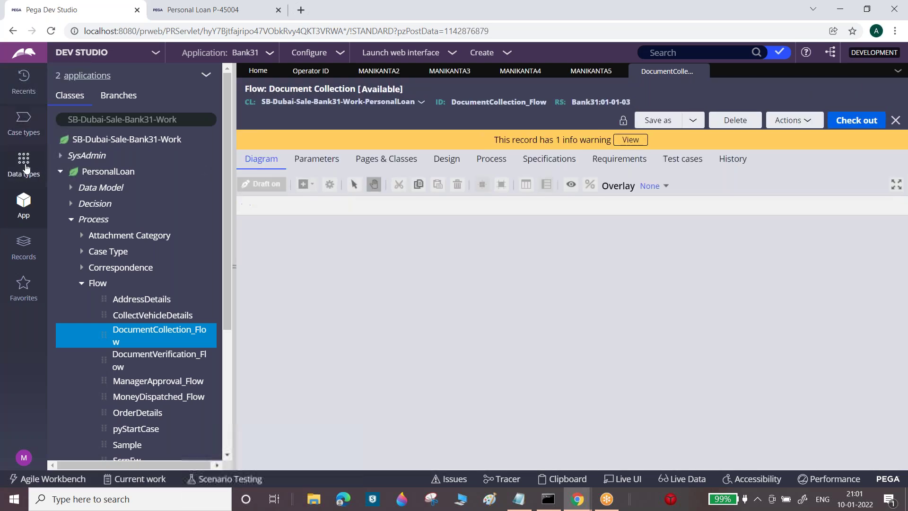
left_click(24, 163)
left_click(24, 133)
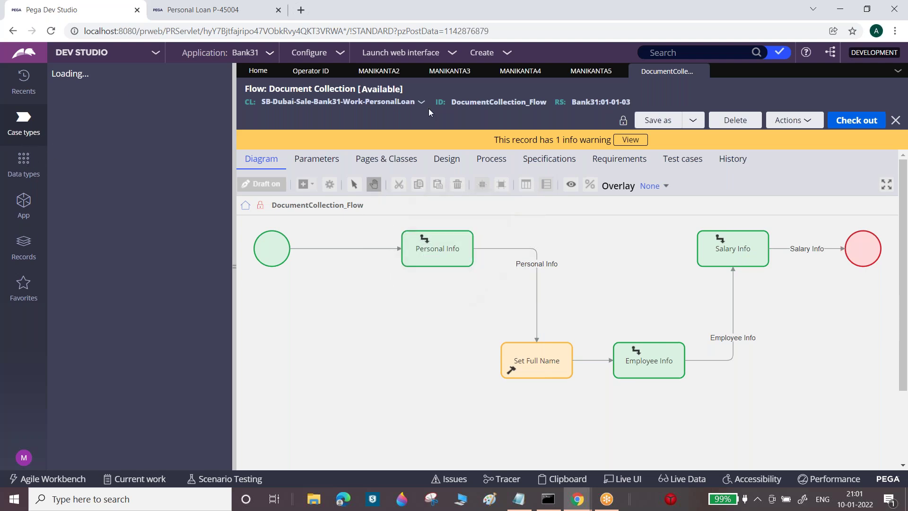
Discard the flow's changes, close all rule tabs, and show Personal Loan's life cycle
left_click_drag(544, 102, 713, 81)
left_click(702, 71)
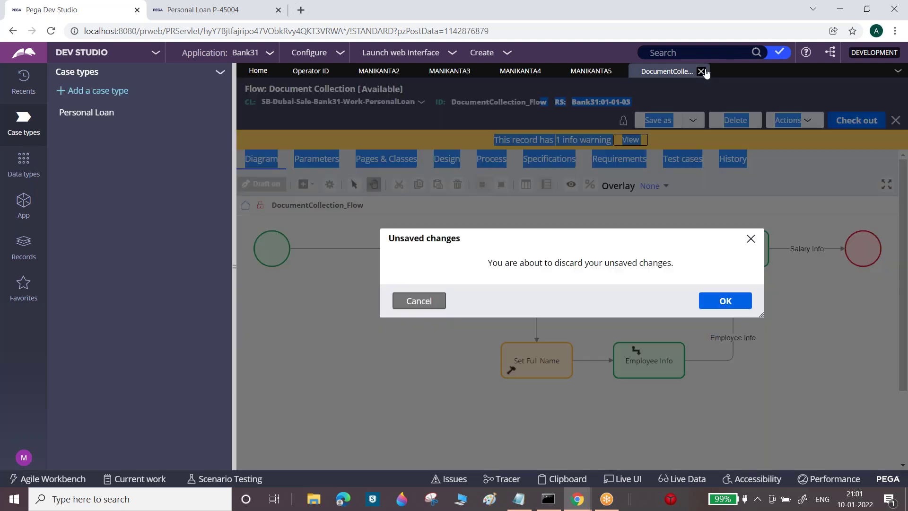
left_click(733, 301)
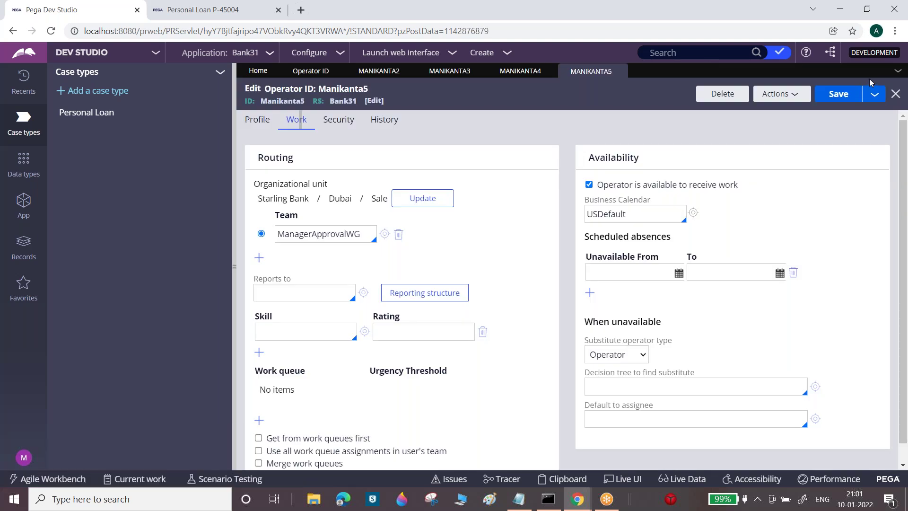
left_click(898, 71)
left_click(859, 175)
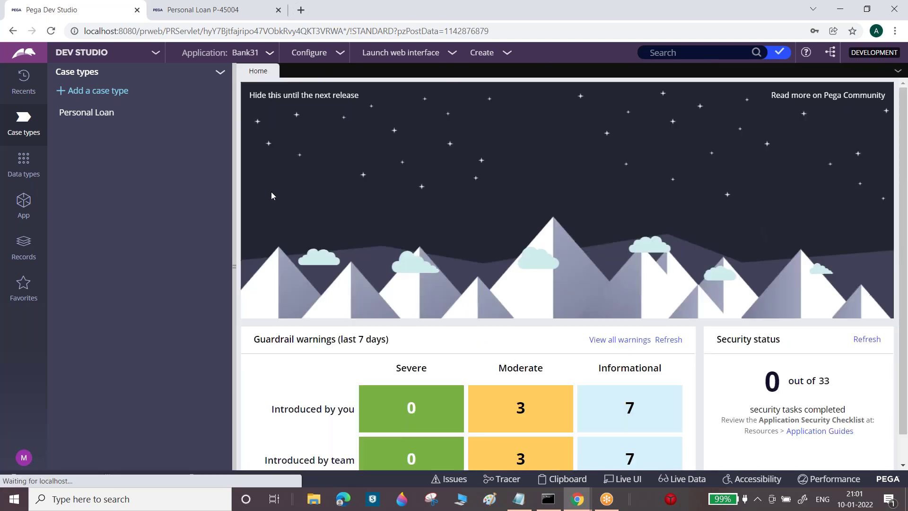
left_click(87, 112)
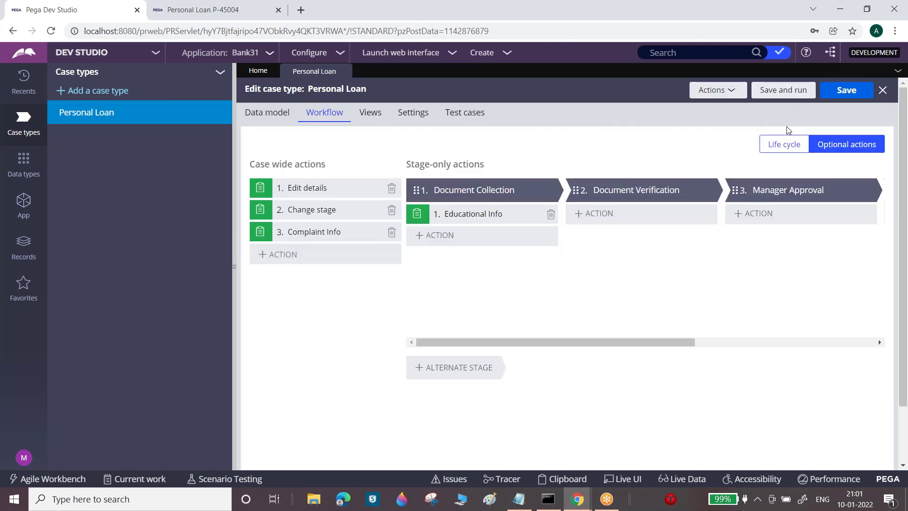
left_click(783, 146)
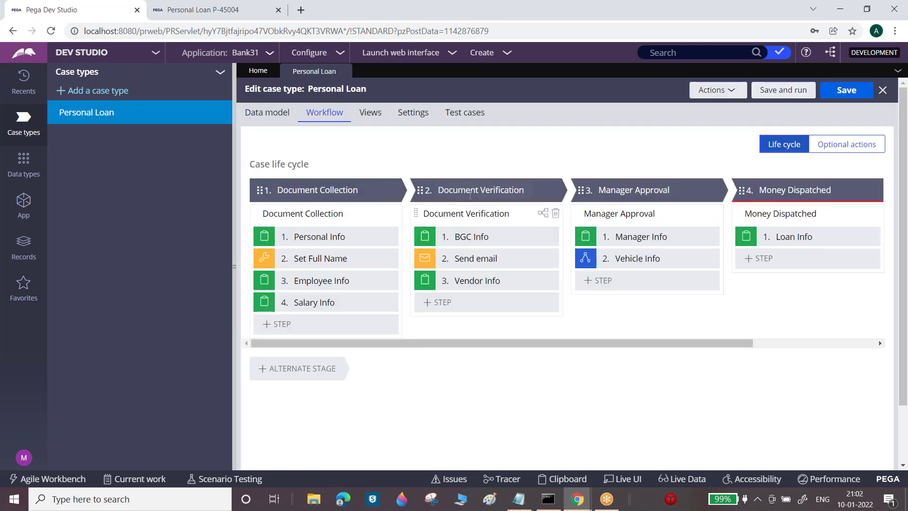
Open the BGC Info step in the Document Verification stage's process
left_click(471, 194)
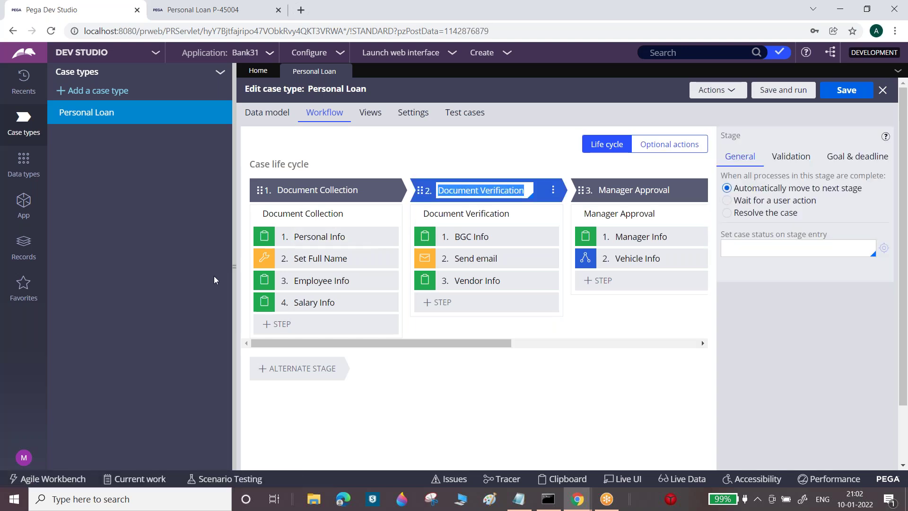
left_click(235, 265)
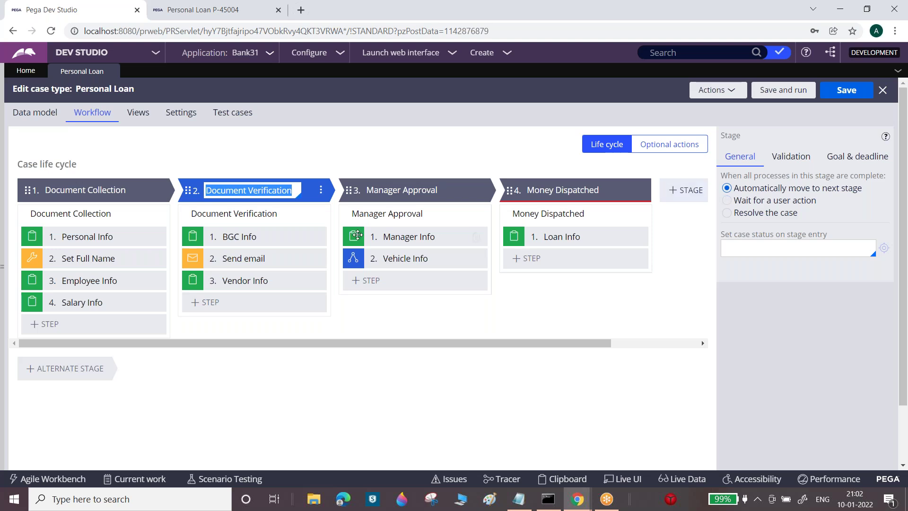
left_click(231, 214)
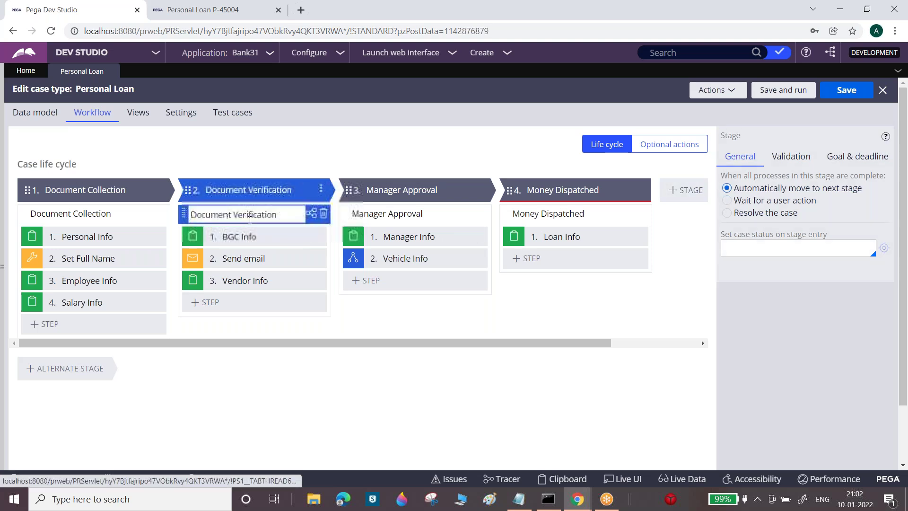
left_click(250, 235)
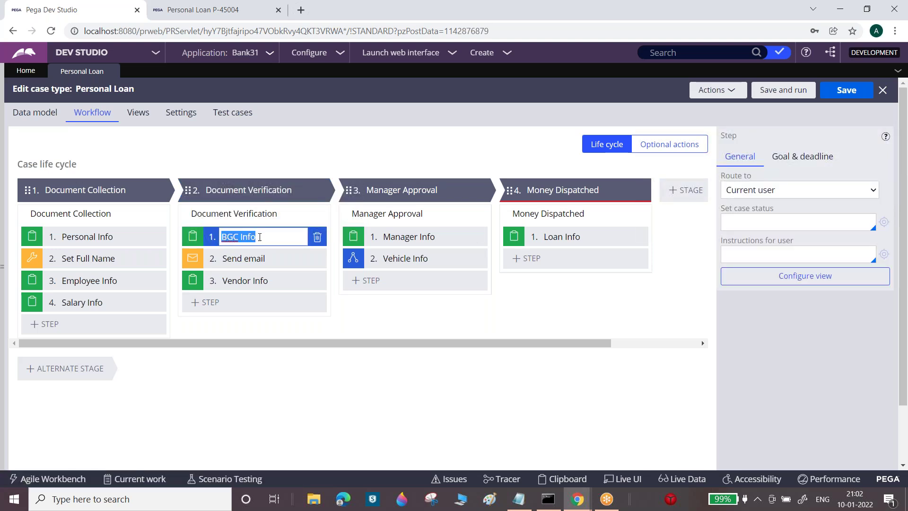
Route the BGC Info step to the VerificationWB work queue
left_click(787, 189)
key("Down")
key("Down")
key("Return")
left_click(746, 211)
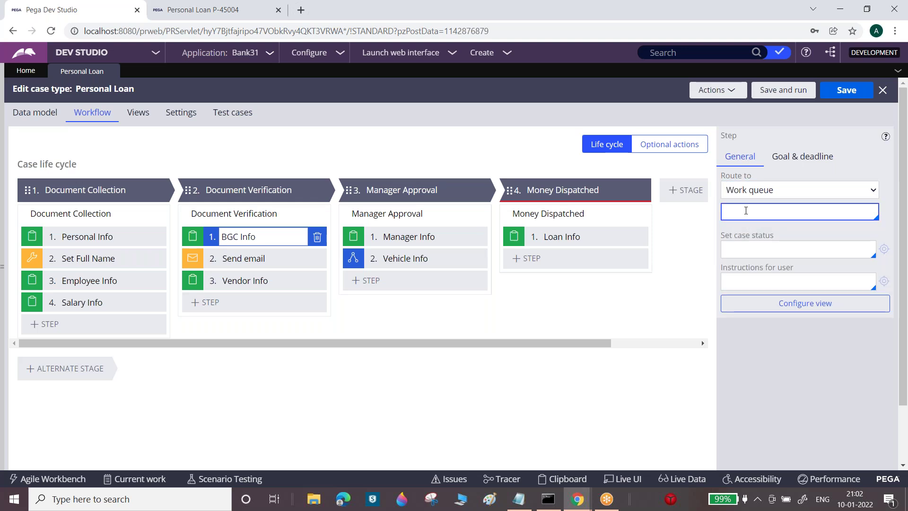
type("ve")
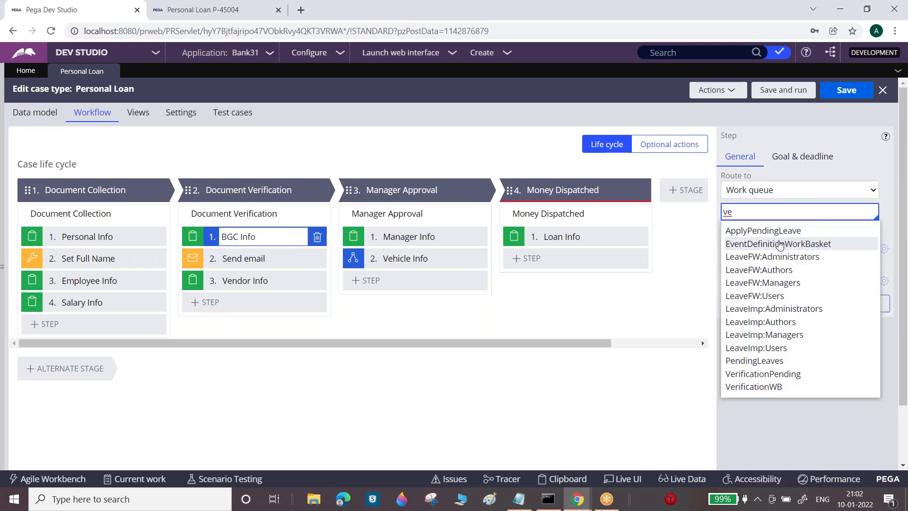
left_click(769, 387)
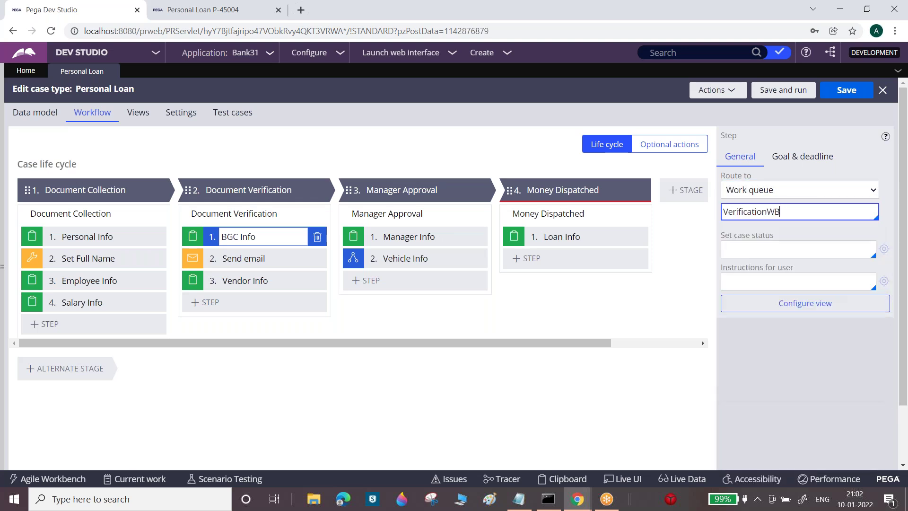
double_click(741, 210)
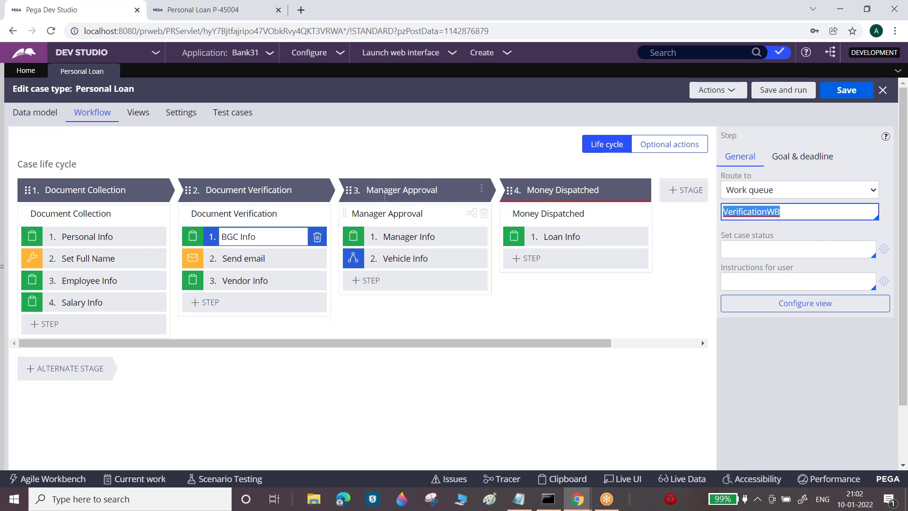
left_click(407, 236)
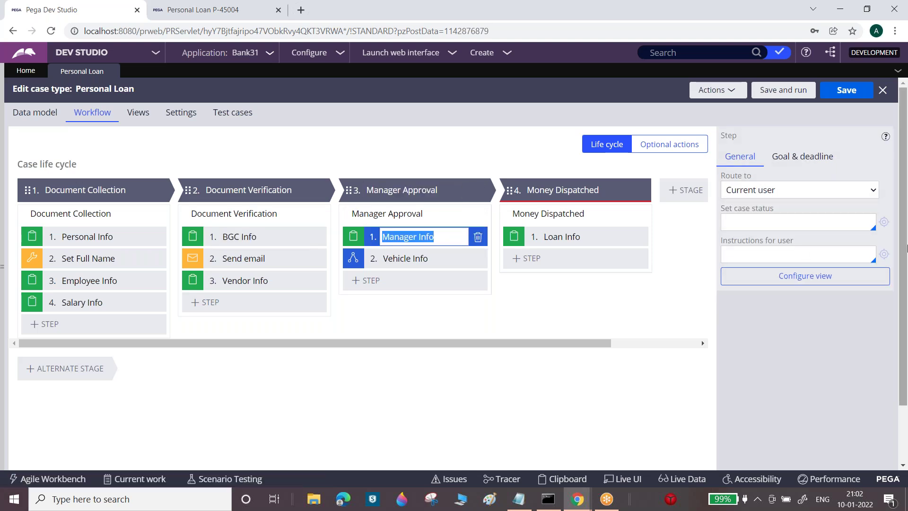
Route the Manager Info step to the ManagerApprovalWB work queue
left_click(804, 190)
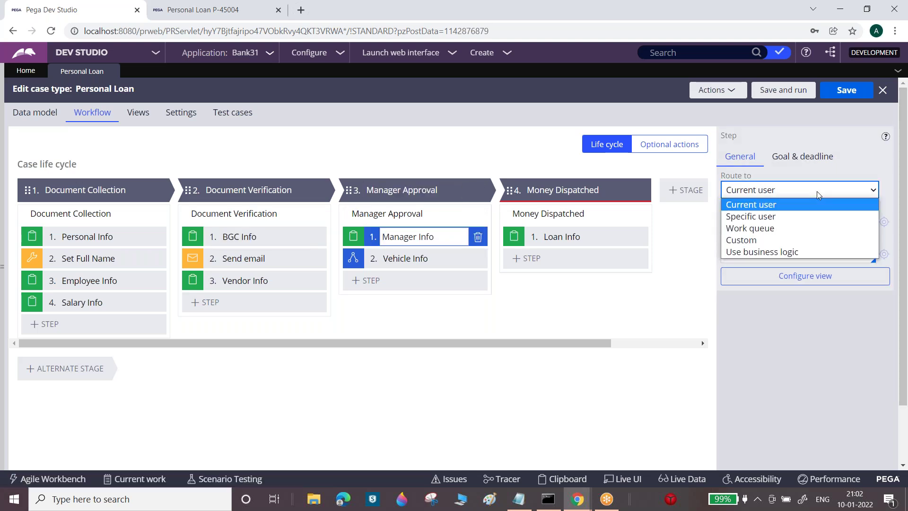
left_click(748, 225)
left_click(744, 206)
type("ma")
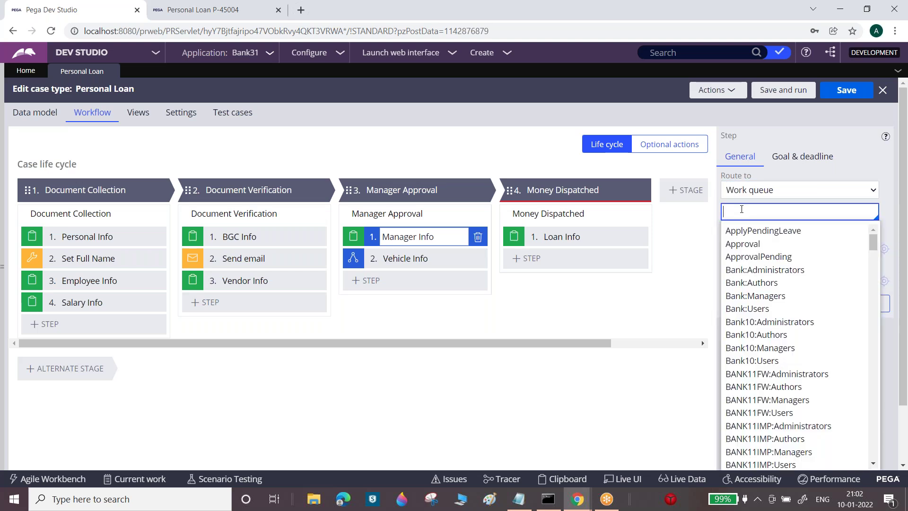
type("n")
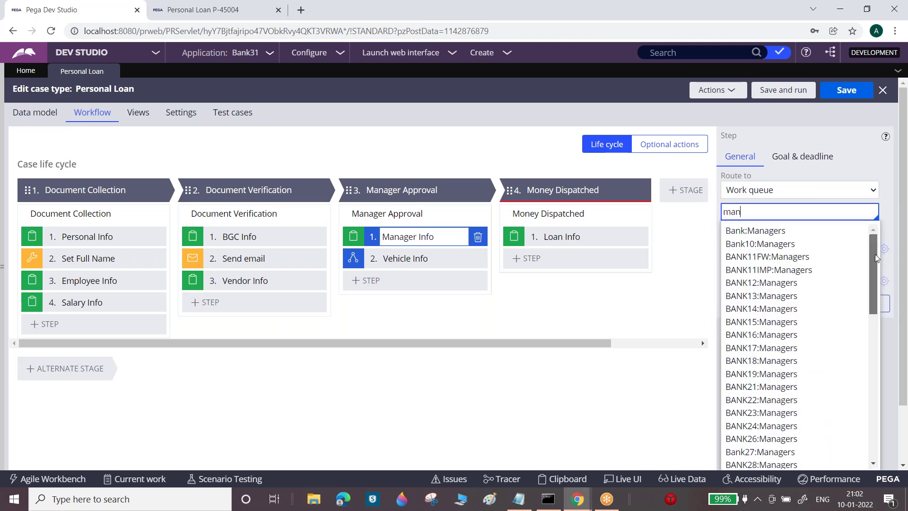
left_click_drag(873, 278, 869, 424)
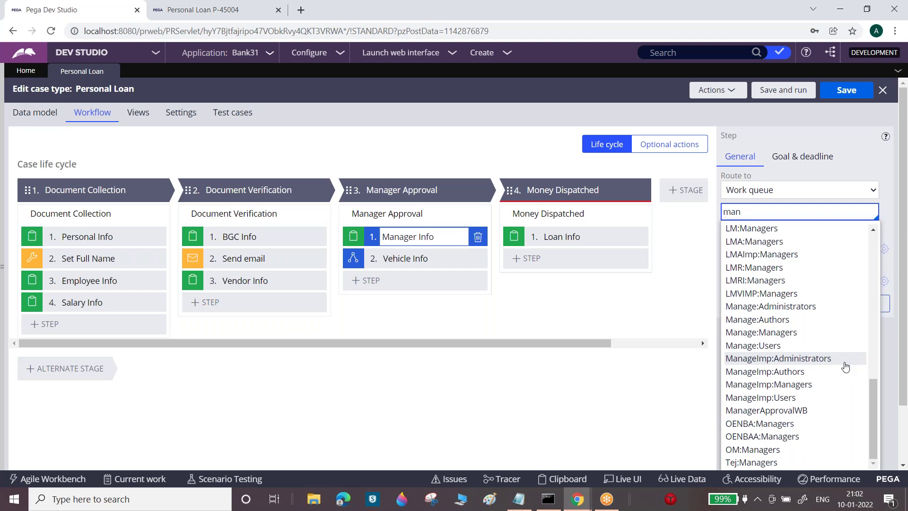
key("BackSpace")
key("BackSpace")
key("BackSpace")
type("Man")
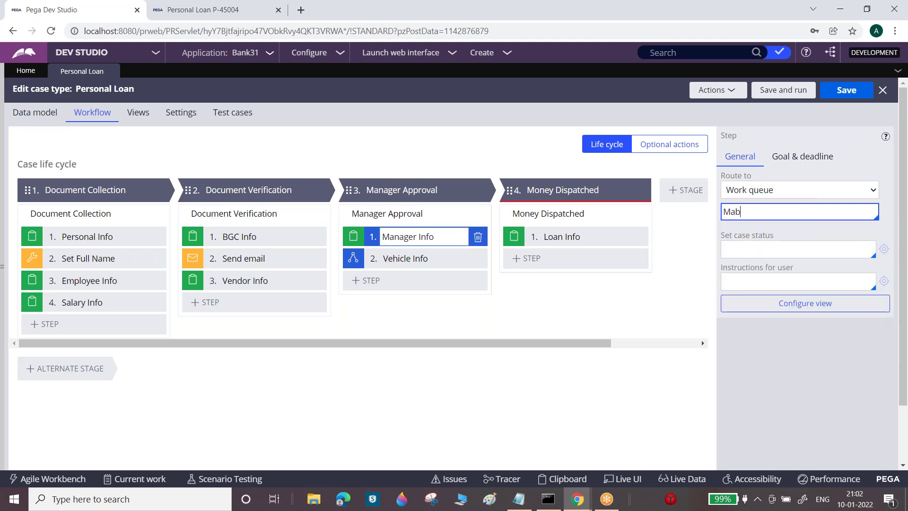
type("ag")
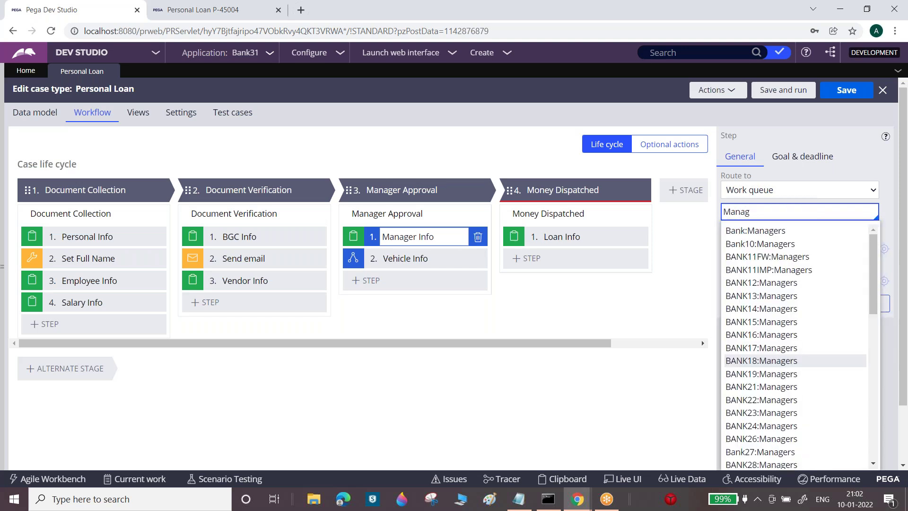
type("erap")
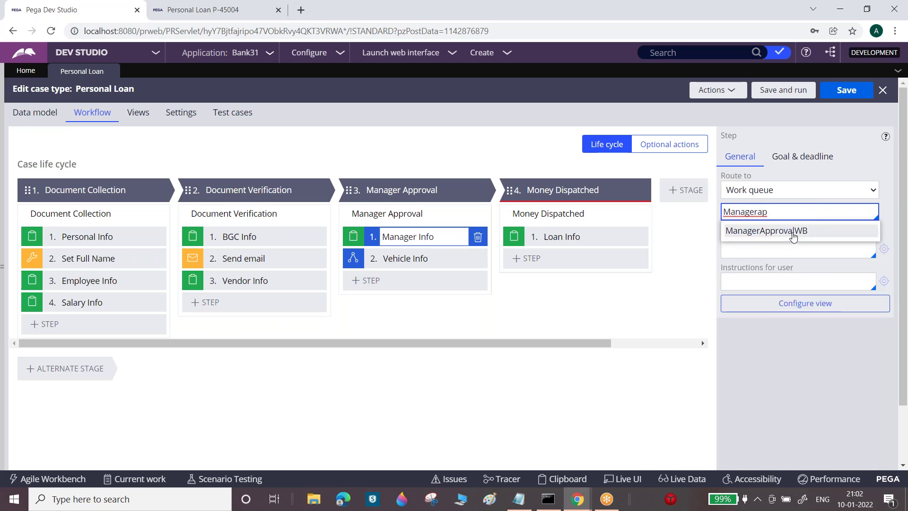
left_click(799, 237)
Save the Personal Loan case type changes
left_click(843, 92)
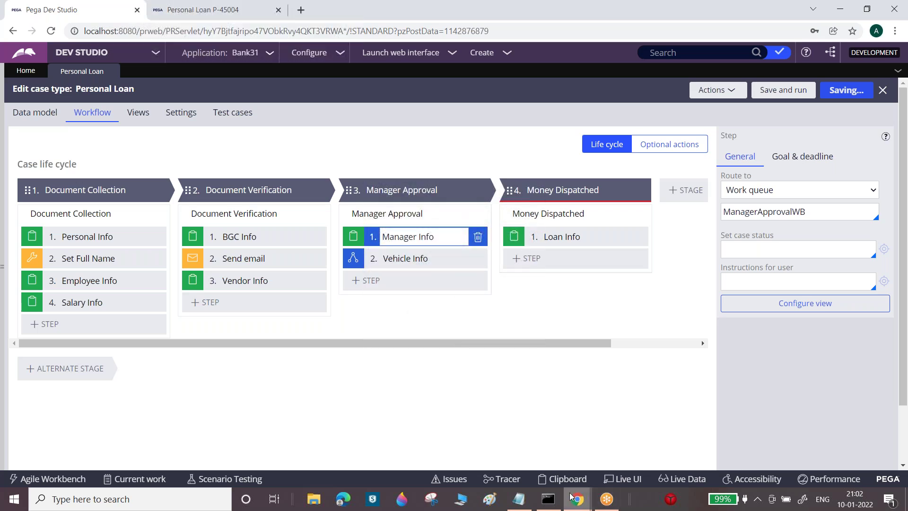
mouse_move(572, 497)
left_click(634, 425)
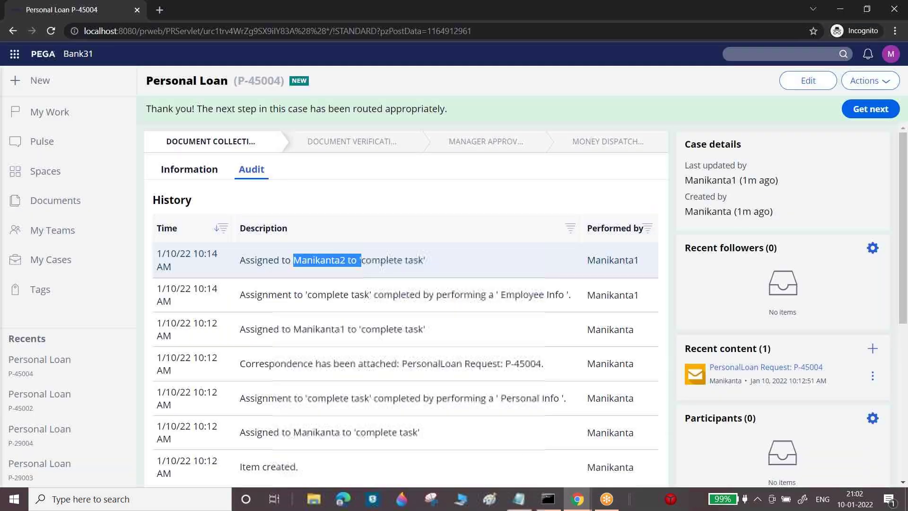
Log off the portal and sign in with another operator's username and password
left_click(891, 54)
left_click(828, 138)
type("ma")
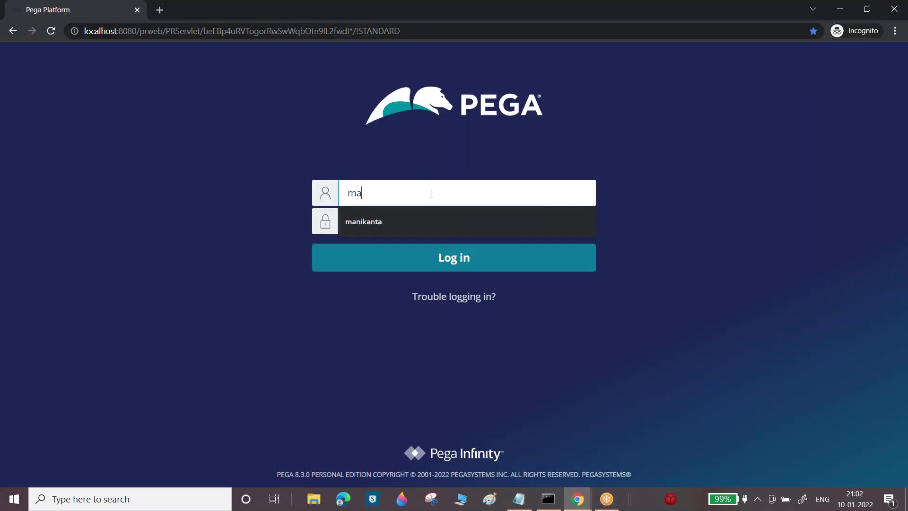
type("nikanta3")
key("Tab")
type("ru")
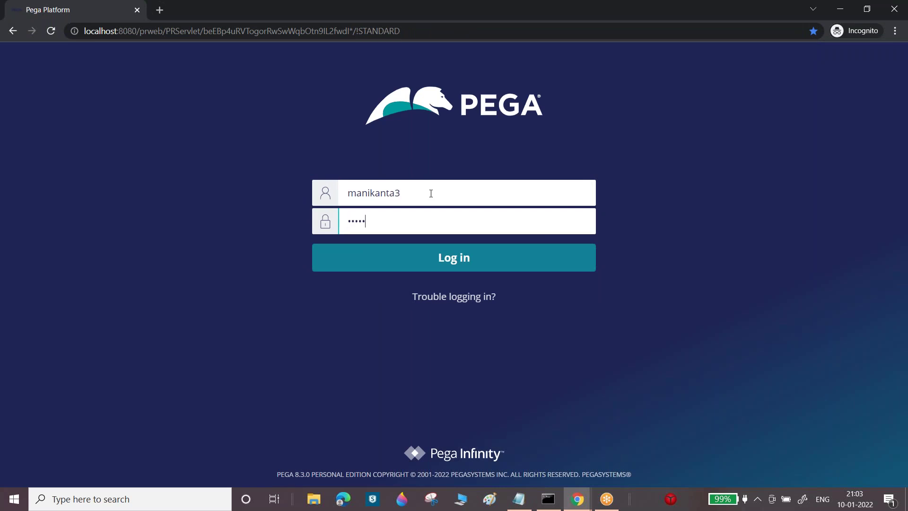
key("Return")
mouse_move(581, 505)
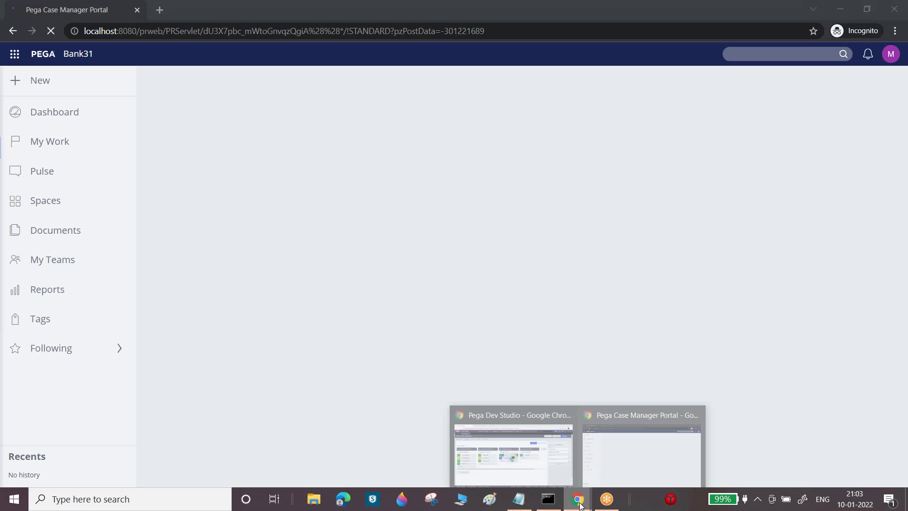
left_click(523, 463)
Create a new Personal Loan case and submit its Personal Info, Employee Info and Salary Info forms
left_click(215, 10)
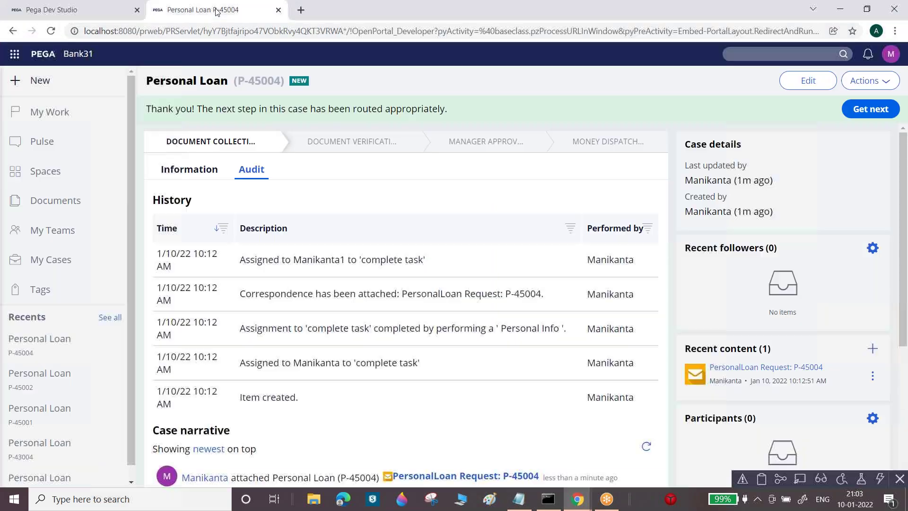
left_click(35, 81)
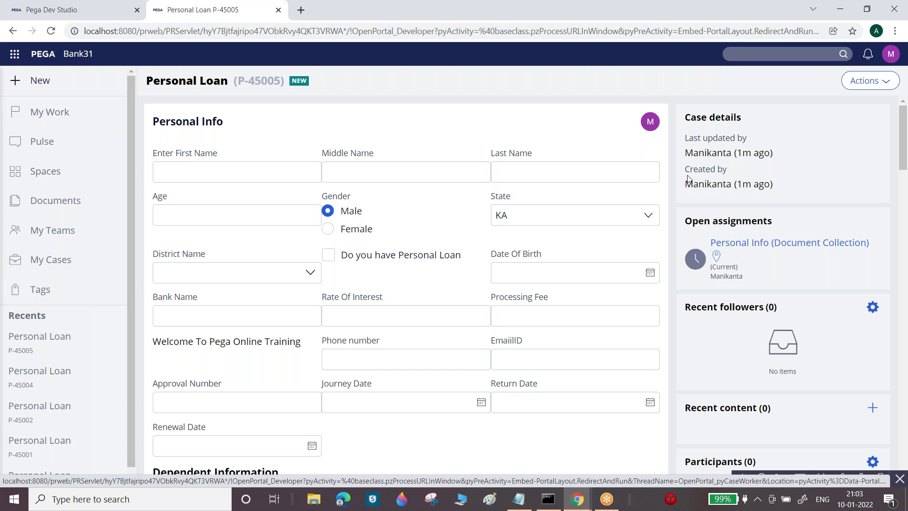
left_click_drag(904, 142, 882, 128)
scroll(878, 168, "down", 8)
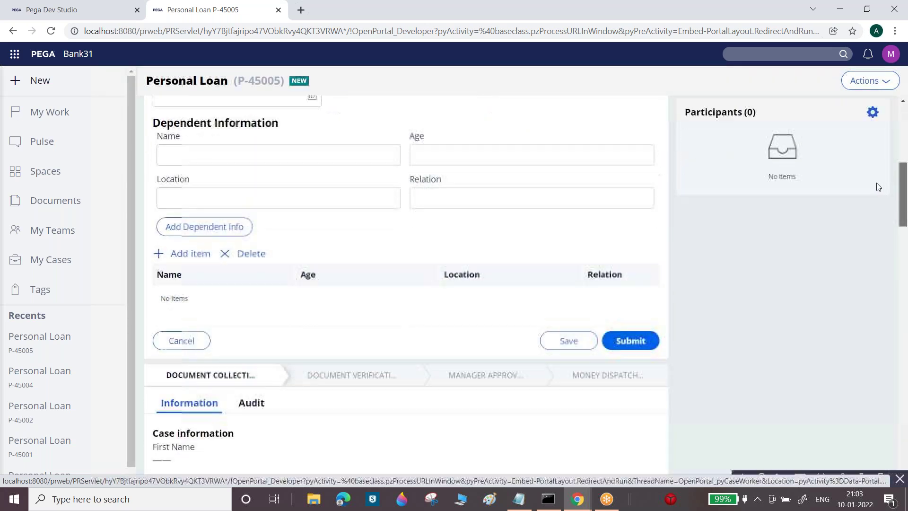
left_click(639, 321)
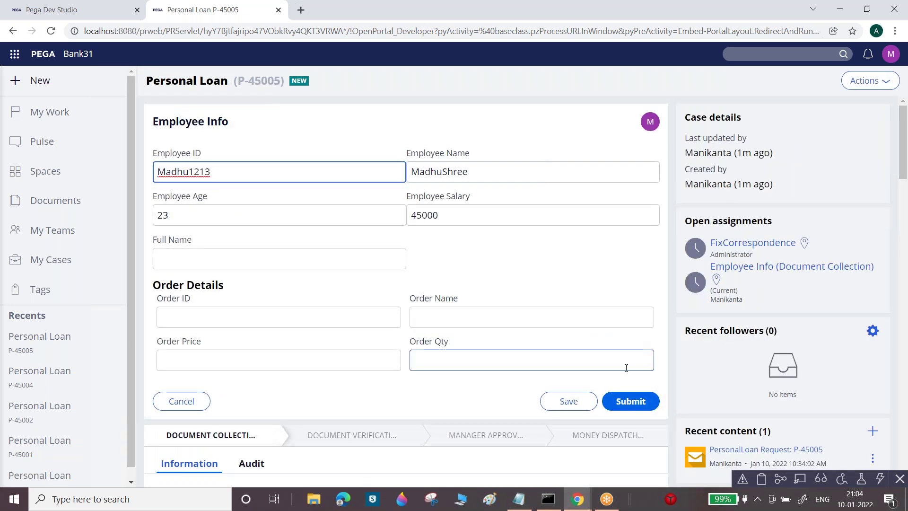
left_click(630, 401)
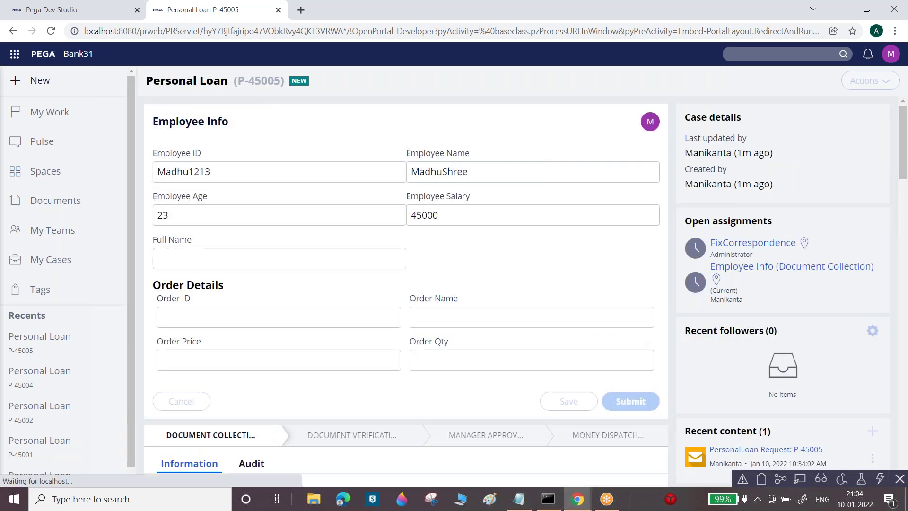
left_click(630, 315)
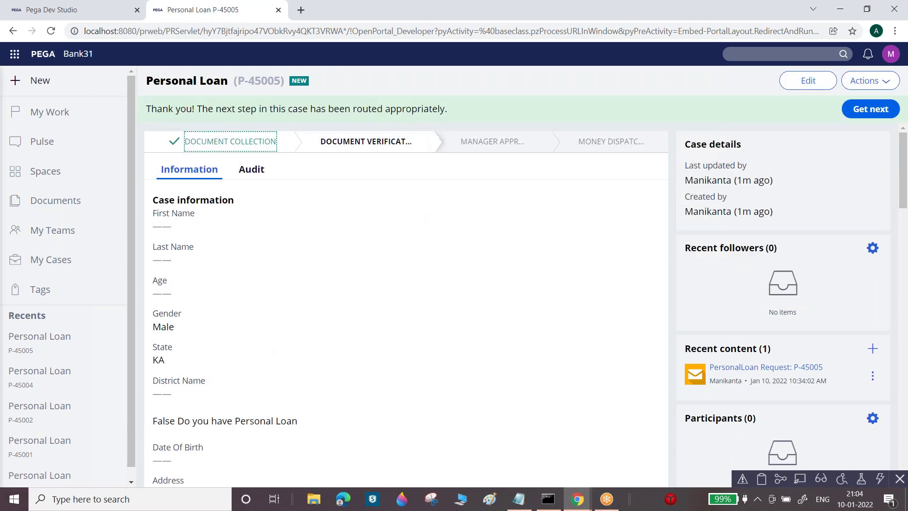
Review P-45005's audit history, then refresh the portal dashboard's work queue counts
left_click(251, 170)
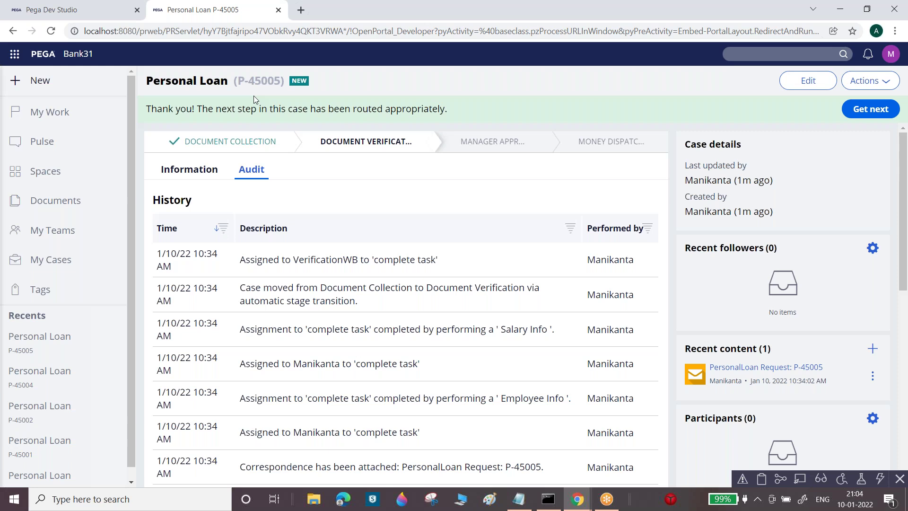
left_click_drag(238, 80, 275, 82)
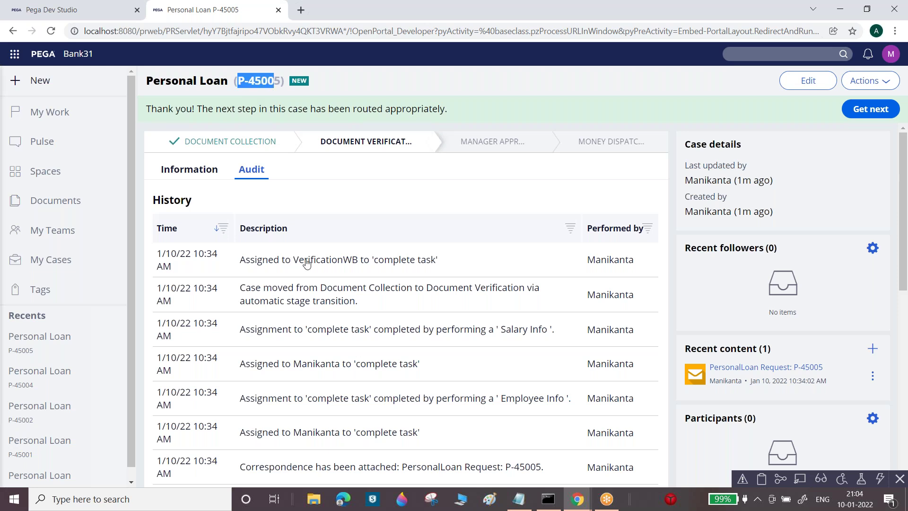
mouse_move(577, 499)
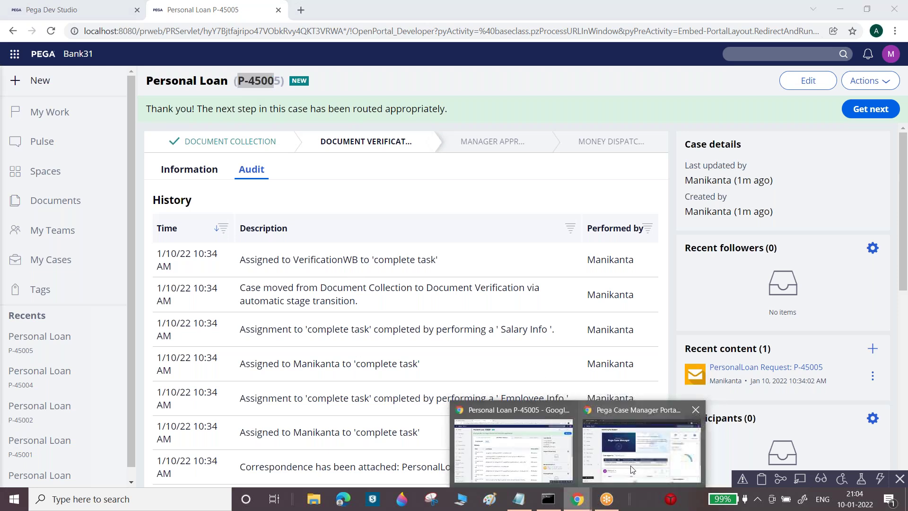
left_click(641, 445)
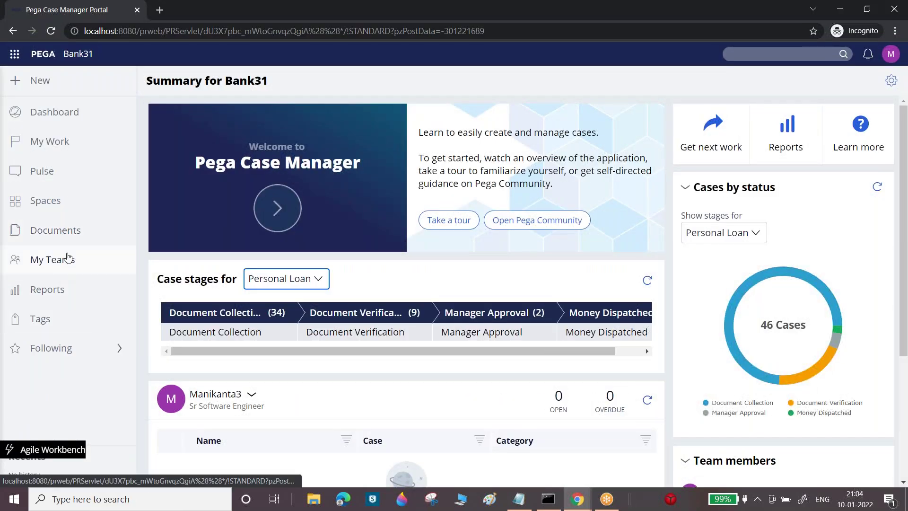
scroll(906, 208, "down", 4)
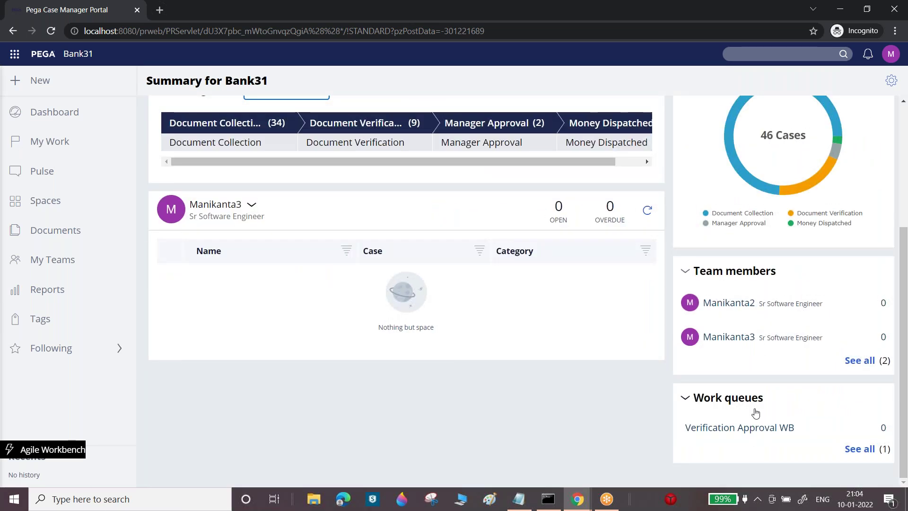
left_click(223, 123)
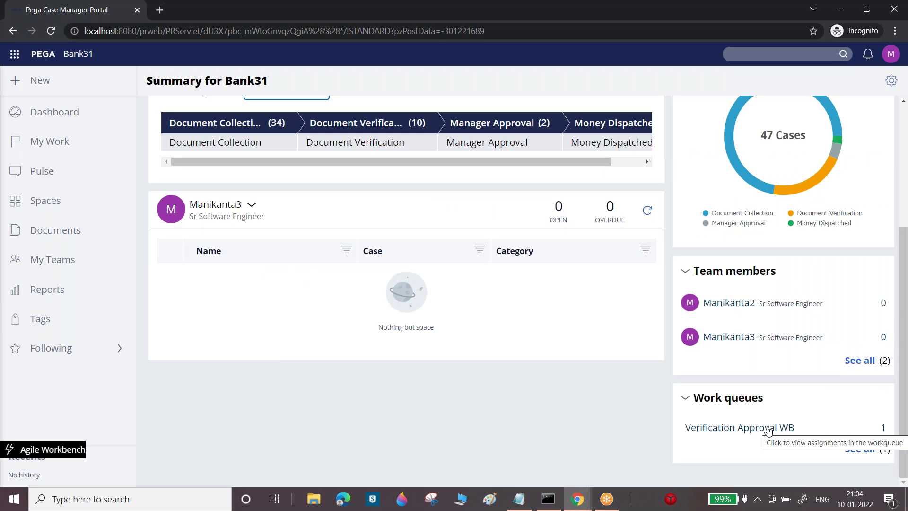
Return to Dev Studio's Personal Loan case page and bring up the New case list
left_click(589, 501)
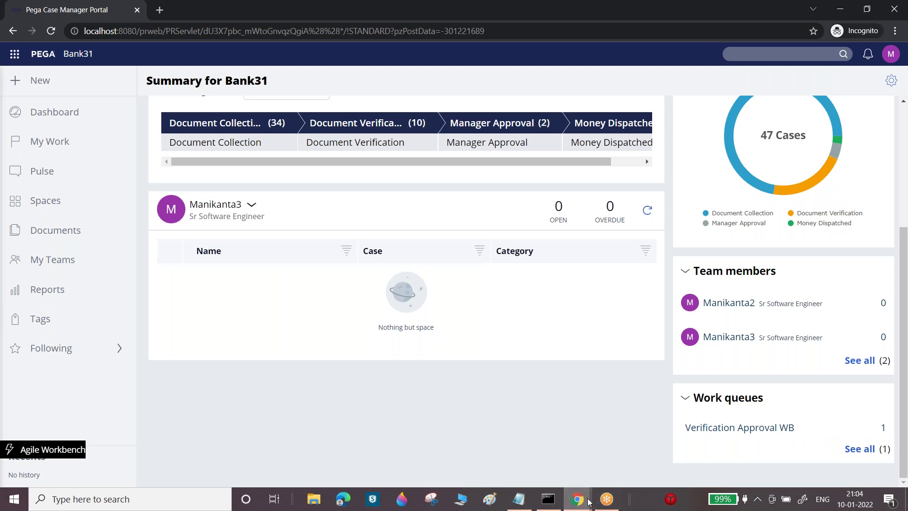
left_click(558, 457)
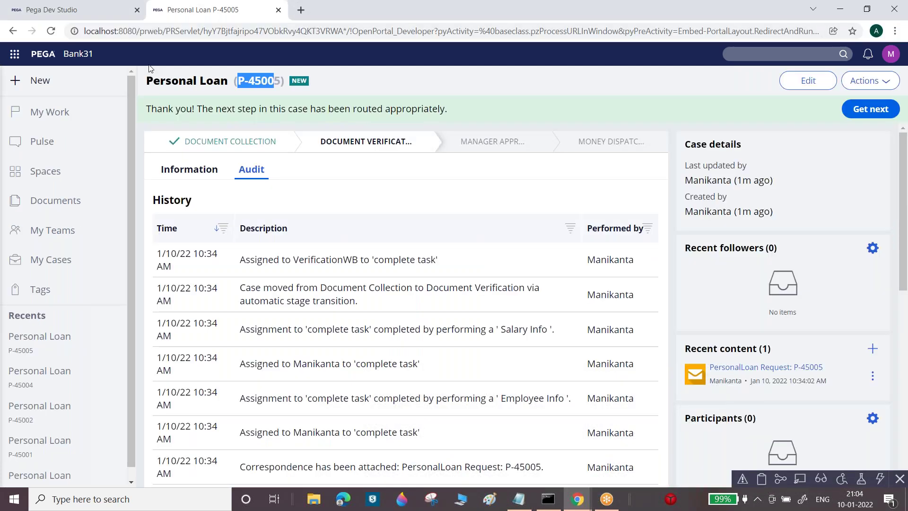
left_click(61, 12)
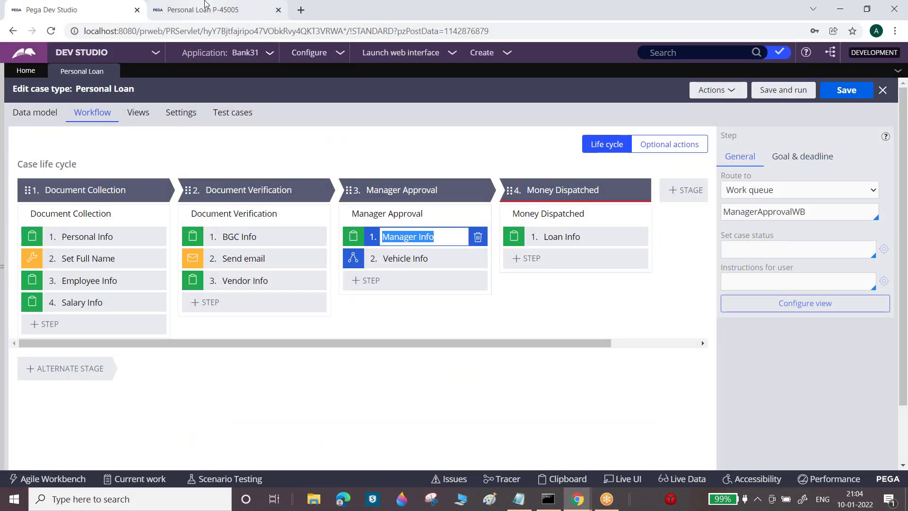
left_click(205, 10)
left_click(37, 82)
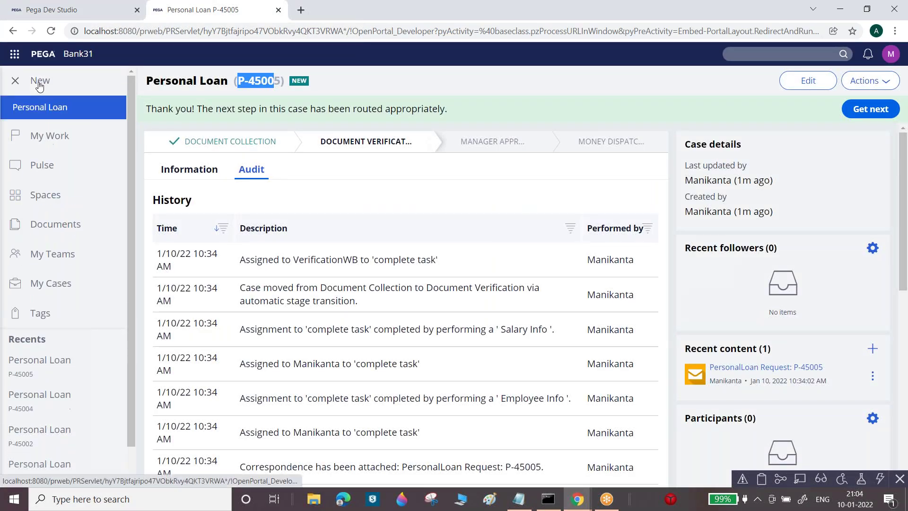
Start a new Personal Loan case and enter the applicant's e-mail address
left_click(41, 108)
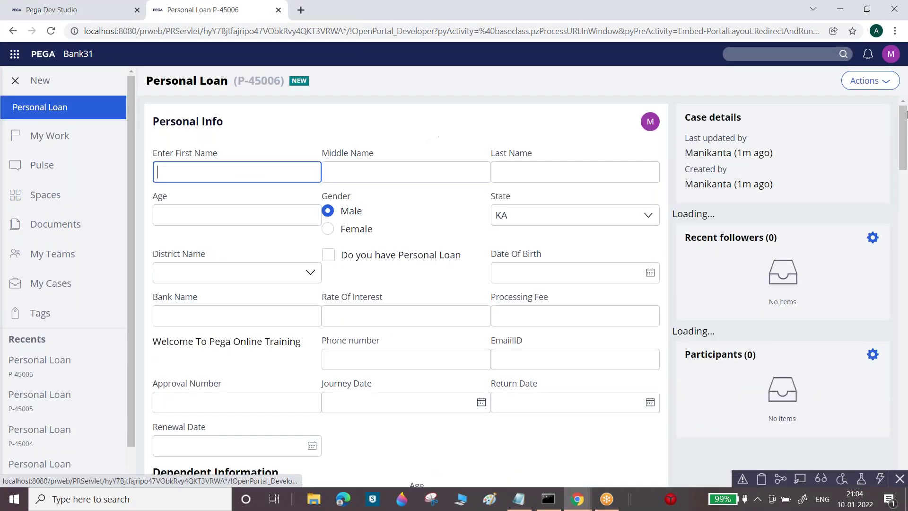
left_click(523, 363)
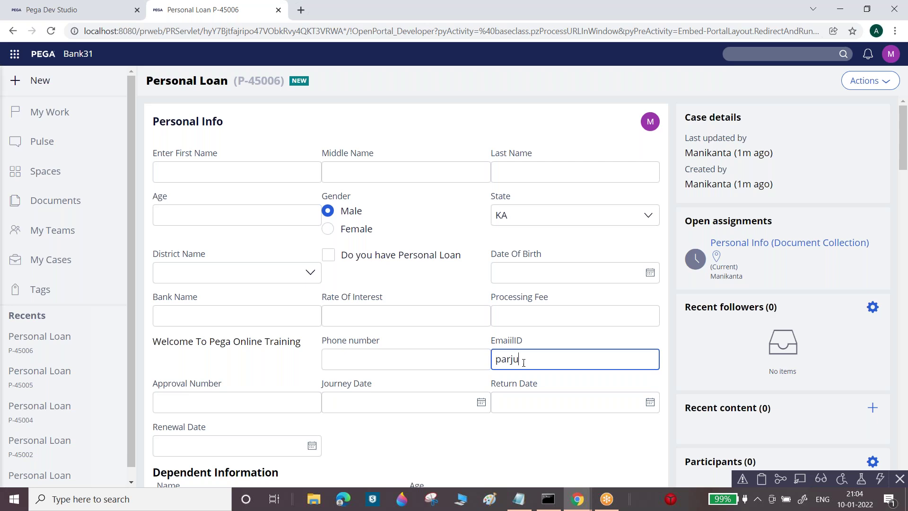
key("Tab")
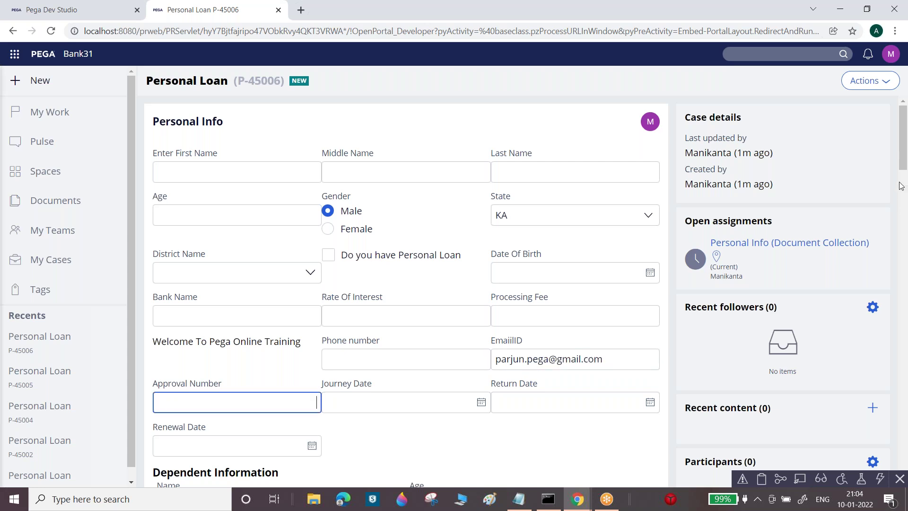
Submit the Personal Info, Employee Info and Salary Info forms
left_click_drag(904, 161, 903, 162)
scroll(812, 292, "down", 4)
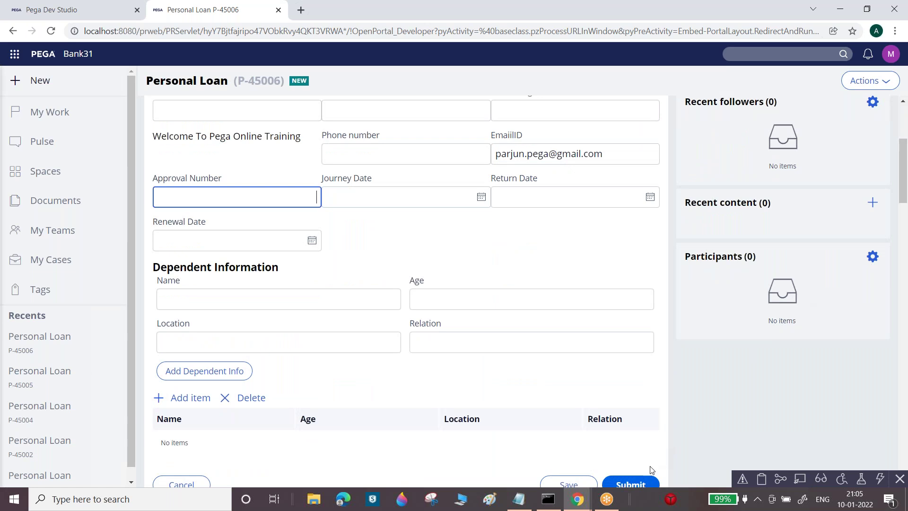
left_click(632, 484)
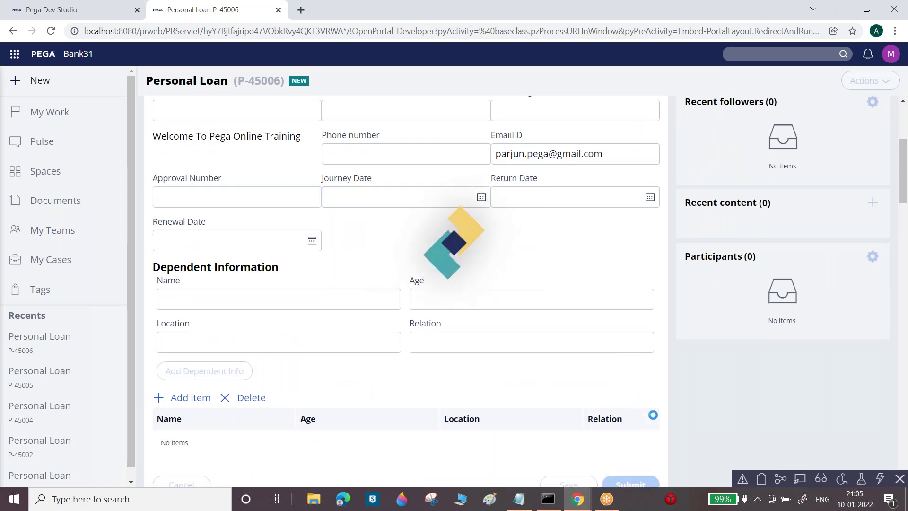
left_click(632, 401)
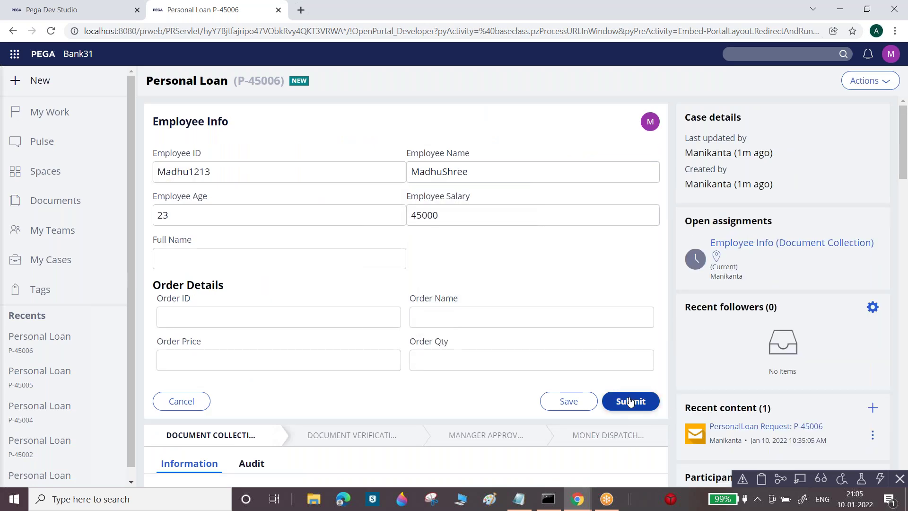
left_click(631, 315)
mouse_move(606, 500)
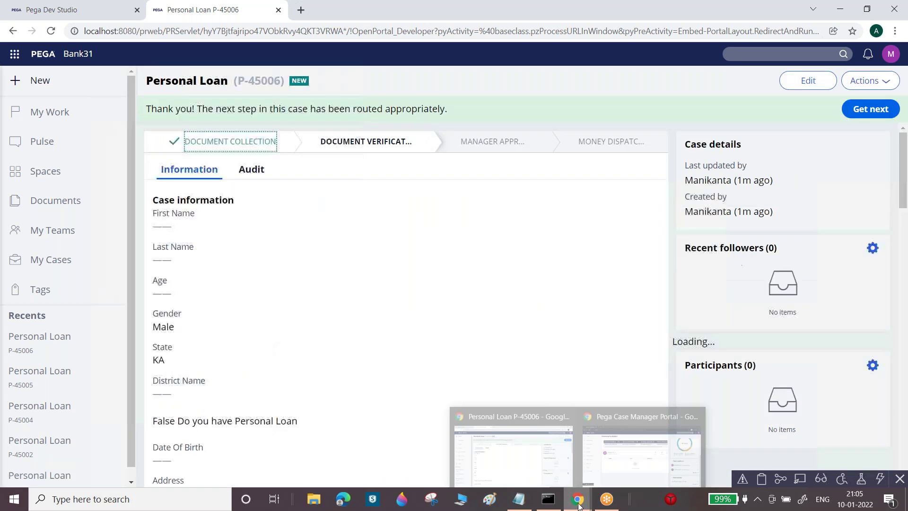
left_click(614, 473)
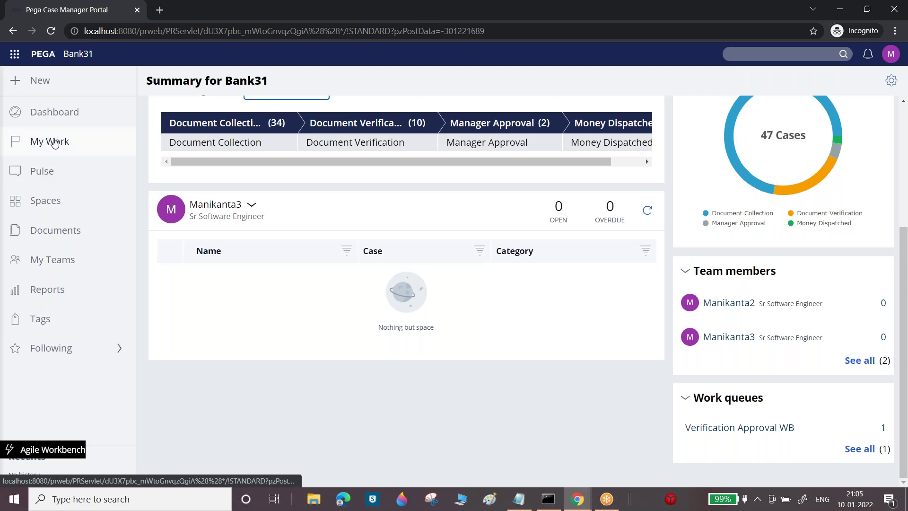
Reload the dashboard and list the Verification Approval WB queue's cases
left_click(51, 31)
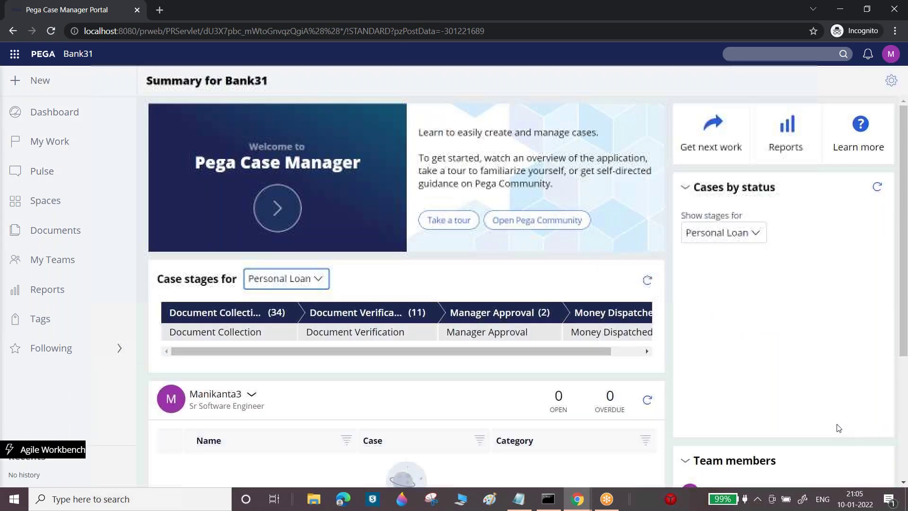
scroll(906, 243, "down", 4)
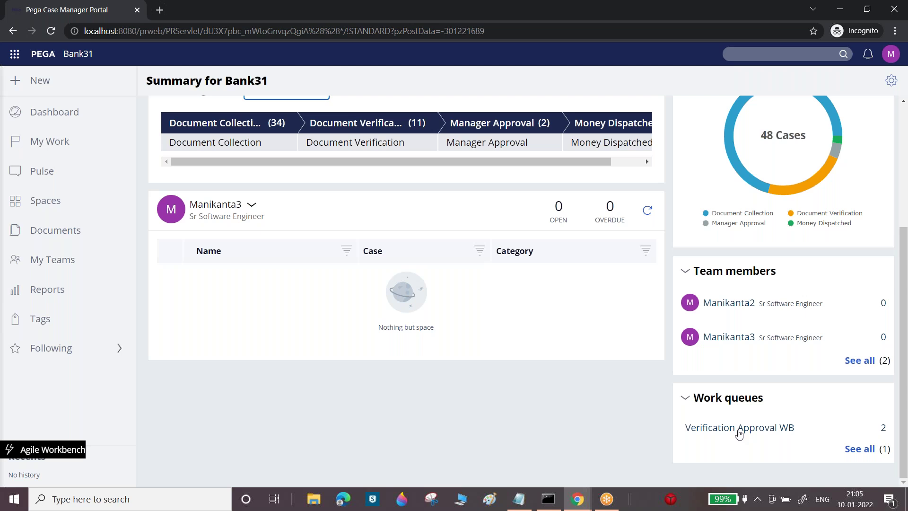
left_click(760, 429)
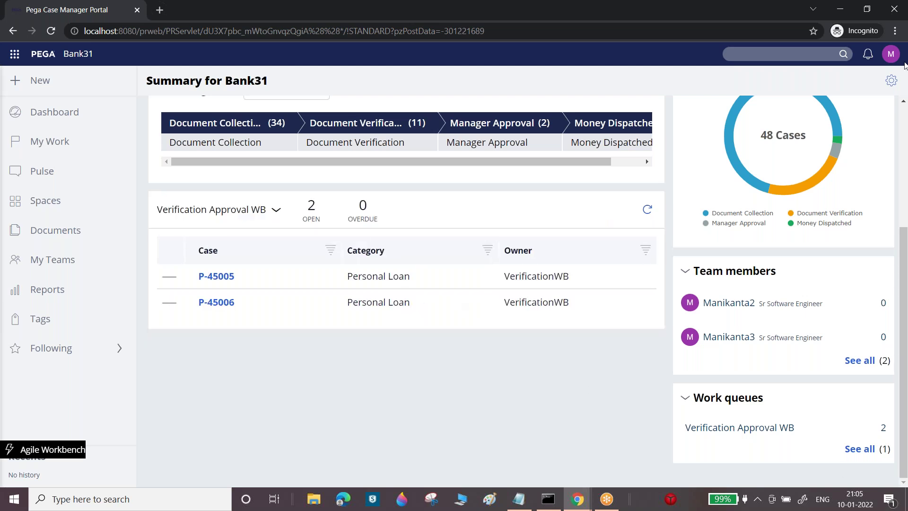
Log off and sign in as the second team member with their user name
left_click(891, 53)
left_click(804, 158)
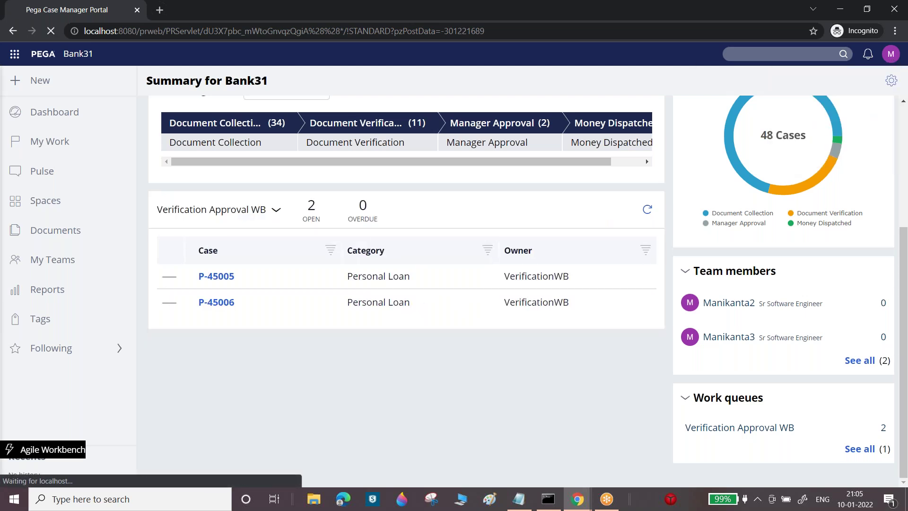
left_click(438, 191)
type("manik")
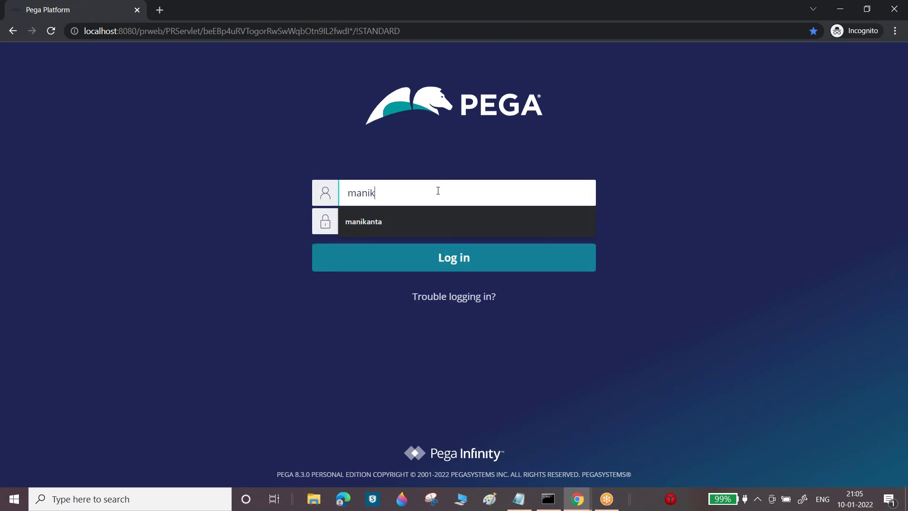
type("anta2")
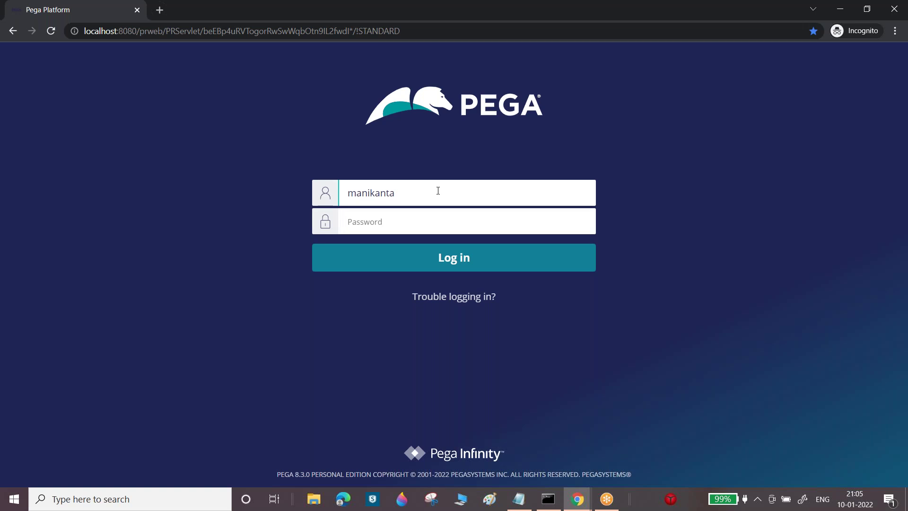
type("ruu")
key("Return")
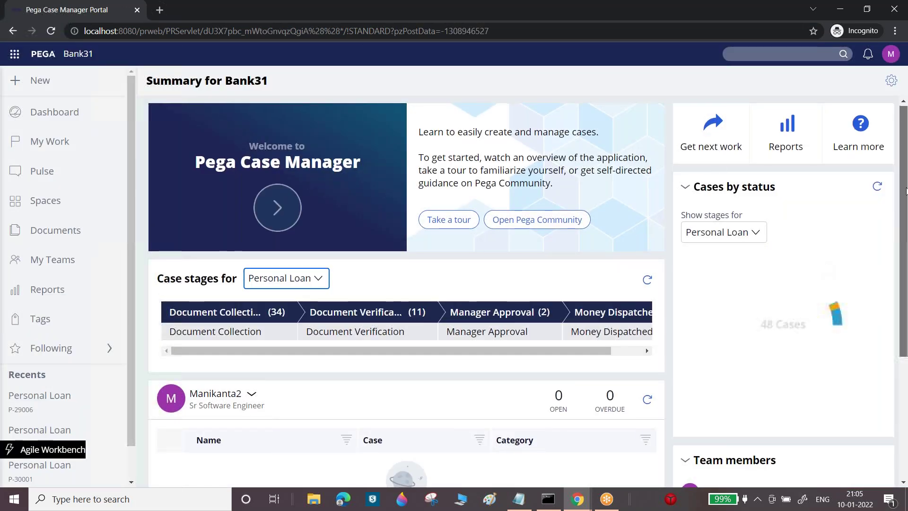
Show Verification Approval WB's two cases and open case P-45005
scroll(743, 453, "down", 4)
left_click(753, 428)
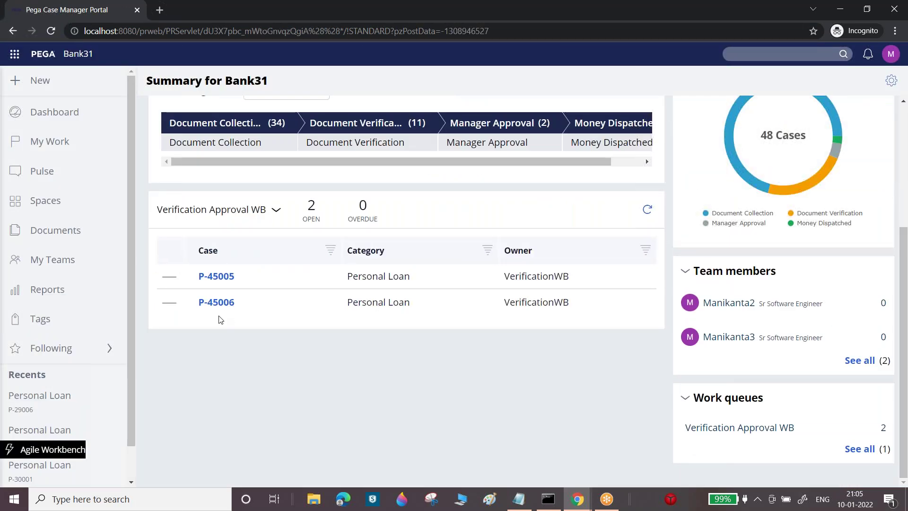
left_click(216, 275)
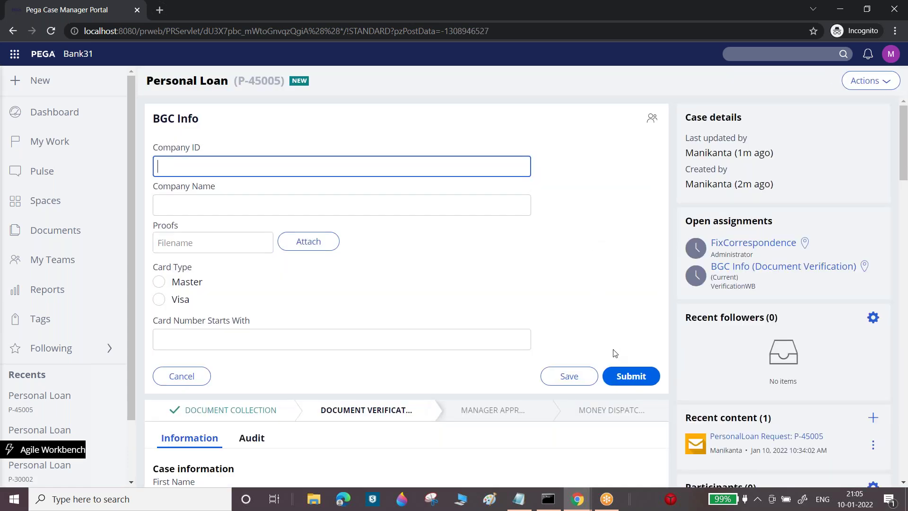
Submit P-45005's BGC Info, reopen it from My Work, and submit Vendor Info
left_click(622, 377)
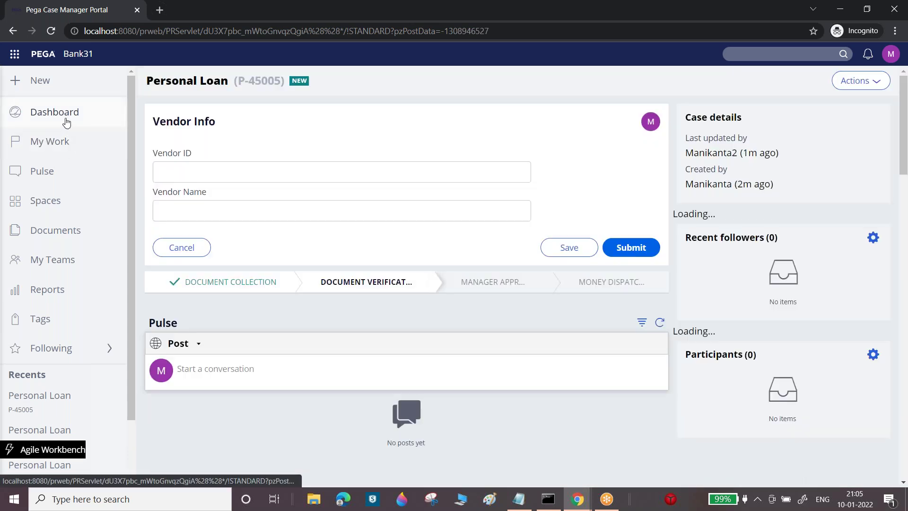
left_click(67, 122)
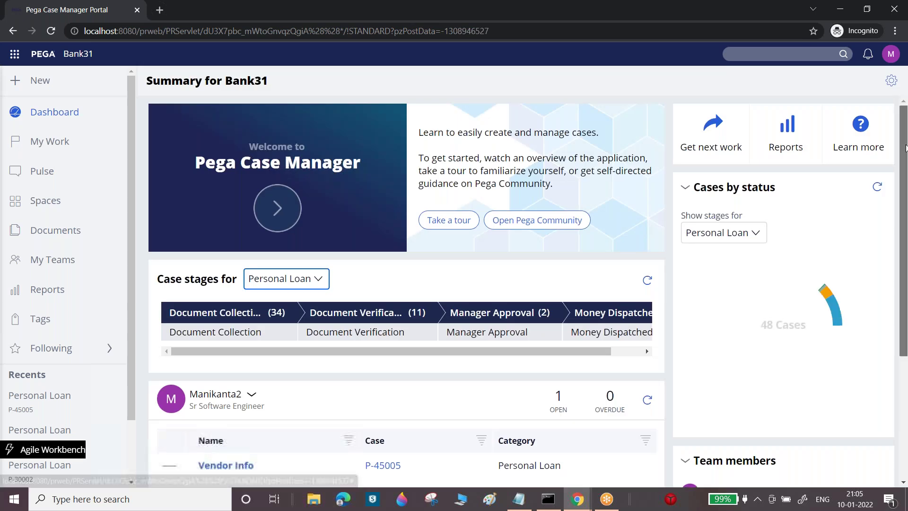
scroll(904, 384, "down", 4)
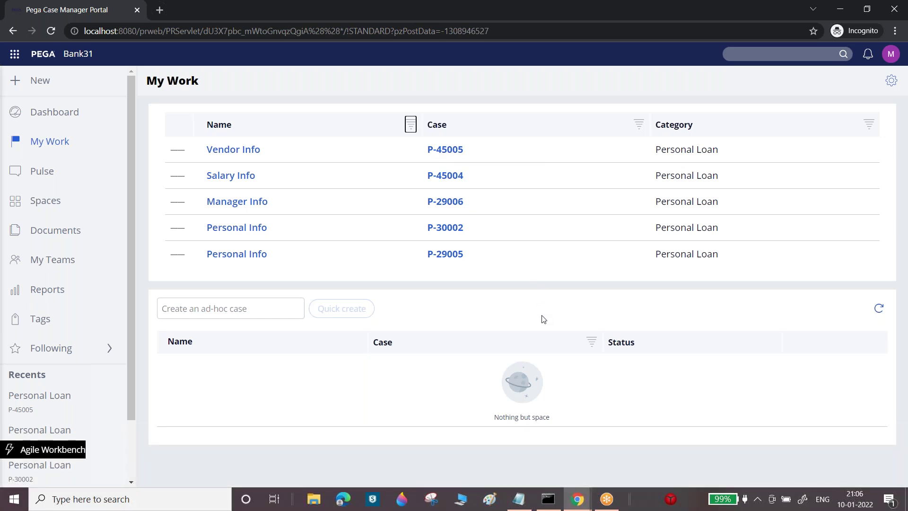
left_click(459, 149)
left_click(520, 157)
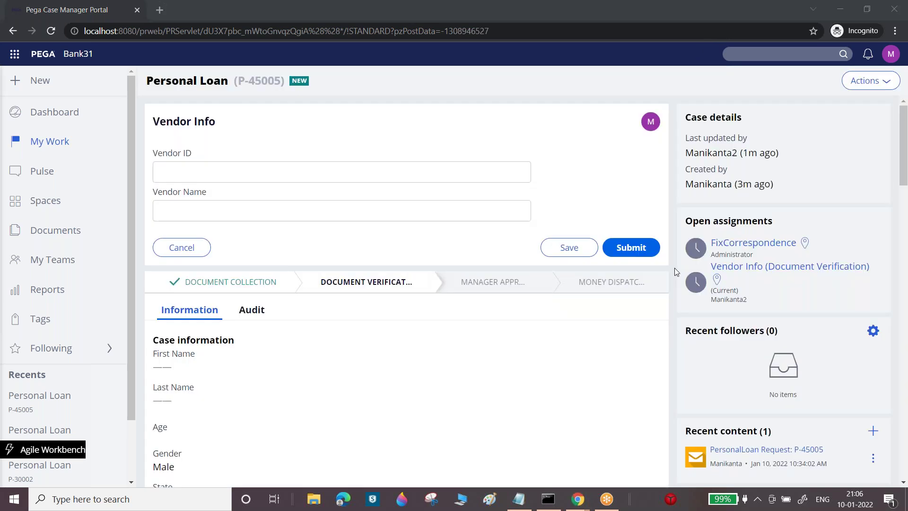
left_click(646, 250)
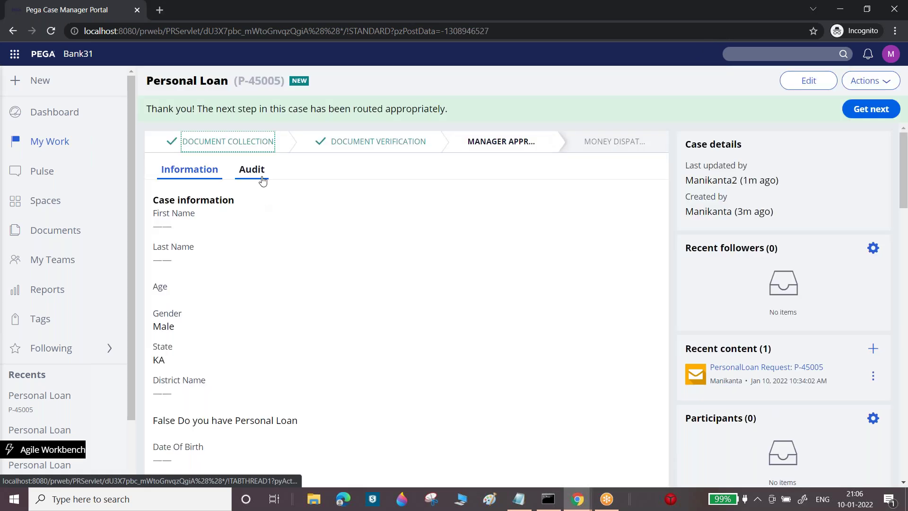
left_click(259, 177)
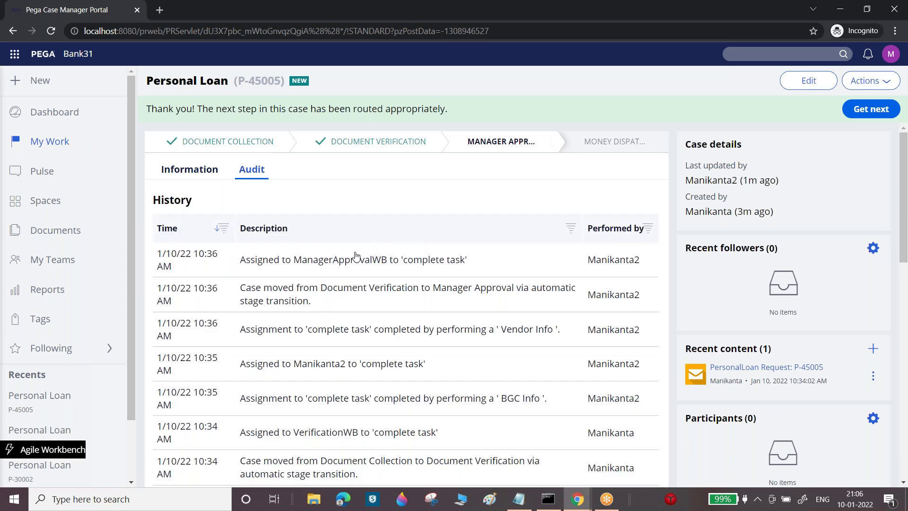
left_click_drag(294, 259, 388, 261)
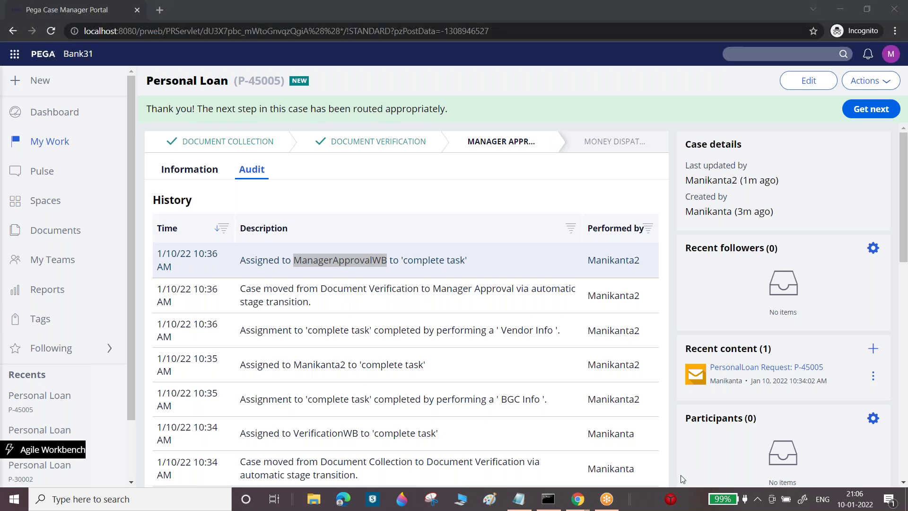
mouse_move(577, 499)
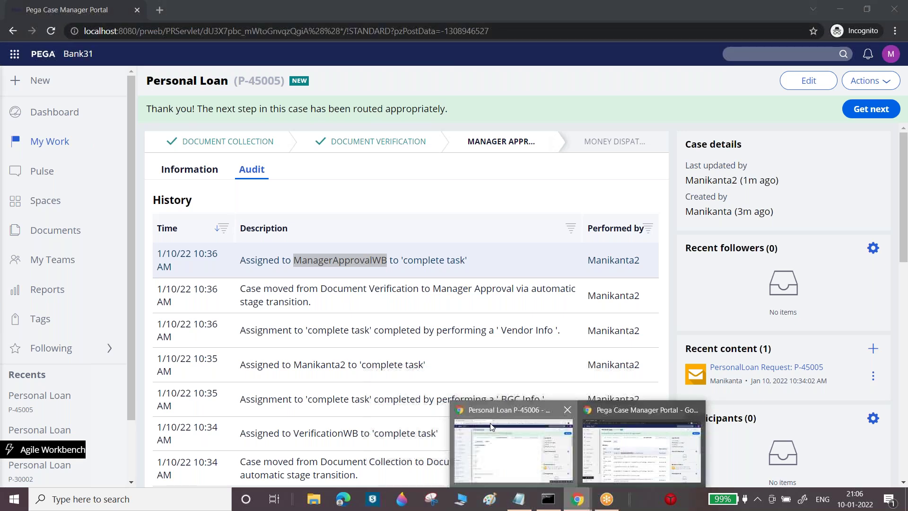
left_click(491, 427)
left_click(79, 8)
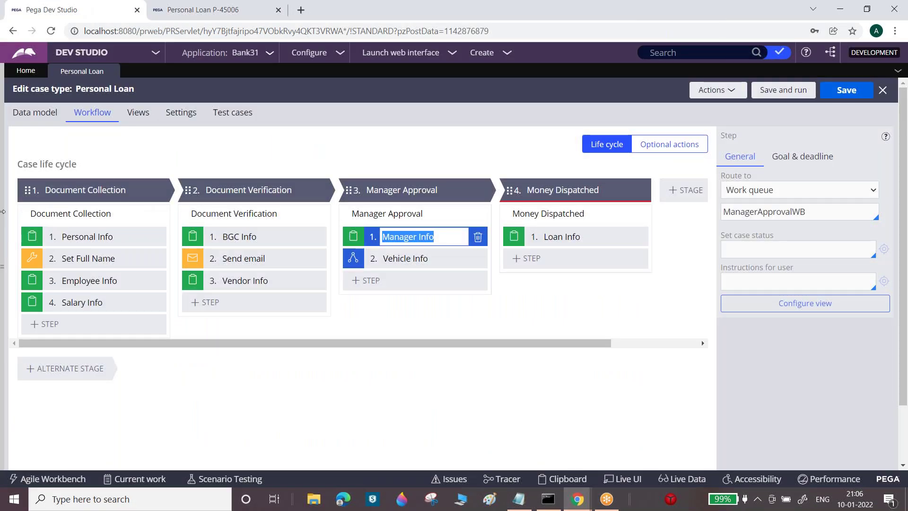
Find Assign-WorkBasket in App Explorer and create a new Report Definition on it
left_click(23, 204)
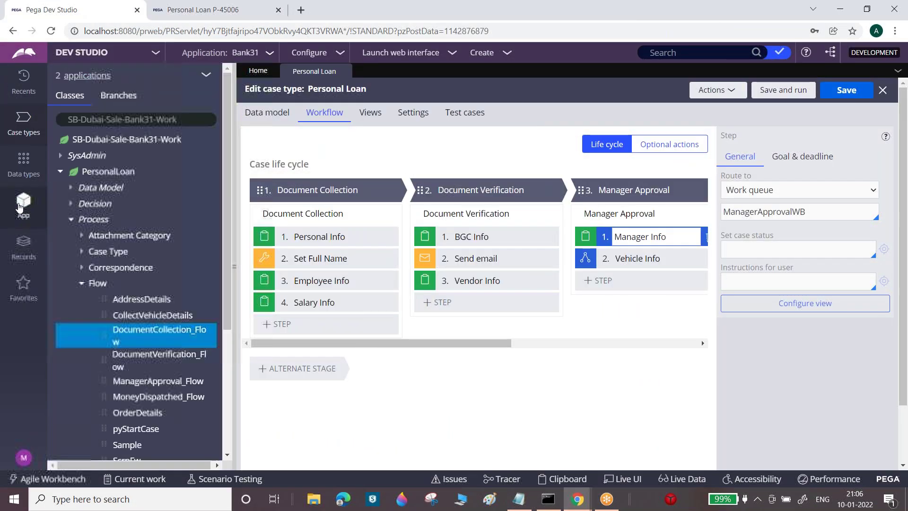
triple_click(172, 120)
key("BackSpace")
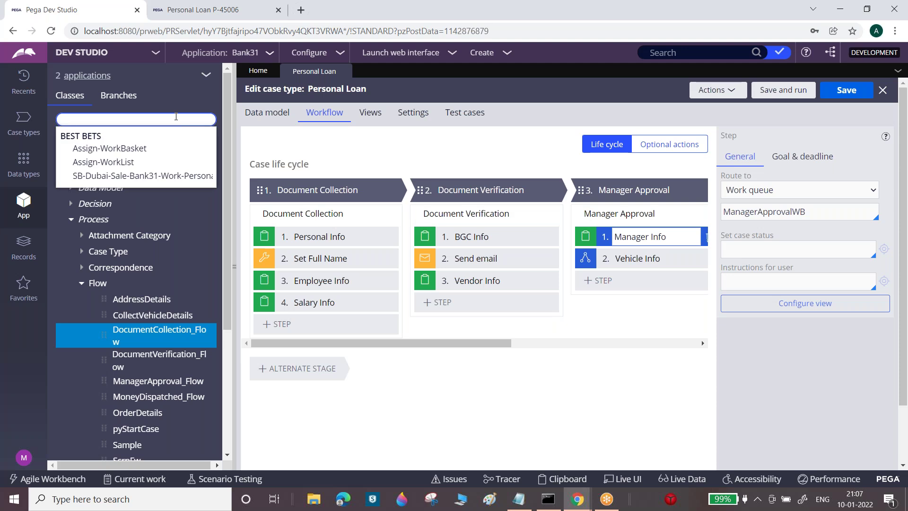
type("As")
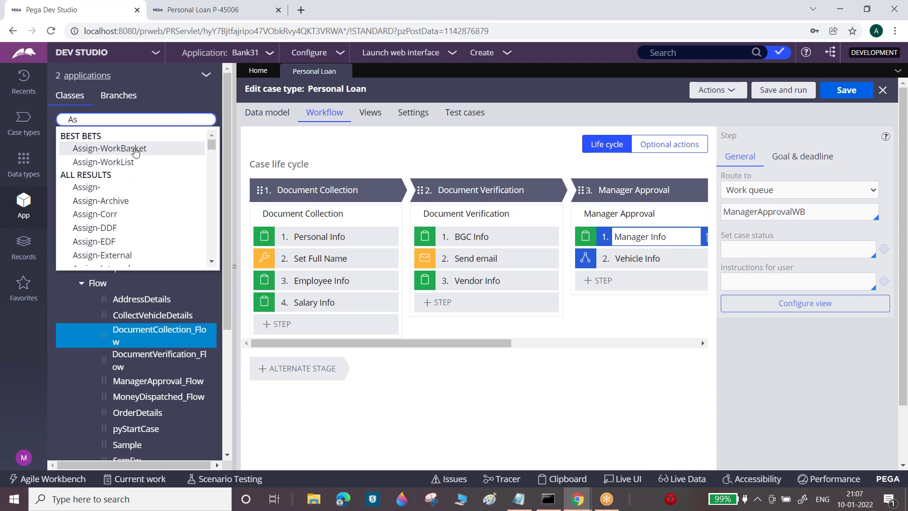
left_click(136, 149)
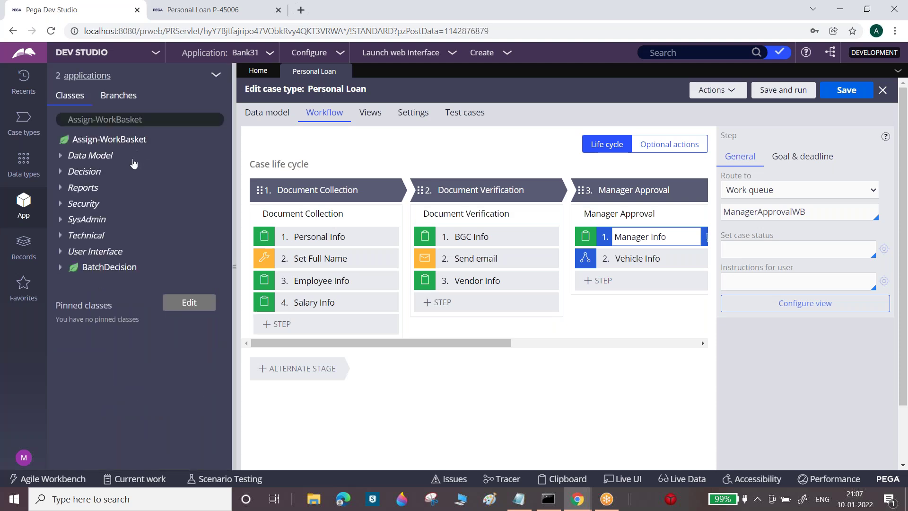
left_click(112, 141)
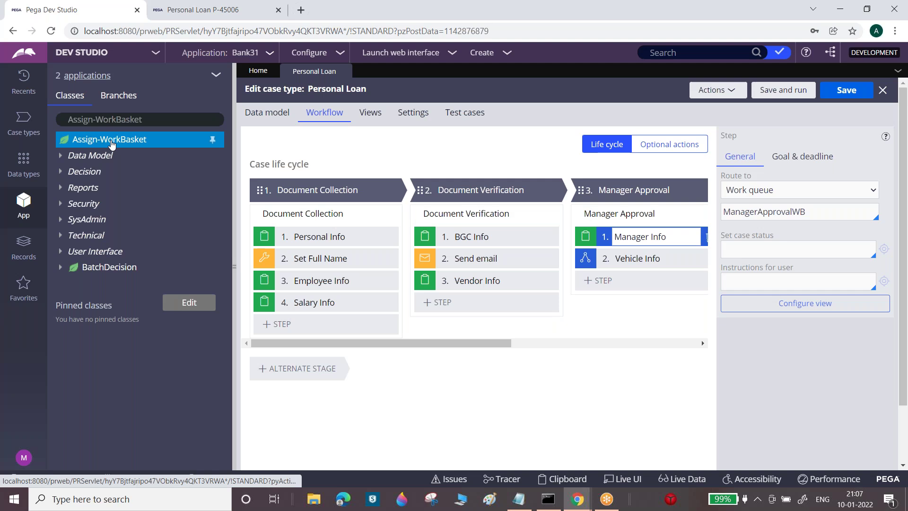
right_click(112, 142)
mouse_move(122, 164)
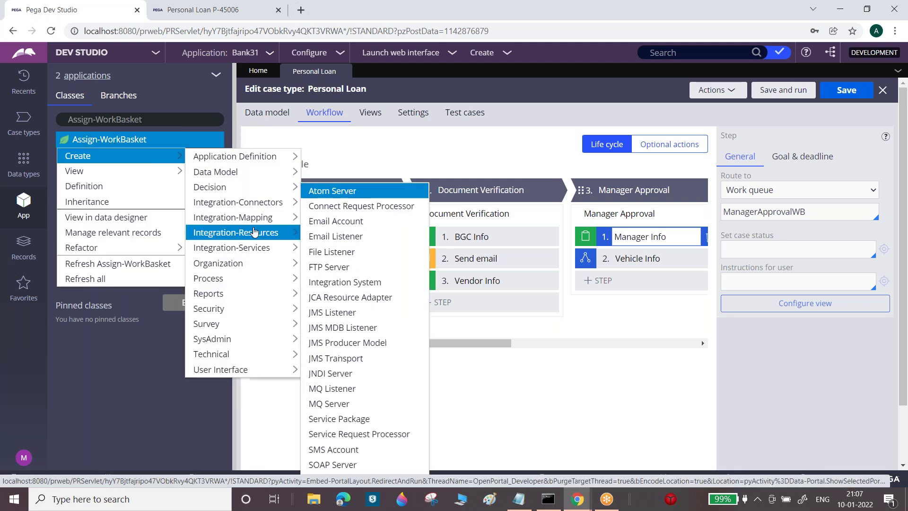
mouse_move(247, 294)
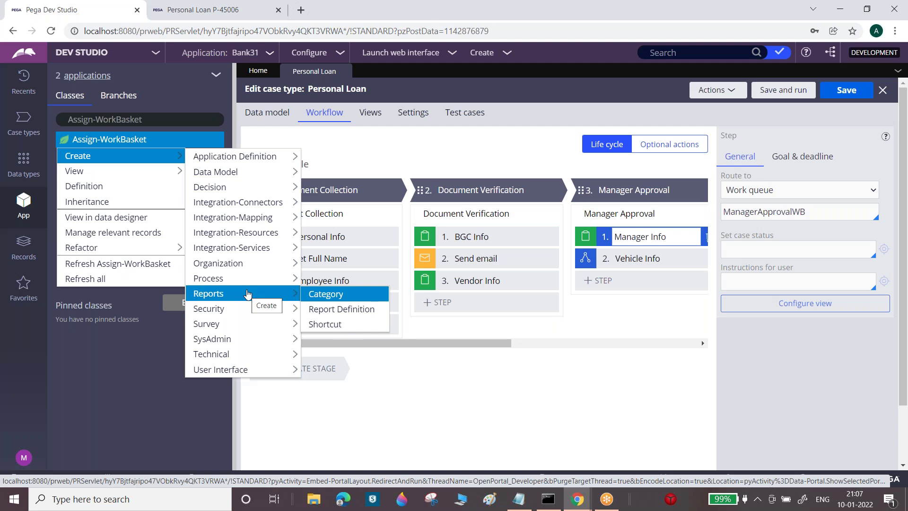
left_click(334, 313)
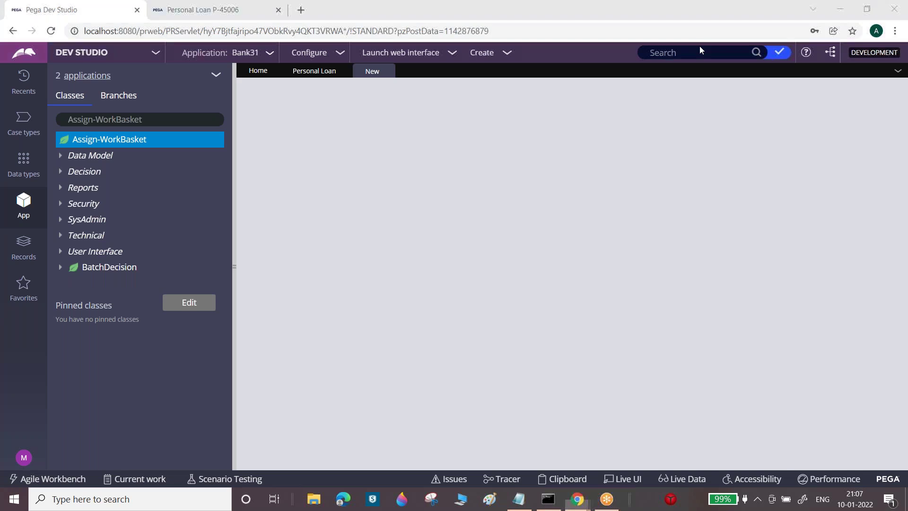
Create and open the 'Get Work Iteams' report definition, then start choosing its first column
type("Get Wok")
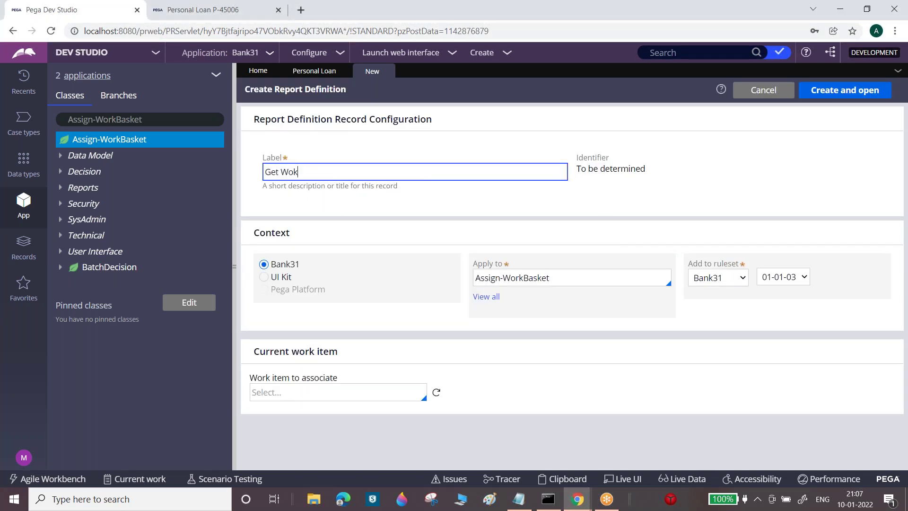
key("BackSpace")
type("rk Iteams")
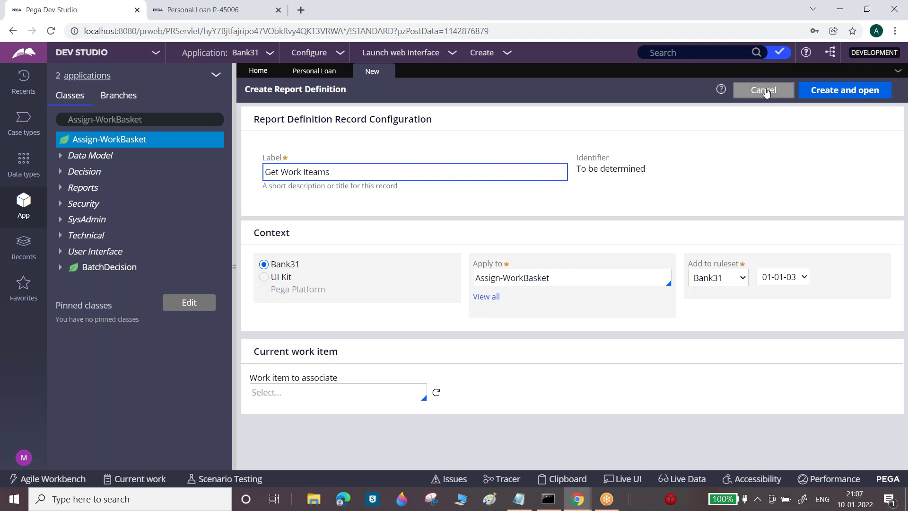
left_click(847, 91)
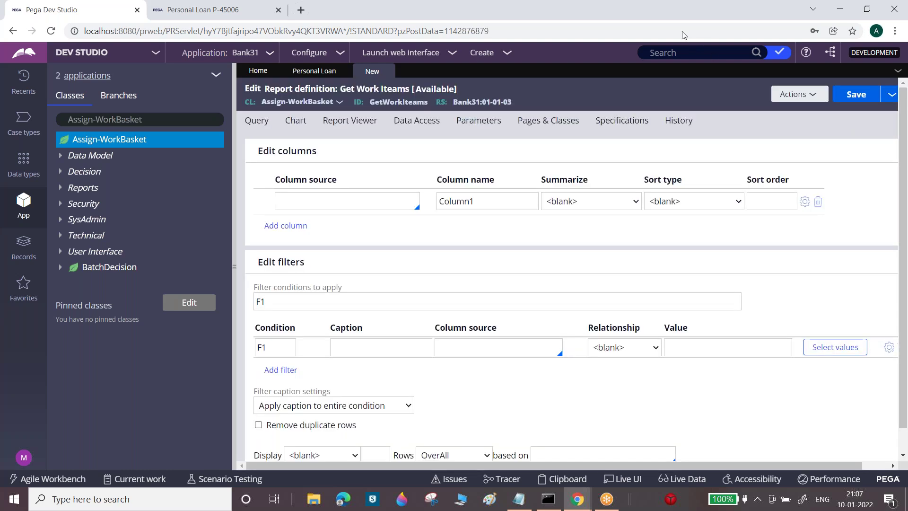
left_click(354, 201)
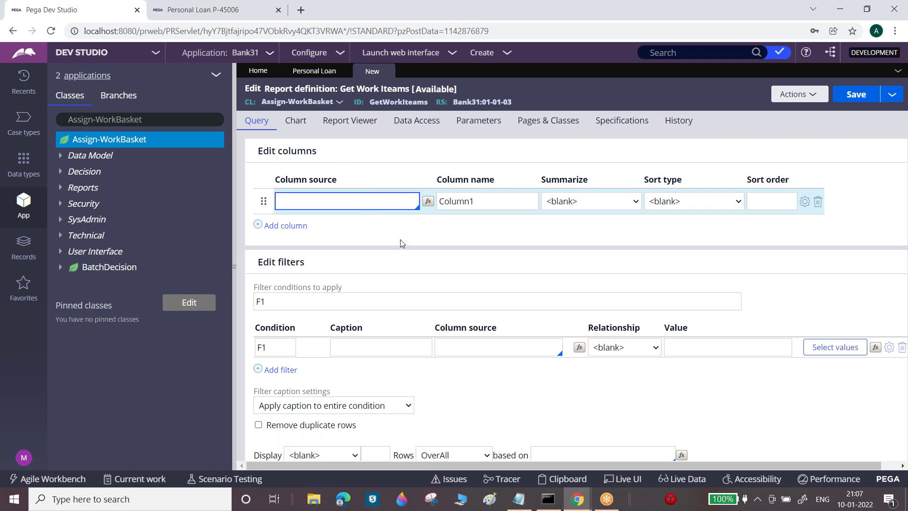
Set the GetWorkIteams report's first column to .pxAssignedOperatorID and copy that property name
type(".")
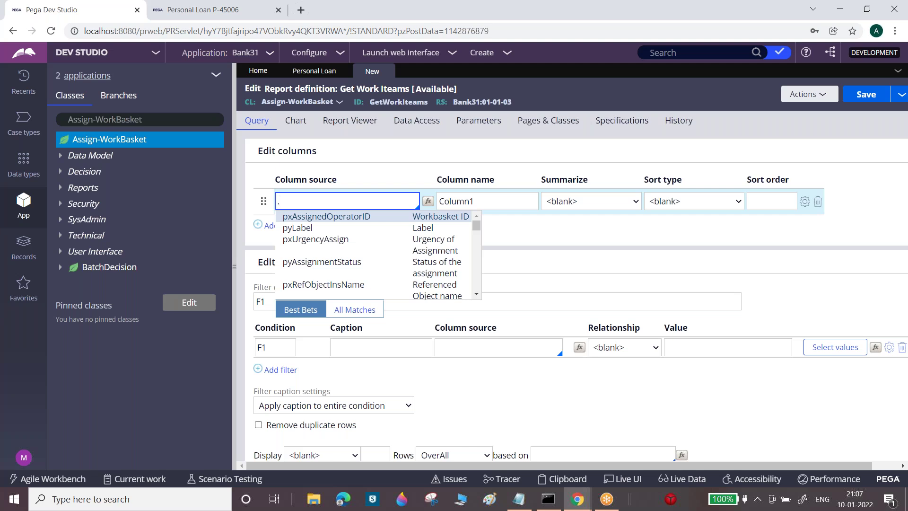
left_click(367, 215)
triple_click(363, 201)
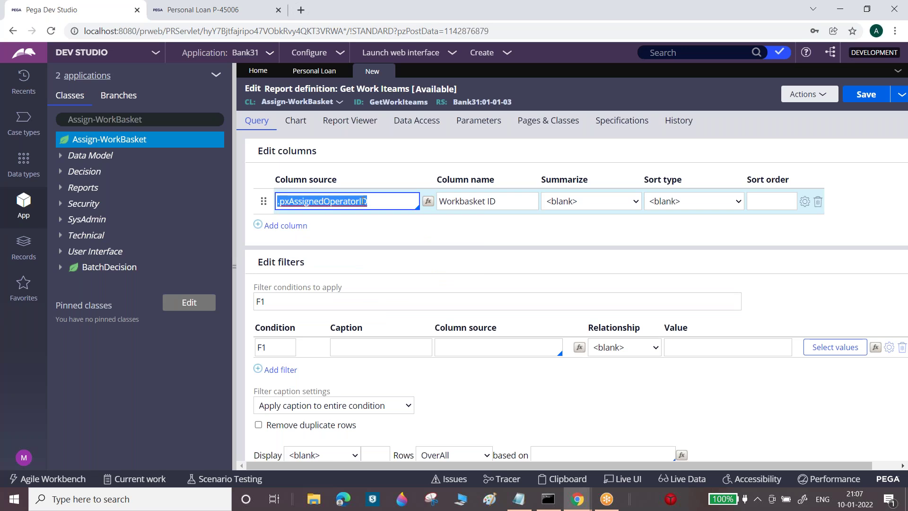
key("ctrl+c")
key("alt+Tab")
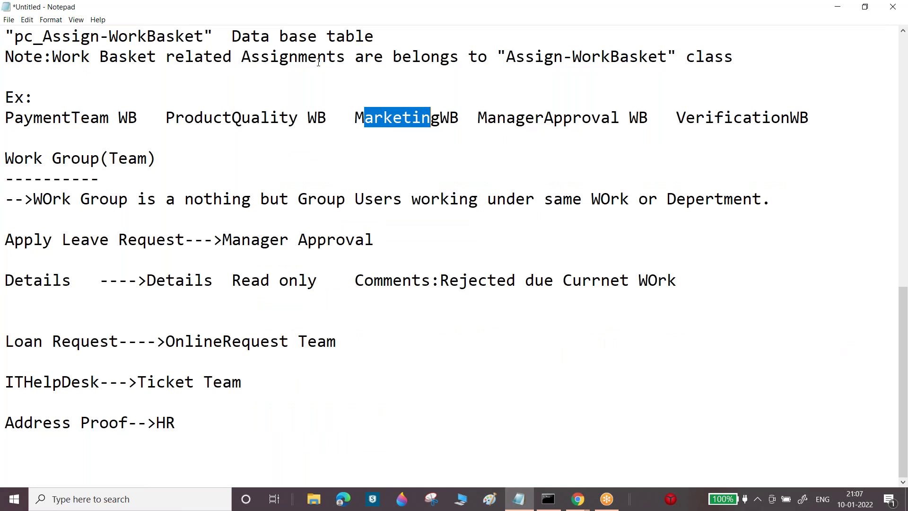
Add the Notepad line 'Ex: .pxAssignedOperatorID to get the work basket name'
left_click(101, 77)
key("Return")
type("Ex:")
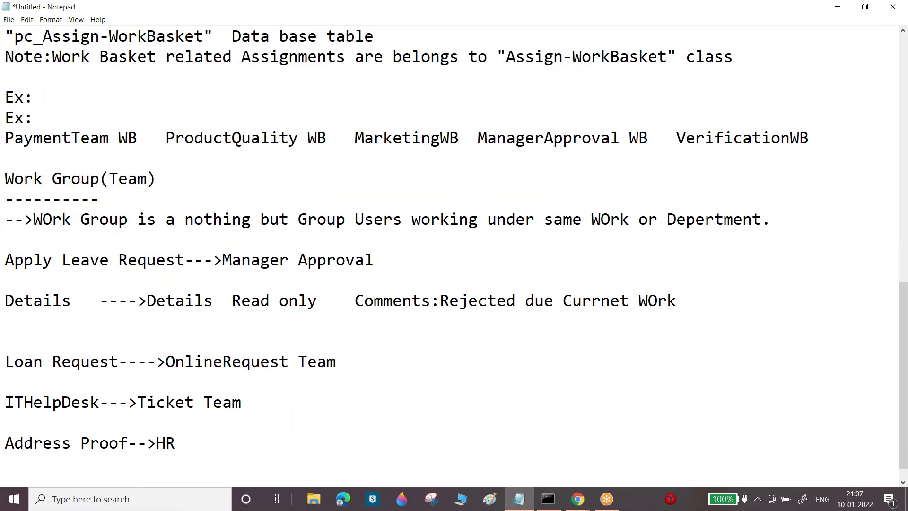
key("ctrl+v")
type("to ")
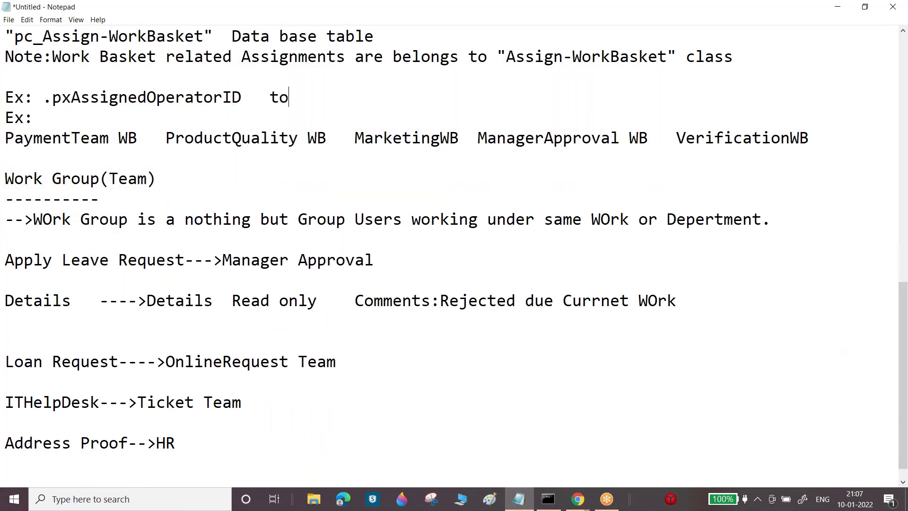
type("get the wo")
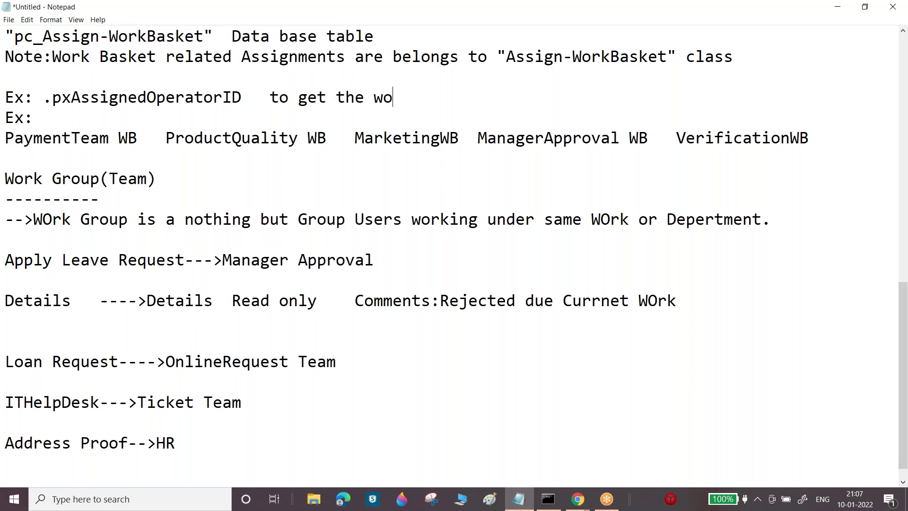
type("rk basket name")
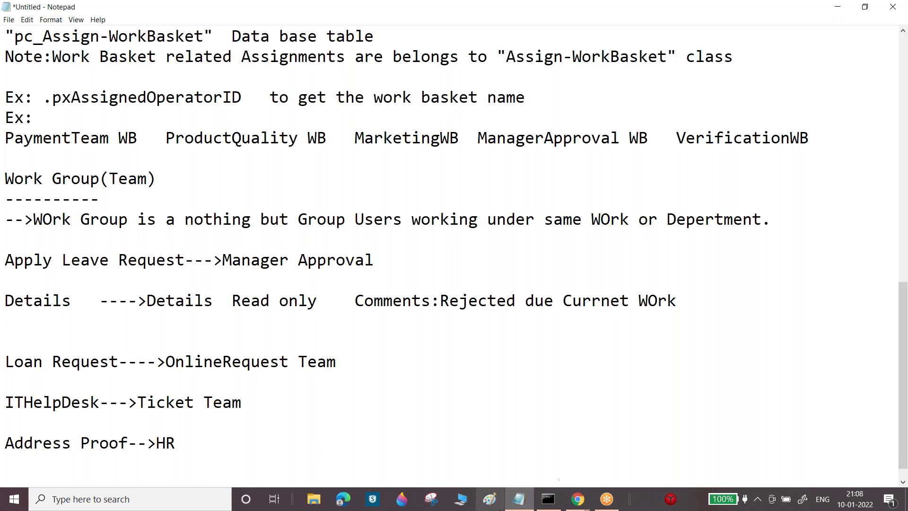
left_click(518, 499)
Add a second column sourced from .pxRefObjectInsName (Referenced Object name) and copy the property name
left_click(286, 225)
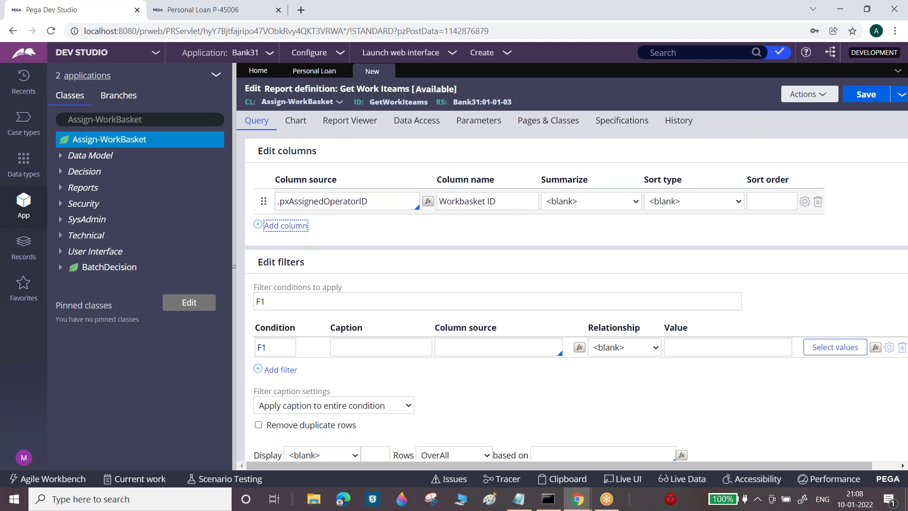
type(".pxref")
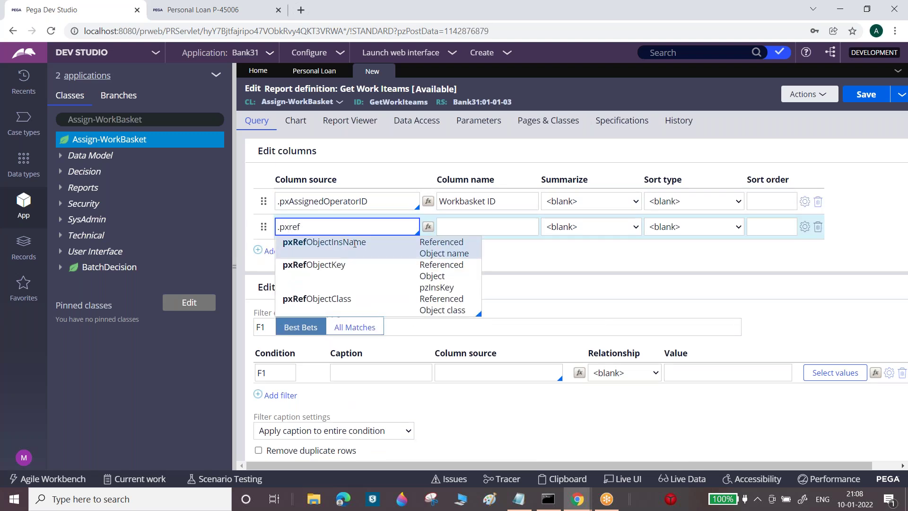
left_click(359, 243)
triple_click(341, 227)
key("ctrl+c")
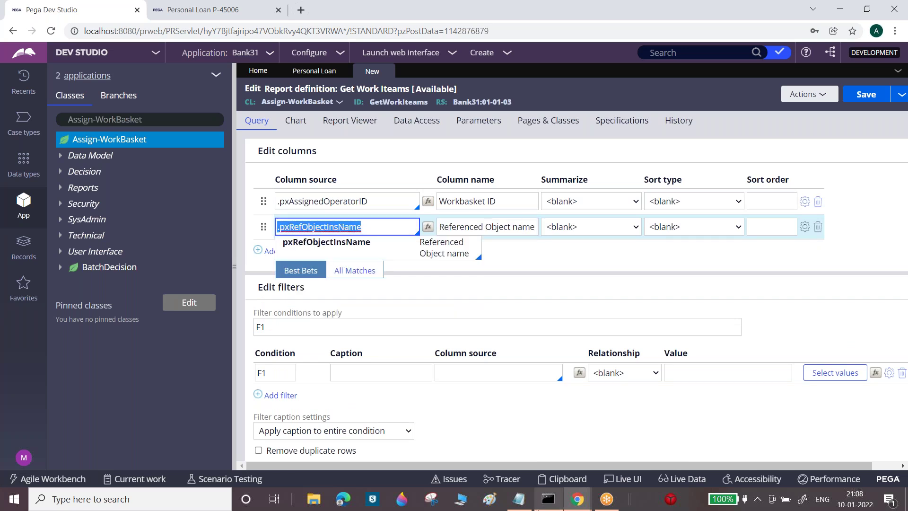
left_click(519, 499)
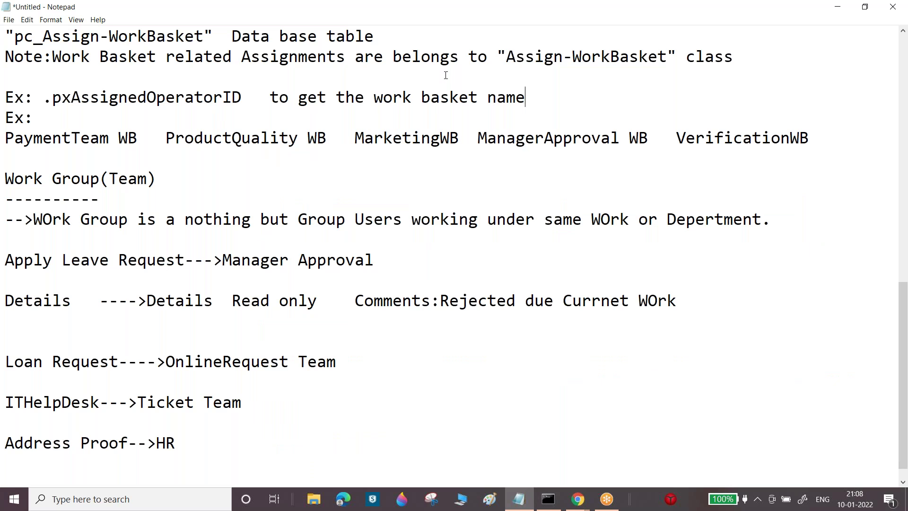
Open a new line and remove the leading dot from .pxAssignedOperatorID in the notes
left_click(548, 96)
key("Return")
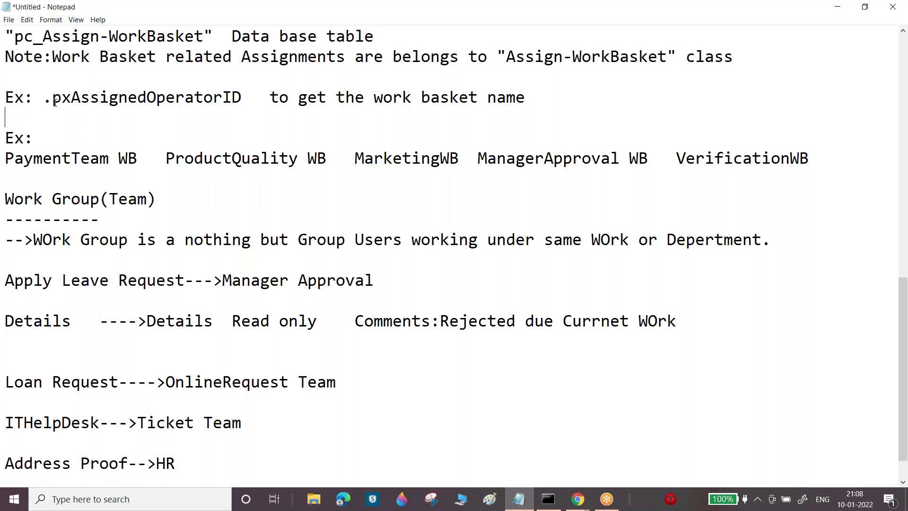
left_click(52, 97)
key("BackSpace")
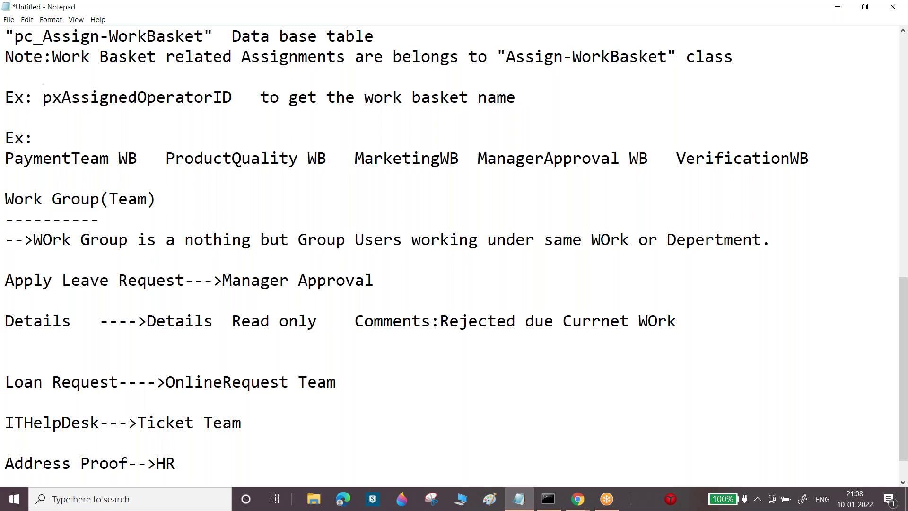
Add the line '.pxRefObjectInsName will give work object ID' below the work basket note
key("Down")
key("ctrl+v")
type("will gi")
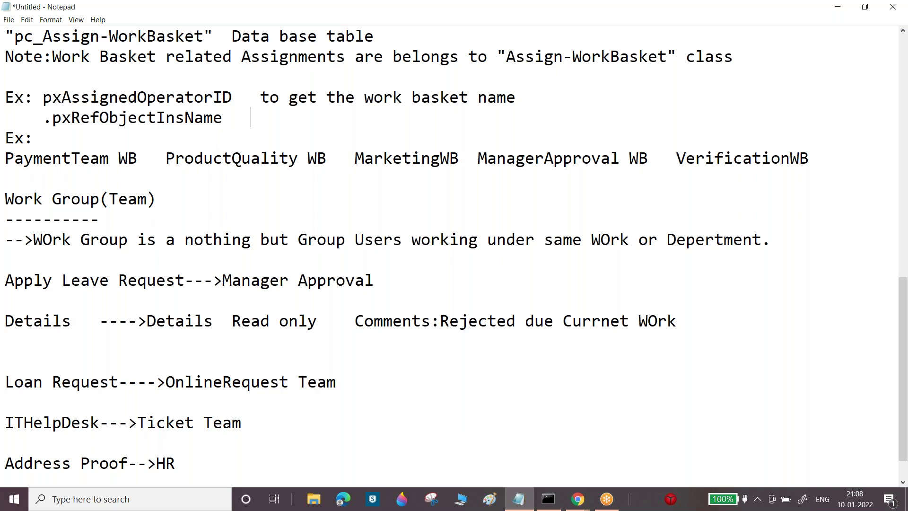
type("ve ")
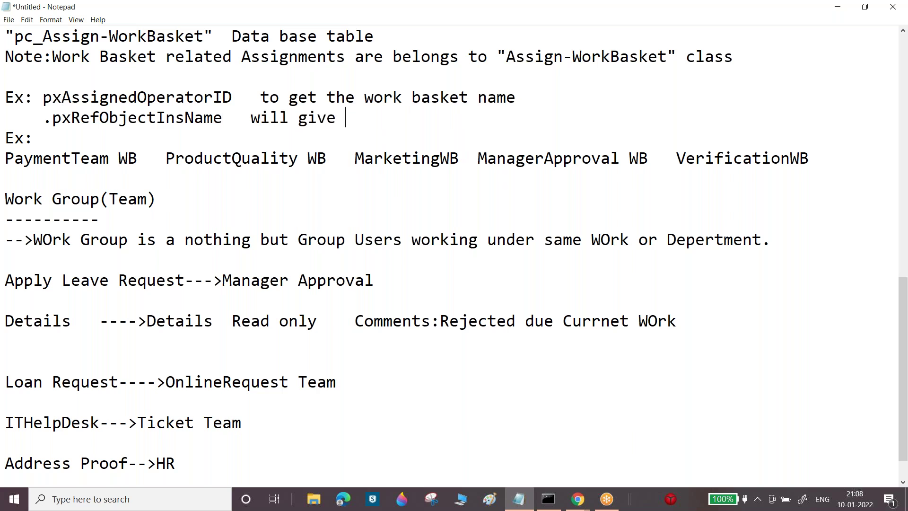
type("work obejct")
key("BackSpace")
key("BackSpace")
key("BackSpace")
key("BackSpace")
type("ject ")
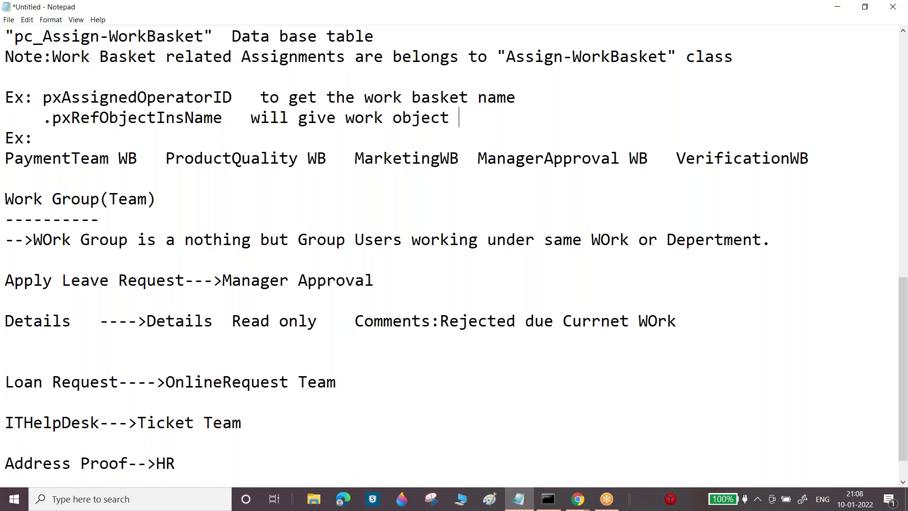
type("ID")
key("Return")
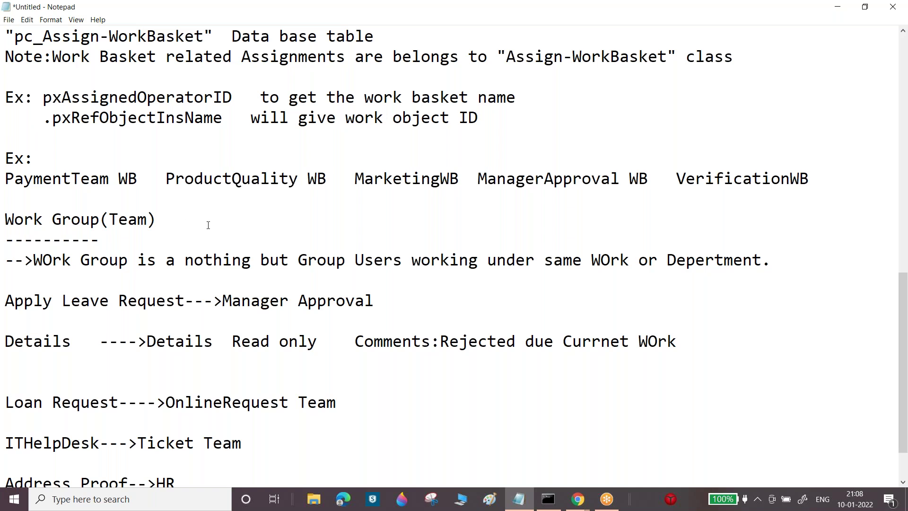
left_click(577, 499)
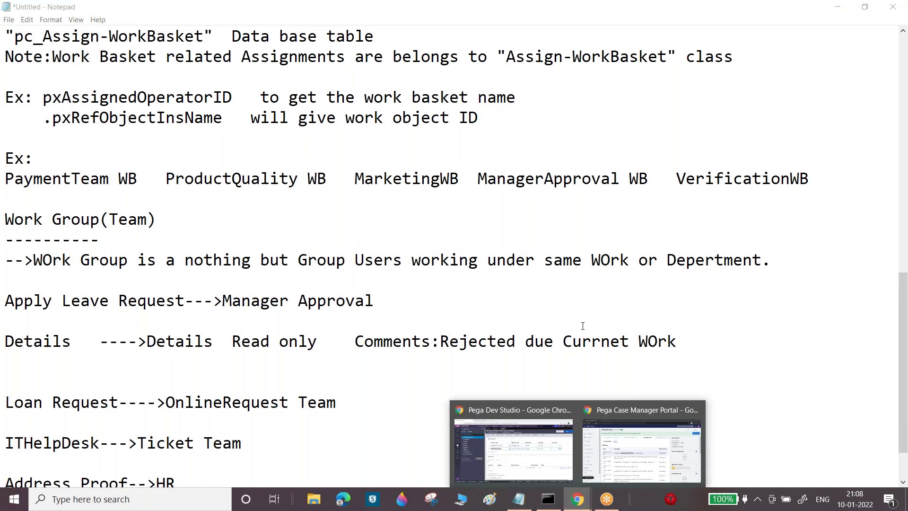
Add a third GetWorkIteams column with source .pxRefObjectKey and select its value
left_click(536, 404)
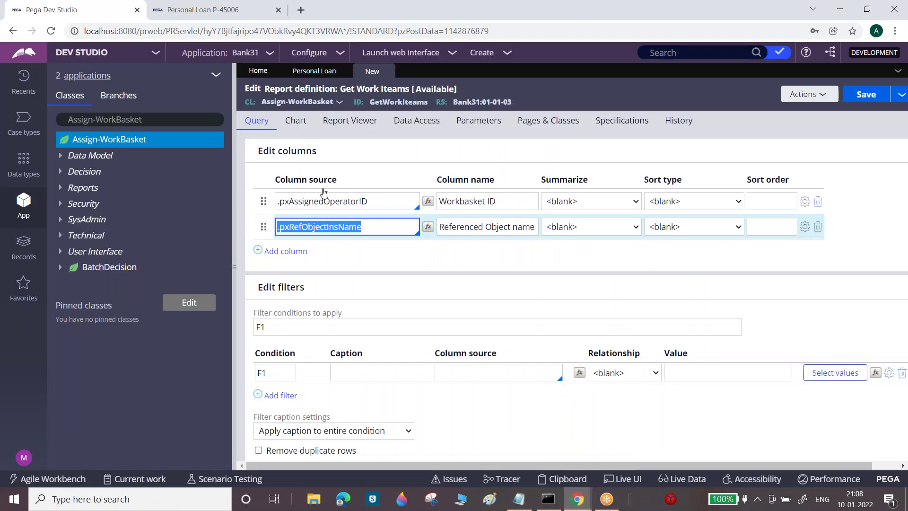
left_click(277, 251)
type(".px")
key("BackSpace")
key("BackSpace")
type("px")
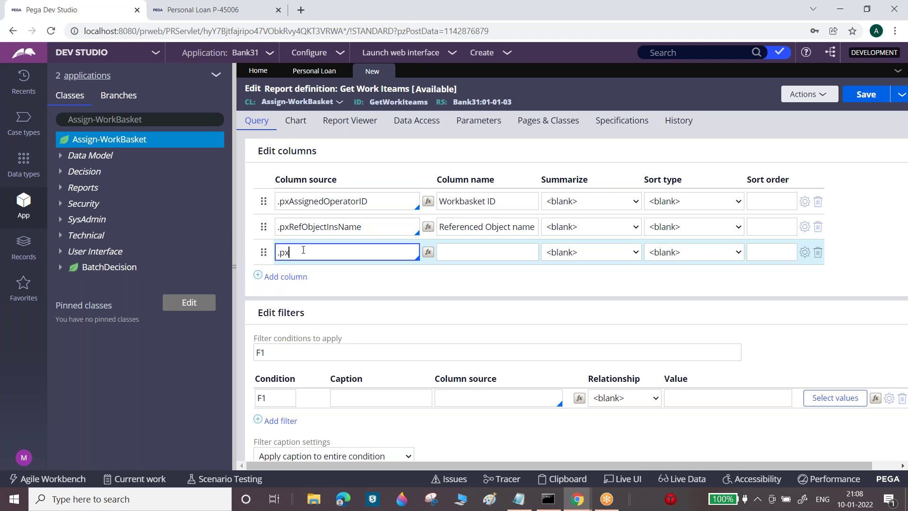
type("r")
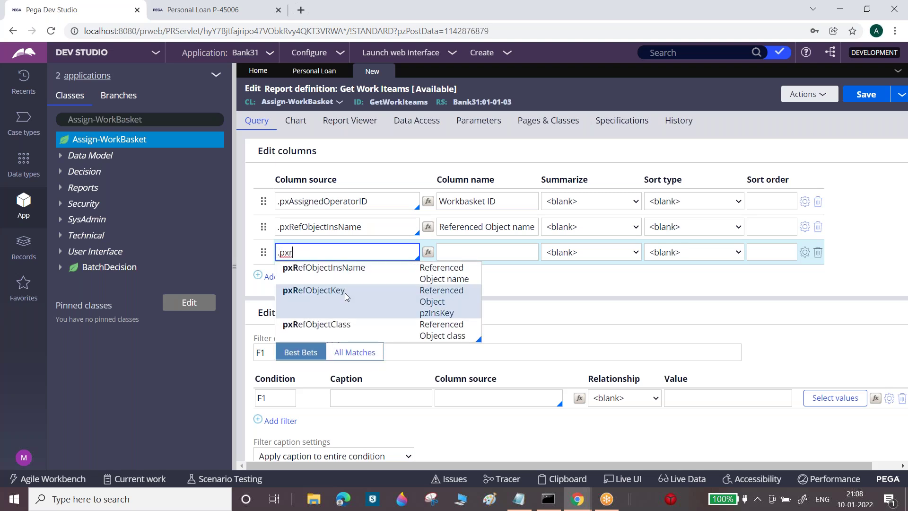
left_click(344, 290)
double_click(318, 253)
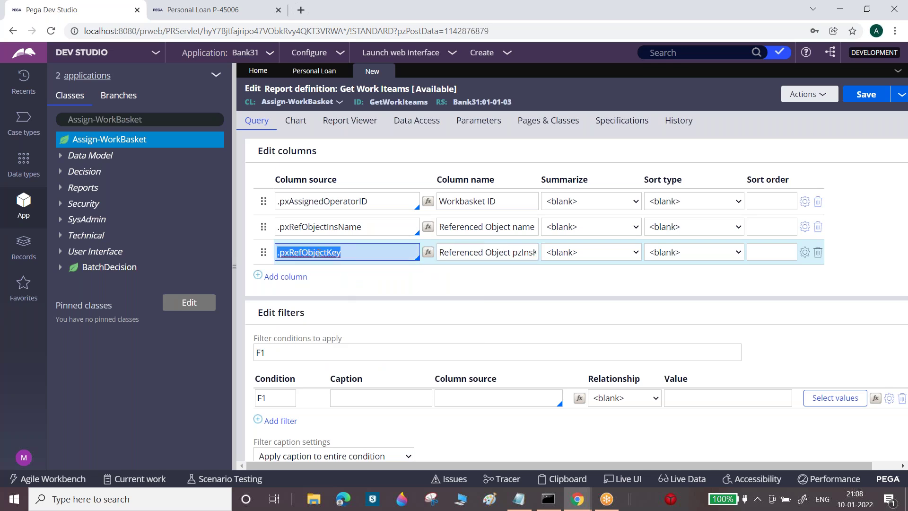
left_click(518, 499)
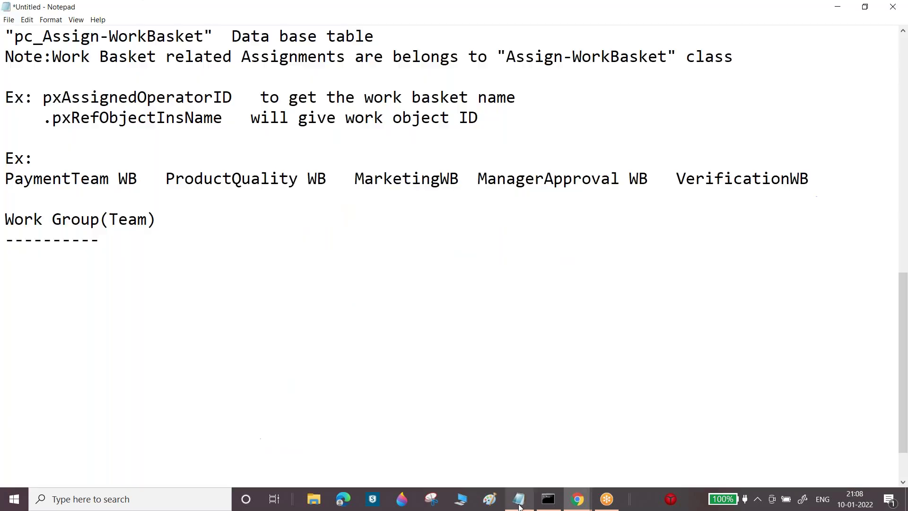
Insert '(pyID)' after .pxRefObjectInsName in the work object ID note
left_click(224, 120)
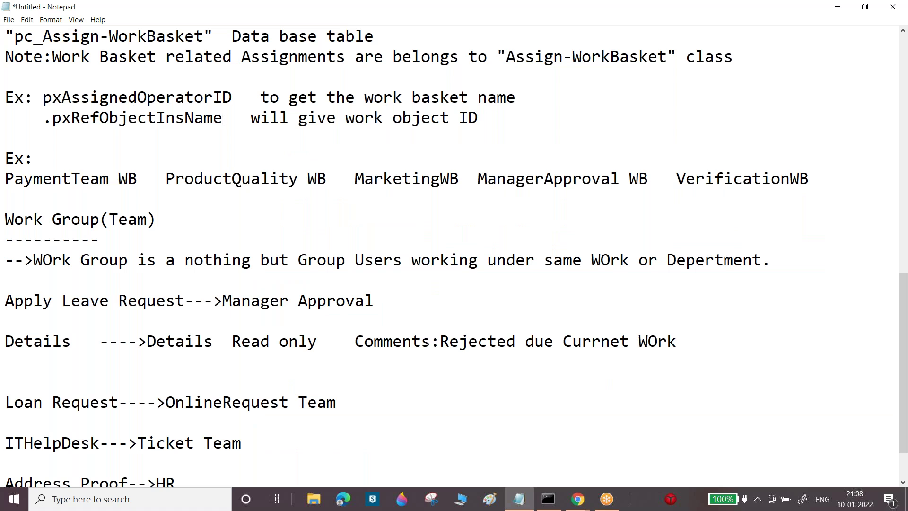
type("()")
key("Left")
type("pyiD")
key("BackSpace")
key("BackSpace")
type("ID")
left_click_drag(232, 118, 271, 117)
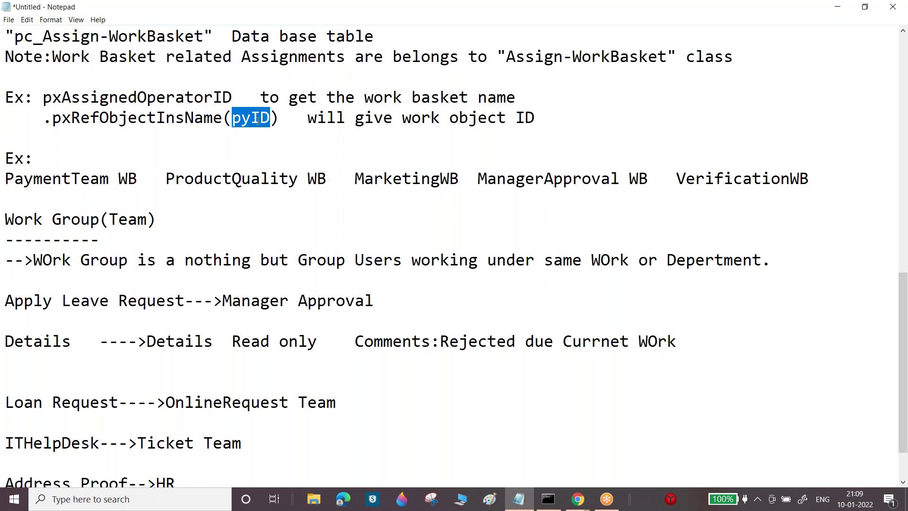
left_click_drag(43, 118, 196, 117)
Add the line '.pxRefObjectKey (pzInsKey) will provide the INS Key value'
left_click(63, 137)
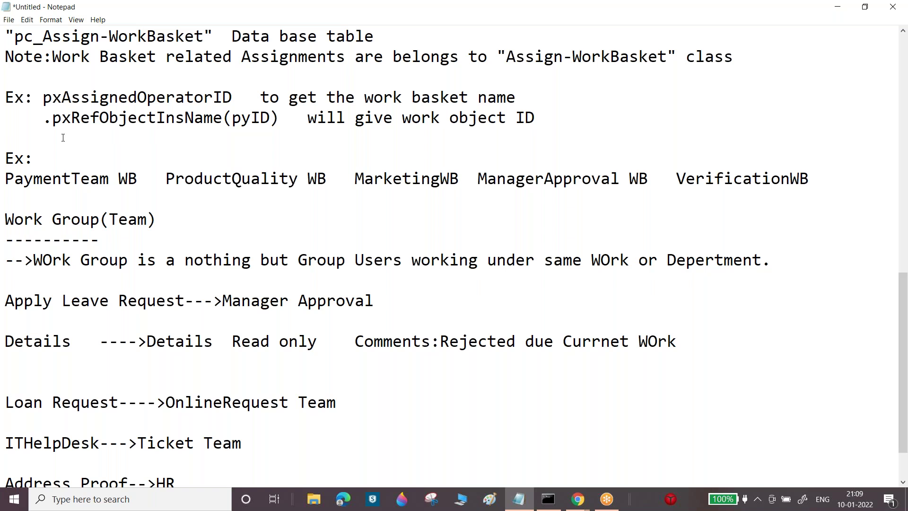
key("ctrl+v")
type("()")
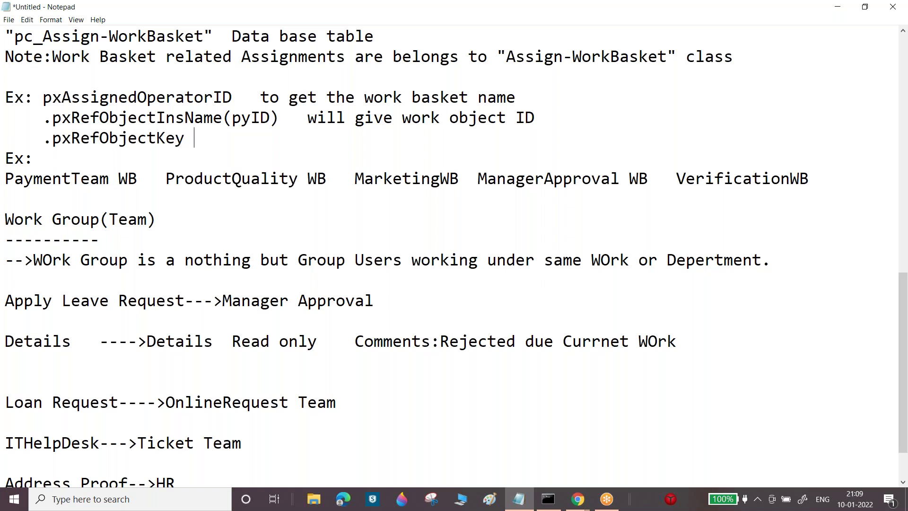
key("Left")
type("p")
key("BackSpace")
type("xp")
key("BackSpace")
key("BackSpace")
type("px")
key("BackSpace")
type("zInsKey)")
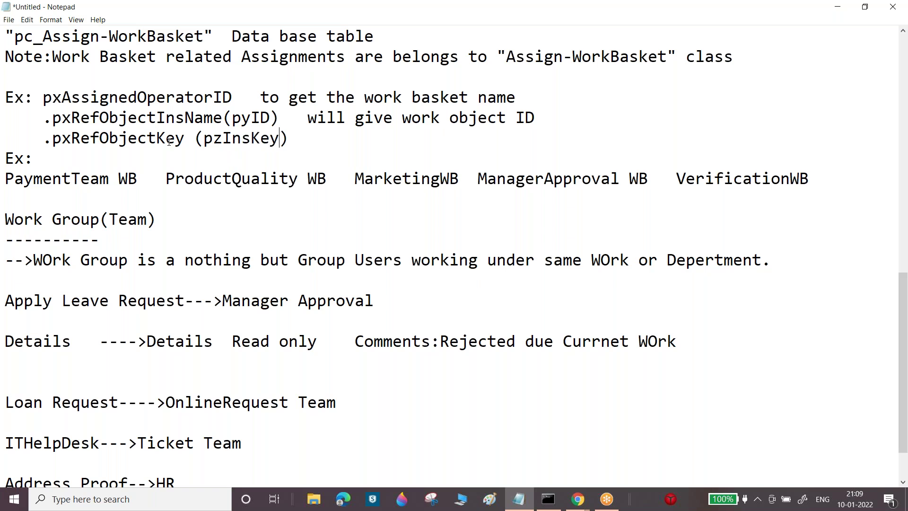
type(" will provide the")
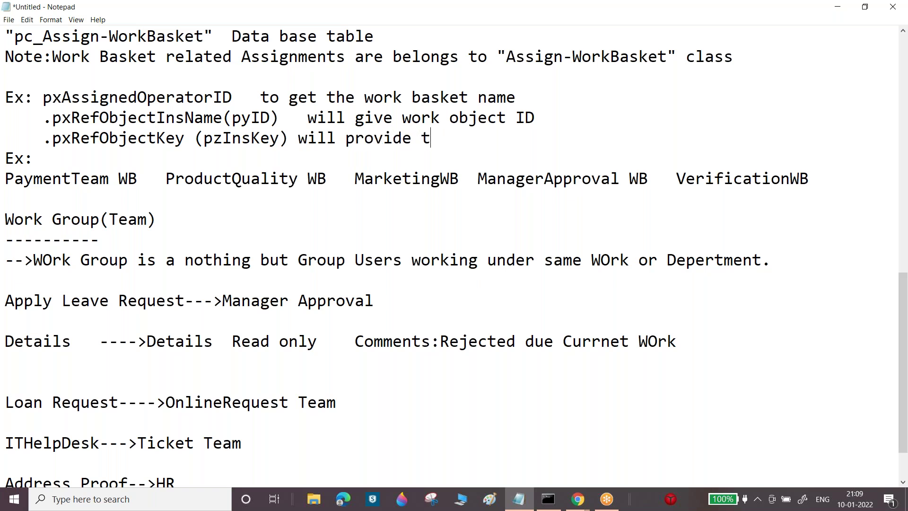
type("Key value")
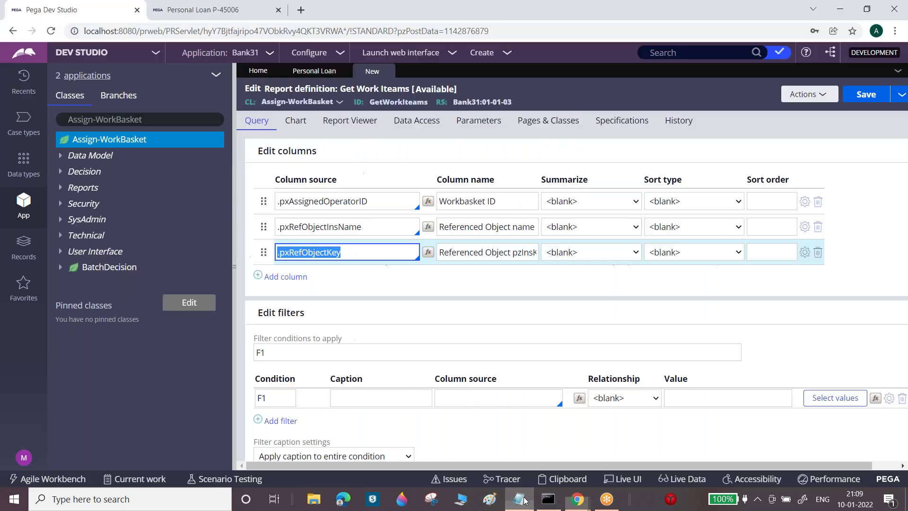
Set the report filter's column source to .pxAssignedOperatorID
left_click(578, 499)
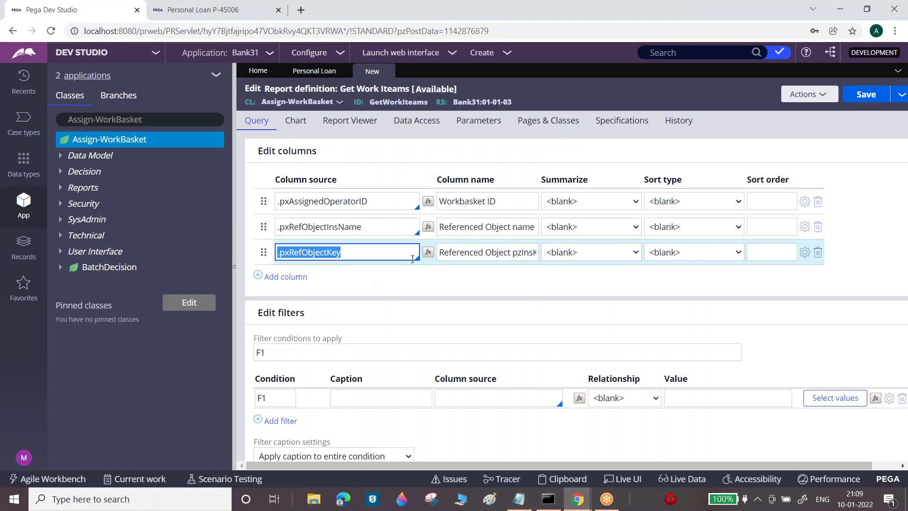
triple_click(356, 201)
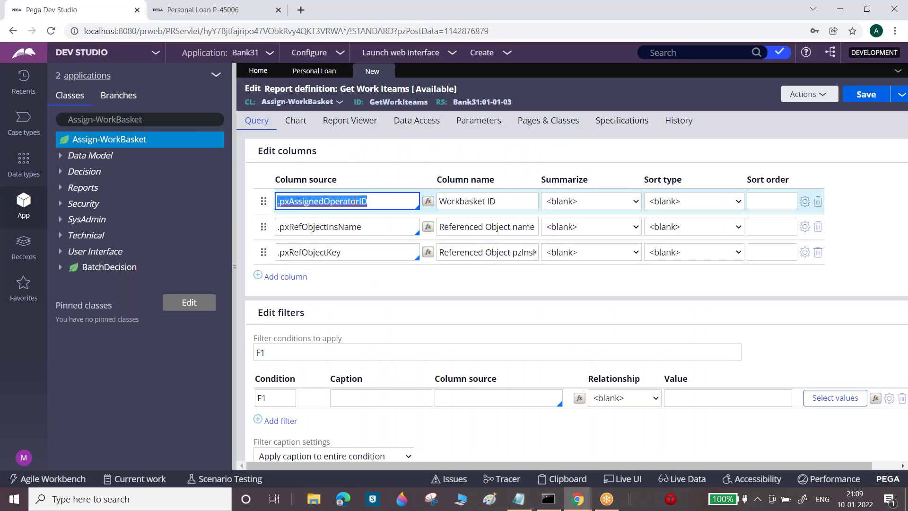
key("ctrl+c")
left_click(498, 394)
key("ctrl+v")
left_click(694, 397)
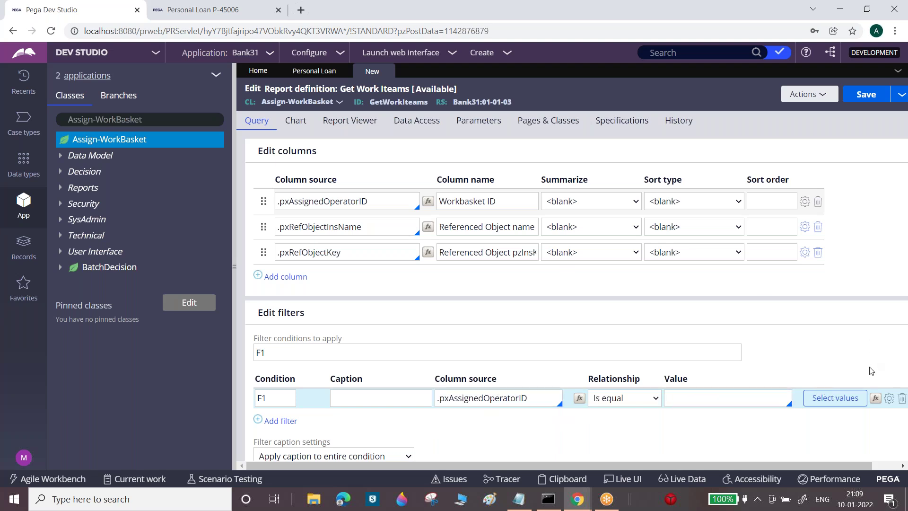
Choose ManagerApprovalWB as the filter value and save the report definition
left_click(831, 401)
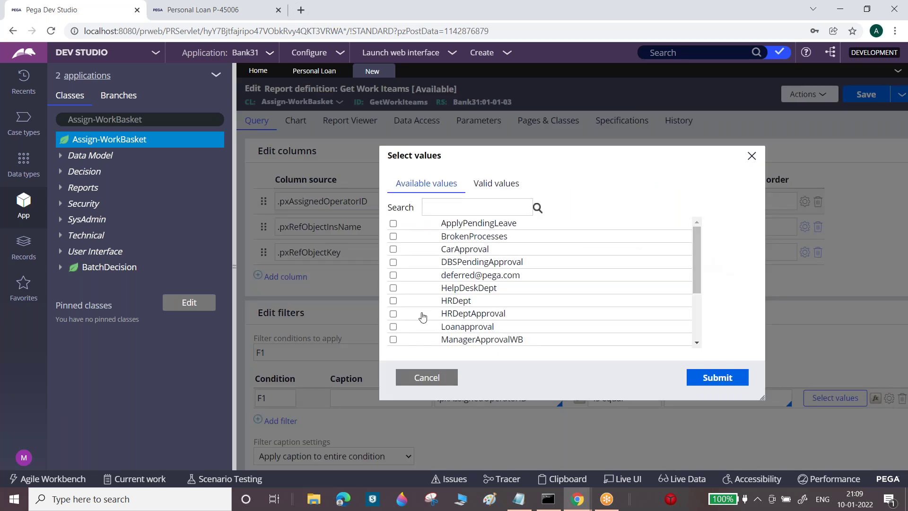
left_click(393, 339)
left_click(730, 377)
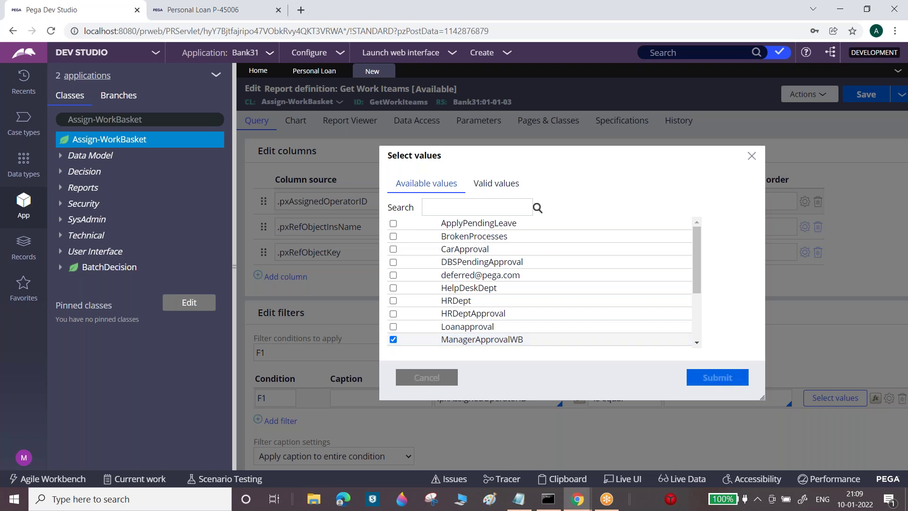
left_click(863, 94)
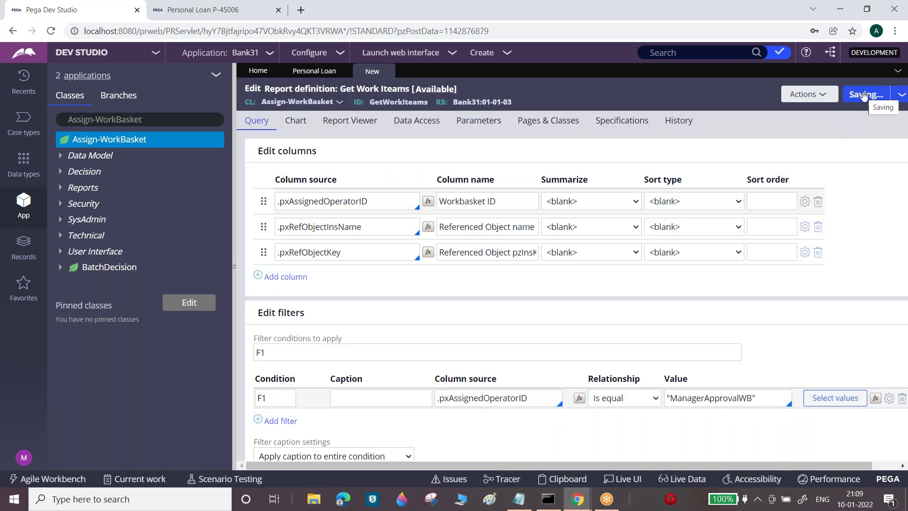
left_click(820, 94)
left_click(814, 113)
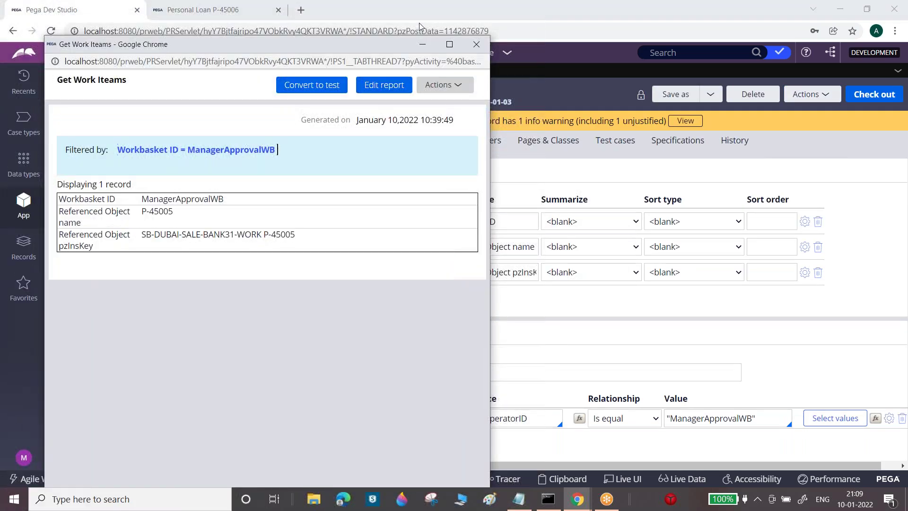
left_click(450, 44)
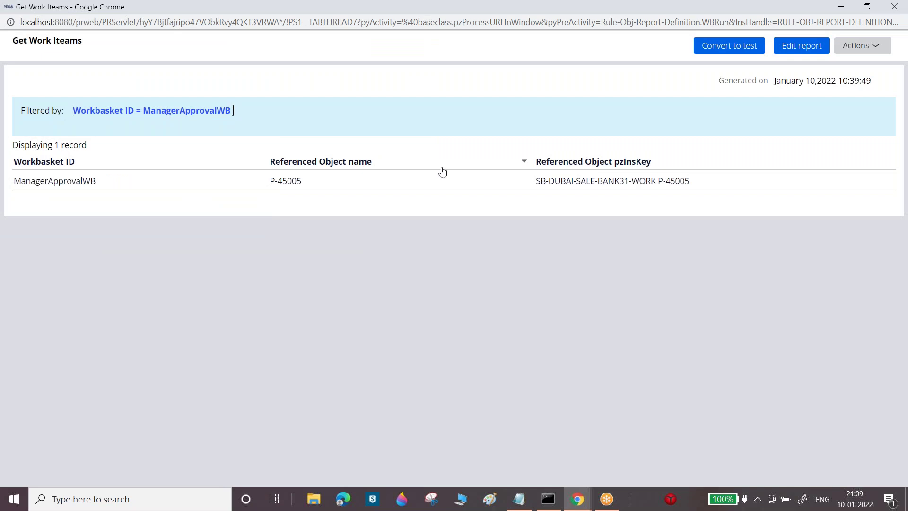
double_click(270, 8)
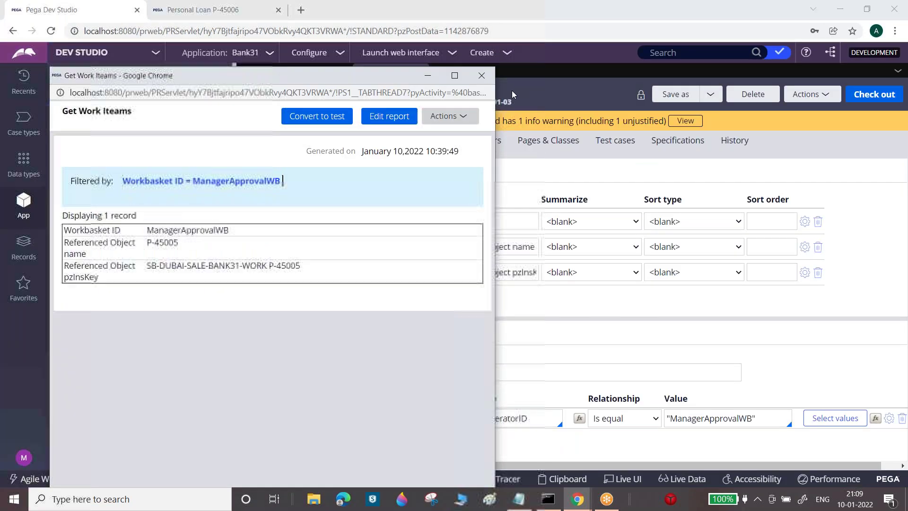
left_click(676, 22)
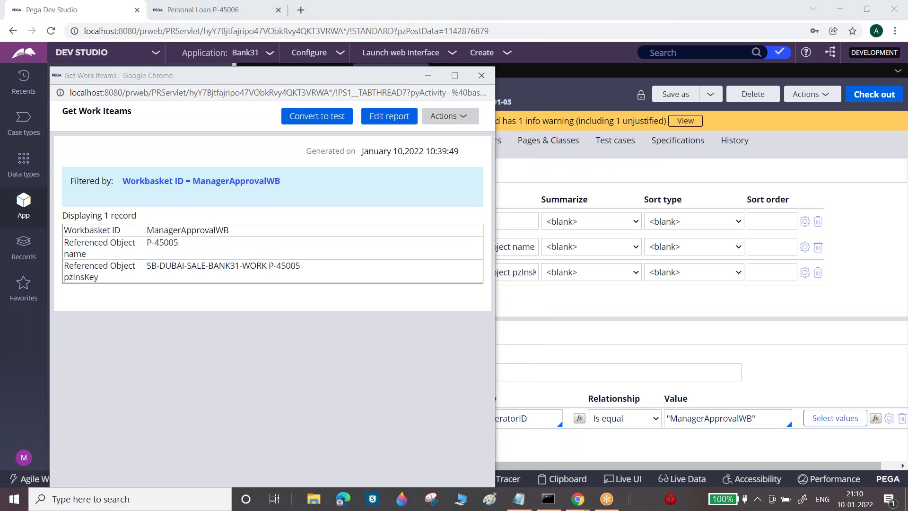
left_click(482, 75)
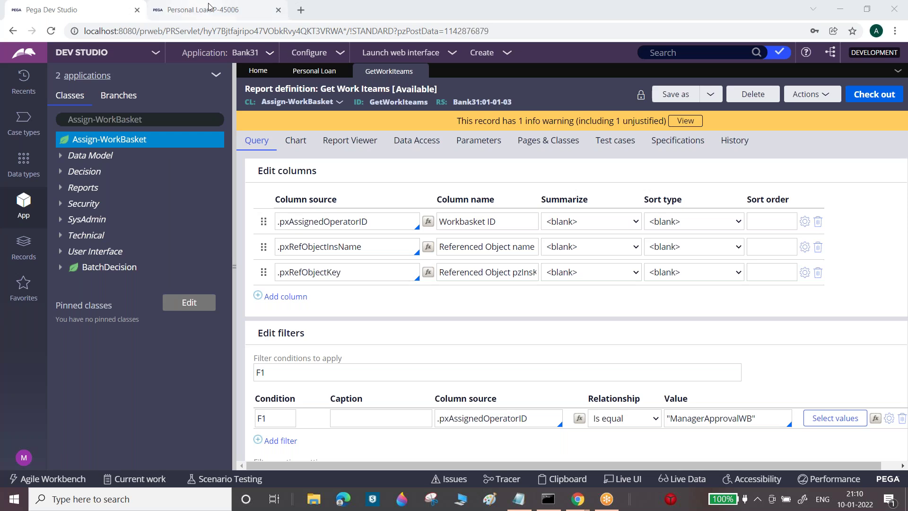
Search for the Assign-WorkList class and close the resulting error window
left_click(147, 121)
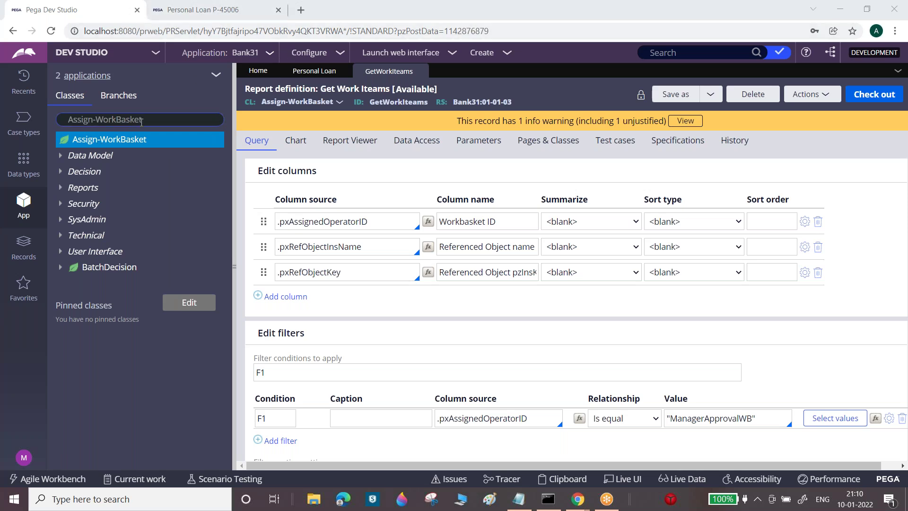
key("BackSpace")
key("BackSpace")
key("BackSpace")
key("BackSpace")
type("sk")
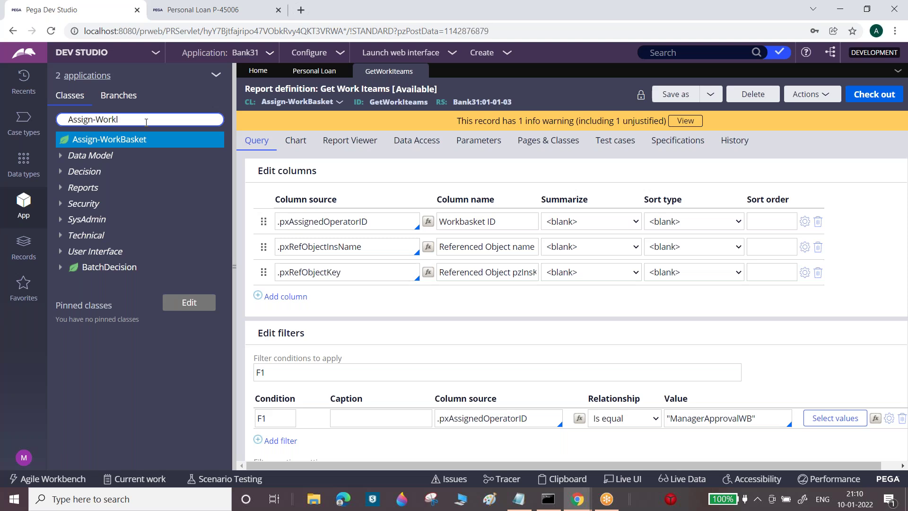
type("List")
key("Return")
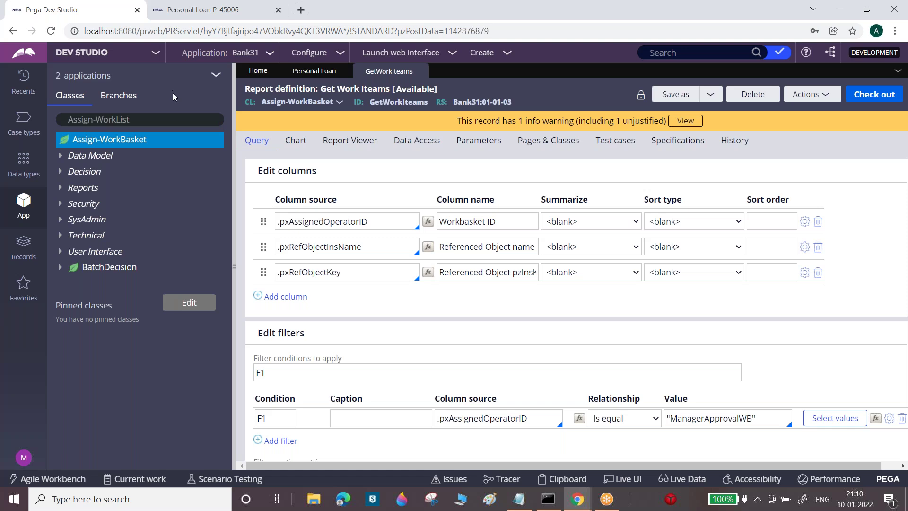
left_click_drag(199, 27, 274, 209)
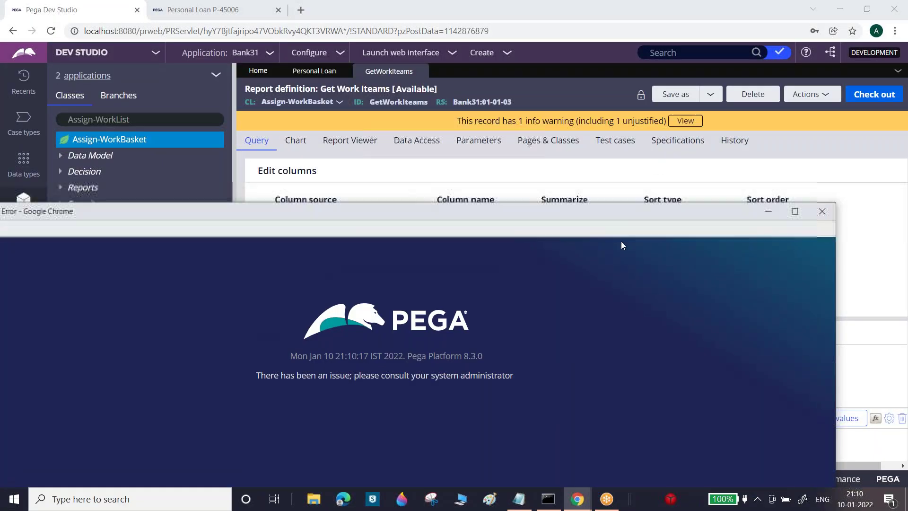
left_click_drag(636, 213, 361, 253)
left_click(547, 249)
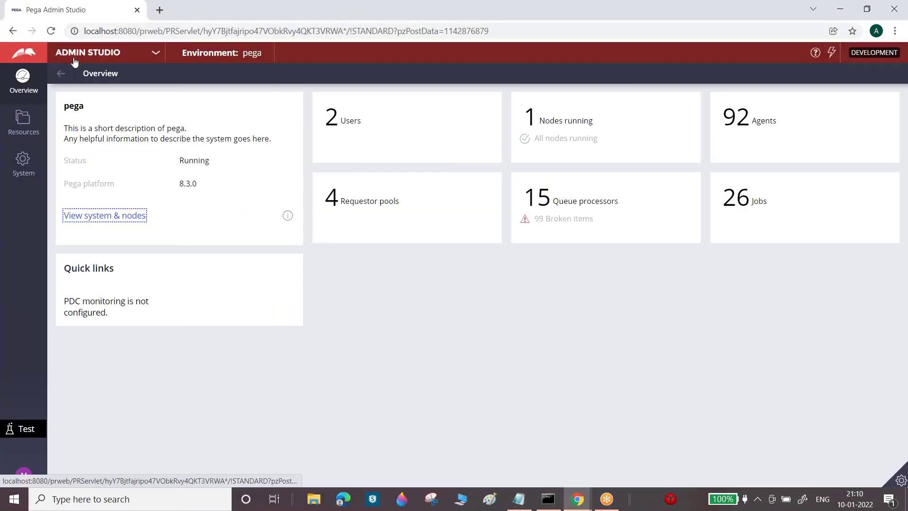
Switch back to Dev Studio and show the application's class explorer
left_click(75, 61)
left_click(81, 92)
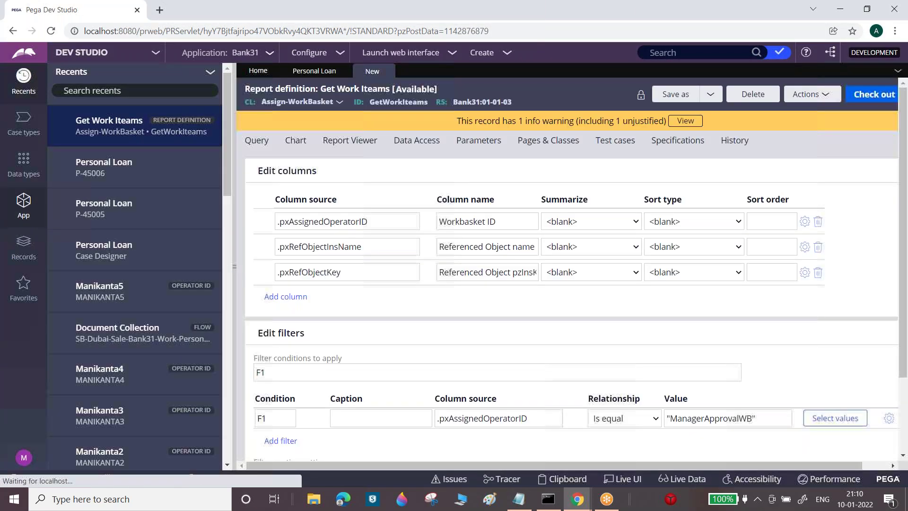
left_click(25, 201)
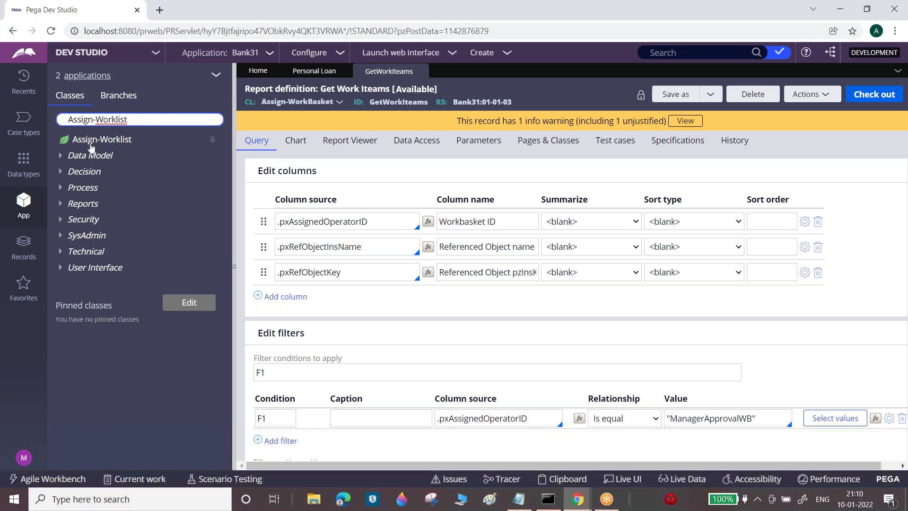
Start a new Report Definition on the Assign-Worklist class
left_click(92, 144)
right_click(92, 144)
mouse_move(142, 156)
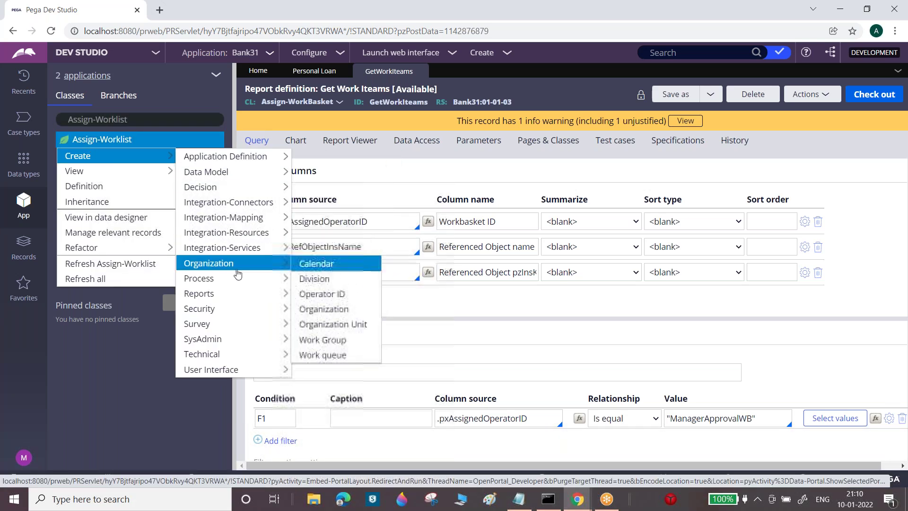
mouse_move(242, 296)
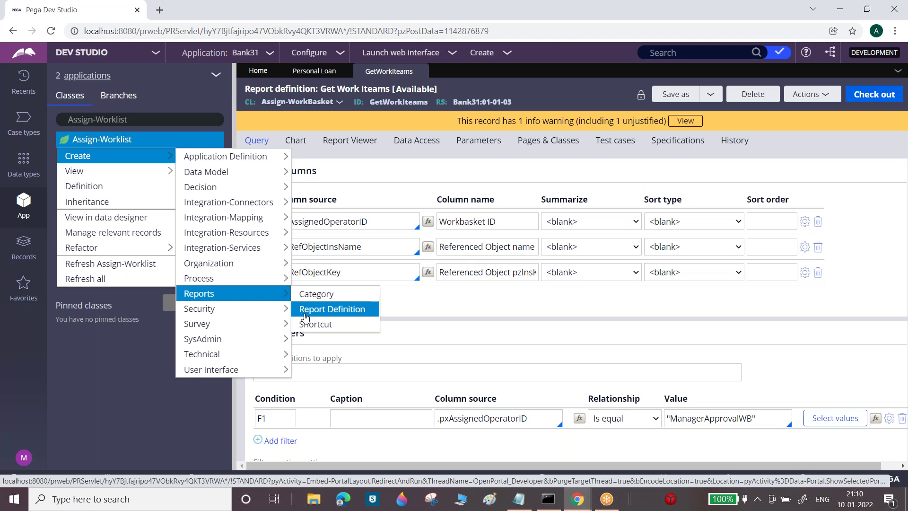
left_click(312, 310)
Label the report 'Get Work Cases', then create and open it
left_click(416, 173)
type("Get Work")
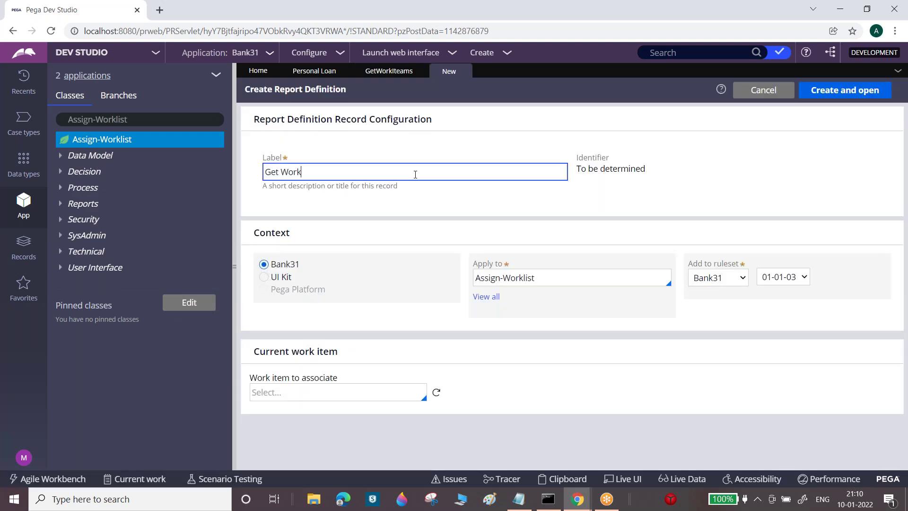
type(" Wor")
key("BackSpace")
key("BackSpace")
key("BackSpace")
type("C4")
type("Case")
type("s")
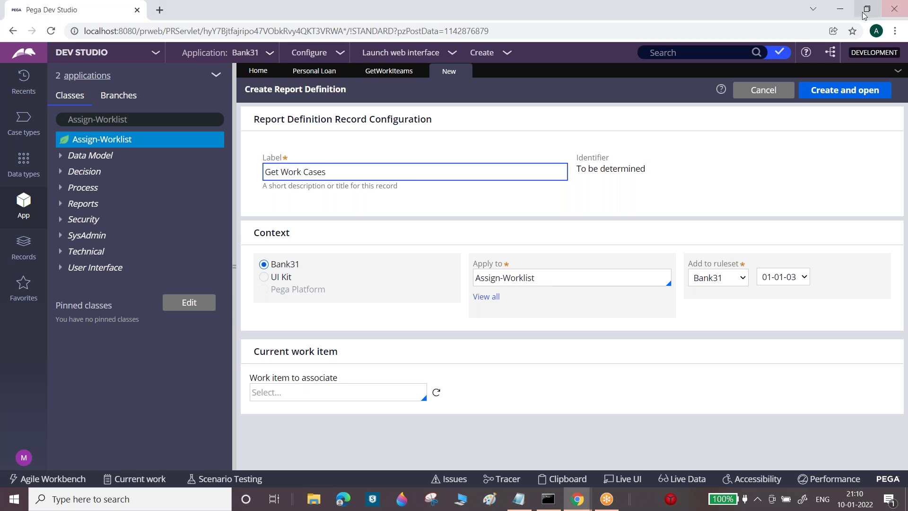
left_click(845, 90)
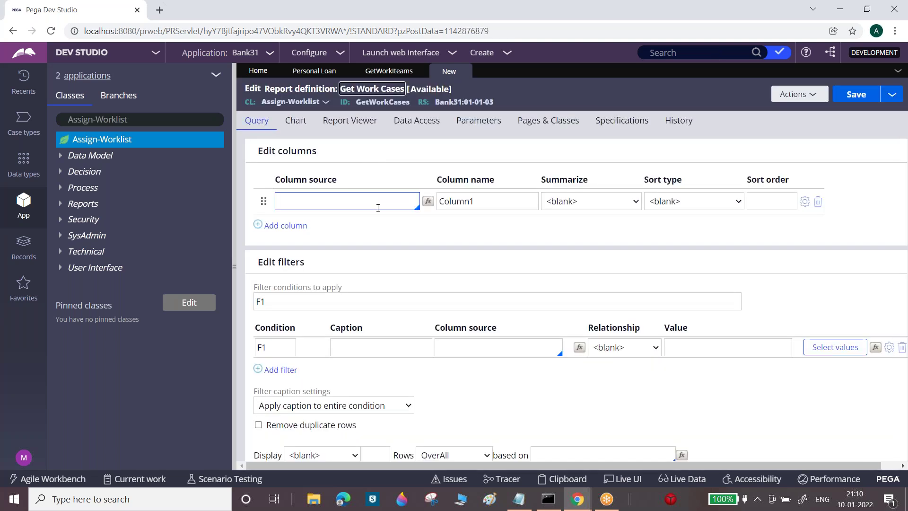
Add columns .pxRefObjectInsName, .pxAssignedOperatorID and .pxRefObjectKey to Get Work Cases
left_click(378, 207)
type(".p")
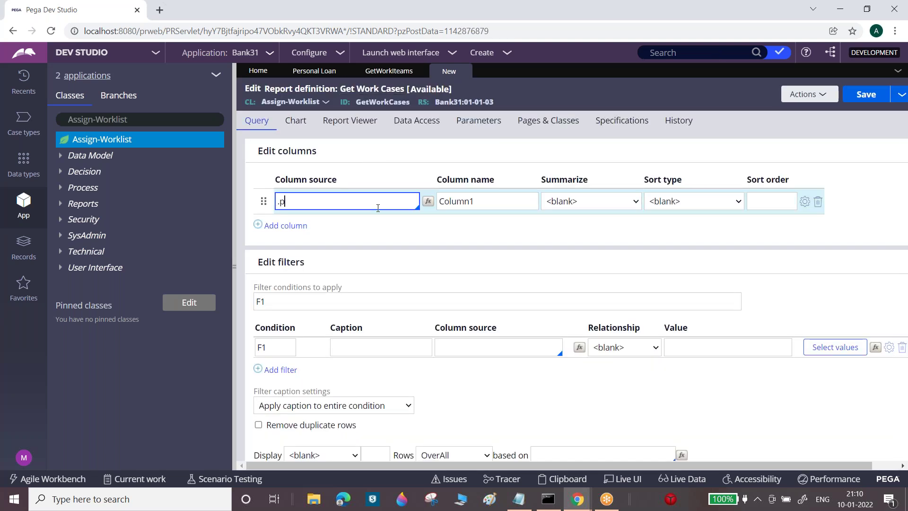
type("xRefObjectInsName")
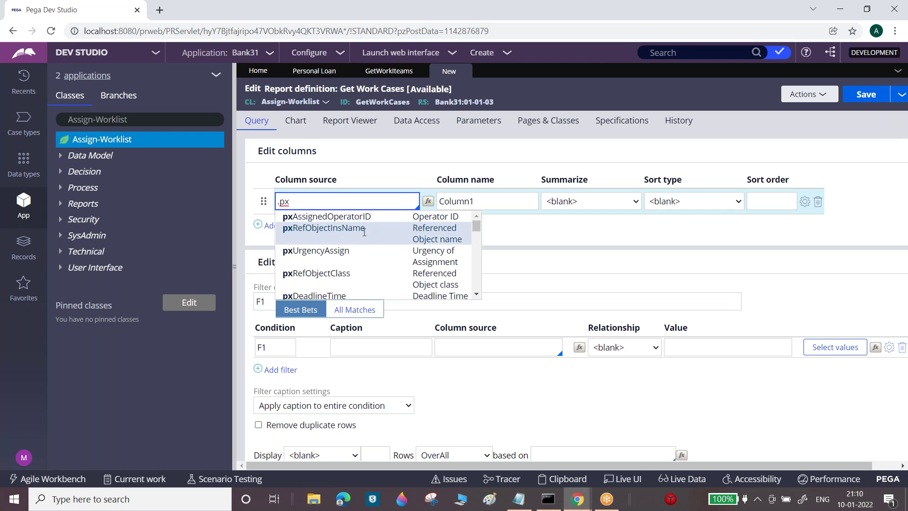
left_click(356, 234)
left_click(301, 227)
type(".pxAssignedOperatorID")
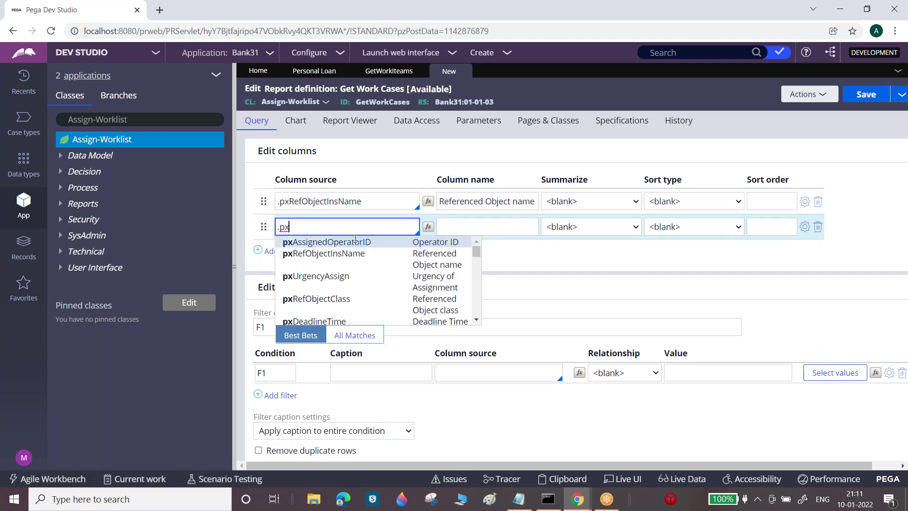
left_click(353, 242)
left_click(296, 251)
type(".pxref")
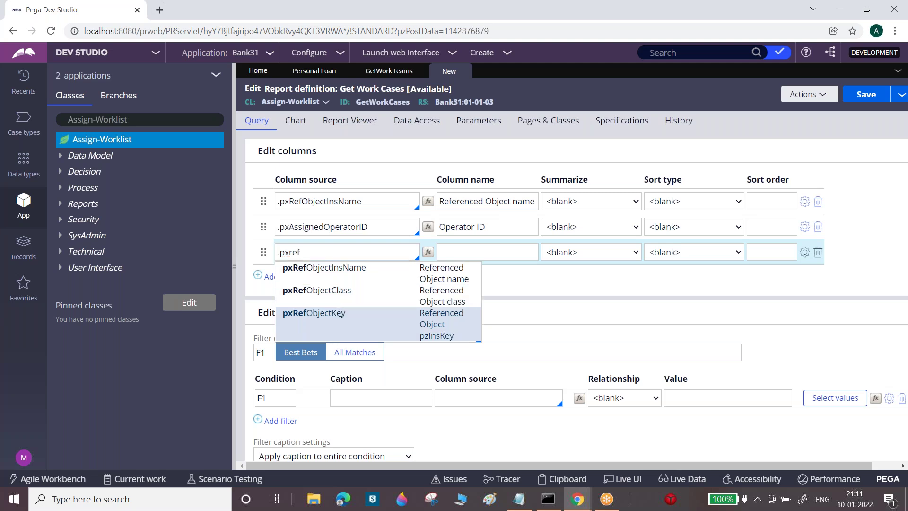
left_click(341, 313)
Save the report and select the first two column property names
left_click(875, 95)
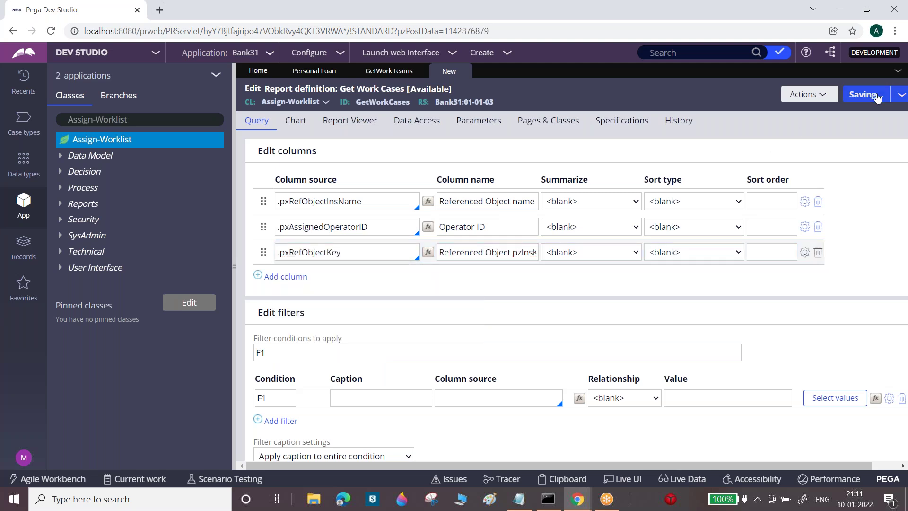
double_click(376, 226)
double_click(387, 245)
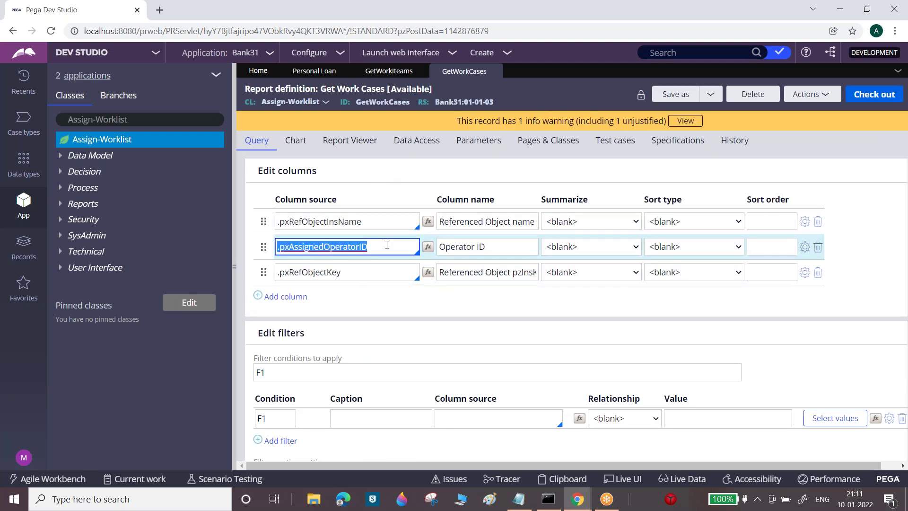
Set filter F1's column source to .pxAssignedOperatorID on the Get Work Cases report
key("ctrl+c")
left_click(499, 418)
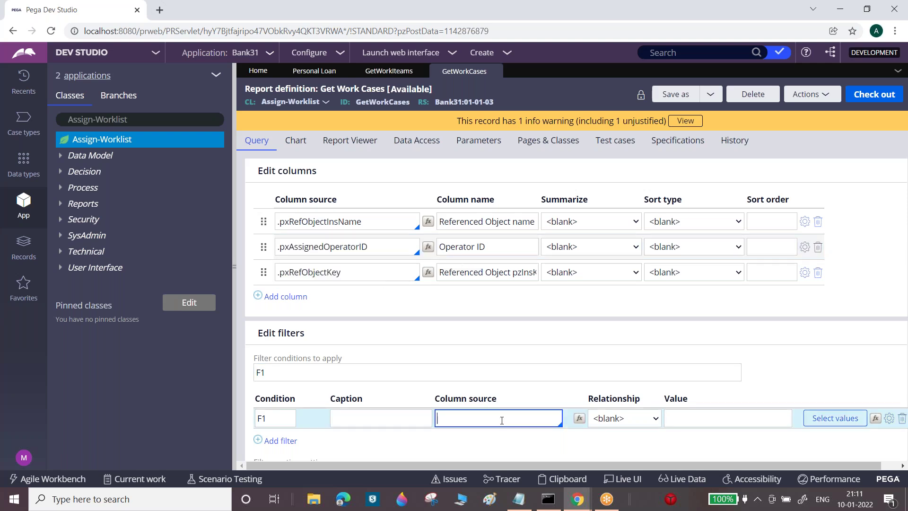
key("ctrl+v")
left_click(673, 434)
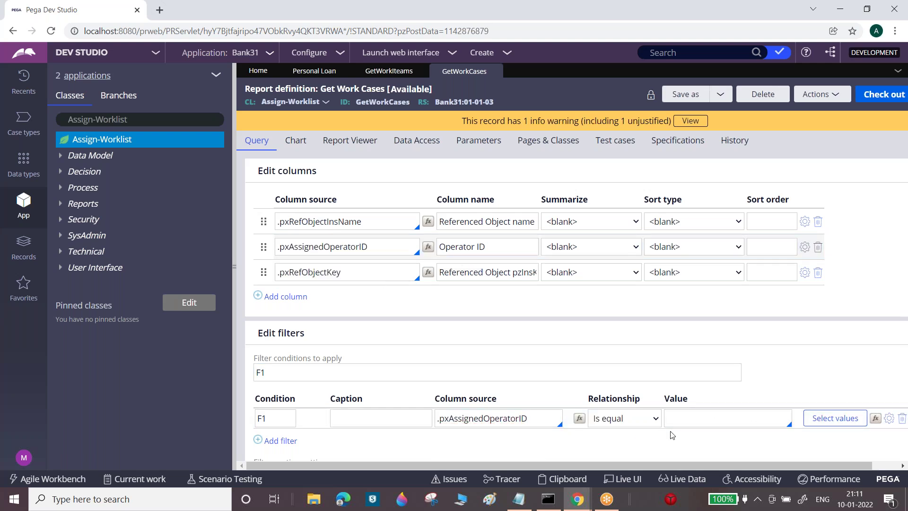
Search for the chosen operator as the Is equal filter value, submit, and check the rule out
left_click(838, 421)
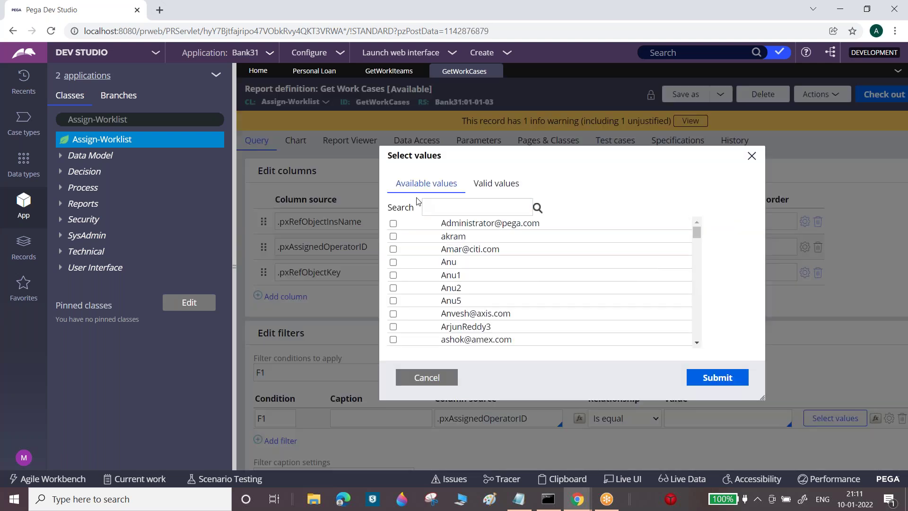
left_click_drag(697, 233, 700, 278)
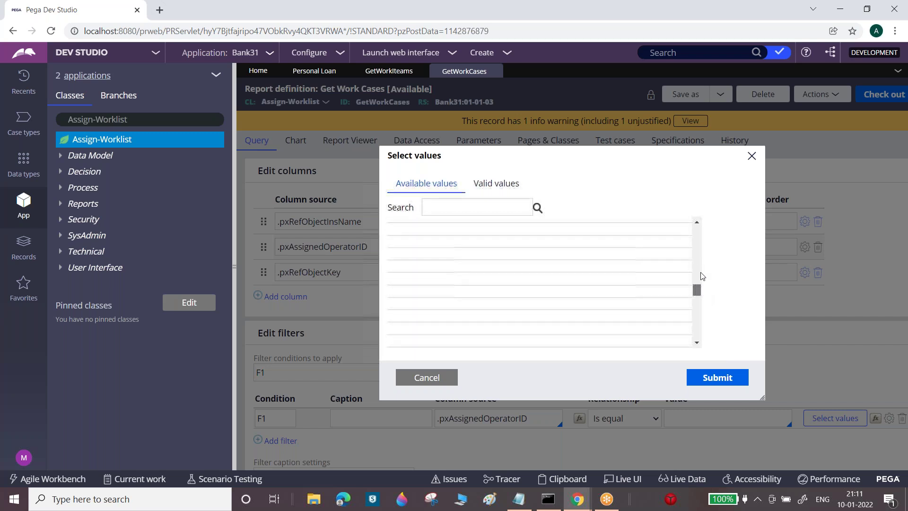
double_click(445, 200)
left_click(445, 200)
type("Mani")
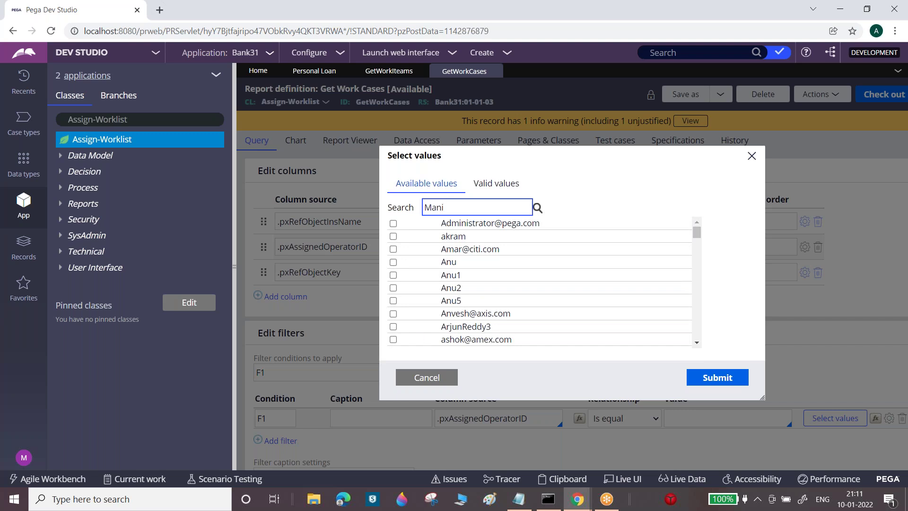
left_click(537, 208)
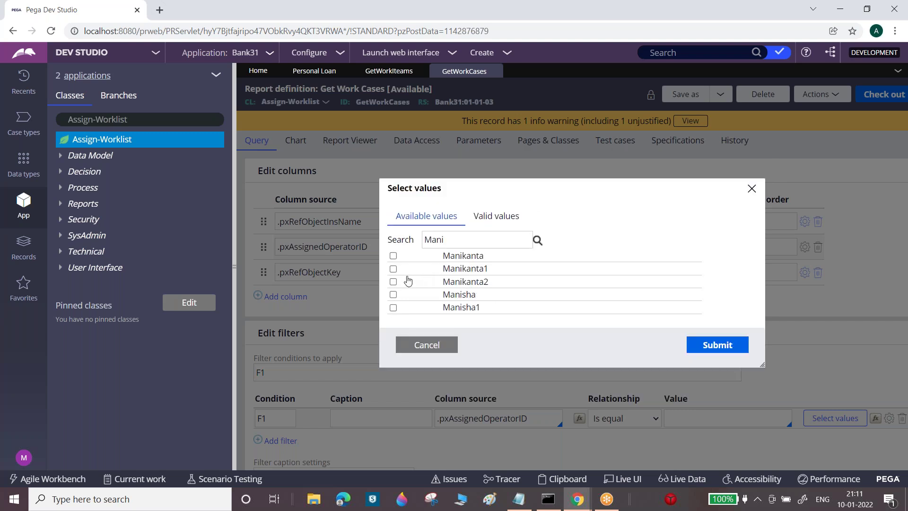
left_click(393, 269)
left_click(715, 345)
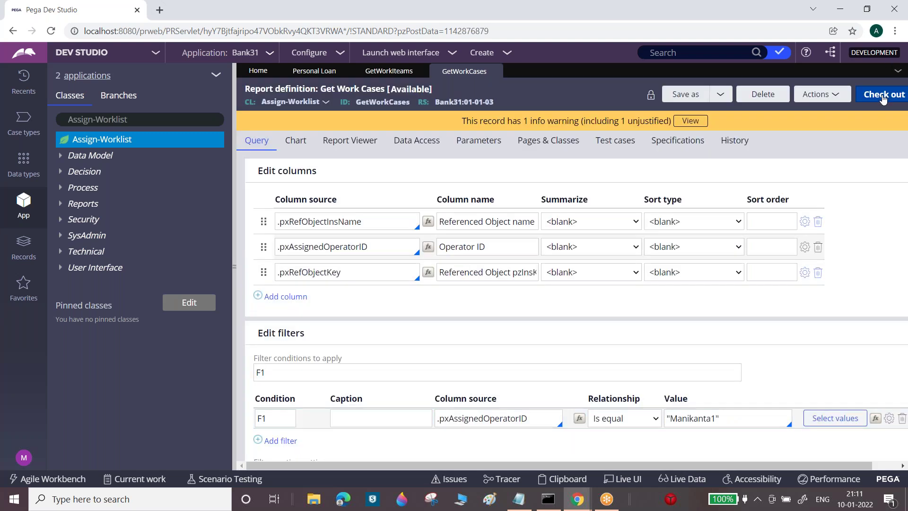
left_click(882, 96)
left_click(808, 94)
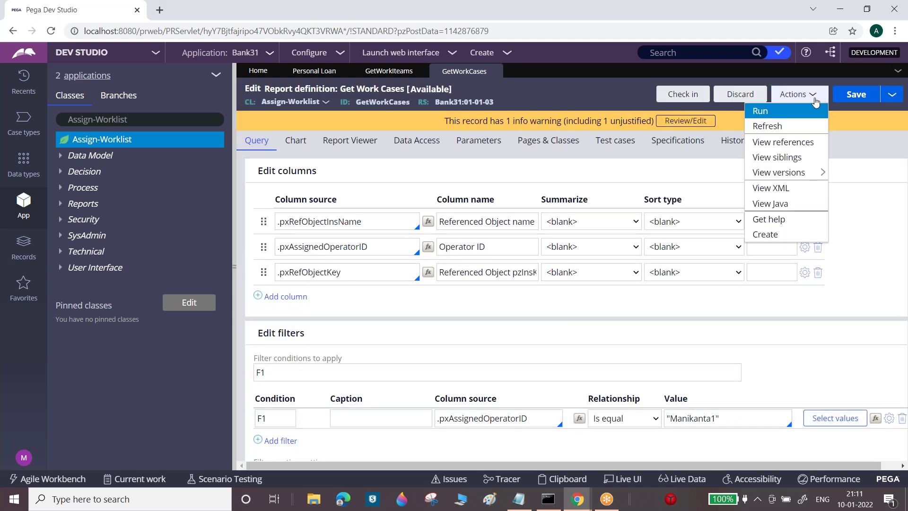
Run Get Work Cases, review the four returned cases P-45002, P-45003, P-29004 and P-29003, then close the window
left_click(810, 112)
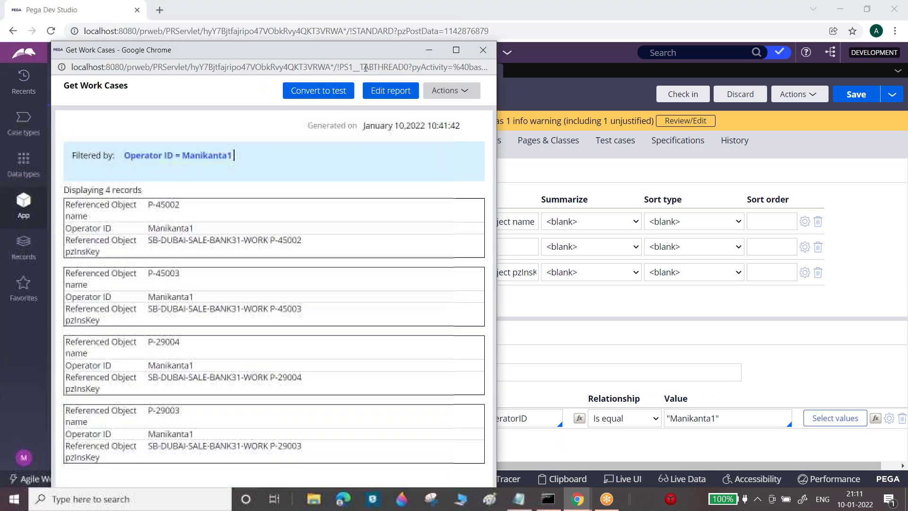
left_click(456, 50)
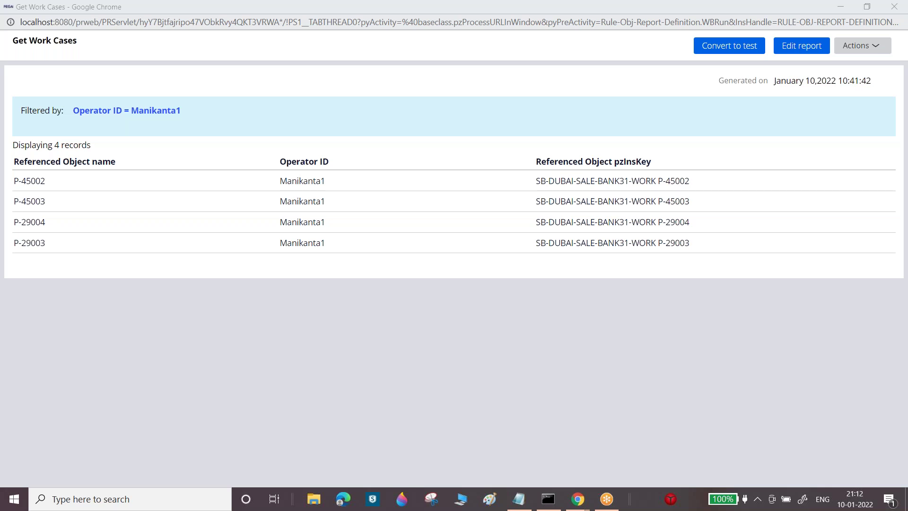
left_click_drag(665, 6, 565, 173)
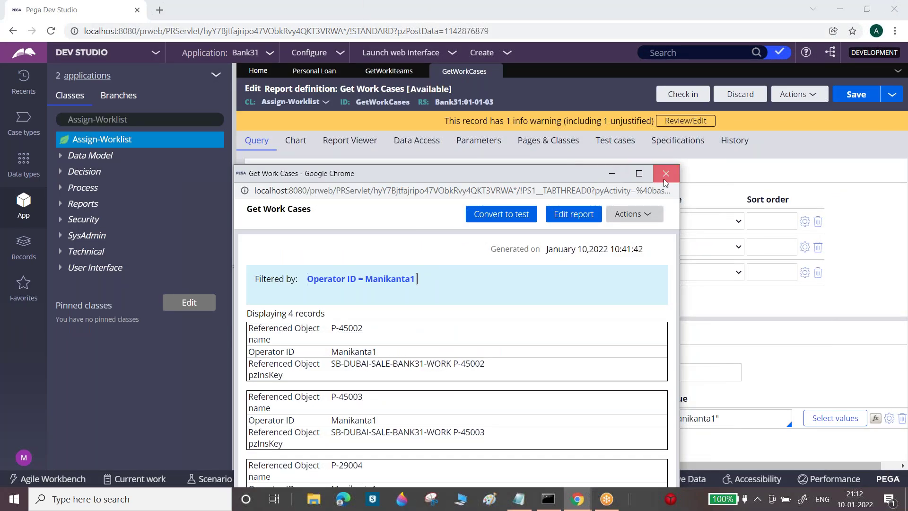
left_click(665, 173)
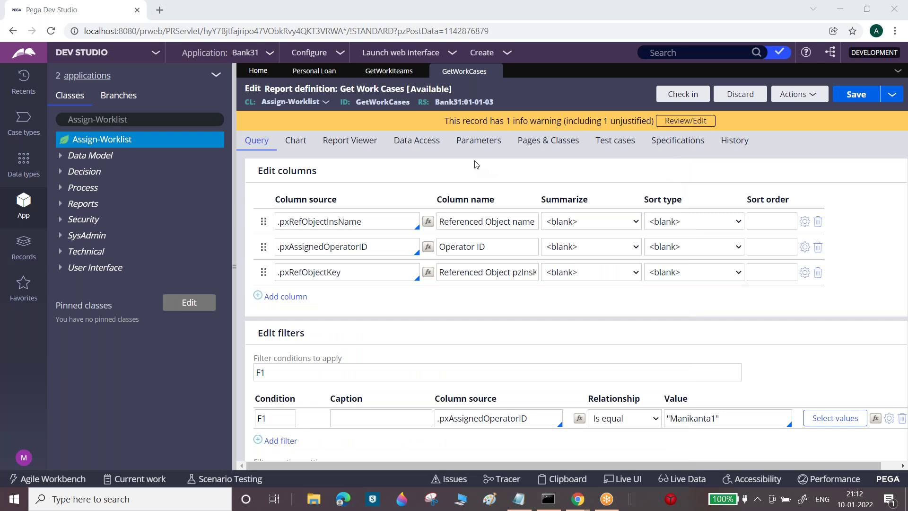